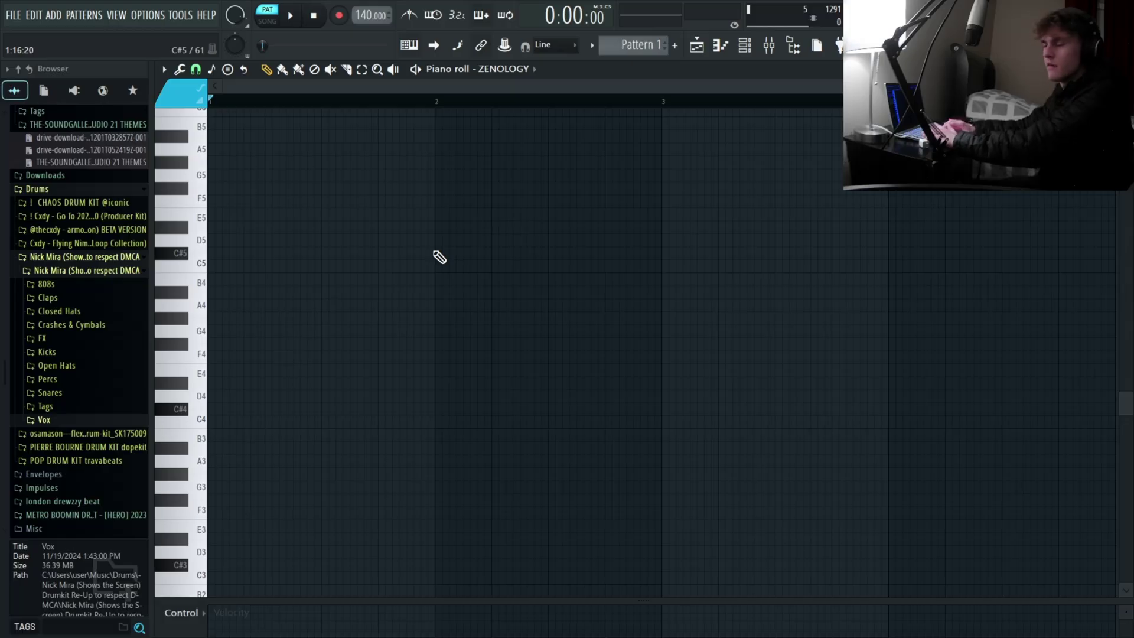
# Step: Draw a C4 note at the start of bar 1 and raise a copy of it one octave to C5
pyautogui.scroll(2, 291, 347)
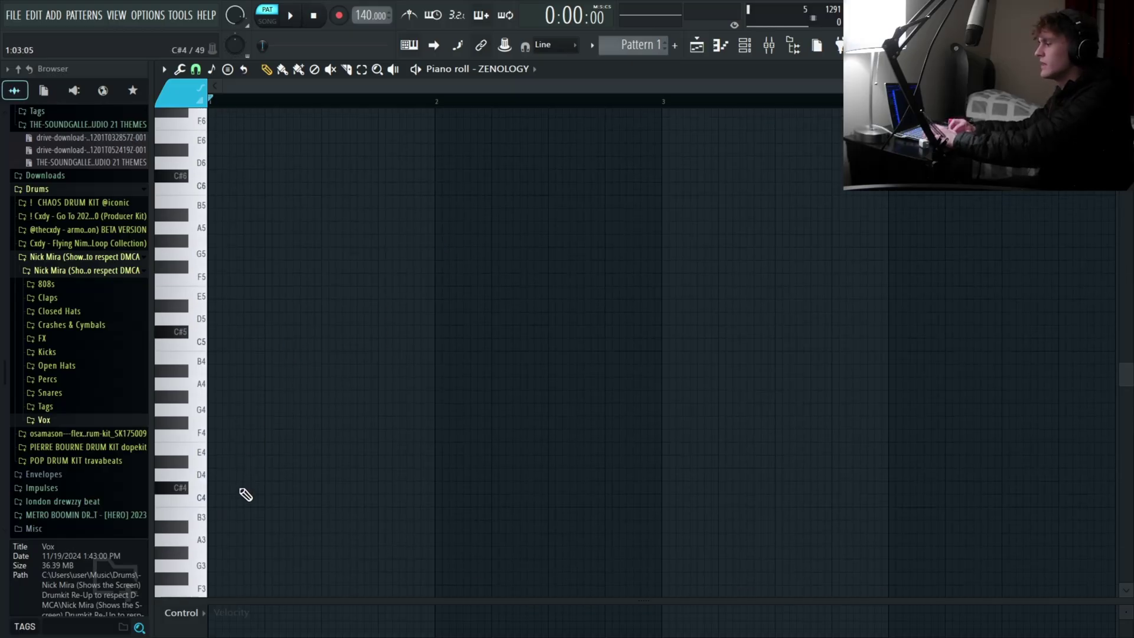
pyautogui.moveTo(223, 489); pyautogui.dragTo(194, 502)
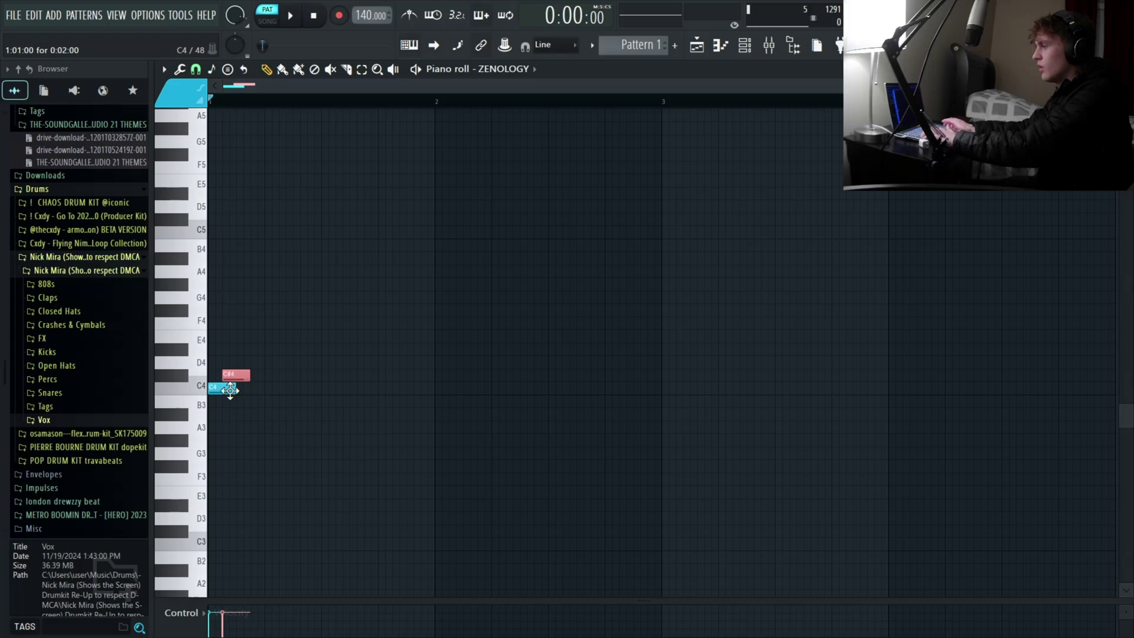
pyautogui.hotkey('shift', 'Up')
pyautogui.hotkey('shift', 'Up')
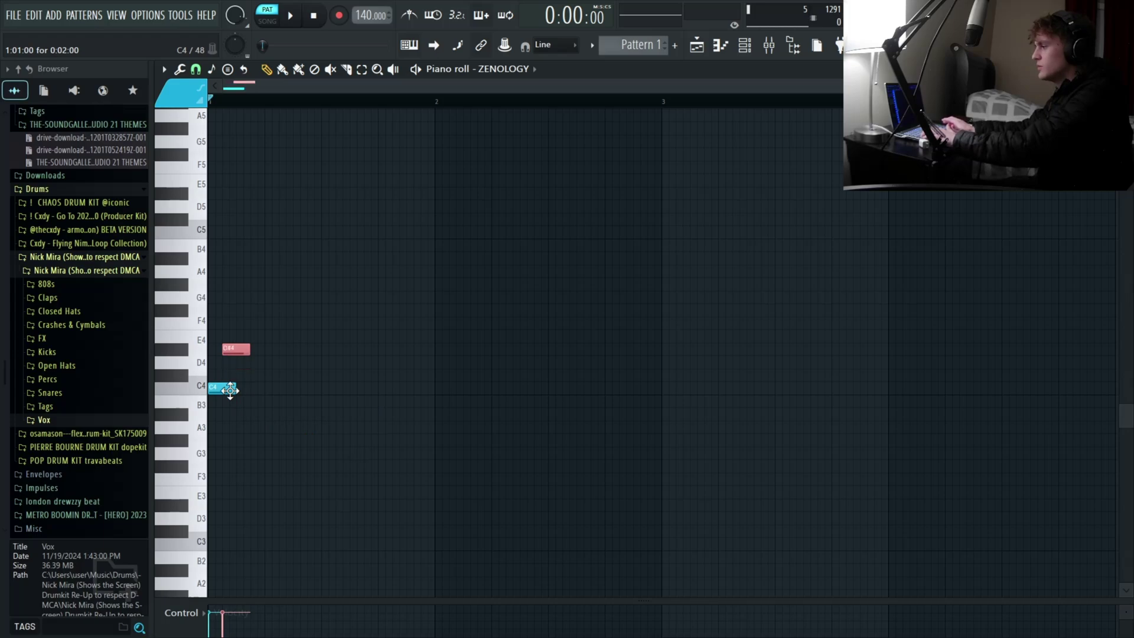
pyautogui.hotkey('shift', 'Up')
pyautogui.hotkey('shift', 'Up')
pyautogui.hotkey('shift', 'Up')
pyautogui.hotkey('shift', 'Up')
pyautogui.hotkey('shift', 'Up')
pyautogui.hotkey('shift', 'Up')
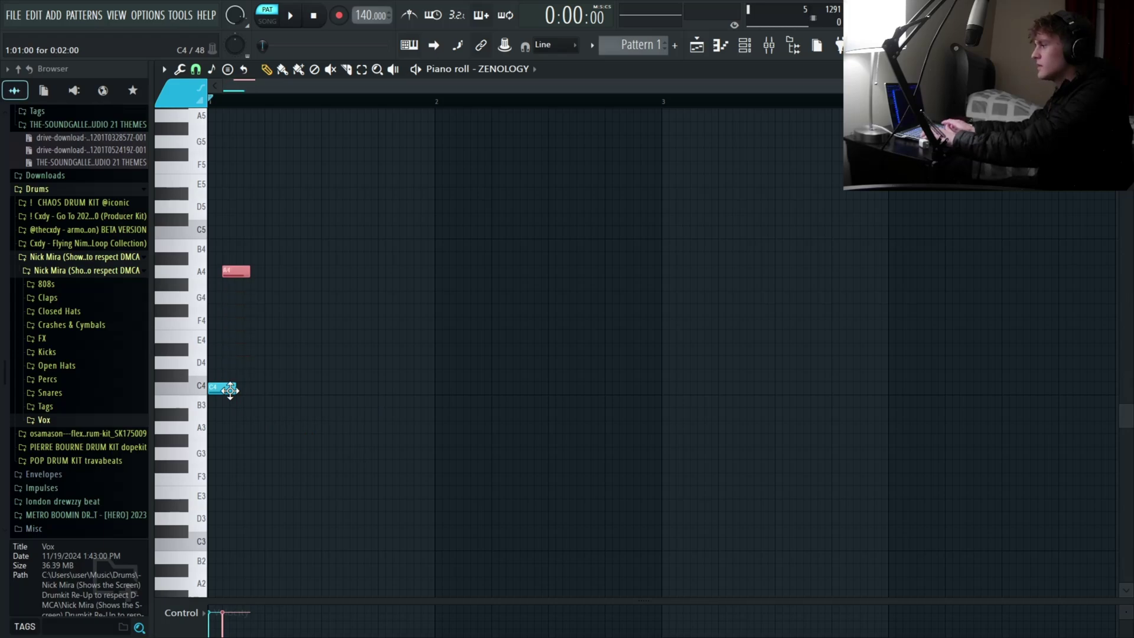
pyautogui.hotkey('shift', 'Up')
pyautogui.hotkey('shift', 'Up')
pyautogui.hotkey('shift', 'Up')
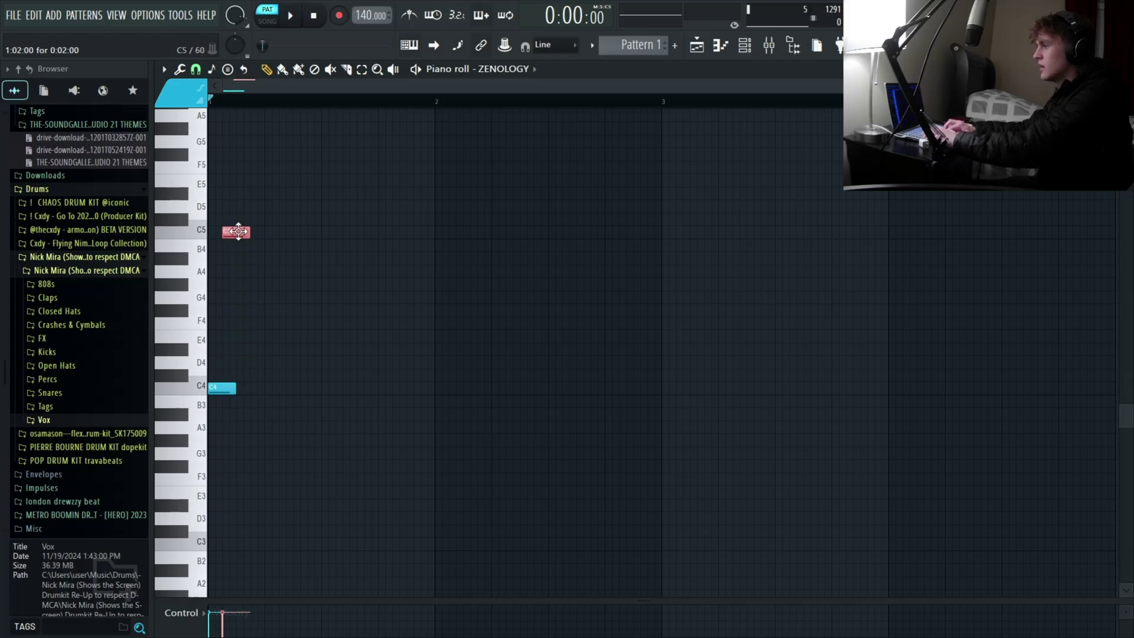
# Step: Align the C5 note with the C4 note at the start of bar 1 and lengthen both to one bar
pyautogui.moveTo(238, 231); pyautogui.dragTo(223, 231)
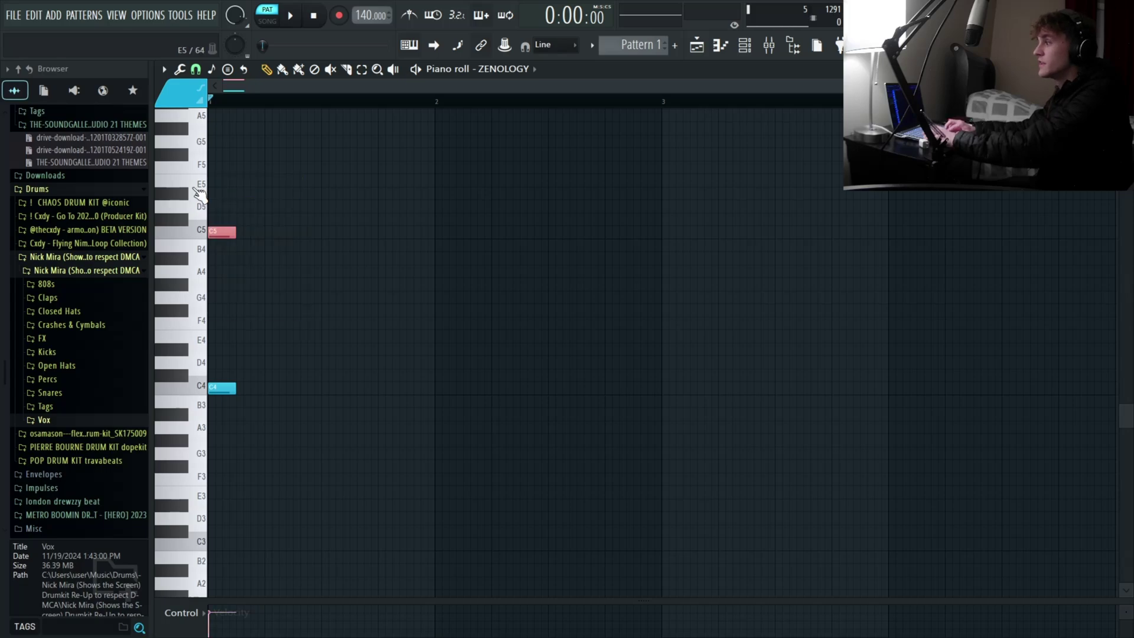
pyautogui.hotkey('ctrl', 'a')
pyautogui.moveTo(235, 388); pyautogui.dragTo(437, 419)
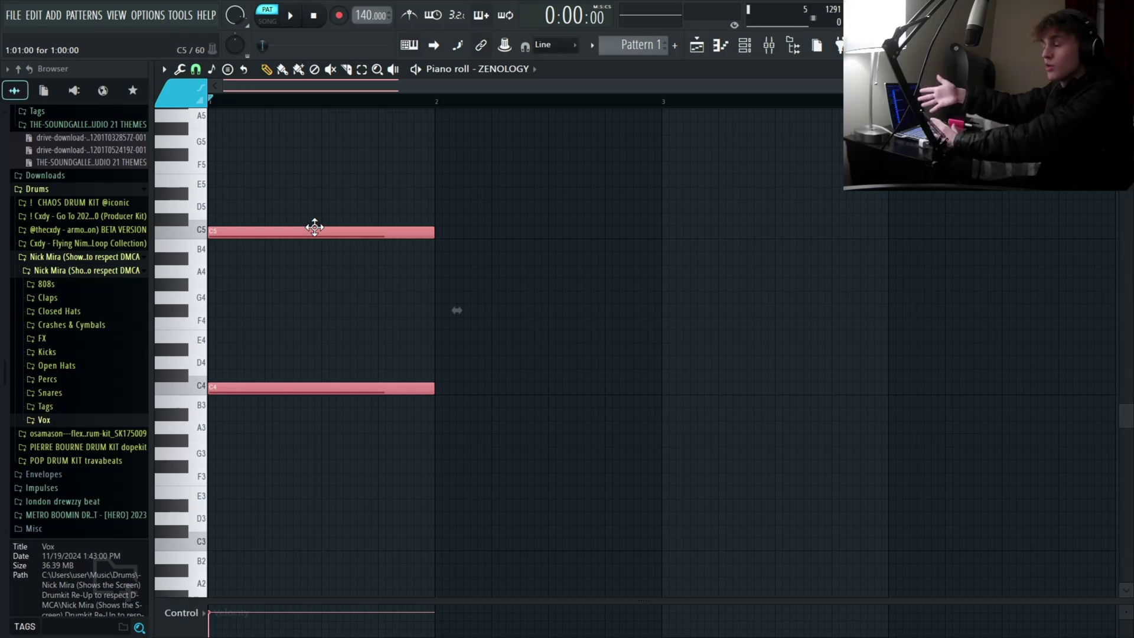
# Step: Stamp a one-bar C major scale from C4 to B4 at the start of bar 1 and deselect its notes
pyautogui.click(212, 70)
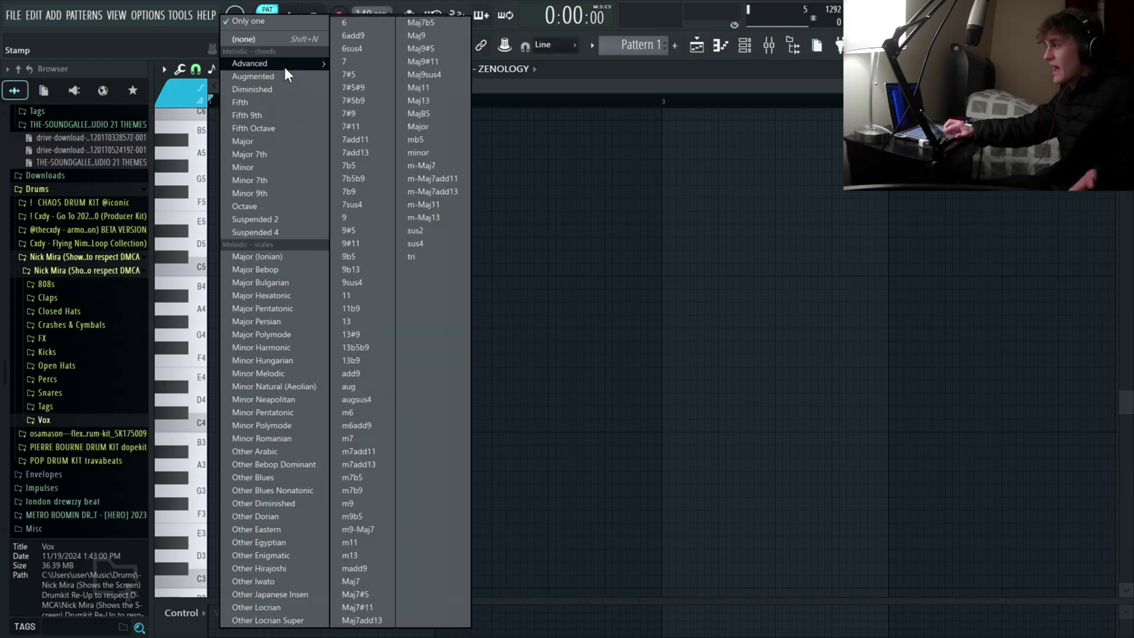
pyautogui.click(309, 154)
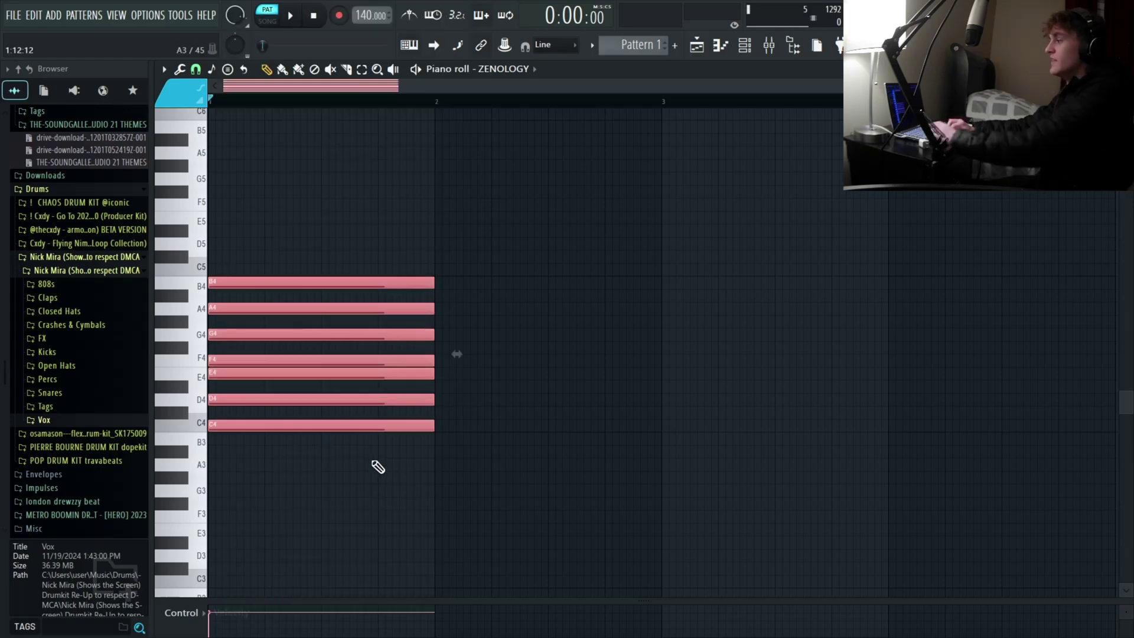
pyautogui.keyDown('ctrl'); pyautogui.click(332, 264); pyautogui.keyUp('ctrl')
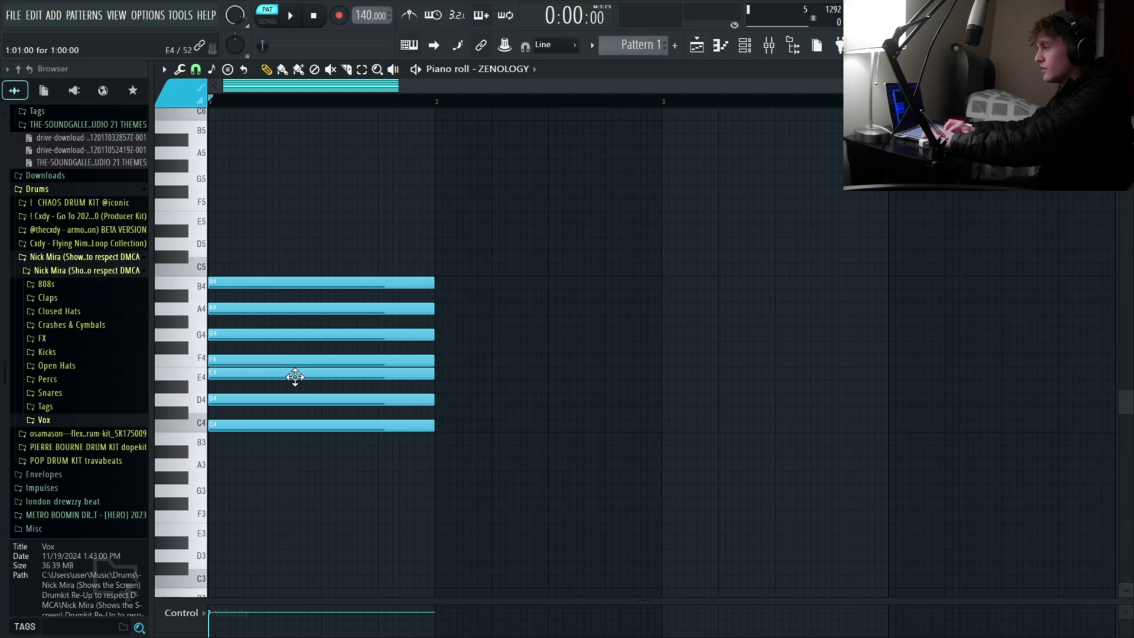
# Step: Try a staggered B4, A4, E4 and F4 phrase in the ZENOLOGY #2 channel and clear its notes
pyautogui.click(748, 51)
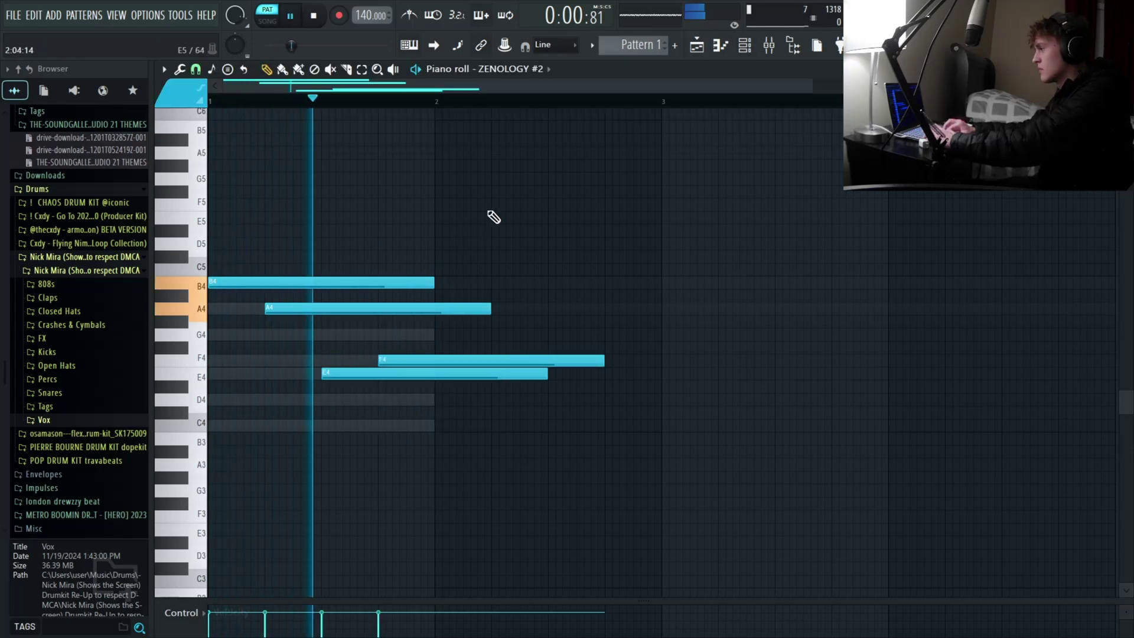
pyautogui.press('space')
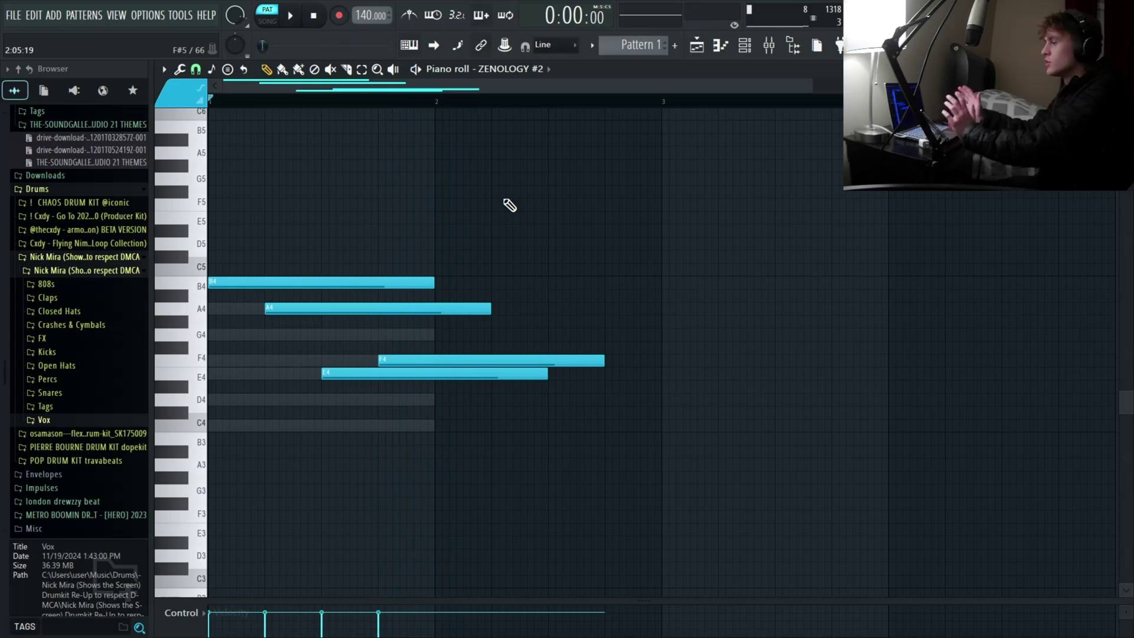
pyautogui.moveTo(502, 187); pyautogui.dragTo(307, 381)
pyautogui.press('Delete')
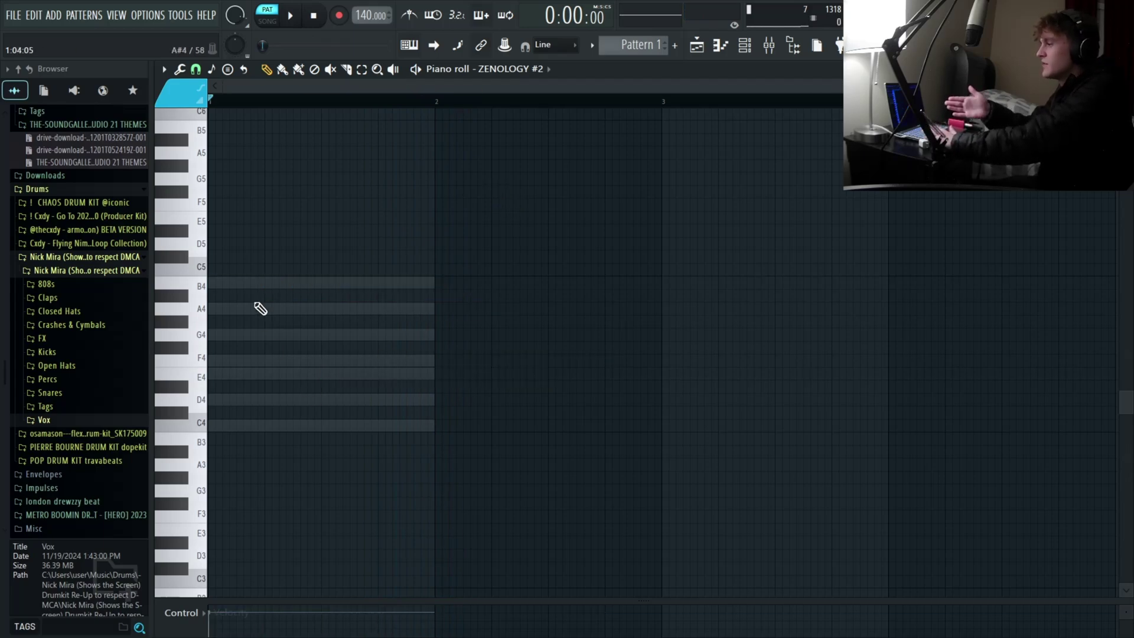
# Step: Draw overlapping C4, G4, F#4 and F4 notes starting in bar 1 of the ZENOLOGY #2 channel and play them
pyautogui.moveTo(217, 283)
pyautogui.mouseDown()
pyautogui.moveTo(185, 288)
pyautogui.moveTo(195, 426)
pyautogui.mouseUp()
pyautogui.click(230, 335)
pyautogui.click(258, 353)
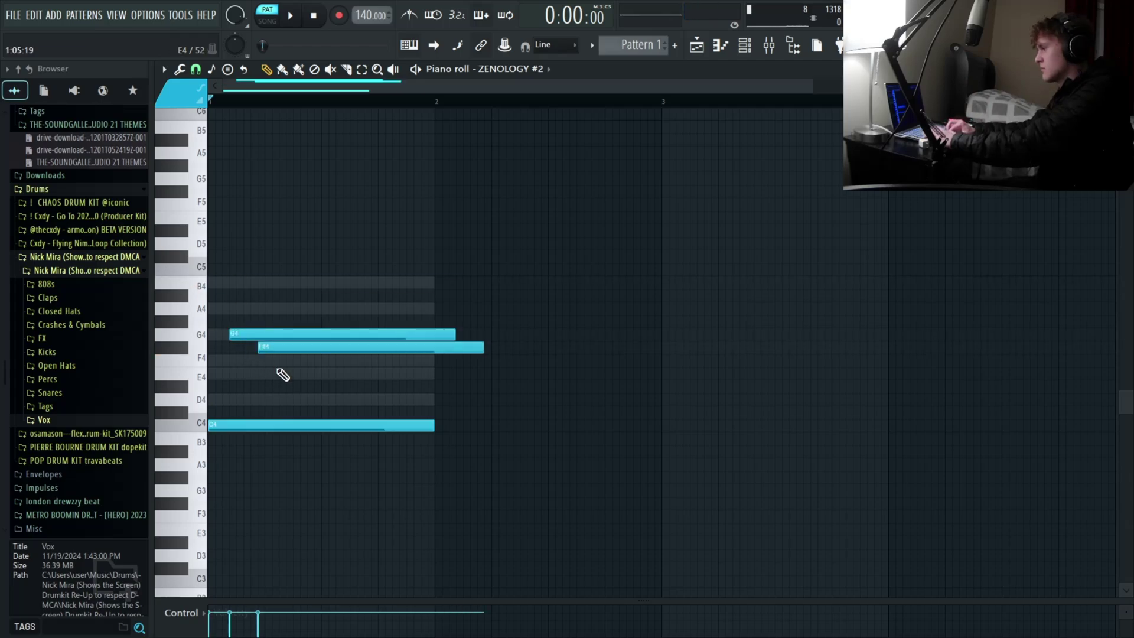
pyautogui.click(297, 362)
pyautogui.press('space')
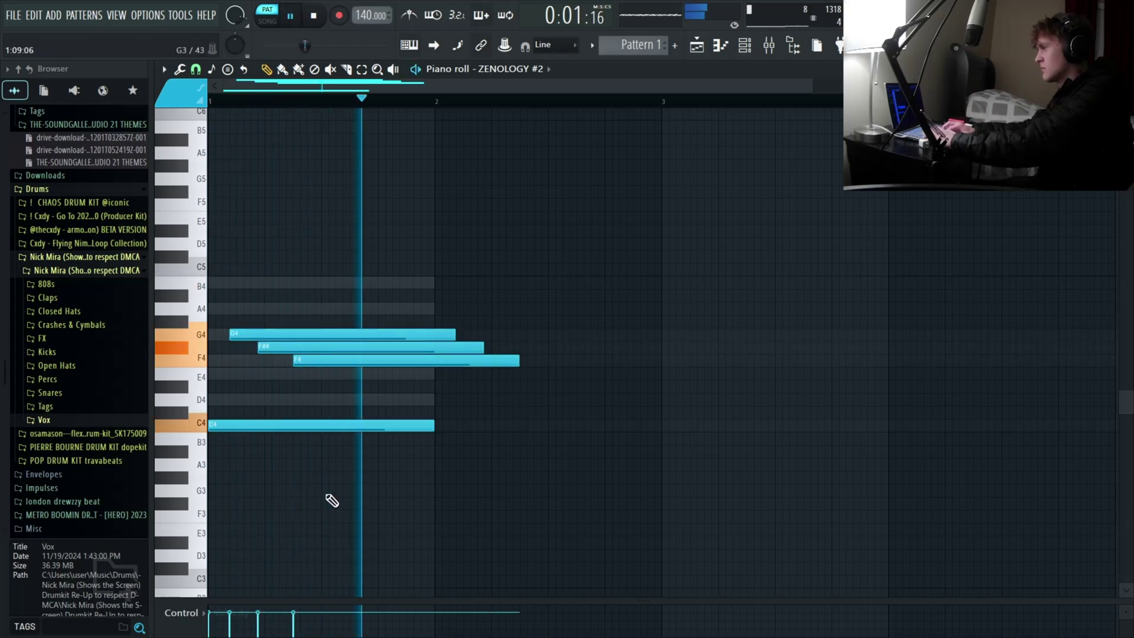
pyautogui.press('space')
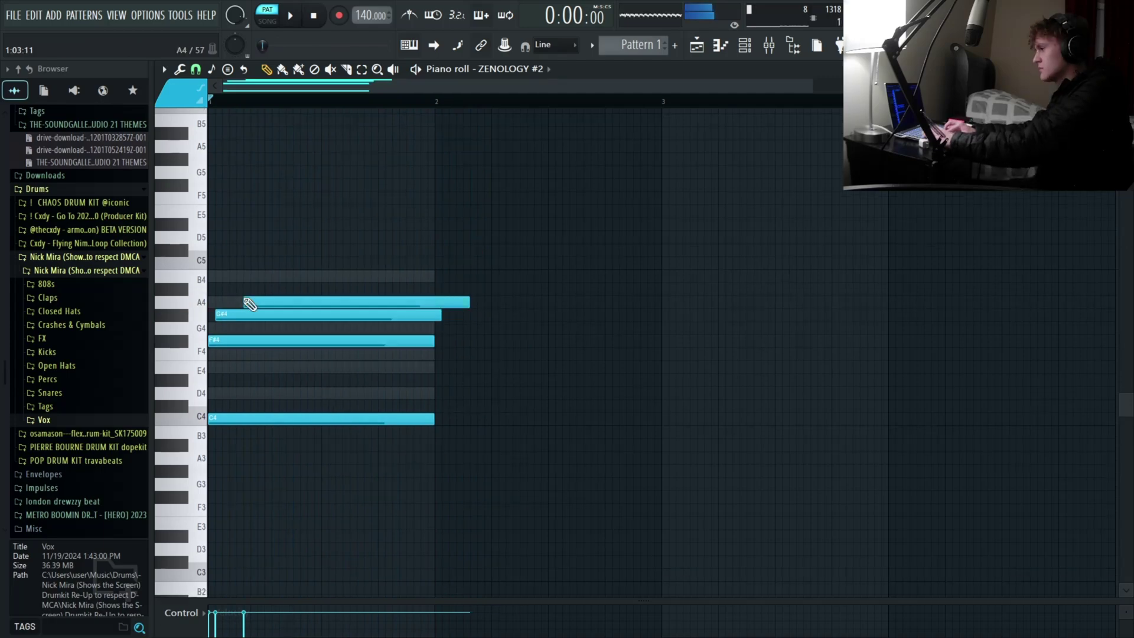
# Step: Play the overlapping C4, F#4, G#4 and A4 notes in the ZENOLOGY #2 channel and delete them all
pyautogui.press('space')
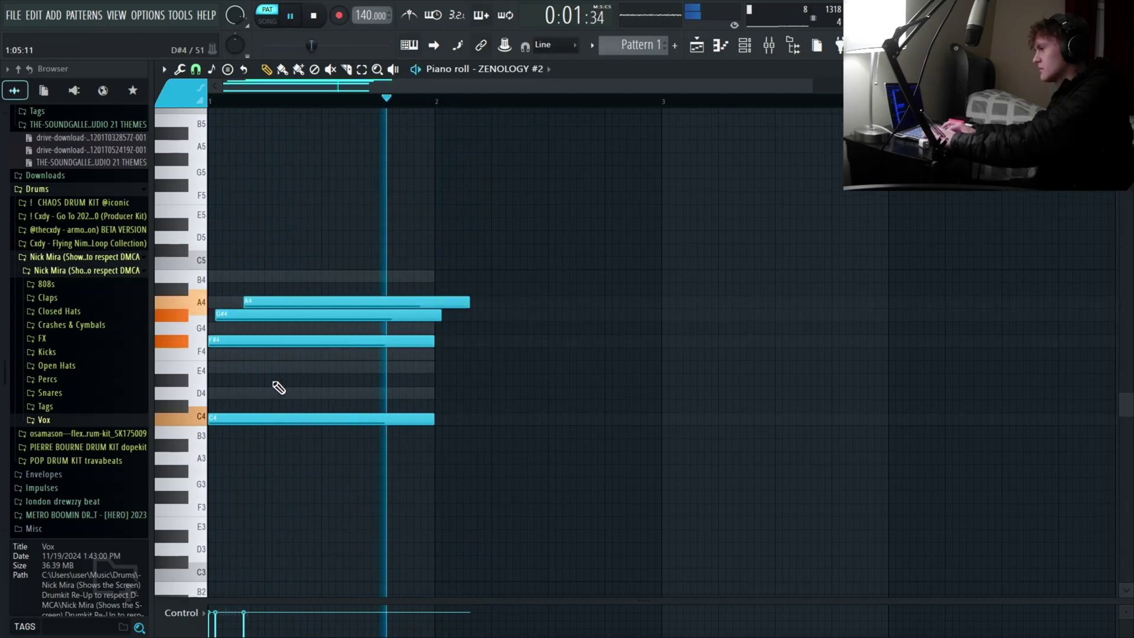
pyautogui.press('space')
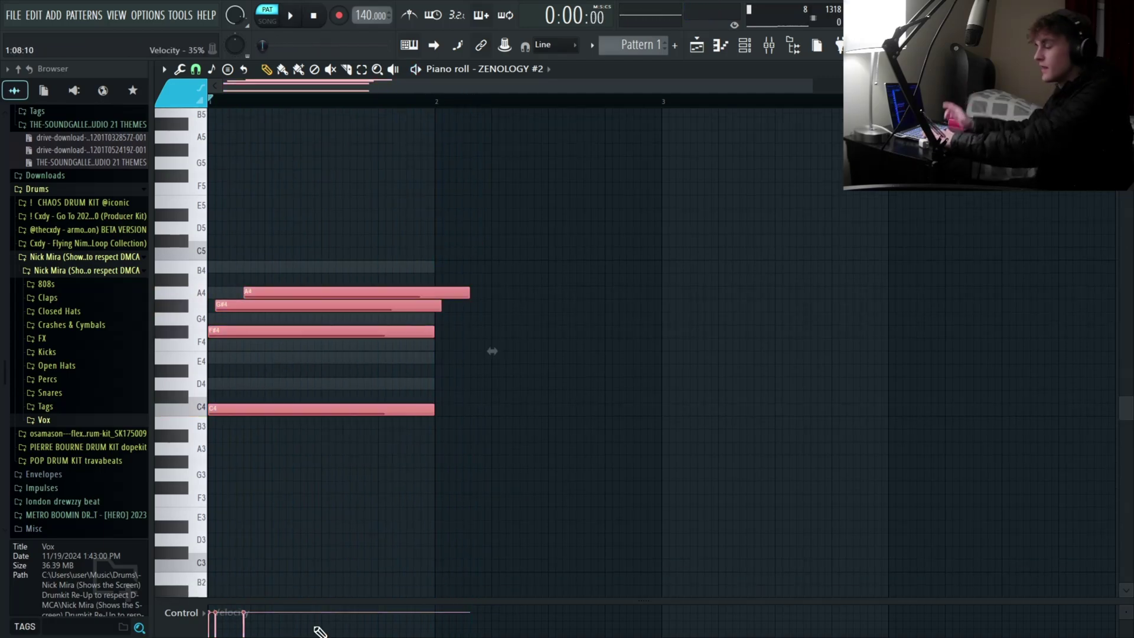
pyautogui.press('Delete')
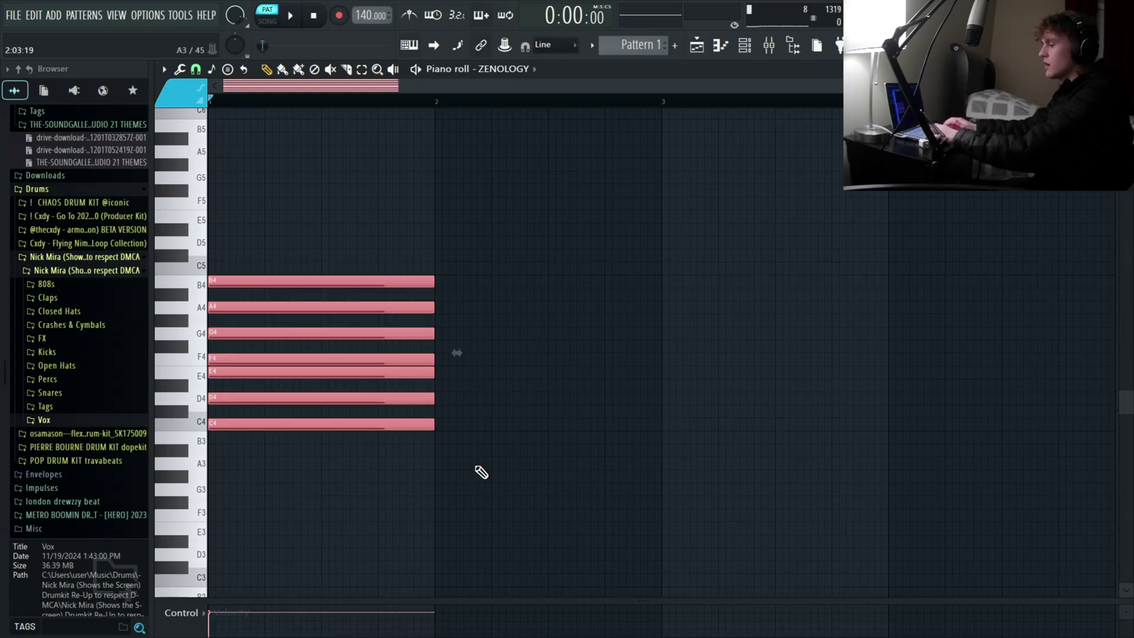
# Step: Duplicate the seven C major scale notes one octave higher and align the copy with the start of bar 1
pyautogui.hotkey('ctrl', 'c')
pyautogui.hotkey('ctrl', 'v')
pyautogui.hotkey('ctrl', 'Up')
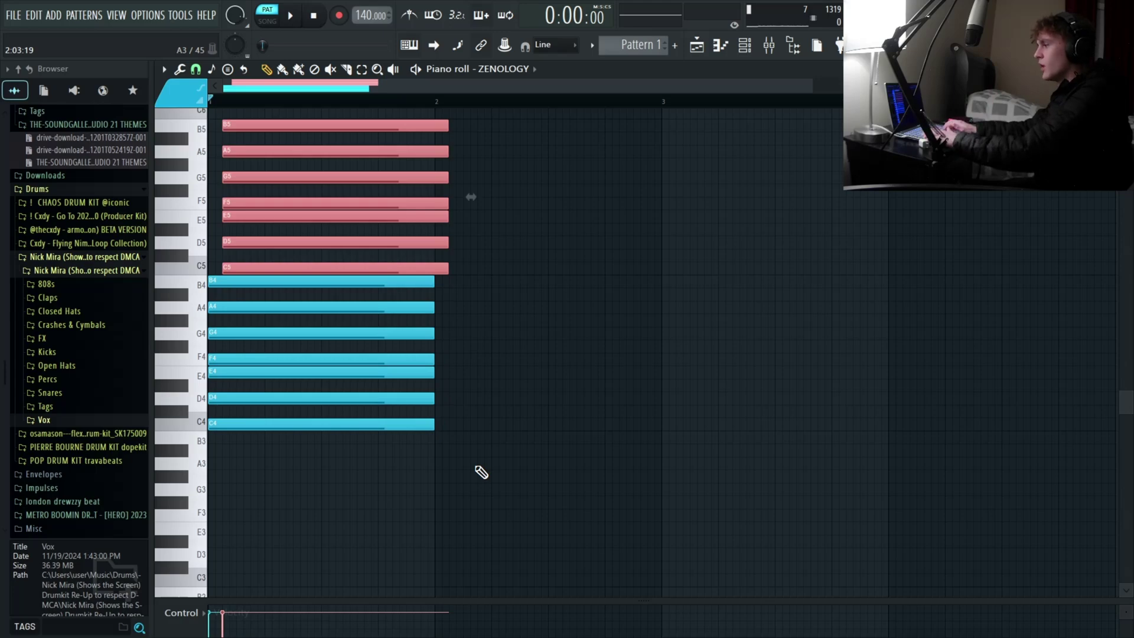
pyautogui.scroll(1, 481, 473)
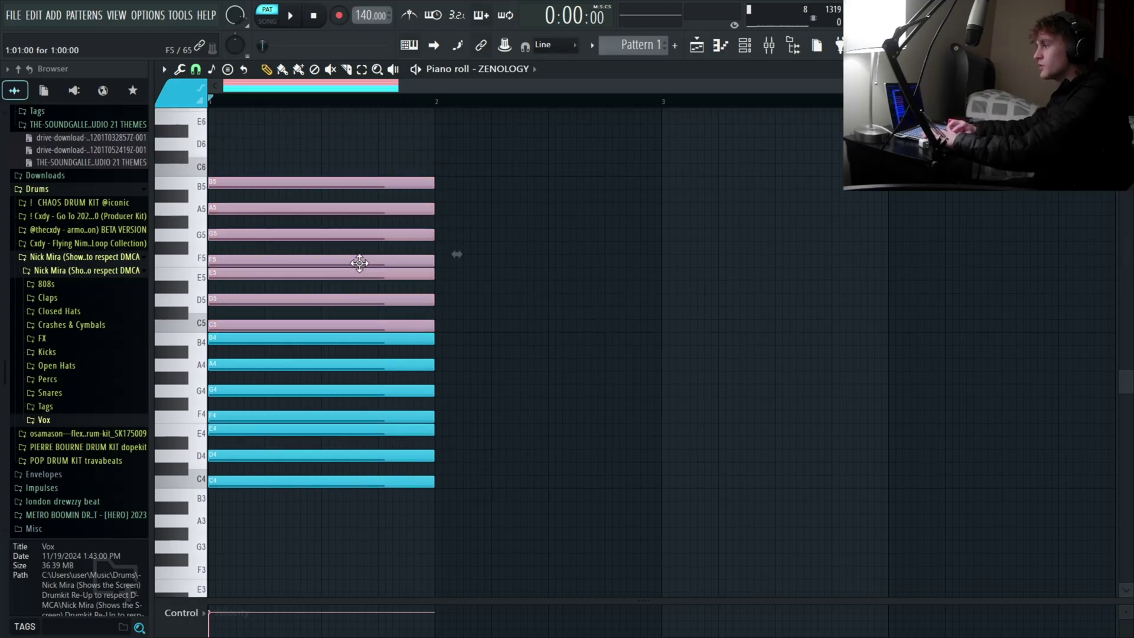
# Step: Move the copied scale notes down two octaves to C3 through B3 and delete the copy
pyautogui.hotkey('ctrl', 'Down')
pyautogui.scroll(-2, 378, 287)
pyautogui.hotkey('ctrl', 'Down')
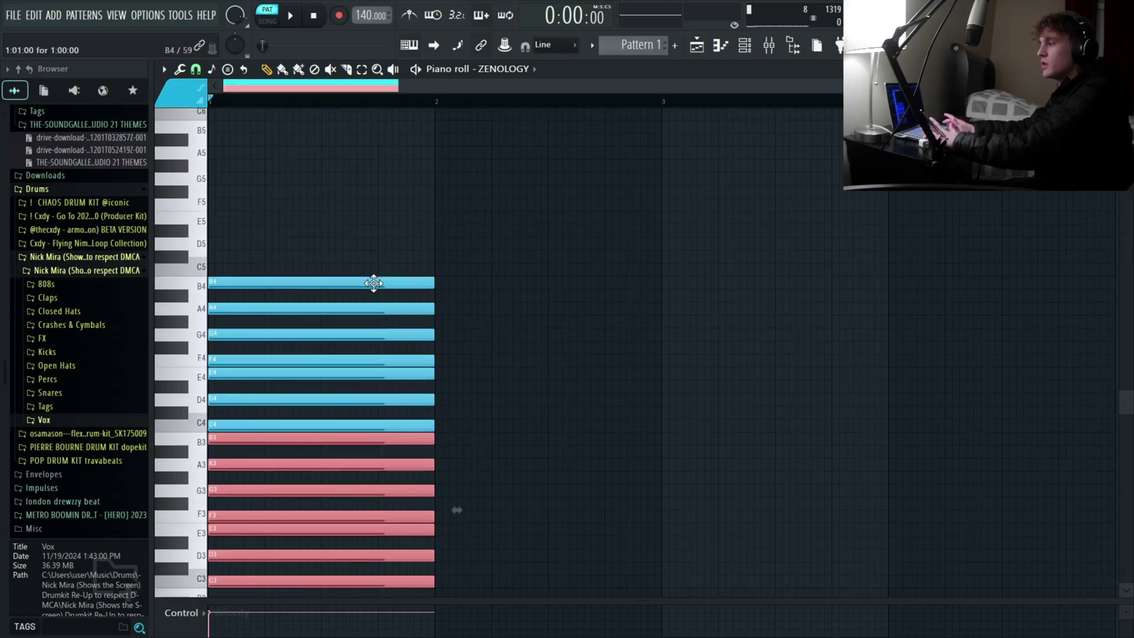
pyautogui.press('Delete')
# Step: Turn on note grid highlights in the piano roll's view options
pyautogui.scroll(1, 329, 144)
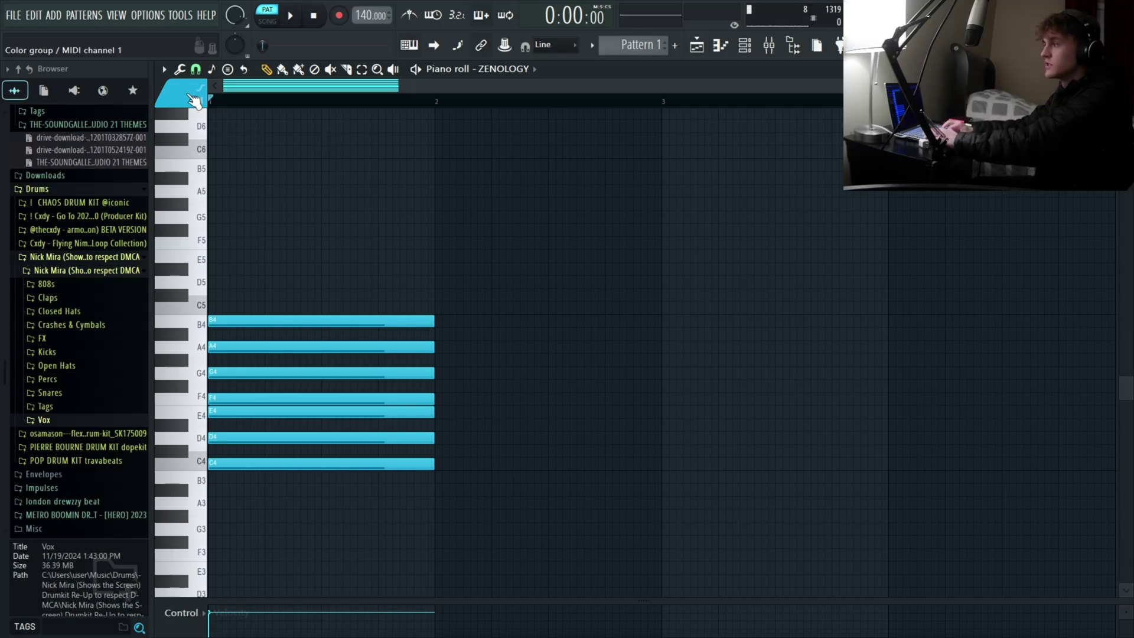
pyautogui.click(166, 80)
pyautogui.click(164, 79)
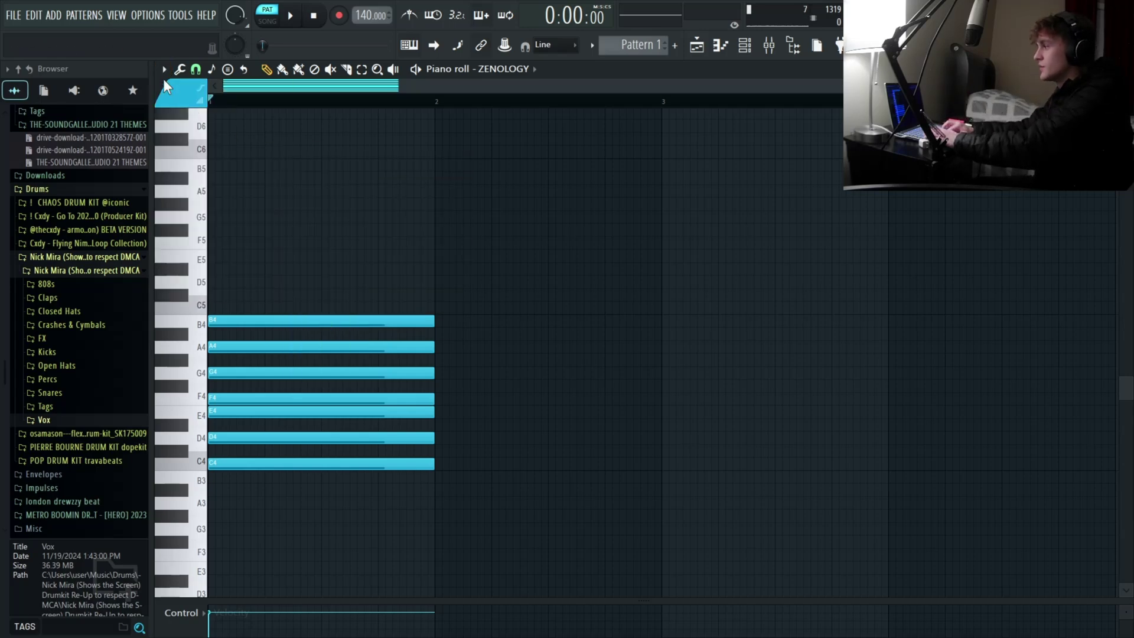
pyautogui.click(162, 70)
pyautogui.moveTo(193, 136)
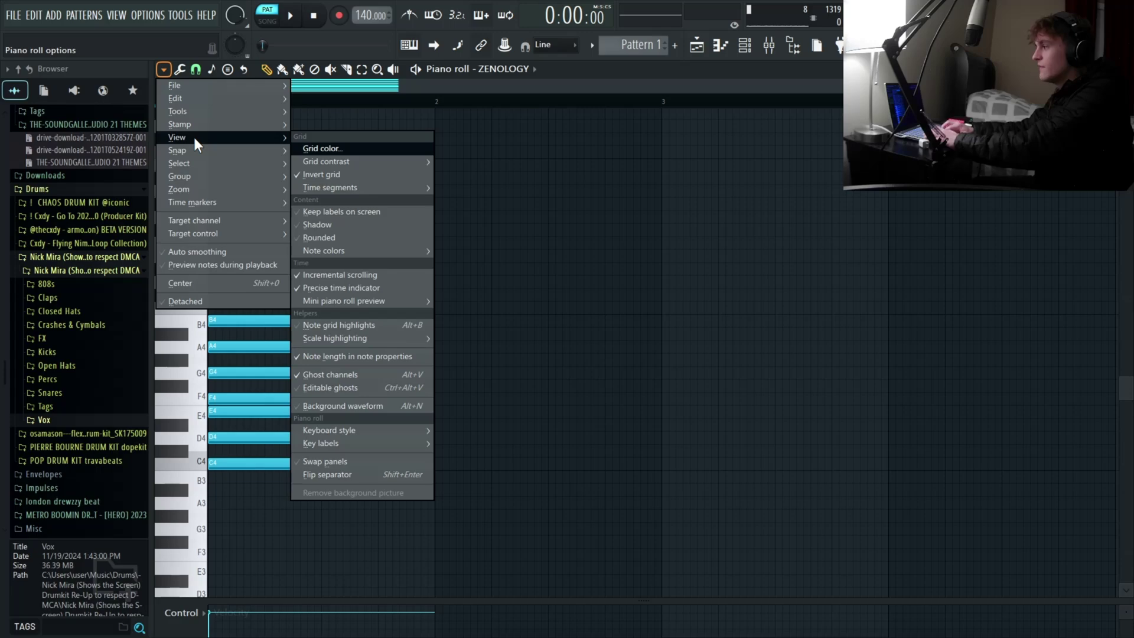
pyautogui.moveTo(339, 336)
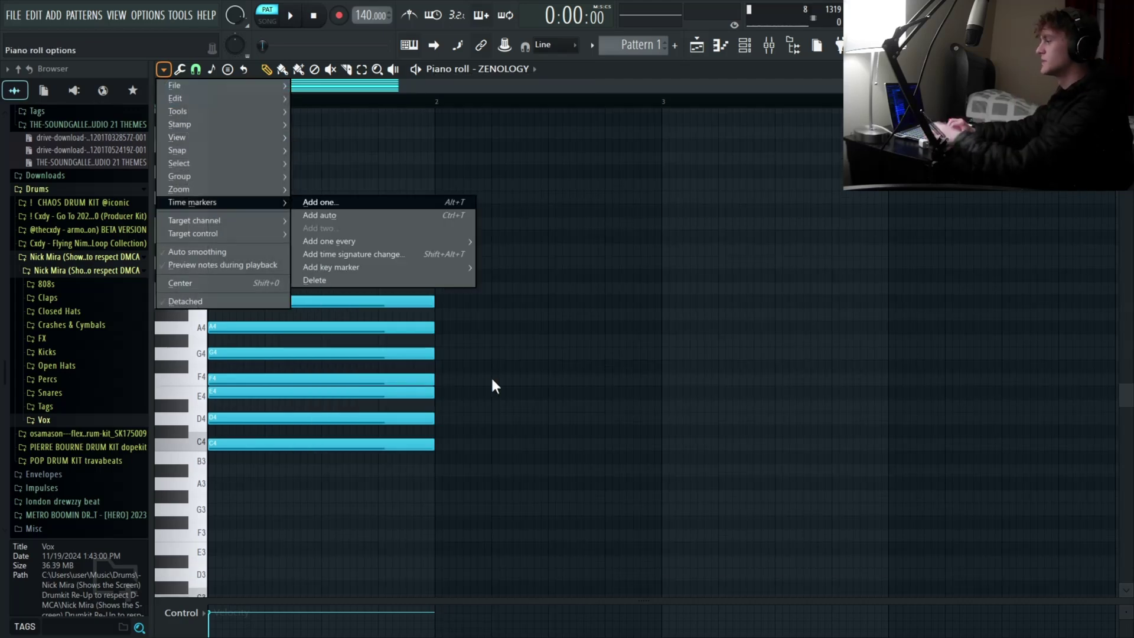
pyautogui.click(492, 379)
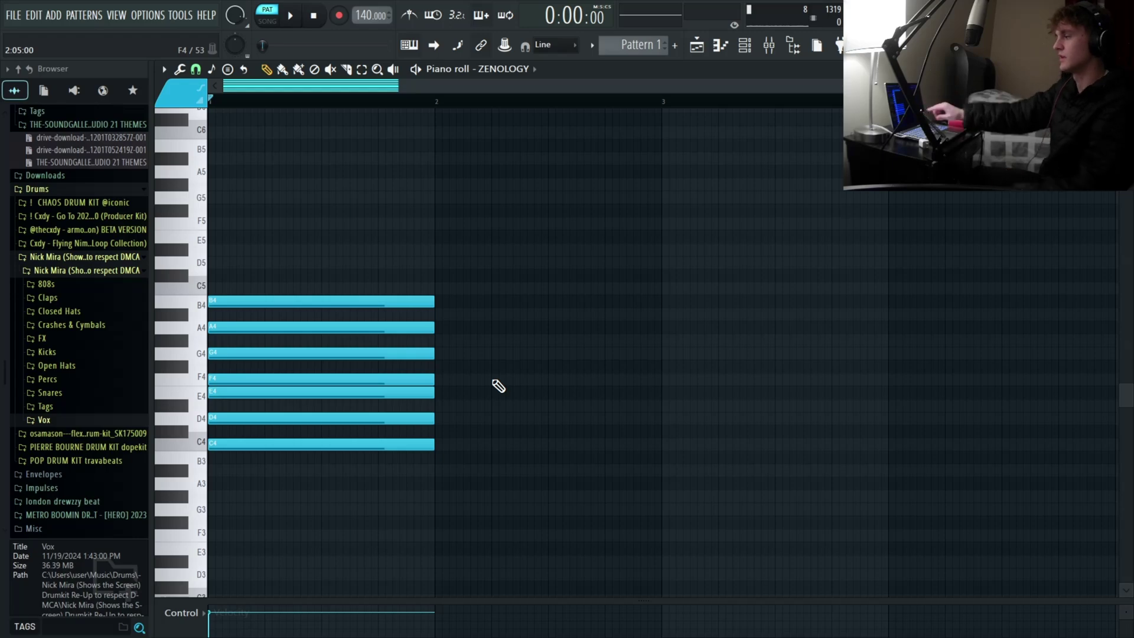
# Step: Set the piano roll's scale highlighting to Major (Ionian) with C as the root note
pyautogui.hotkey('ctrl', 'a')
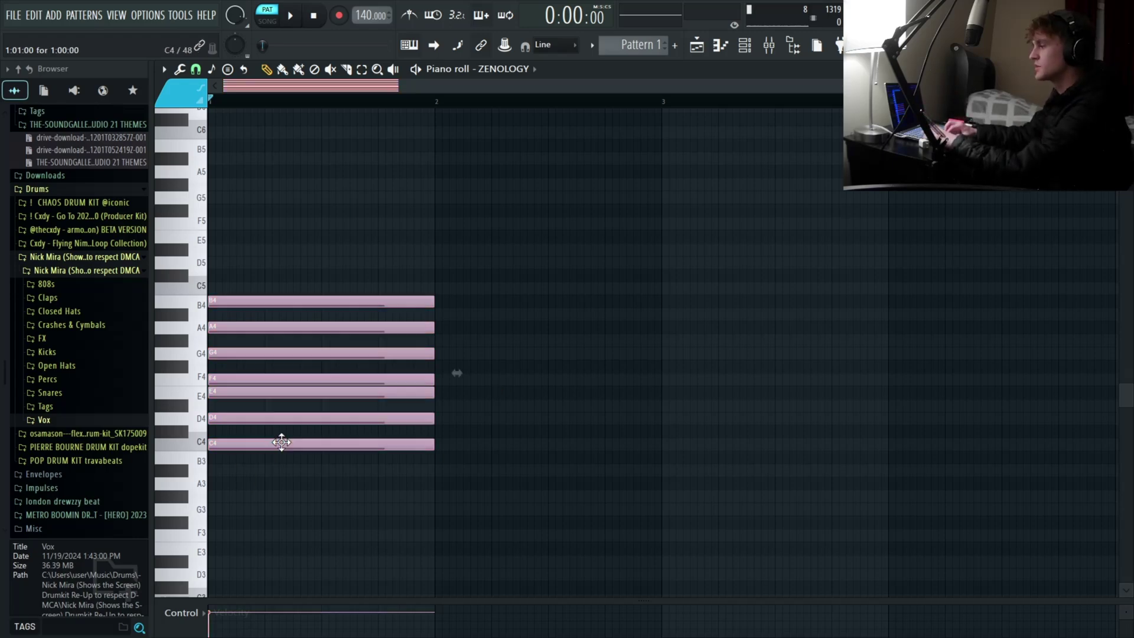
pyautogui.moveTo(416, 488); pyautogui.dragTo(307, 460)
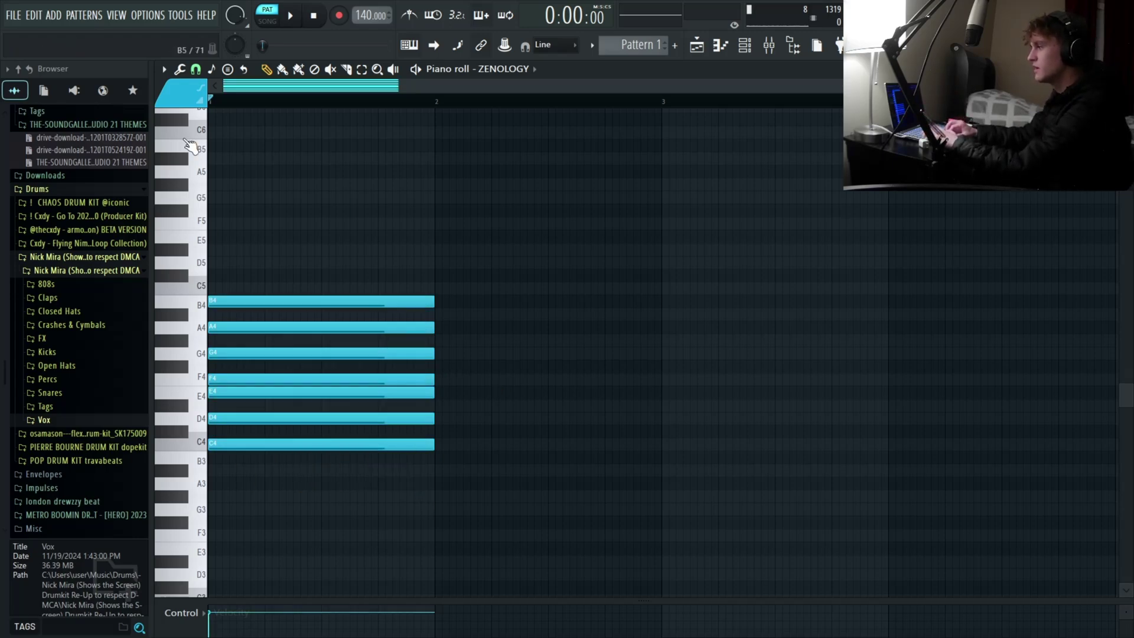
pyautogui.click(164, 69)
pyautogui.moveTo(197, 134)
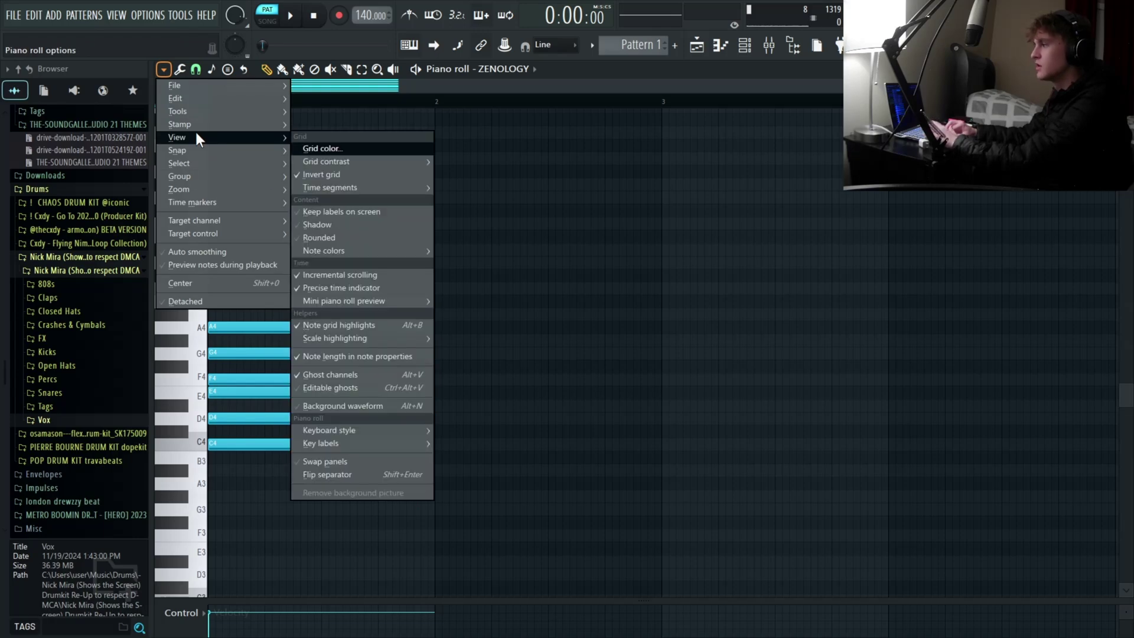
pyautogui.moveTo(374, 336)
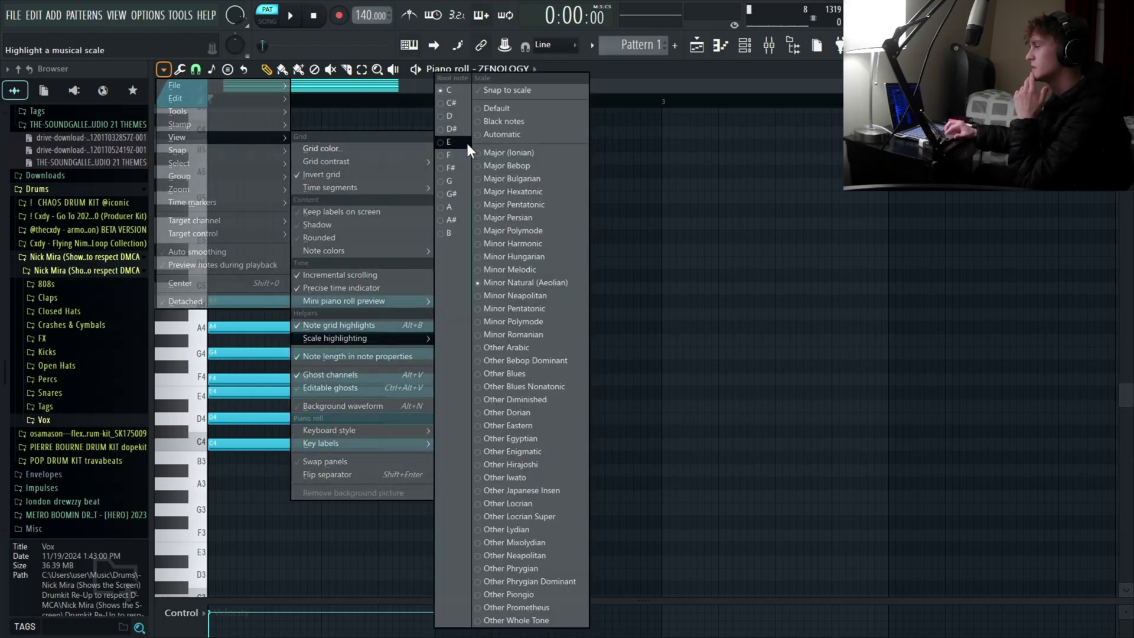
pyautogui.click(492, 152)
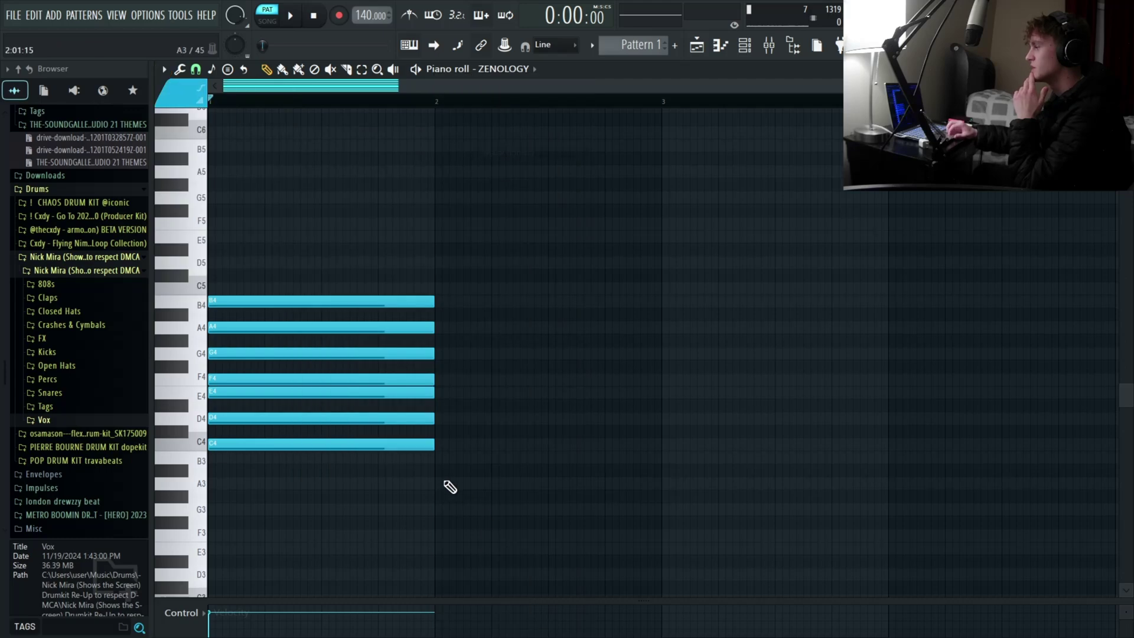
# Step: Try stretching all the C major scale notes into bar 3 and return them to one bar long
pyautogui.hotkey('ctrl', 'a')
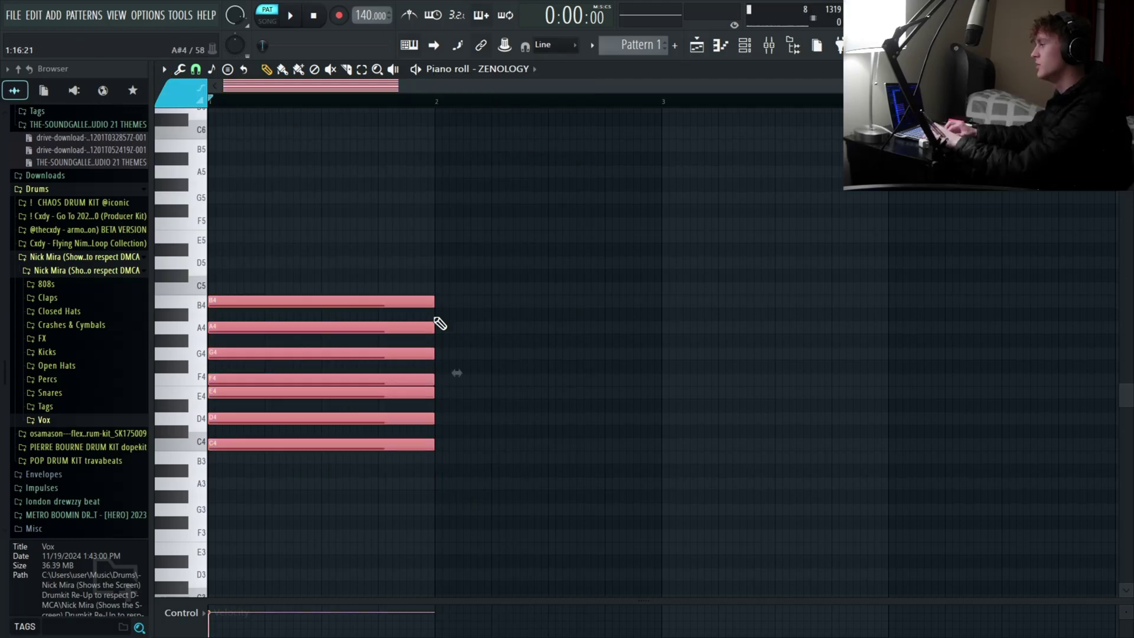
pyautogui.moveTo(434, 302); pyautogui.dragTo(810, 331)
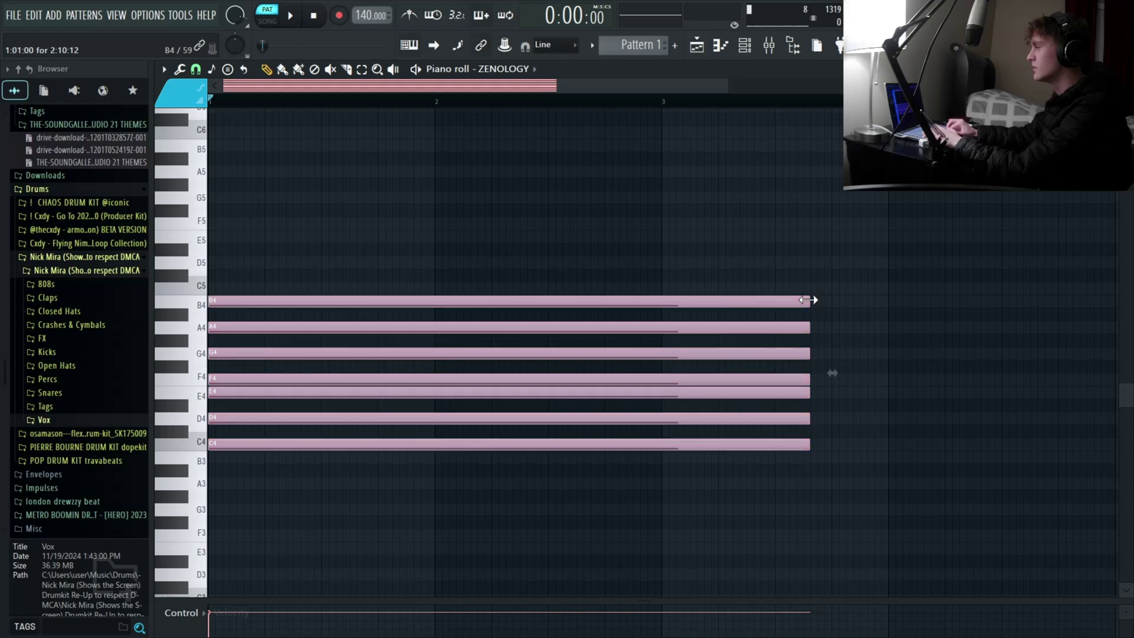
pyautogui.moveTo(815, 299); pyautogui.dragTo(435, 302)
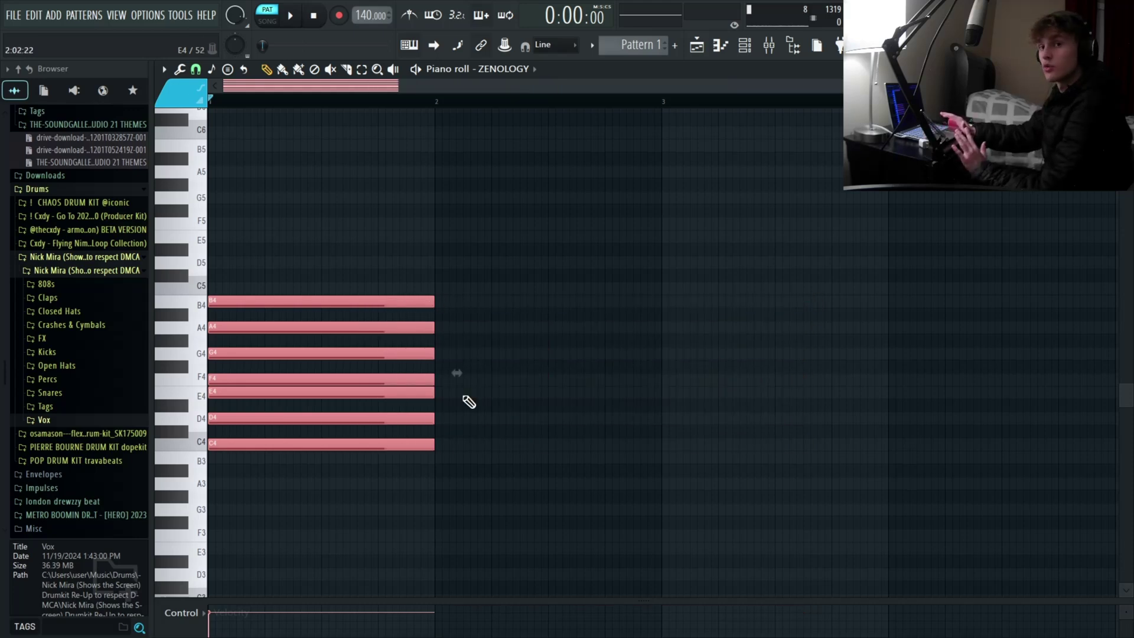
# Step: Transpose the C major scale notes up four semitones so they start on E4
pyautogui.hotkey('shift', 'Up')
pyautogui.hotkey('shift', 'Up')
pyautogui.hotkey('shift', 'Up')
pyautogui.hotkey('shift', 'Up')
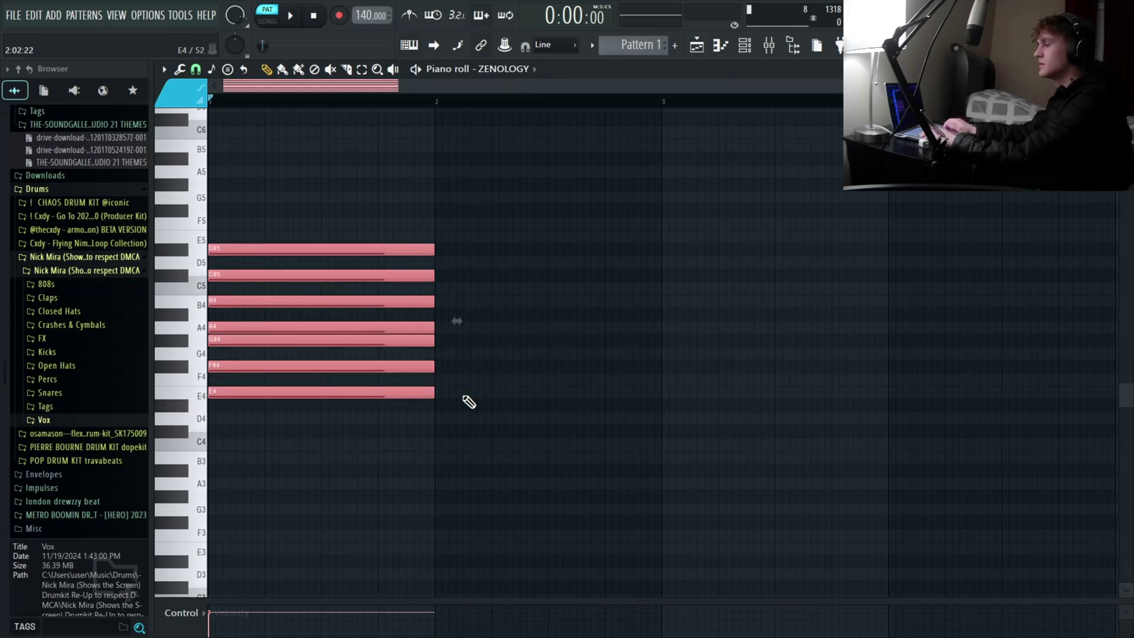
# Step: Copy the transposed scale notes and stack the copy one octave higher at the same start position
pyautogui.hotkey('ctrl', 'c')
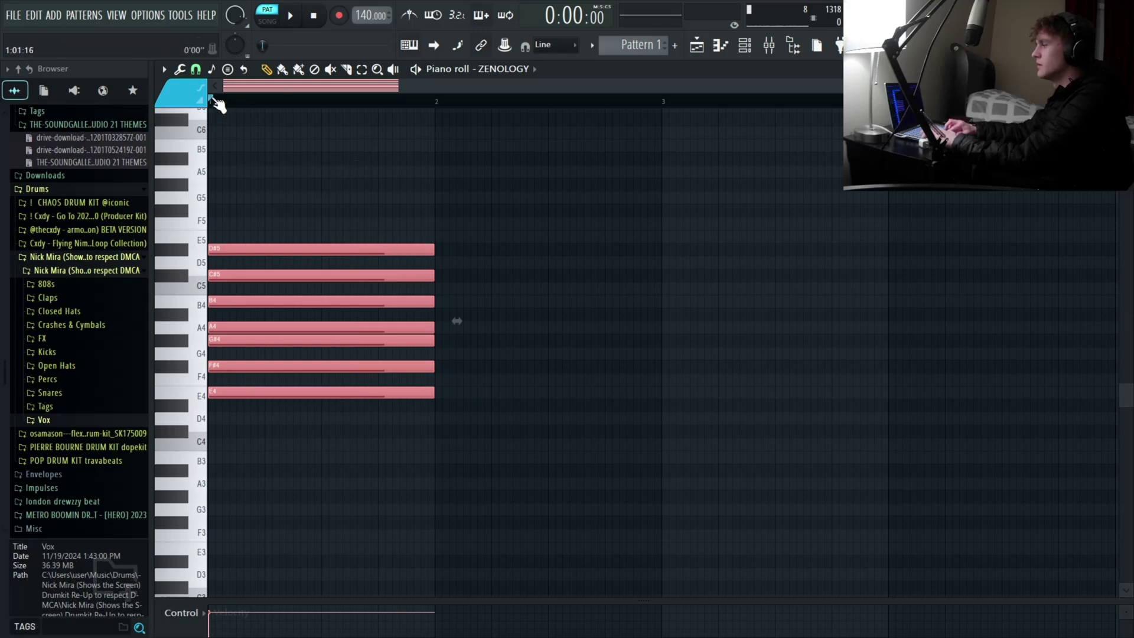
pyautogui.hotkey('ctrl', 'v')
pyautogui.hotkey('shift', 'Right')
pyautogui.hotkey('ctrl', 'Up')
pyautogui.hotkey('shift', 'Left')
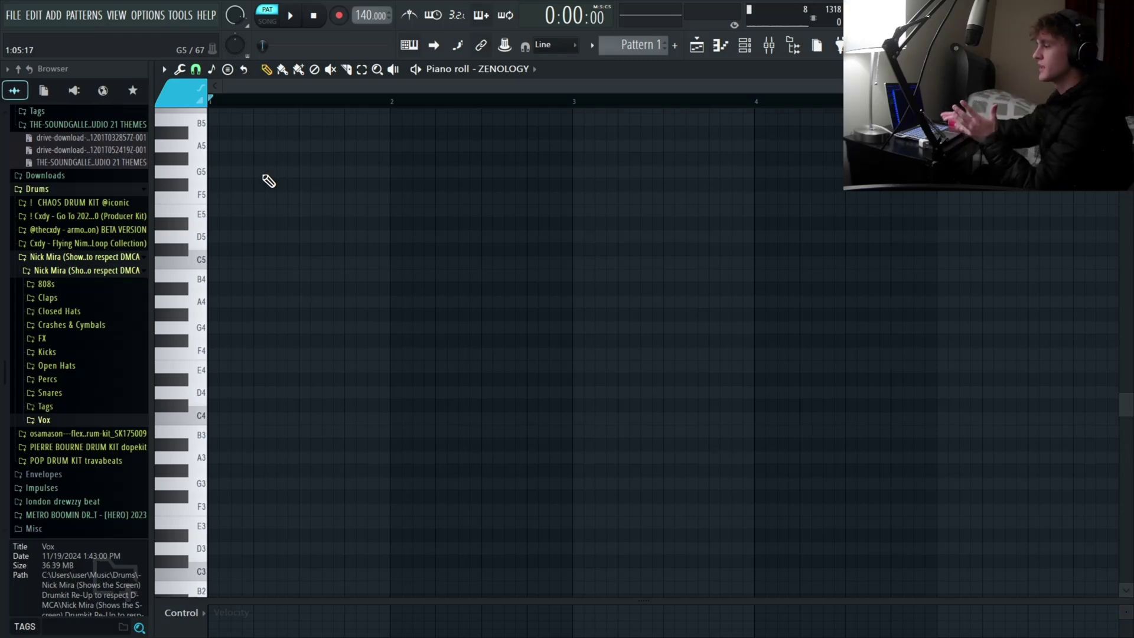
# Step: Stamp a Major (Ionian) scale starting on C4 in bar 1 of the empty piano roll
pyautogui.click(212, 69)
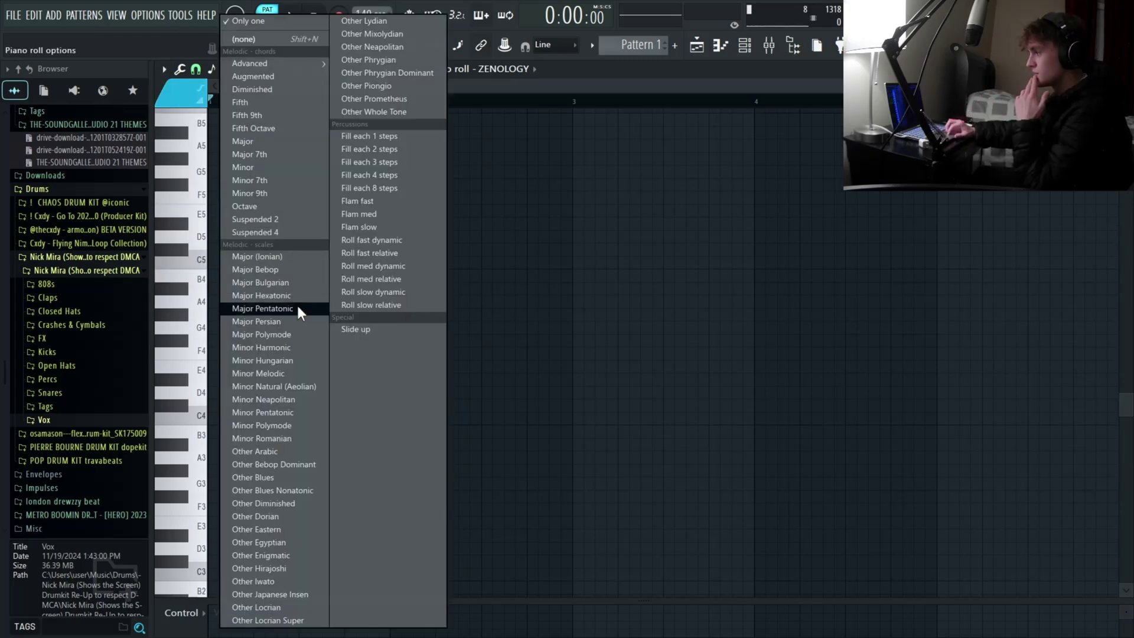
pyautogui.click(278, 256)
pyautogui.click(227, 419)
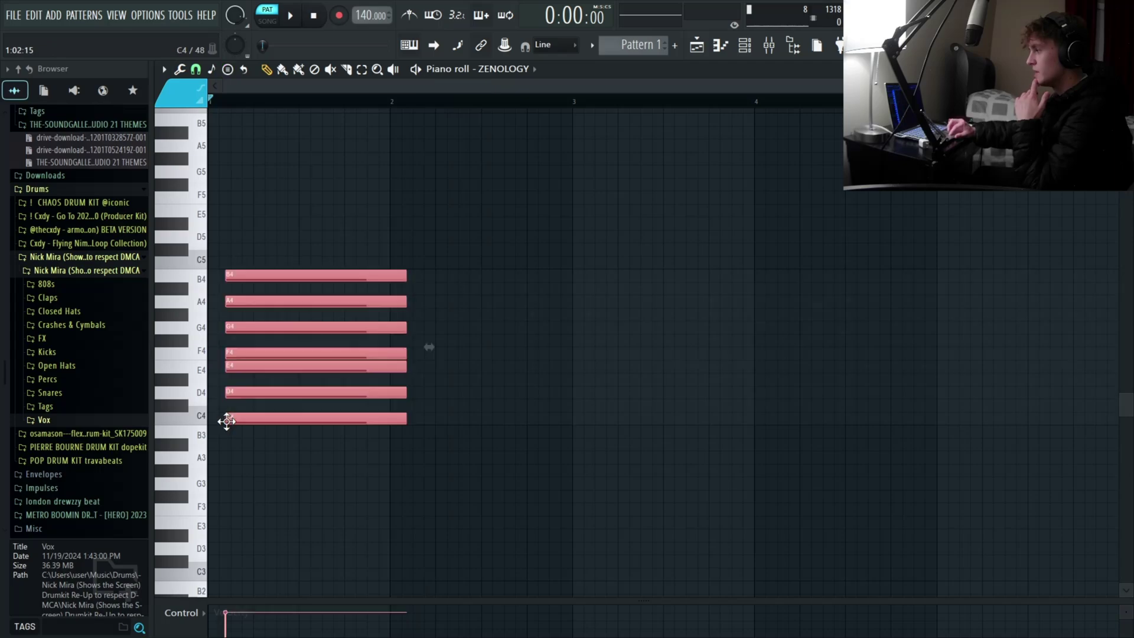
# Step: Stamp a Minor Natural (Aeolian) scale starting on C4 in bar 2, beside the major scale notes
pyautogui.click(211, 69)
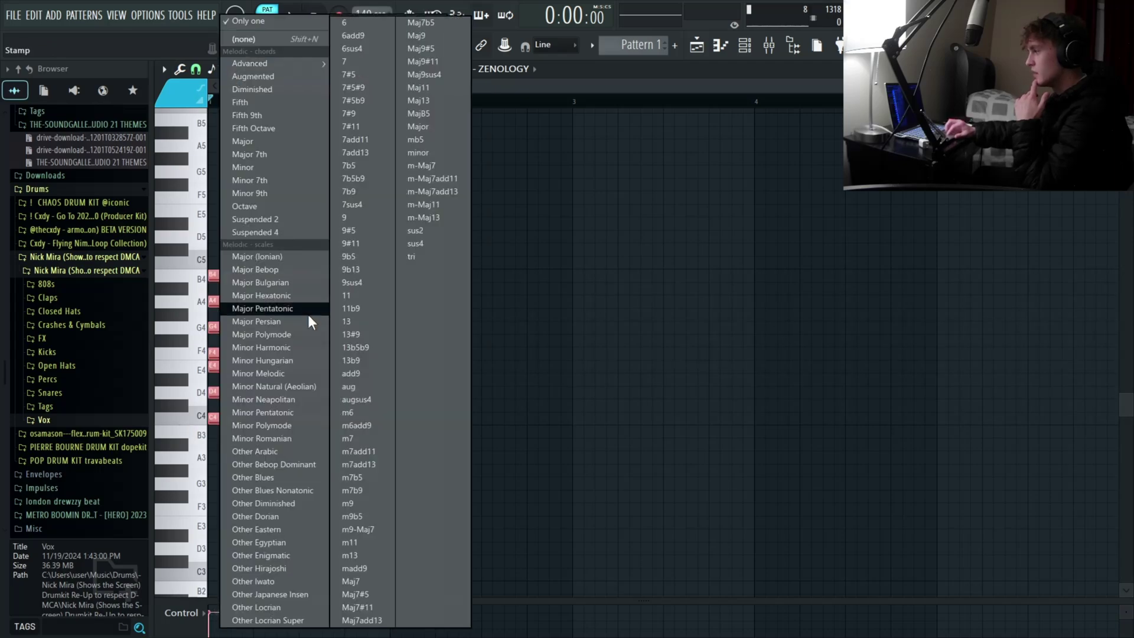
pyautogui.click(295, 384)
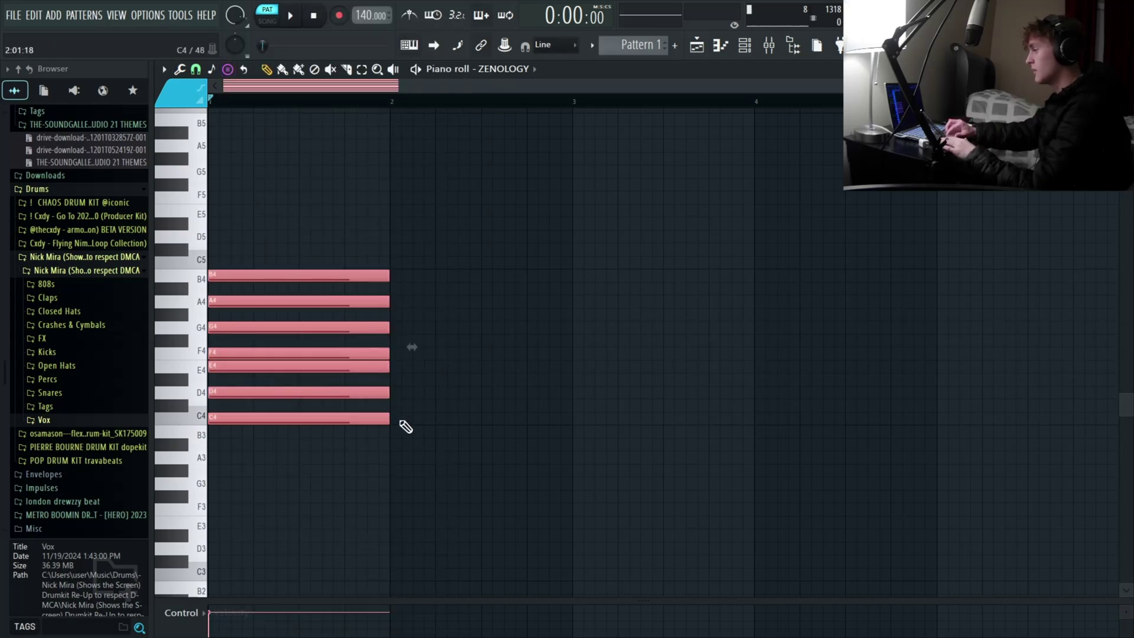
pyautogui.click(397, 418)
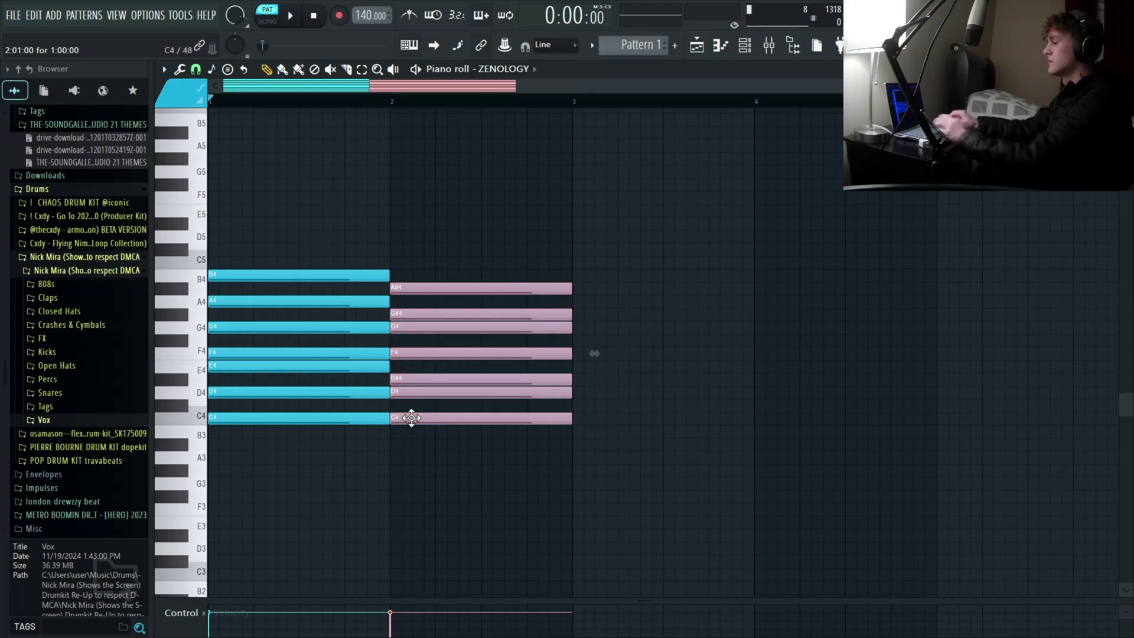
# Step: Transpose the minor scale notes in bar 2 down three semitones so they start on A3
pyautogui.press('Down')
pyautogui.press('Down')
pyautogui.press('Down')
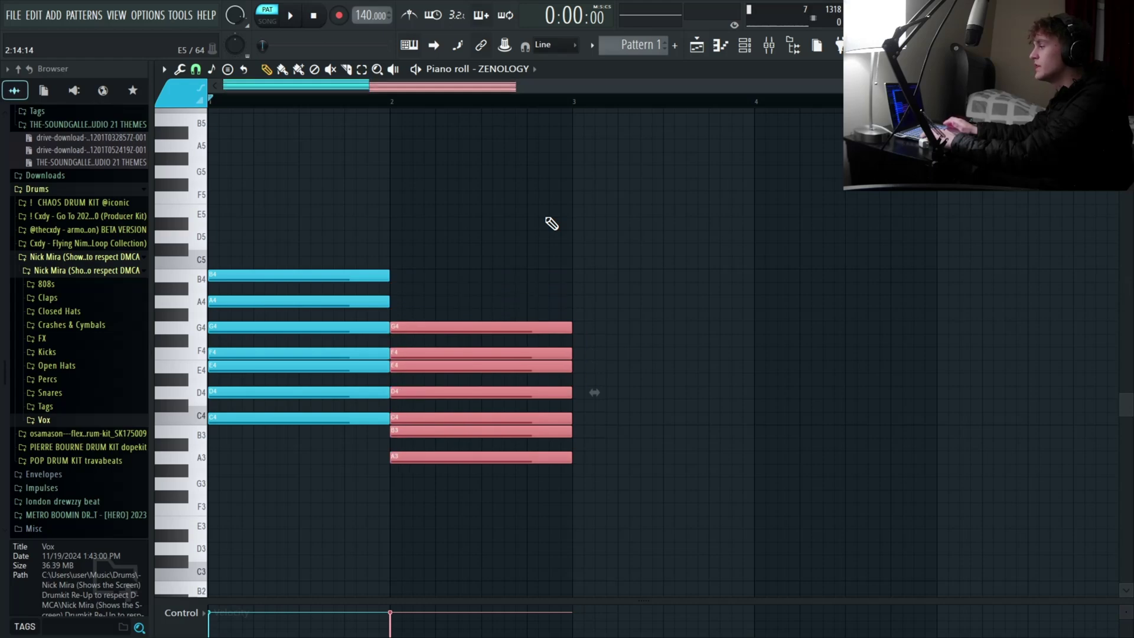
pyautogui.hotkey('ctrl', 'd')
pyautogui.moveTo(429, 459); pyautogui.dragTo(478, 297)
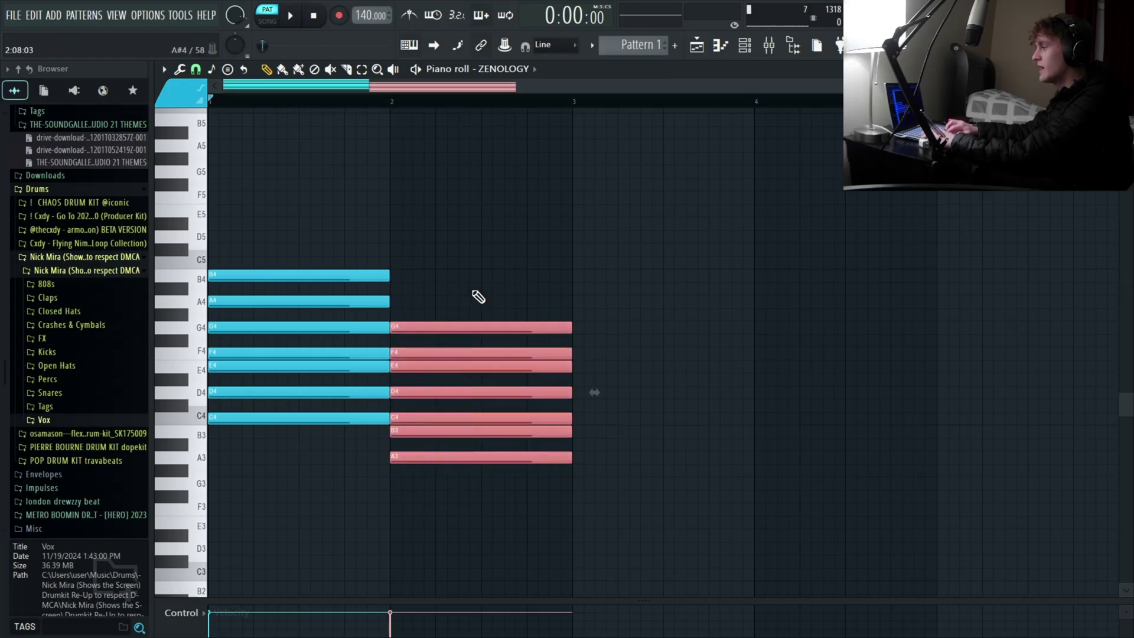
# Step: Duplicate the A3 to G4 minor scale notes one octave higher, align the copy with bar 2 and delete the copy
pyautogui.hotkey('ctrl', 'c')
pyautogui.hotkey('ctrl', 'v')
pyautogui.hotkey('ctrl', 'Up')
pyautogui.press('Right')
pyautogui.press('Right')
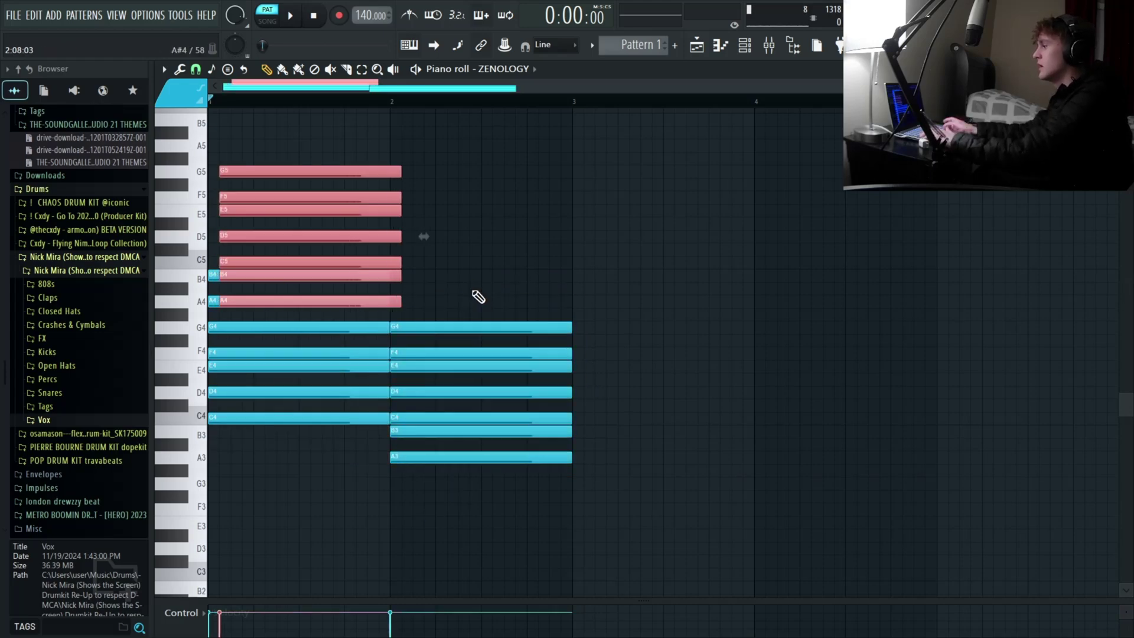
pyautogui.press('Right')
pyautogui.press('Right')
pyautogui.press('Right')
pyautogui.press('Right')
pyautogui.press('Right')
pyautogui.press('Right')
pyautogui.press('Right')
pyautogui.press('Right')
pyautogui.press('Right')
pyautogui.press('Right')
pyautogui.press('Right')
pyautogui.press('Right')
pyautogui.press('Right')
pyautogui.press('Right')
pyautogui.press('Right')
pyautogui.press('Right')
pyautogui.press('Right')
pyautogui.press('Right')
pyautogui.press('Right')
pyautogui.press('Right')
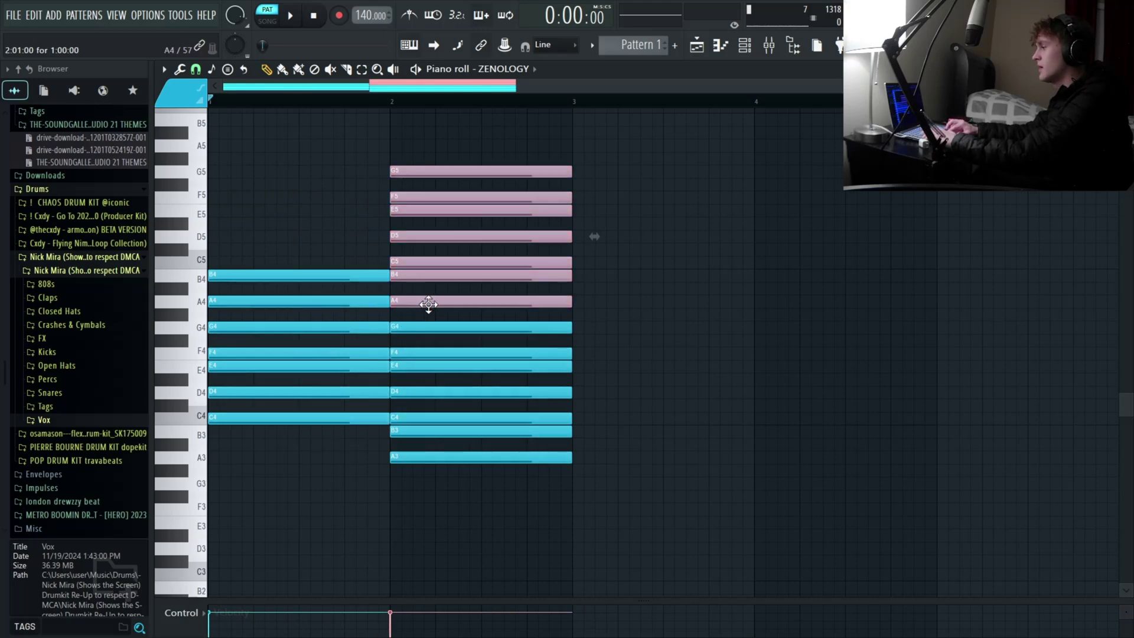
pyautogui.rightClick(532, 172)
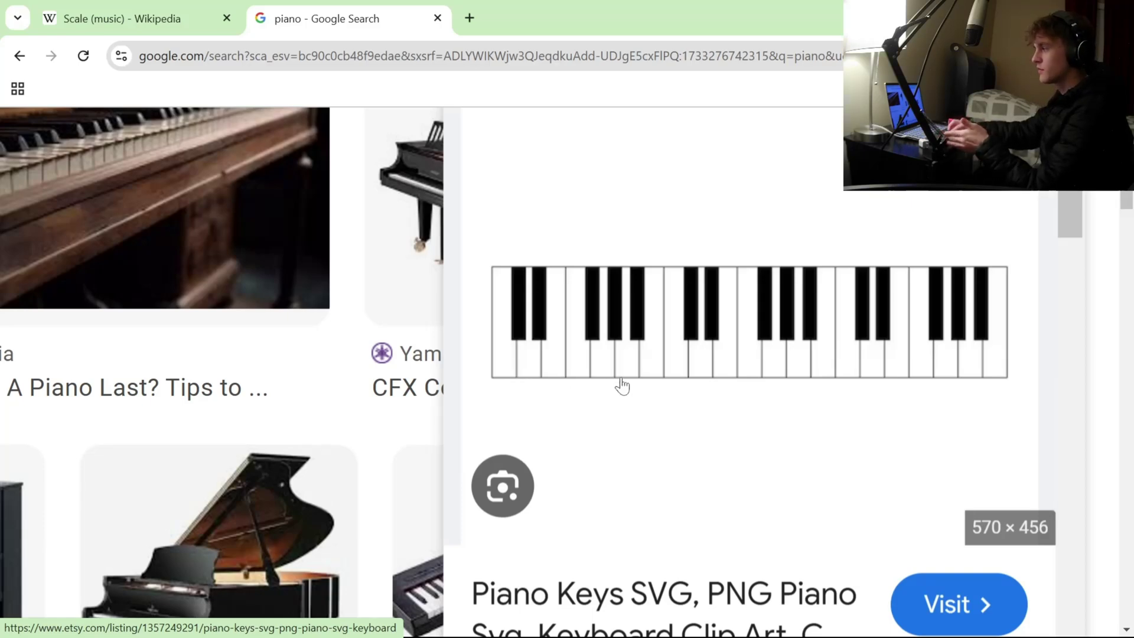
# Step: Examine the major scale's interval pattern in the browser's Scale (music) Wikipedia article, and return to FL Studio
pyautogui.click(119, 19)
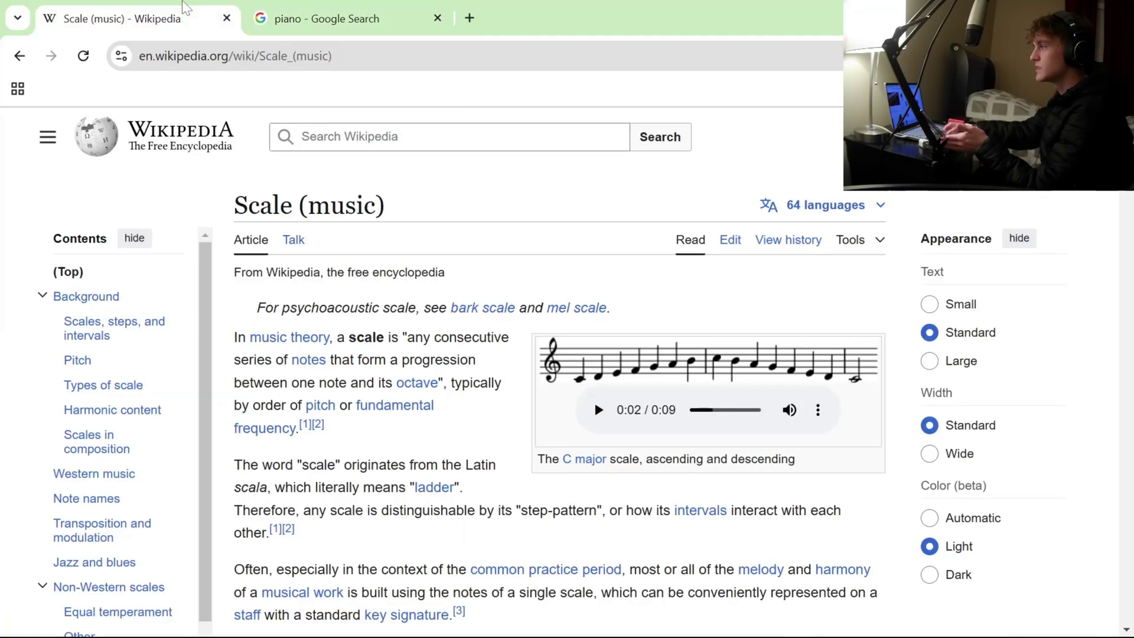
pyautogui.scroll(-6, 471, 323)
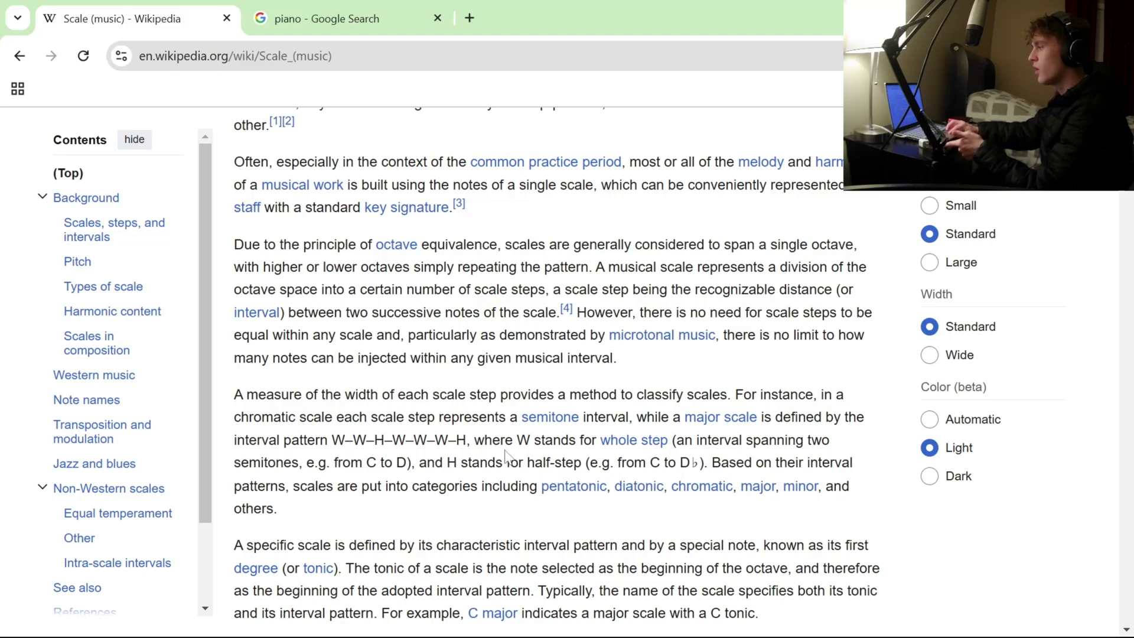
pyautogui.moveTo(820, 629)
pyautogui.click(731, 625)
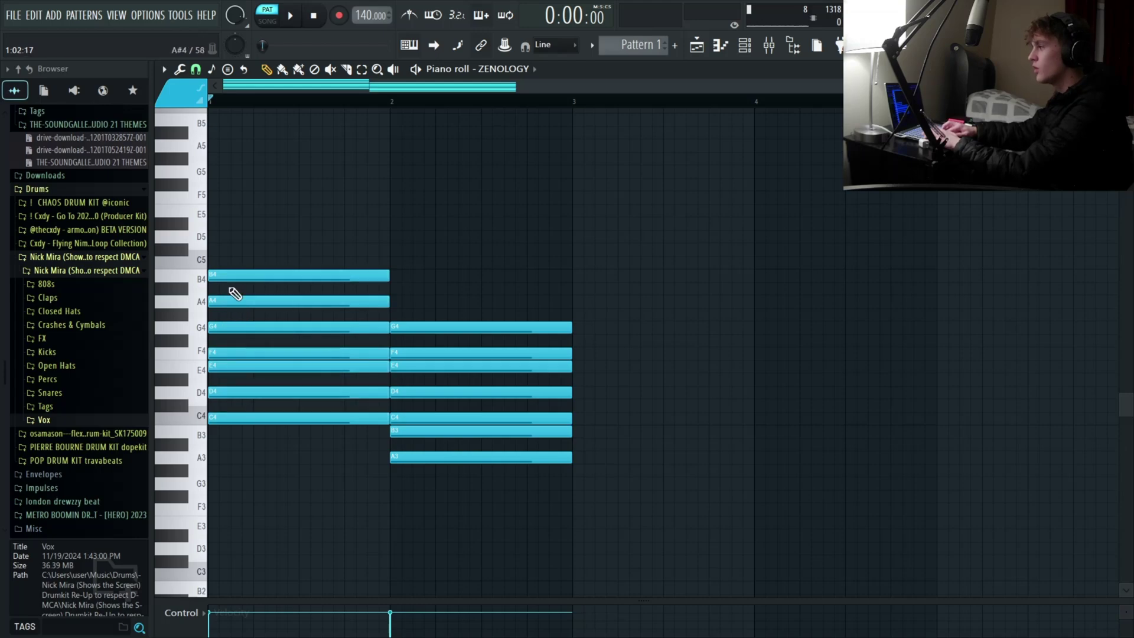
# Step: Return the minor scale notes in bar 2 to C4 through A#4 and keep them selected
pyautogui.moveTo(283, 451); pyautogui.dragTo(299, 220)
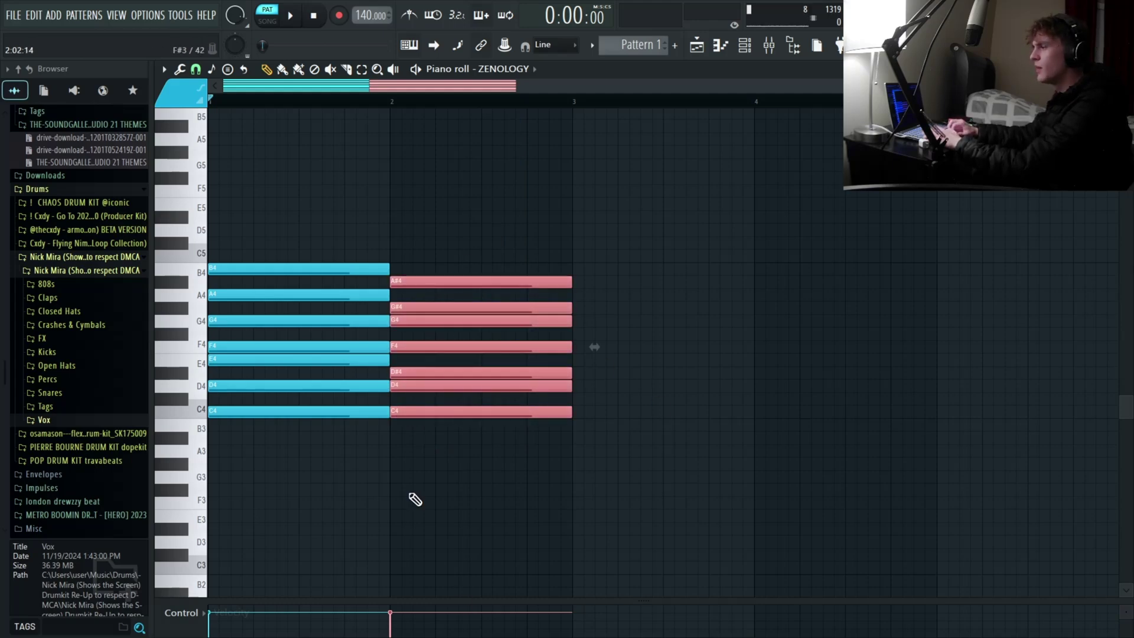
pyautogui.keyDown('ctrl'); pyautogui.click(439, 474); pyautogui.keyUp('ctrl')
pyautogui.moveTo(483, 215); pyautogui.dragTo(482, 145)
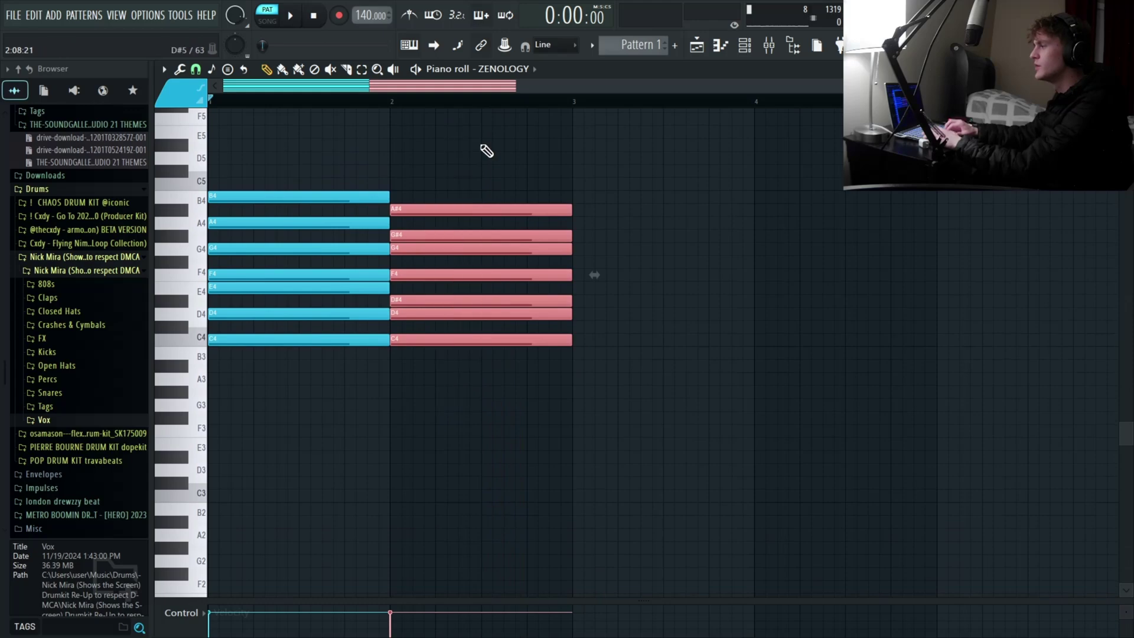
# Step: Duplicate the C major scale notes in bar 1 one octave higher to C5 through B5, and remove the copy
pyautogui.scroll(3, 355, 366)
pyautogui.moveTo(291, 468); pyautogui.dragTo(273, 75)
pyautogui.scroll(1, 330, 260)
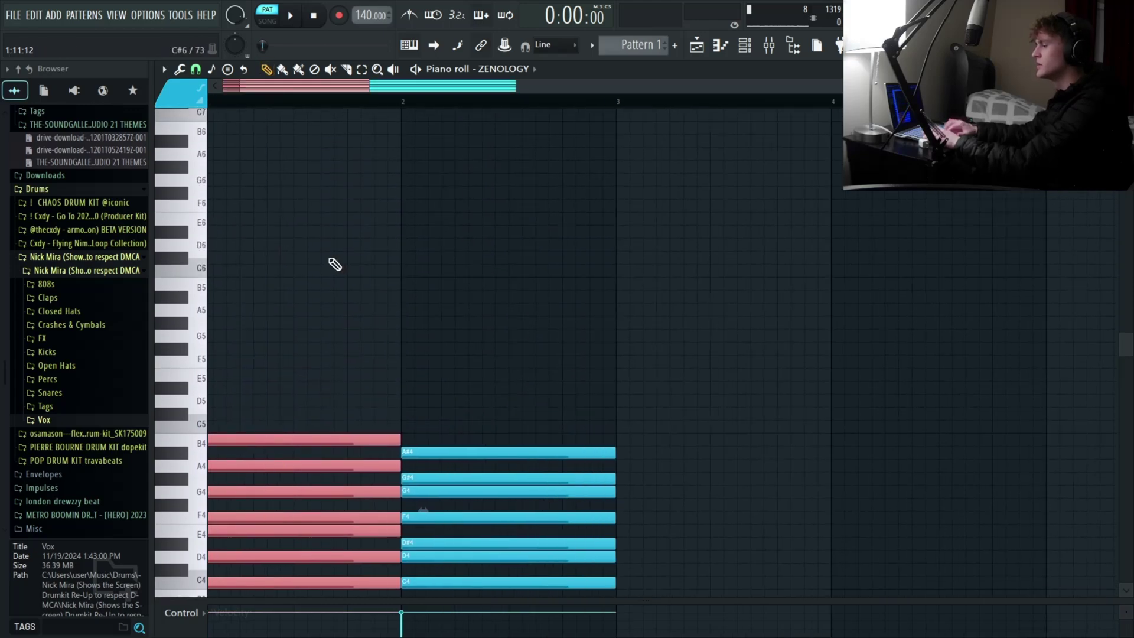
pyautogui.scroll(-3, 329, 259)
pyautogui.scroll(-1, 329, 258)
pyautogui.moveTo(313, 412); pyautogui.dragTo(327, 256)
pyautogui.hscroll(-1, 303, 337)
pyautogui.hotkey('shift', 'Left')
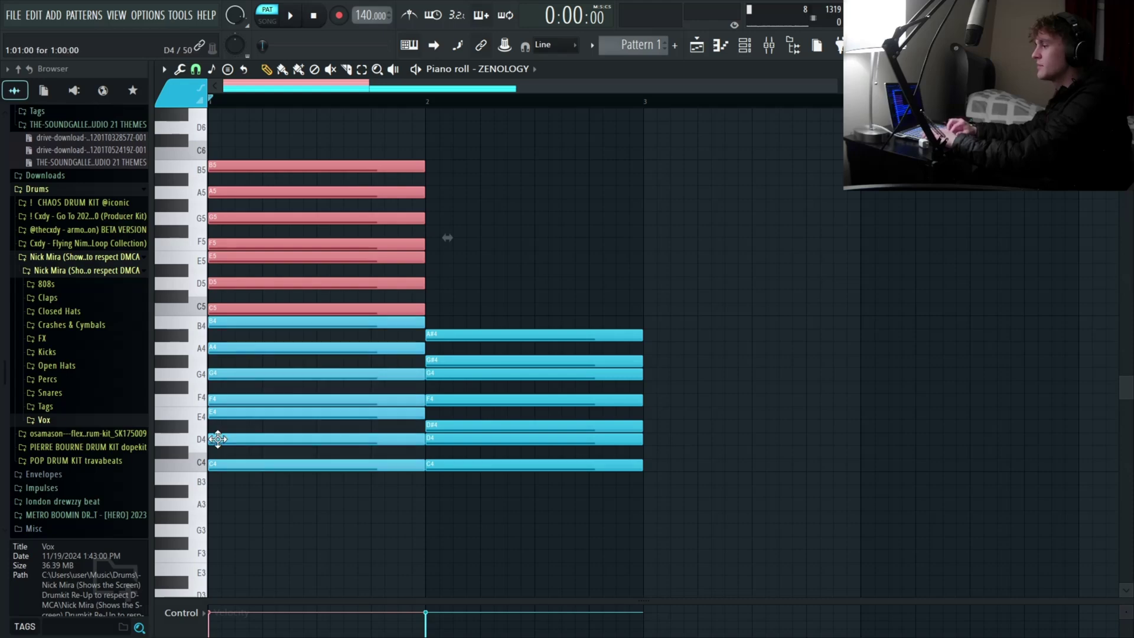
pyautogui.click(223, 327)
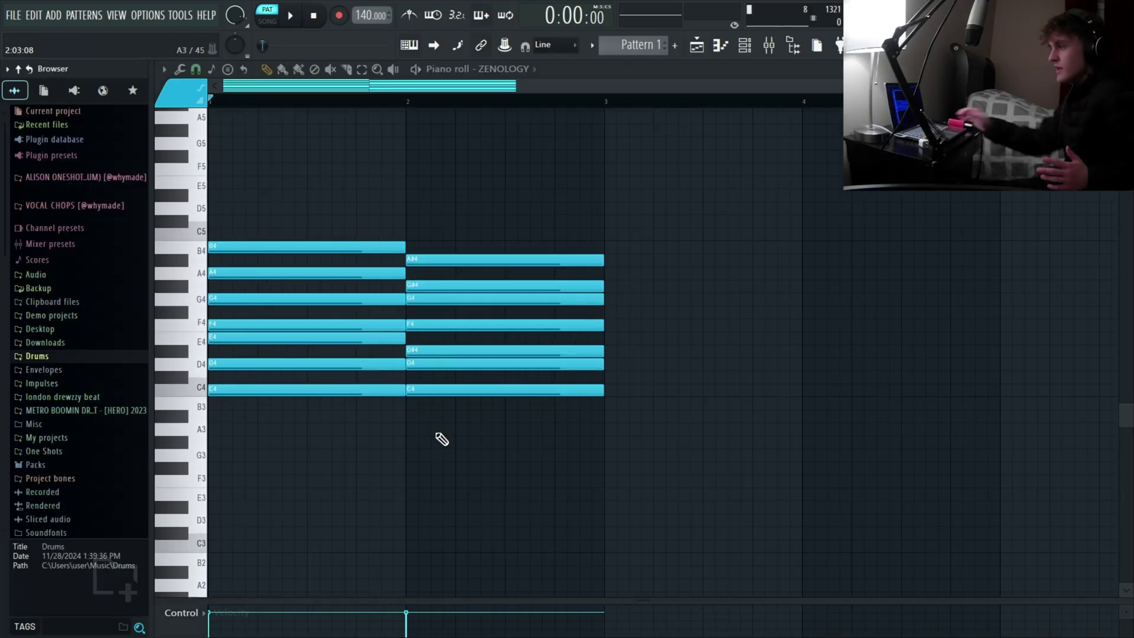
# Step: Select the major scale notes in bar 1, and the minor scale notes in bar 2, to compare the two patterns
pyautogui.moveTo(260, 433); pyautogui.dragTo(294, 177)
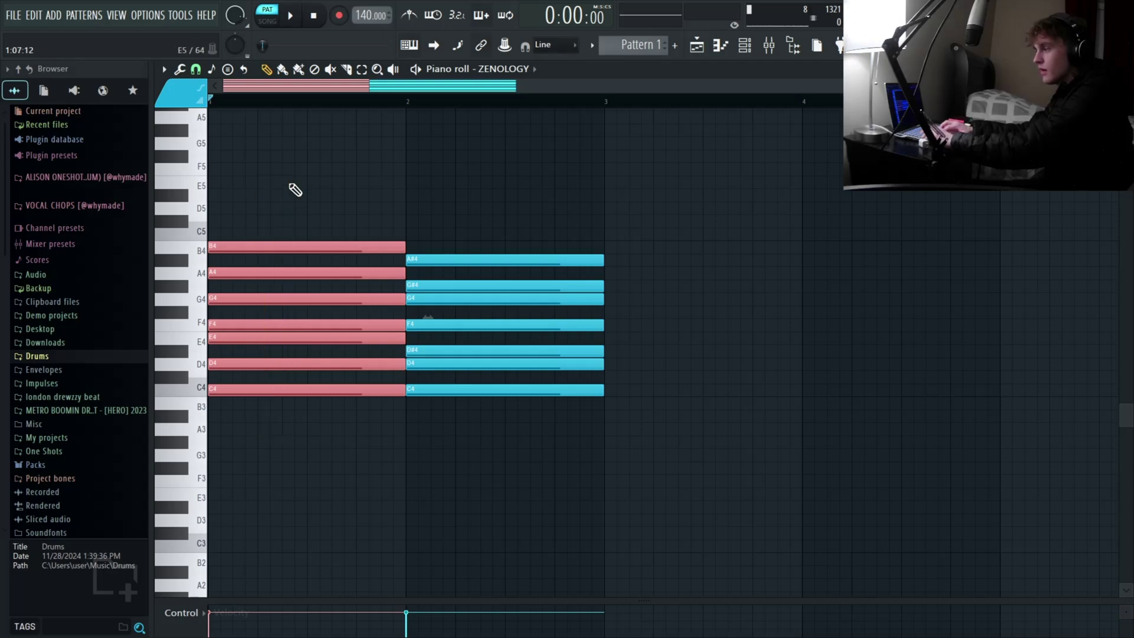
pyautogui.moveTo(303, 493); pyautogui.dragTo(303, 177)
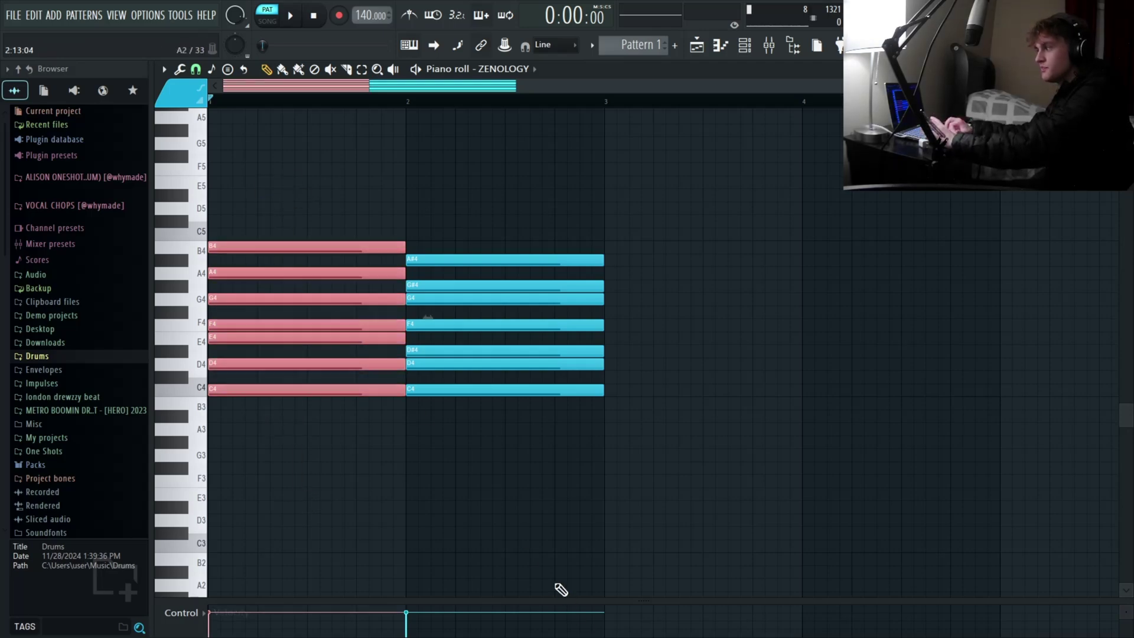
pyautogui.moveTo(498, 489); pyautogui.dragTo(531, 126)
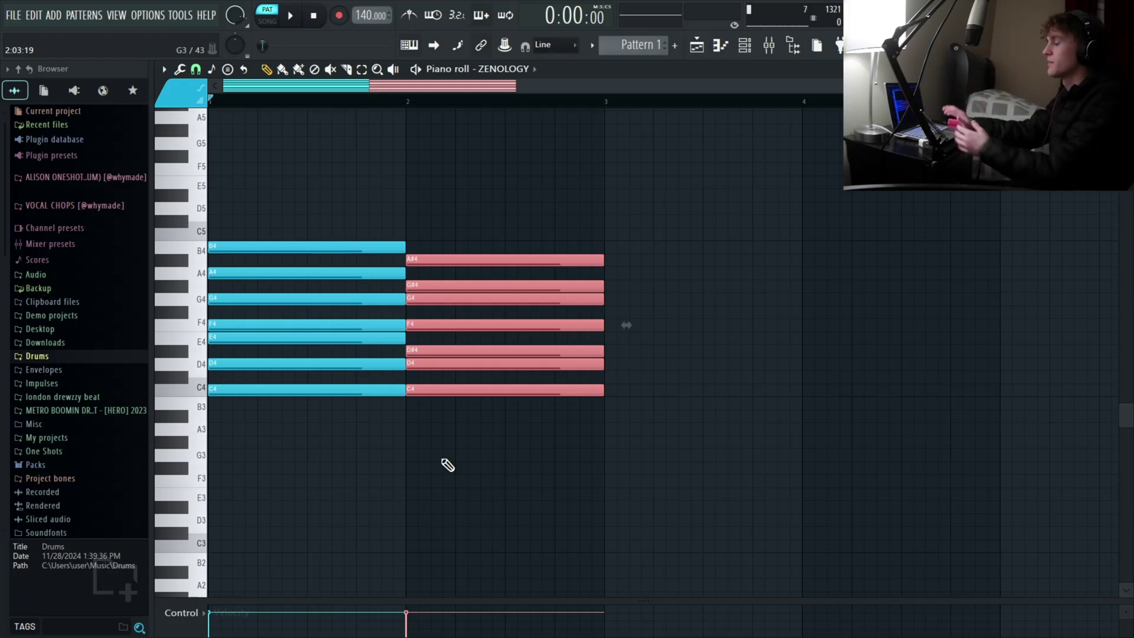
# Step: Delete the C major scale notes from bar 1, keeping the minor scale notes in bar 2
pyautogui.moveTo(663, 412); pyautogui.dragTo(673, 564)
pyautogui.moveTo(674, 565); pyautogui.dragTo(546, 325)
pyautogui.scroll(-4, 531, 307)
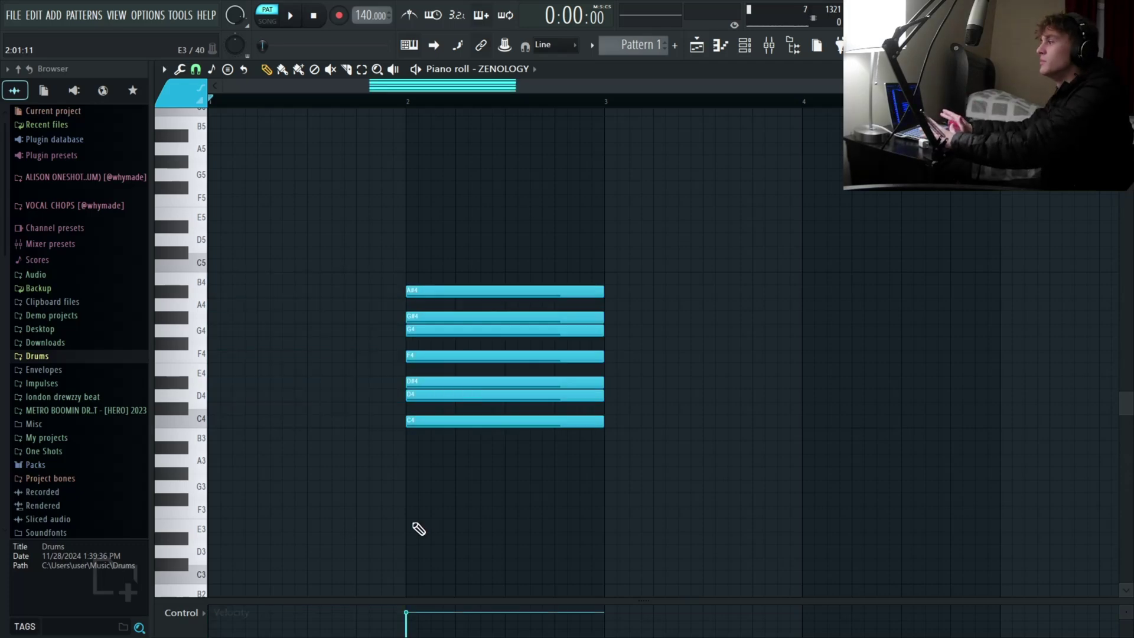
# Step: Move all the C minor scale notes from bar 2 to the start of bar 1
pyautogui.moveTo(414, 523); pyautogui.dragTo(585, 157)
pyautogui.hotkey('shift', 'Left')
pyautogui.hotkey('shift', 'Left')
pyautogui.hotkey('shift', 'Left')
pyautogui.hotkey('shift', 'Left')
pyautogui.hotkey('shift', 'Left')
pyautogui.hotkey('shift', 'Left')
pyautogui.hotkey('shift', 'Left')
pyautogui.hotkey('shift', 'Left')
pyautogui.hotkey('shift', 'Left')
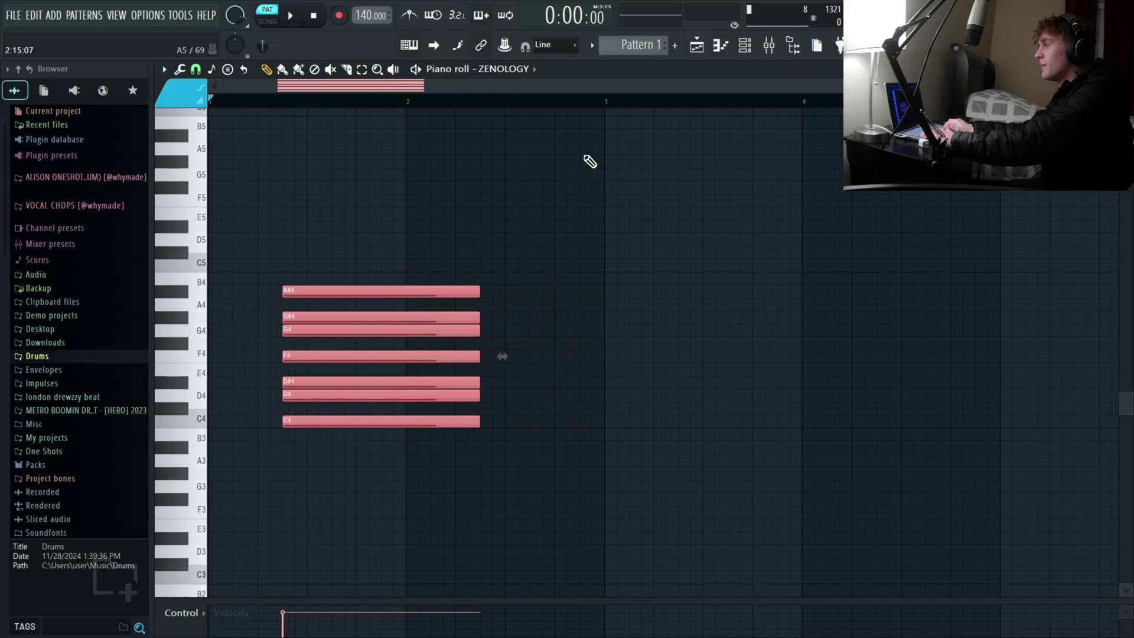
pyautogui.scroll(-2, 466, 521)
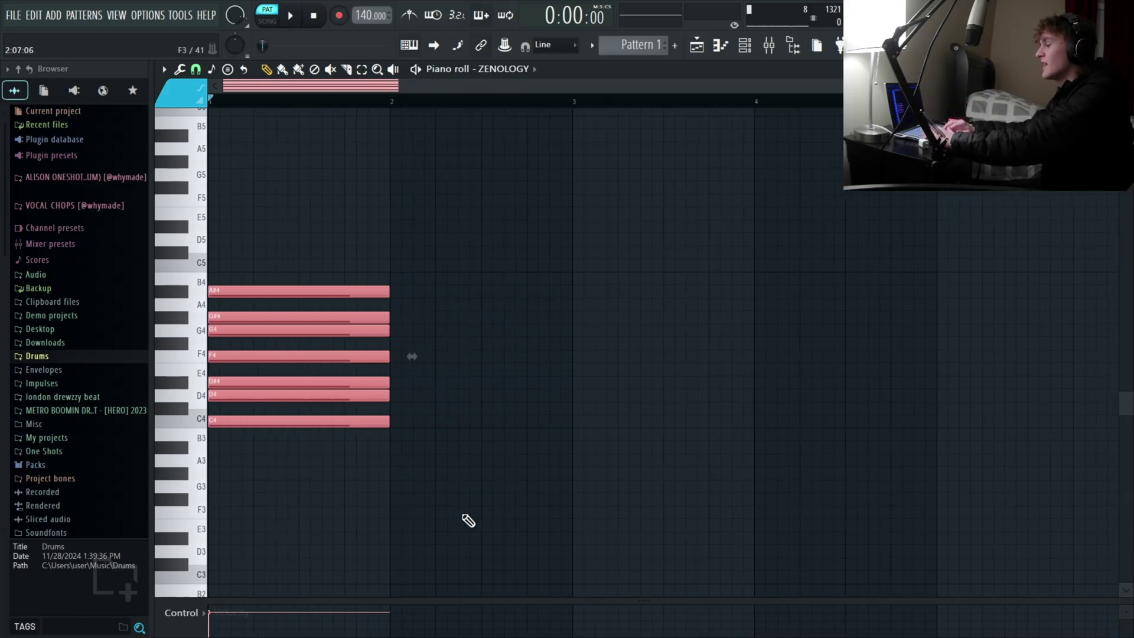
# Step: Stack two copies of the C minor scale notes one and two octaves higher, starting on C5 and C6
pyautogui.hotkey('ctrl', 'v')
pyautogui.hotkey('shift', 'Right')
pyautogui.hotkey('ctrl', 'Up')
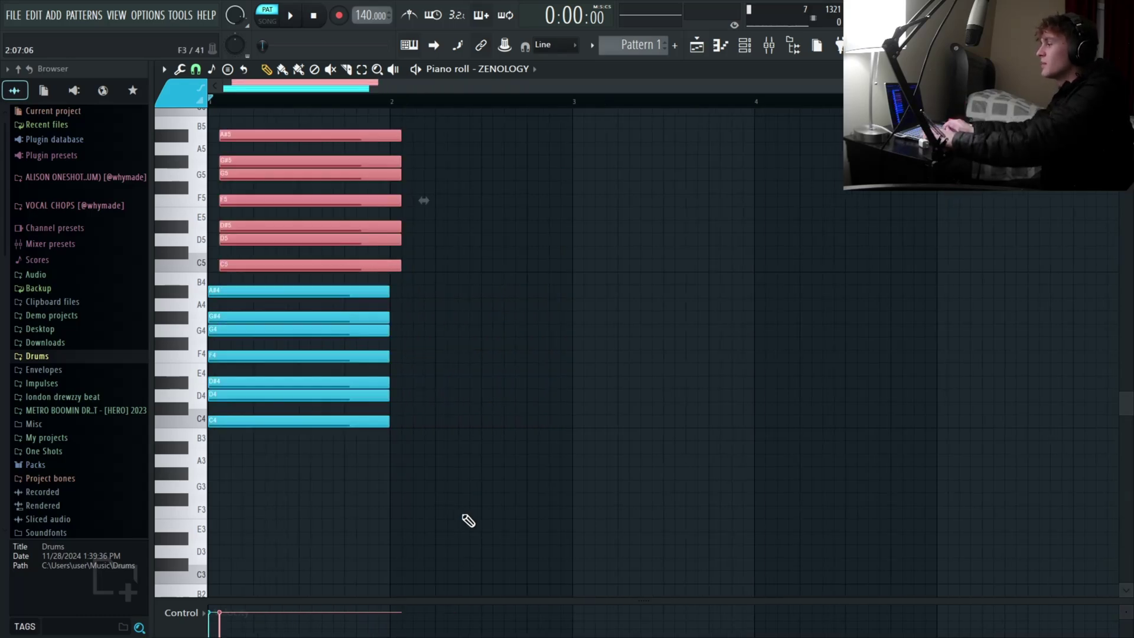
pyautogui.hotkey('shift', 'Left')
pyautogui.hotkey('ctrl', 'v')
pyautogui.hotkey('shift', 'Right')
pyautogui.hotkey('ctrl', 'Up')
pyautogui.hotkey('shift', 'Left')
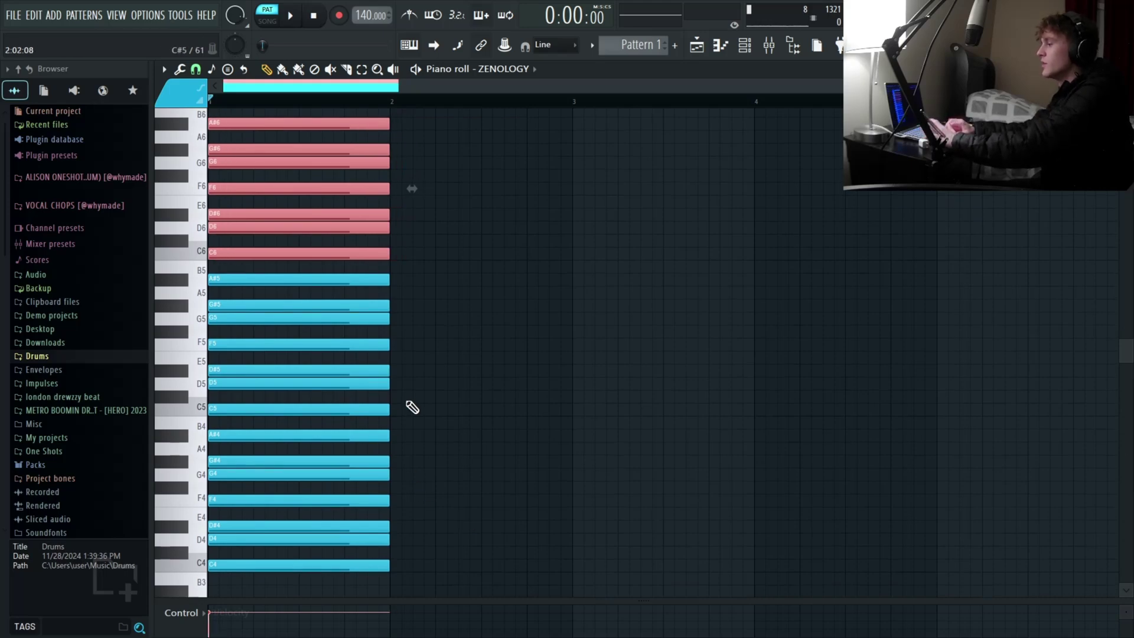
# Step: Delete all the stacked C minor scale notes to leave the piano roll empty
pyautogui.moveTo(407, 406); pyautogui.dragTo(266, 71)
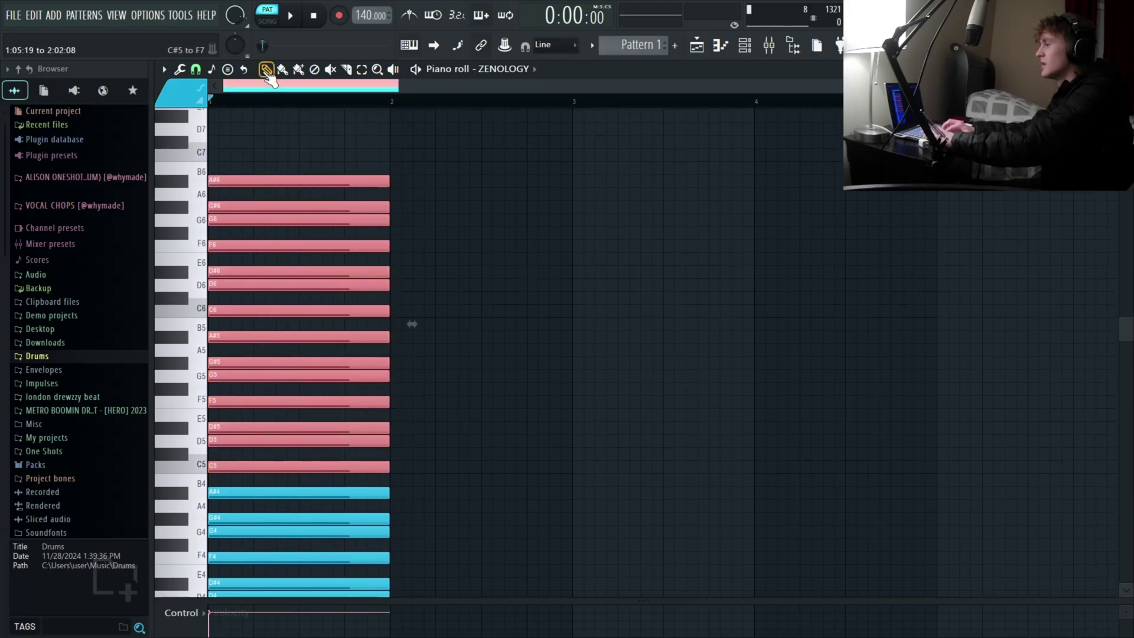
pyautogui.press('Delete')
pyautogui.scroll(-4, 353, 401)
pyautogui.moveTo(457, 549); pyautogui.dragTo(267, 119)
pyautogui.press('Delete')
# Step: Set the piano roll's scale highlighting to Minor Natural (Aeolian) with C as the root note
pyautogui.click(163, 69)
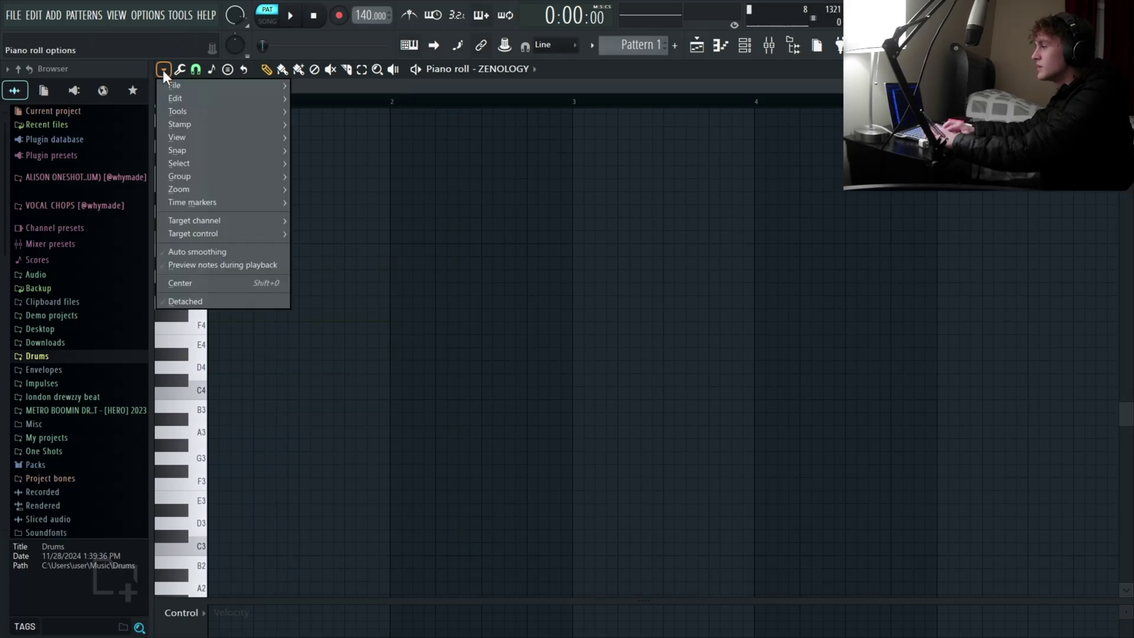
pyautogui.moveTo(183, 139)
pyautogui.moveTo(354, 338)
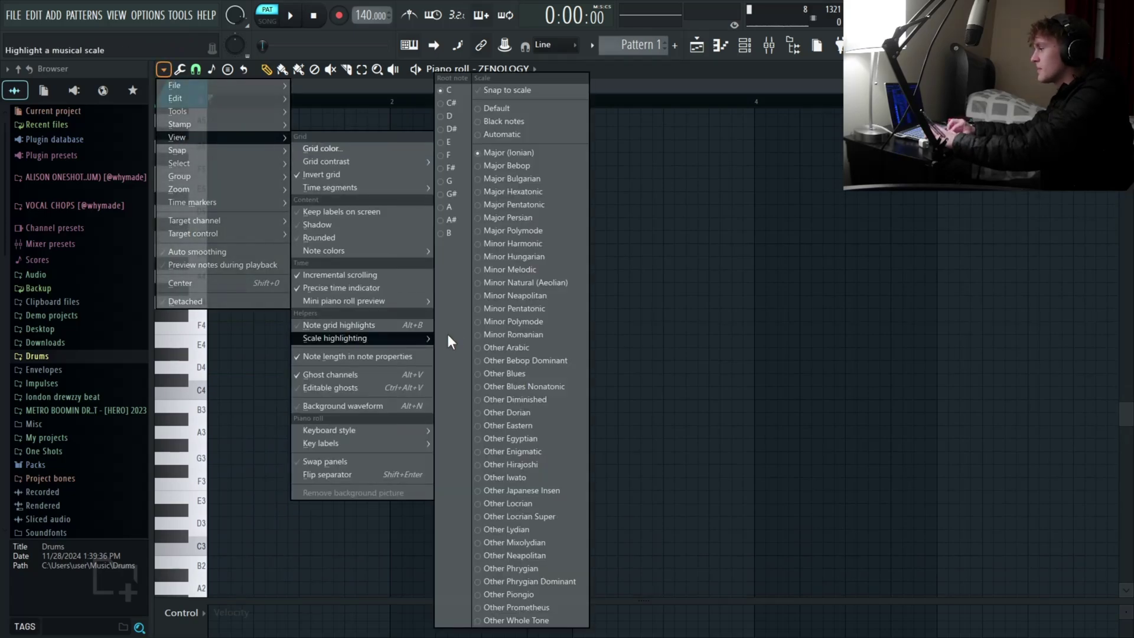
pyautogui.click(502, 282)
# Step: Turn on the piano roll's note grid highlights
pyautogui.click(163, 69)
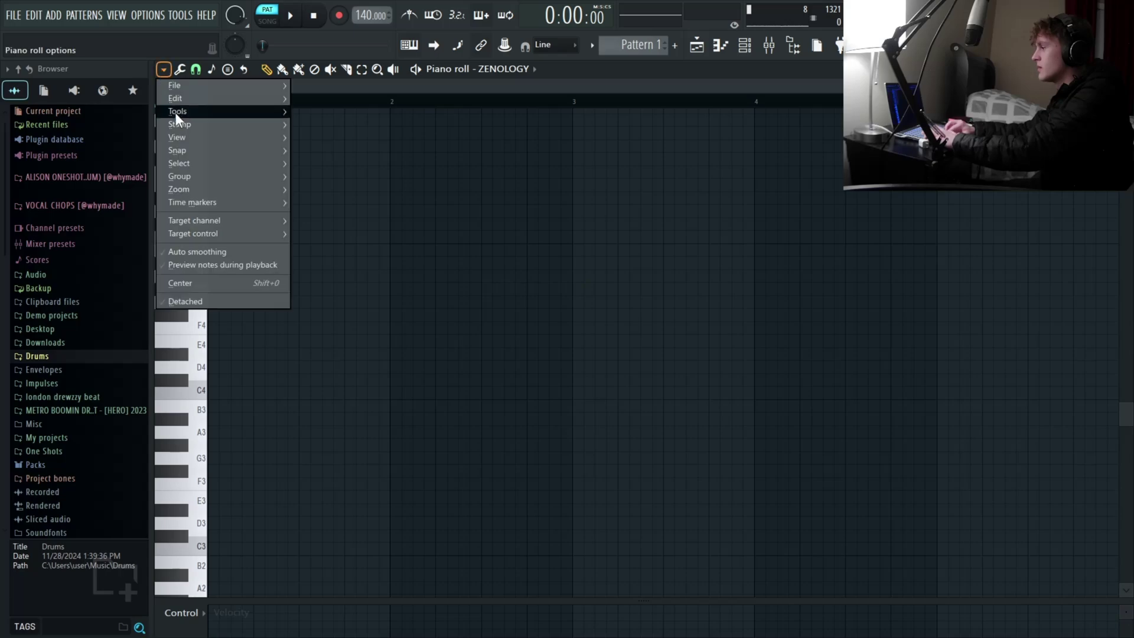
pyautogui.moveTo(179, 137)
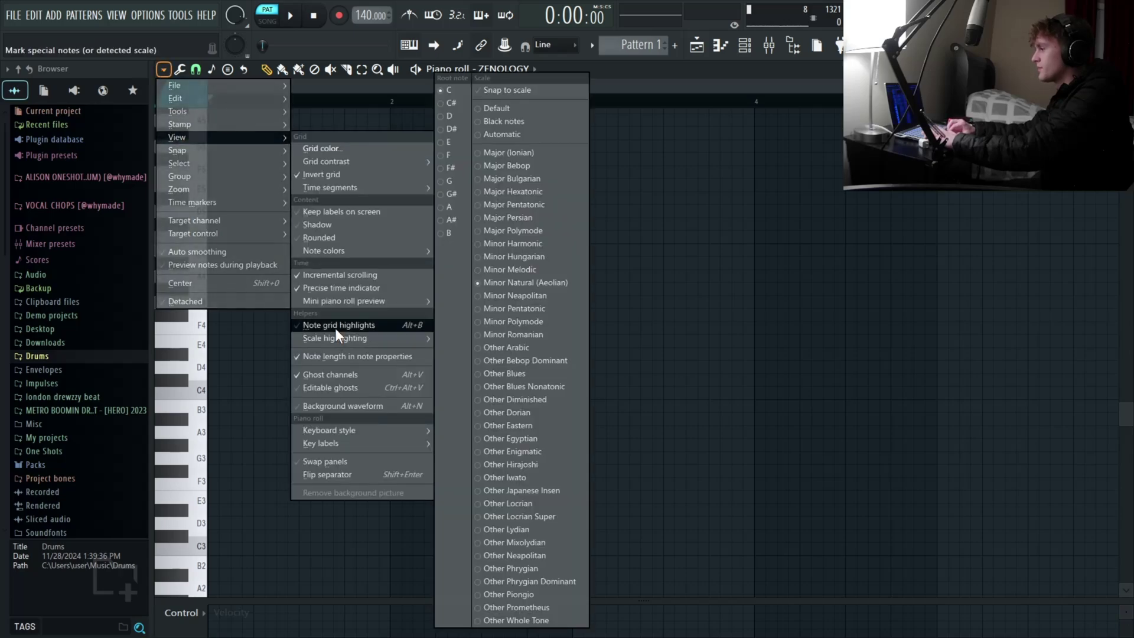
pyautogui.click(335, 328)
# Step: Change the scale highlighting's root note to A, keeping the Minor Natural (Aeolian) scale
pyautogui.click(163, 69)
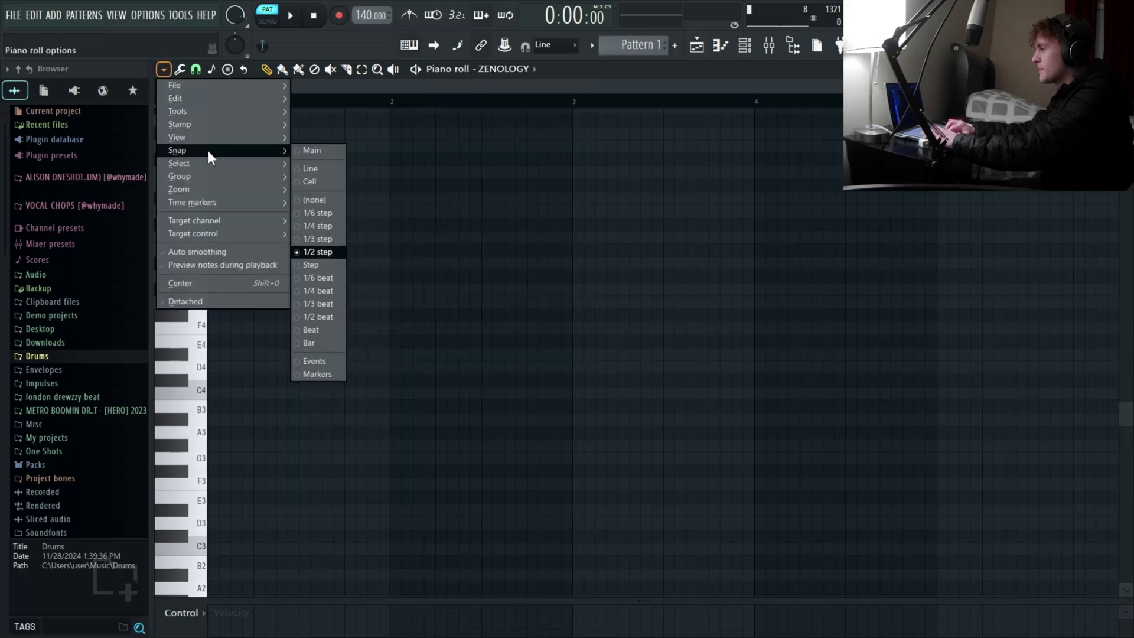
pyautogui.moveTo(204, 137)
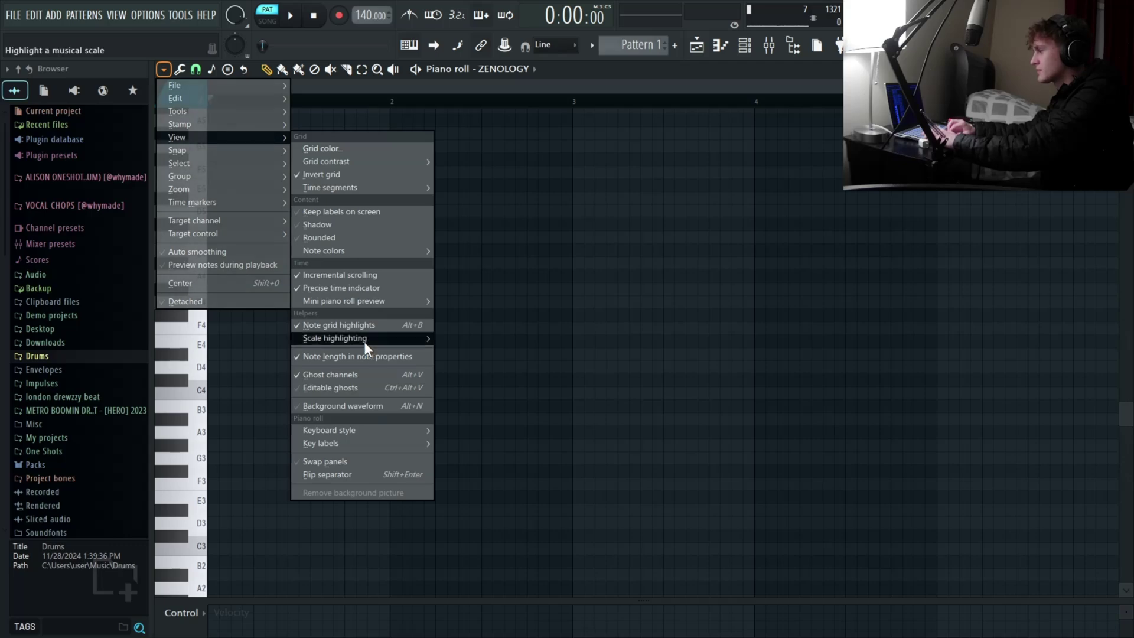
pyautogui.moveTo(364, 342)
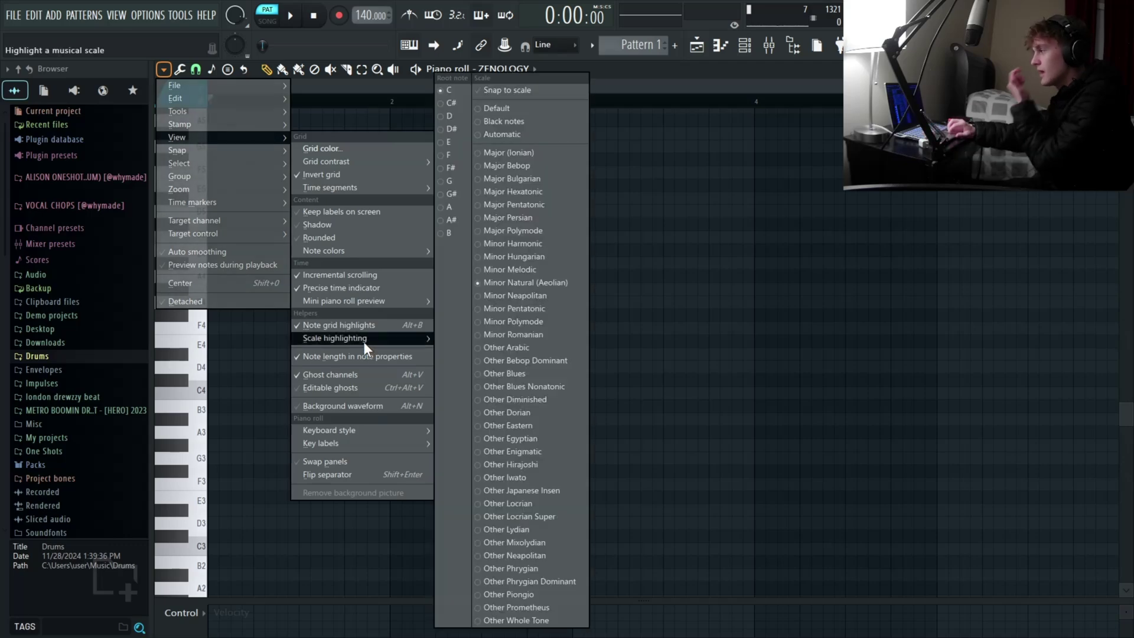
pyautogui.click(451, 205)
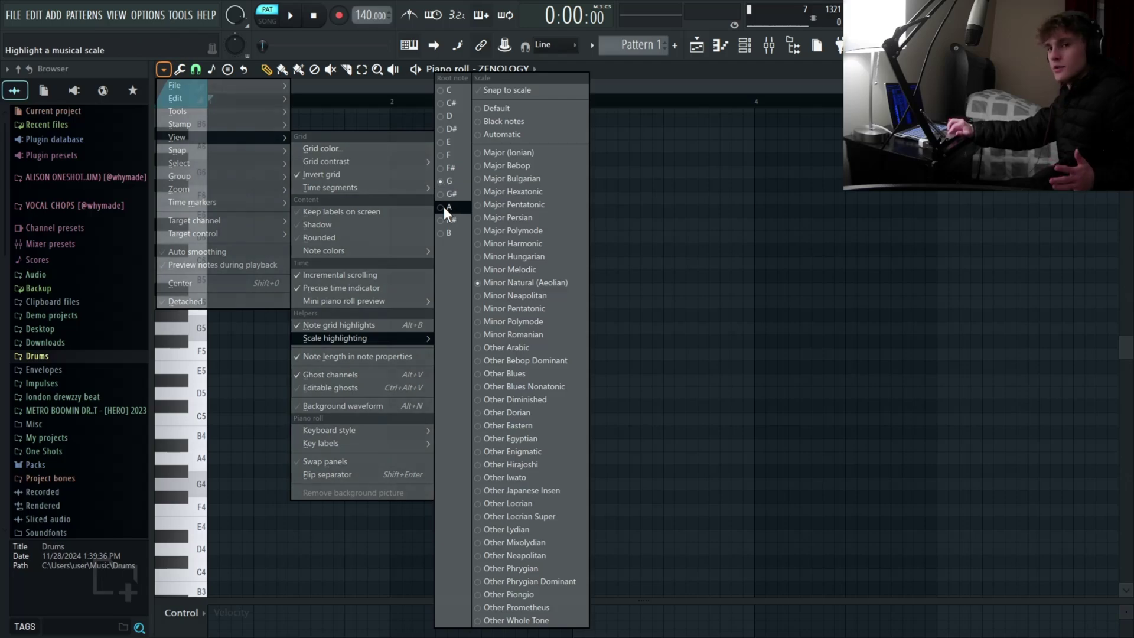
pyautogui.click(444, 207)
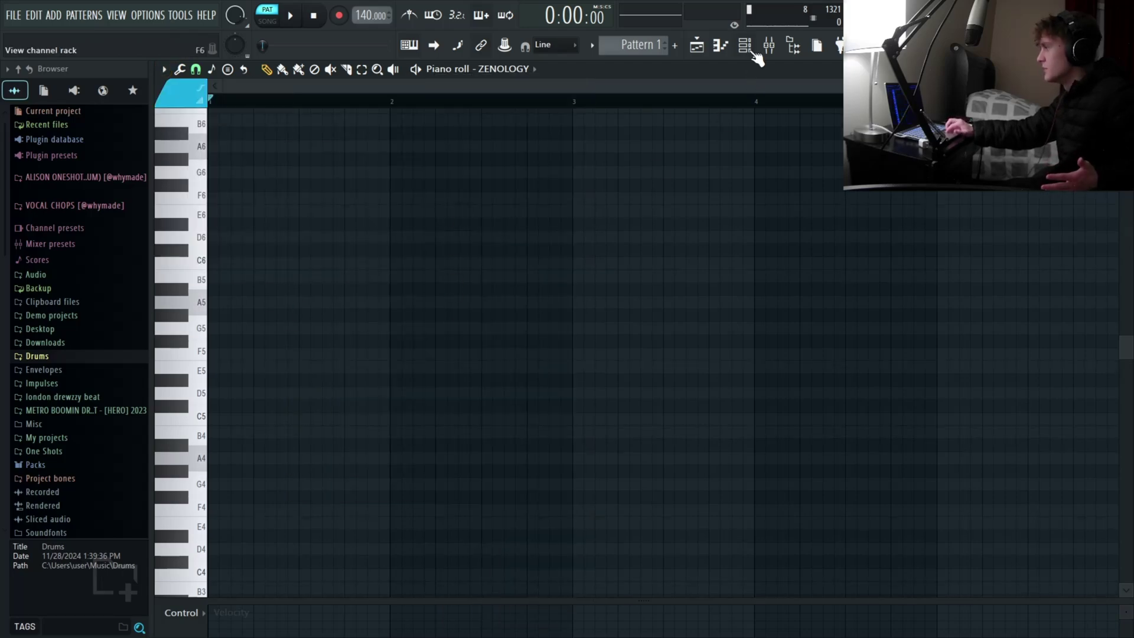
# Step: Stack the A minor scale as one-bar notes in bar 1: A4, B4, C5, D5, E5, F5 and G5
pyautogui.scroll(-1, 253, 425)
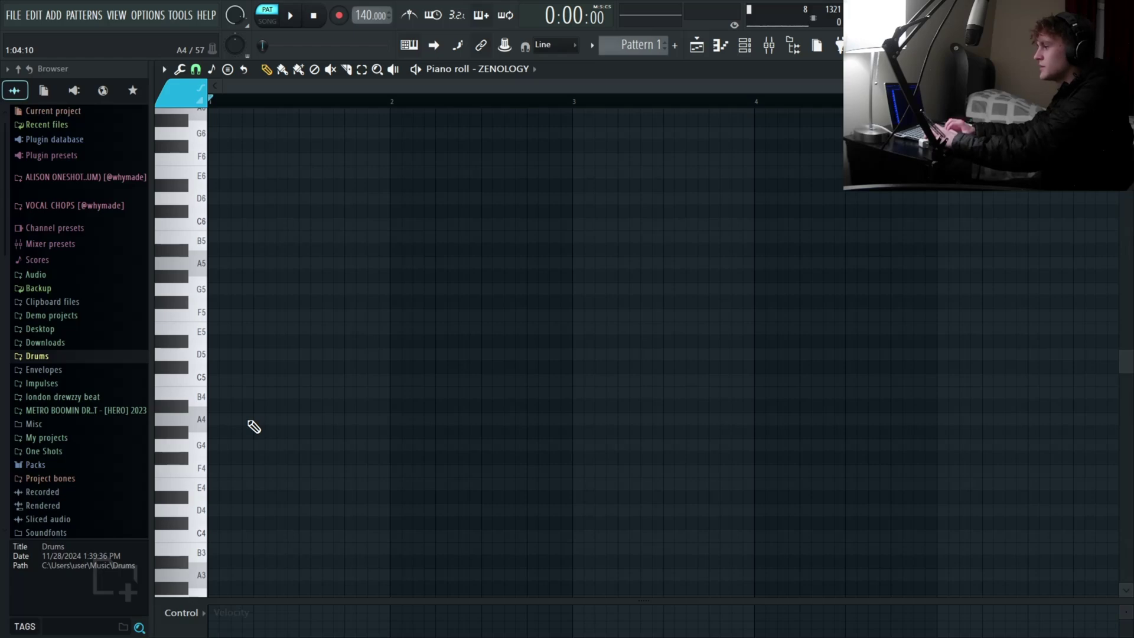
pyautogui.click(251, 419)
pyautogui.click(239, 394)
pyautogui.click(215, 379)
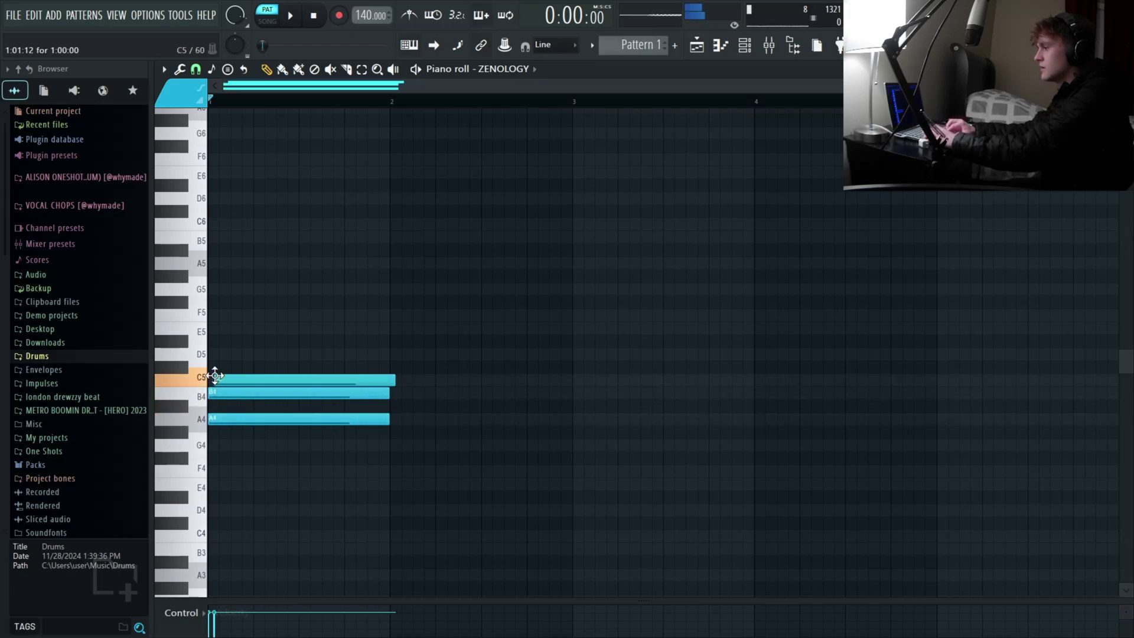
pyautogui.click(216, 355)
pyautogui.click(219, 328)
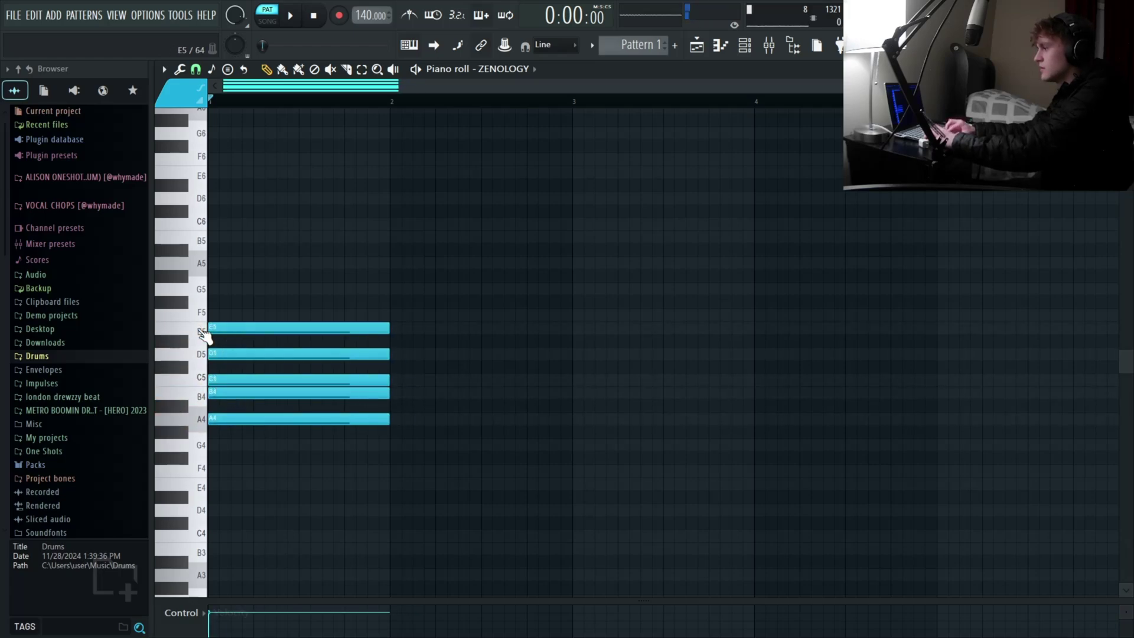
pyautogui.click(212, 314)
pyautogui.click(215, 289)
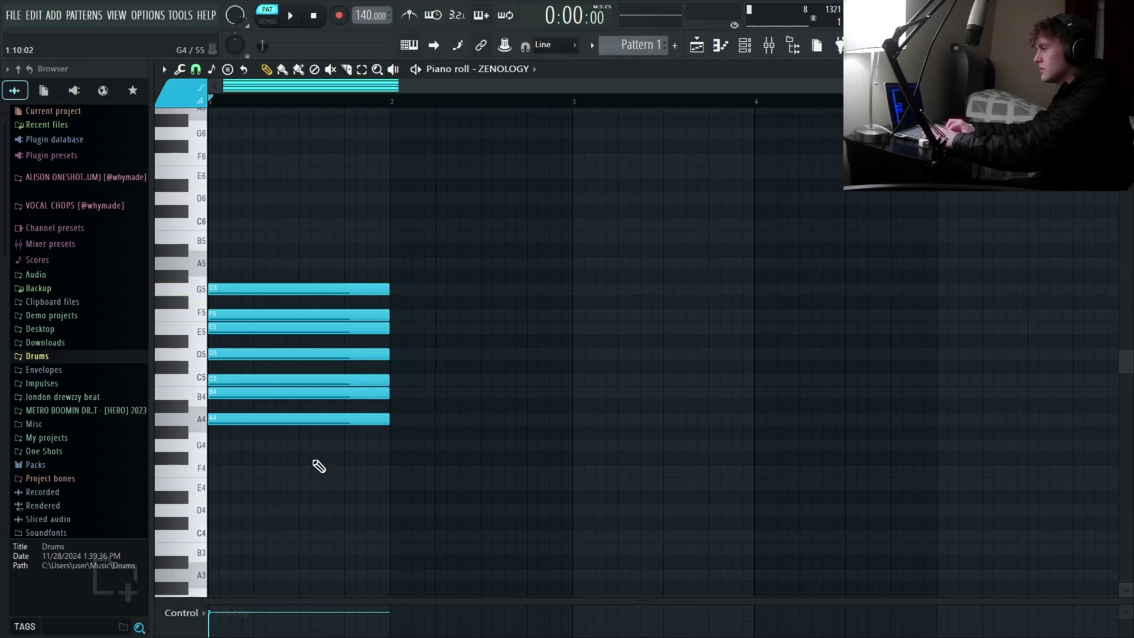
# Step: Play back the stacked A minor scale notes, then stop playback
pyautogui.moveTo(308, 473); pyautogui.dragTo(335, 218)
pyautogui.keyDown('ctrl'); pyautogui.click(388, 264); pyautogui.keyUp('ctrl')
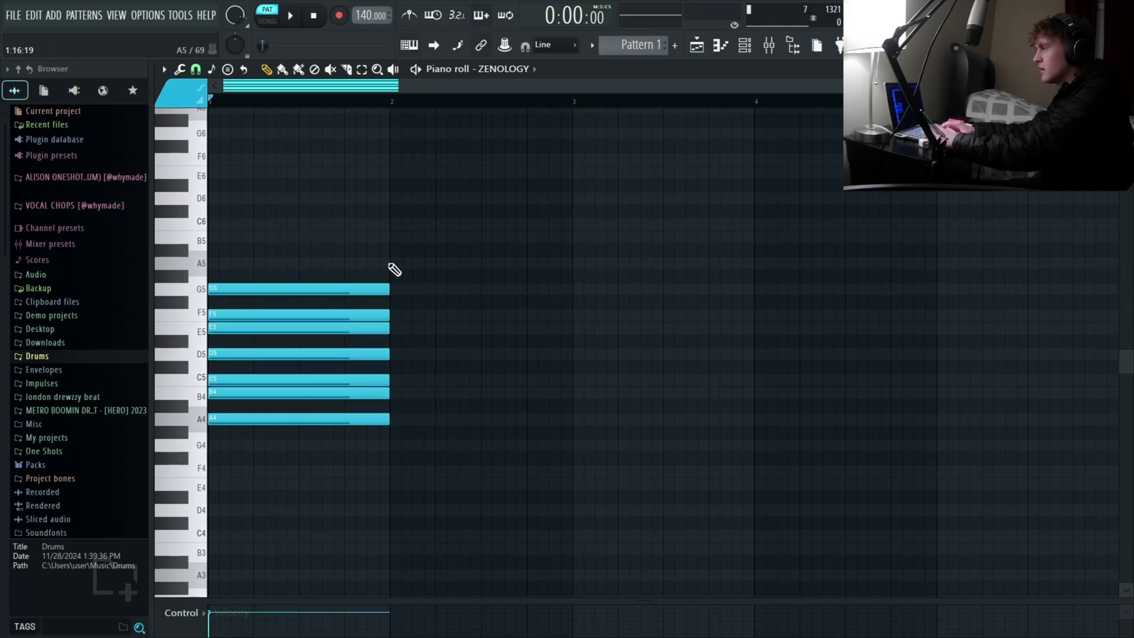
pyautogui.press('space')
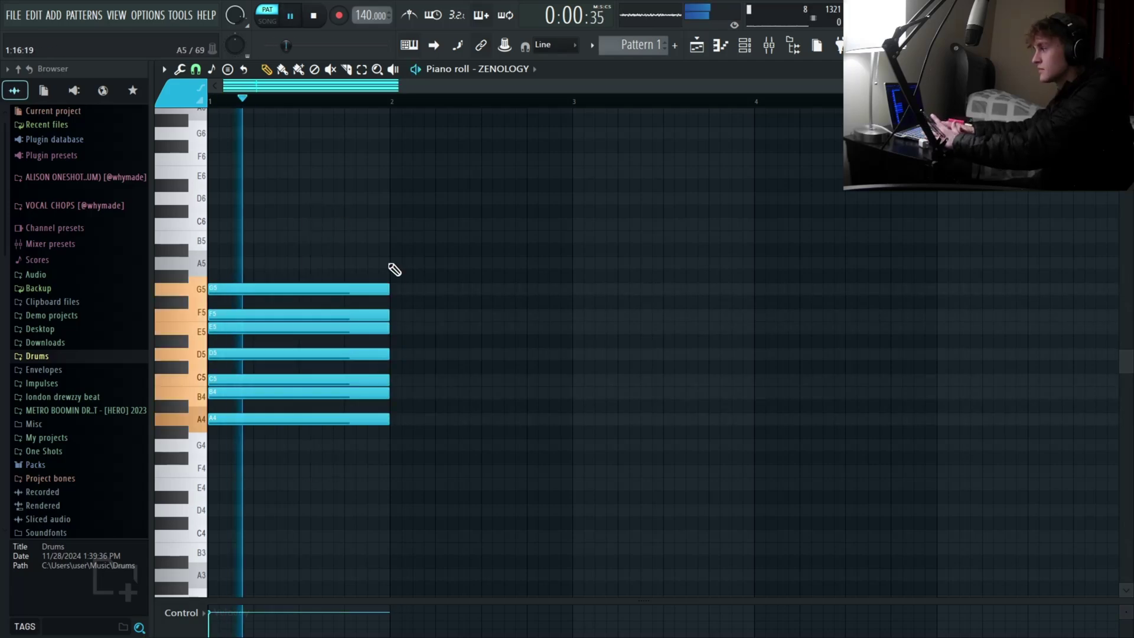
pyautogui.press('space')
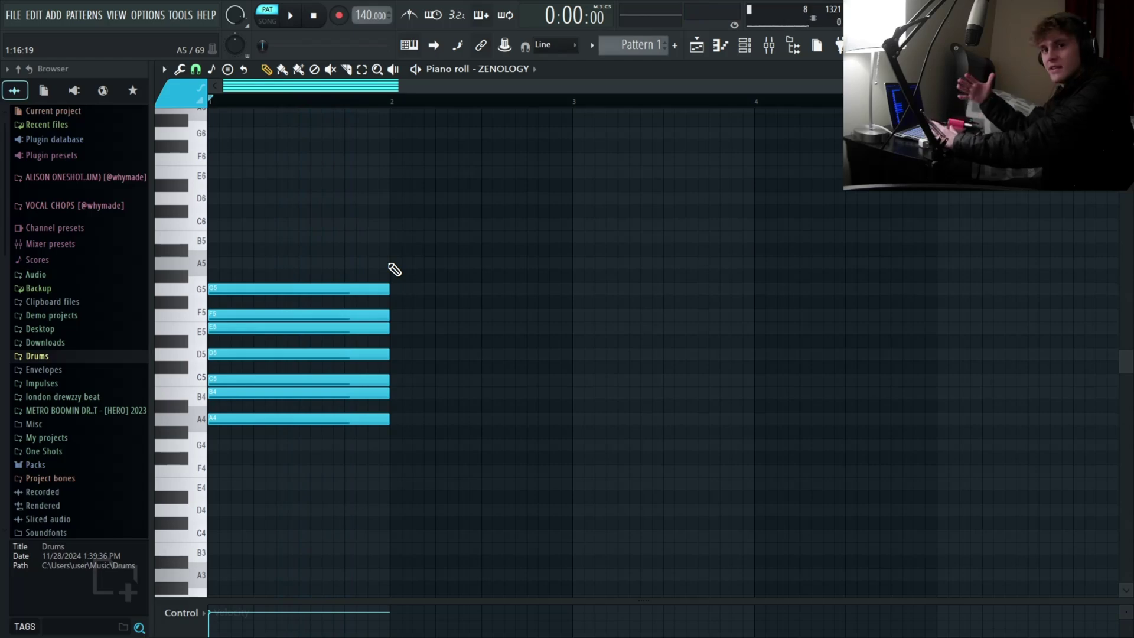
# Step: Delete all the stacked A minor scale notes from bar 1
pyautogui.moveTo(392, 266); pyautogui.dragTo(286, 413)
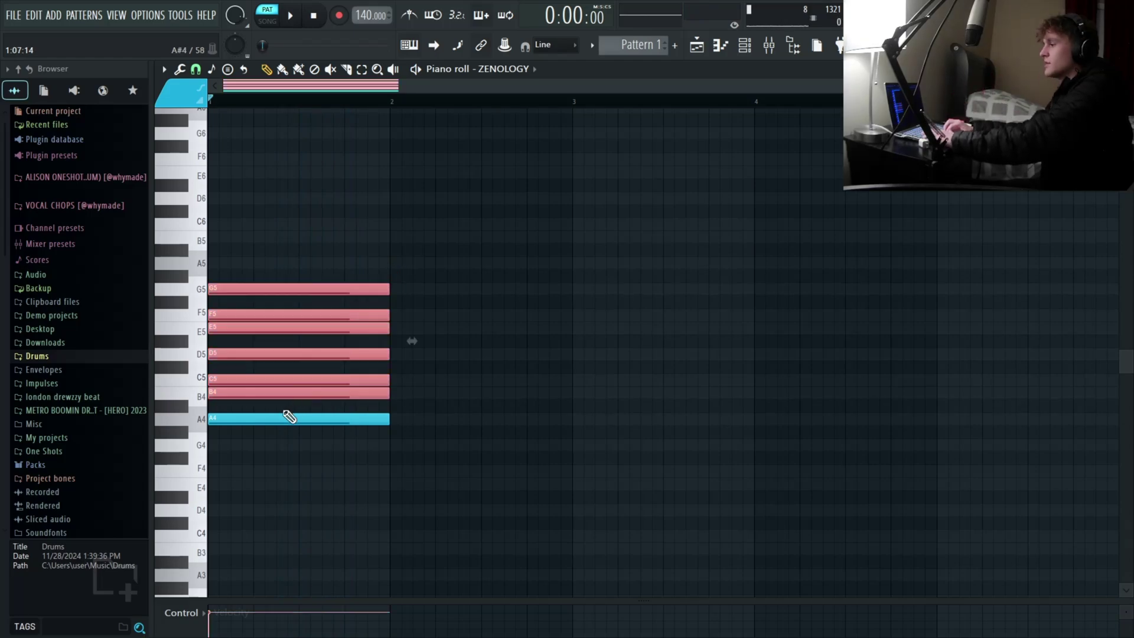
pyautogui.press('Delete')
pyautogui.moveTo(332, 372); pyautogui.dragTo(281, 527)
pyautogui.press('Delete')
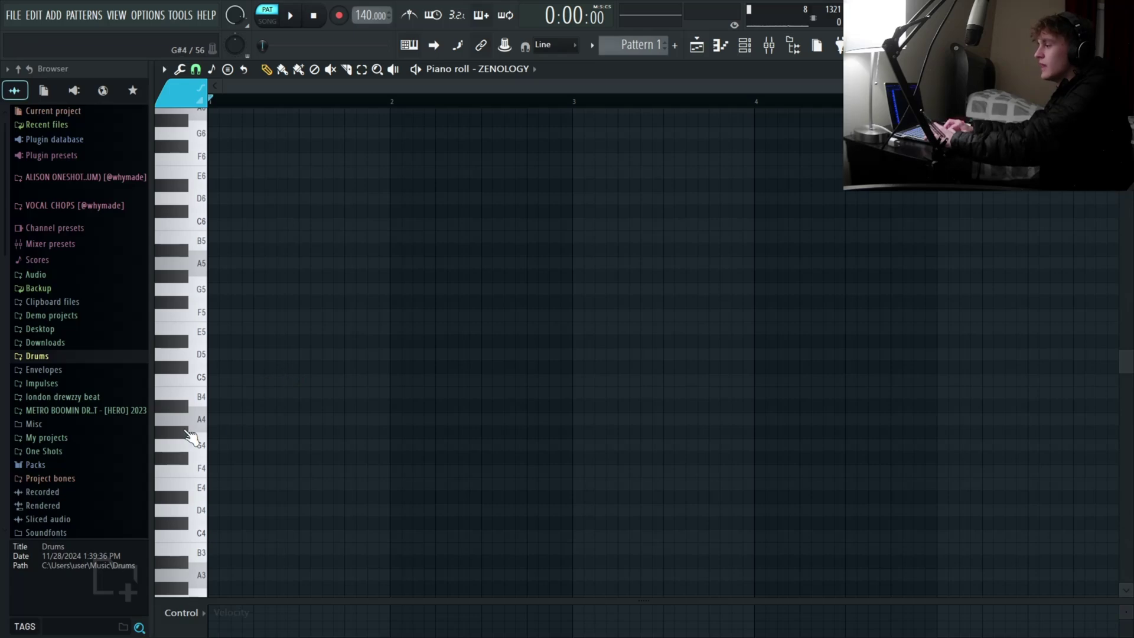
# Step: Place one-bar A4 and C5 notes in bar 1, removing the B4 note used to count up the scale
pyautogui.click(213, 327)
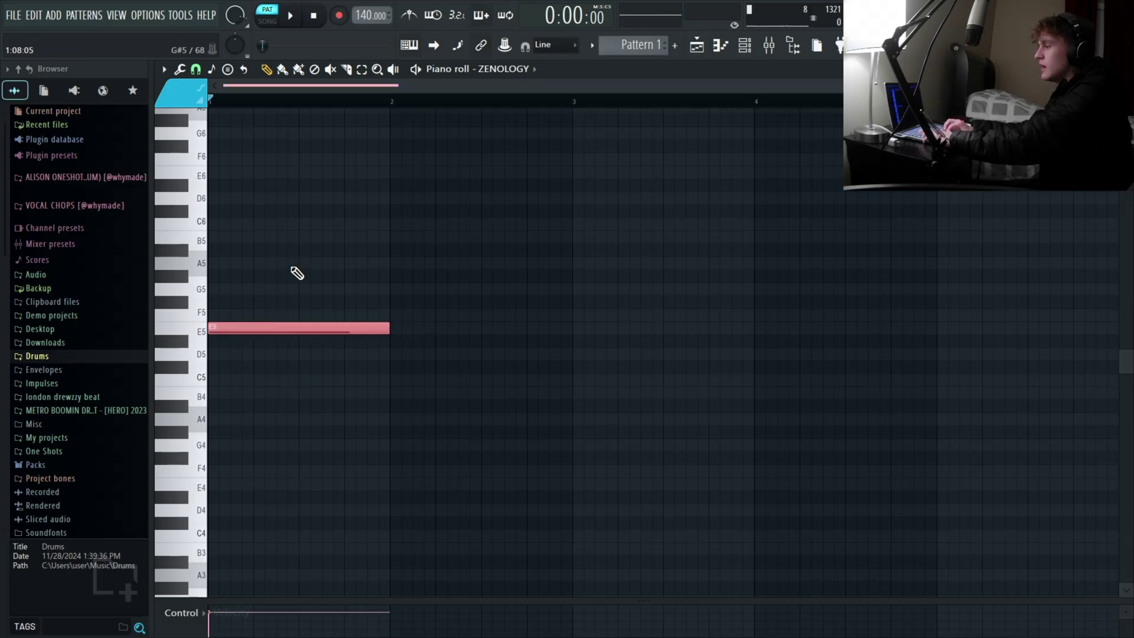
pyautogui.hotkey('ctrl', 'z')
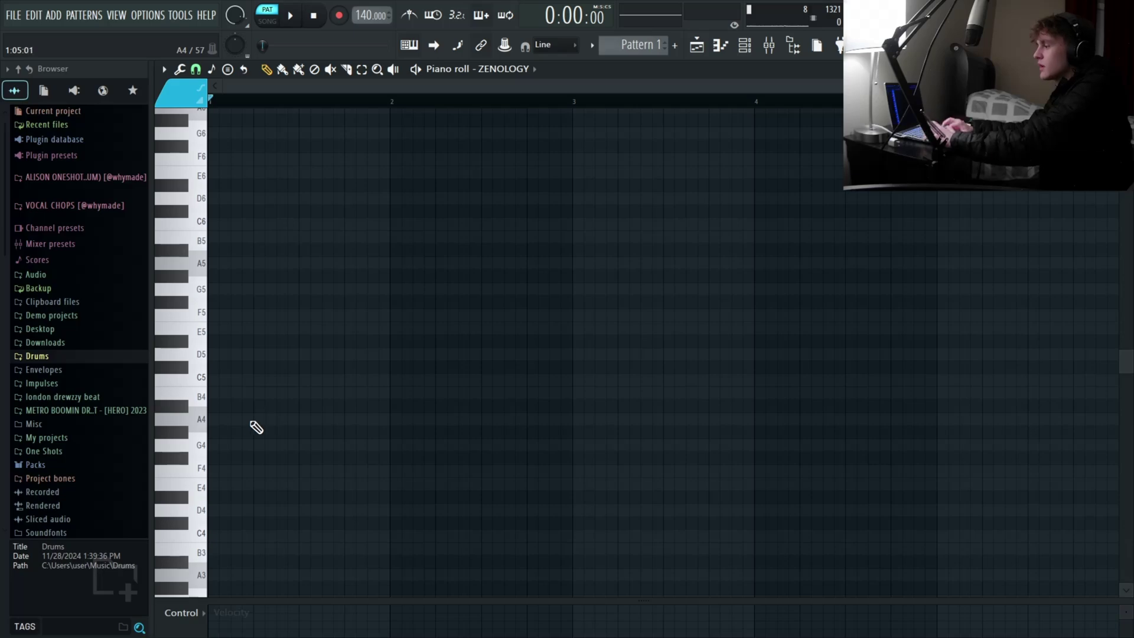
pyautogui.click(219, 423)
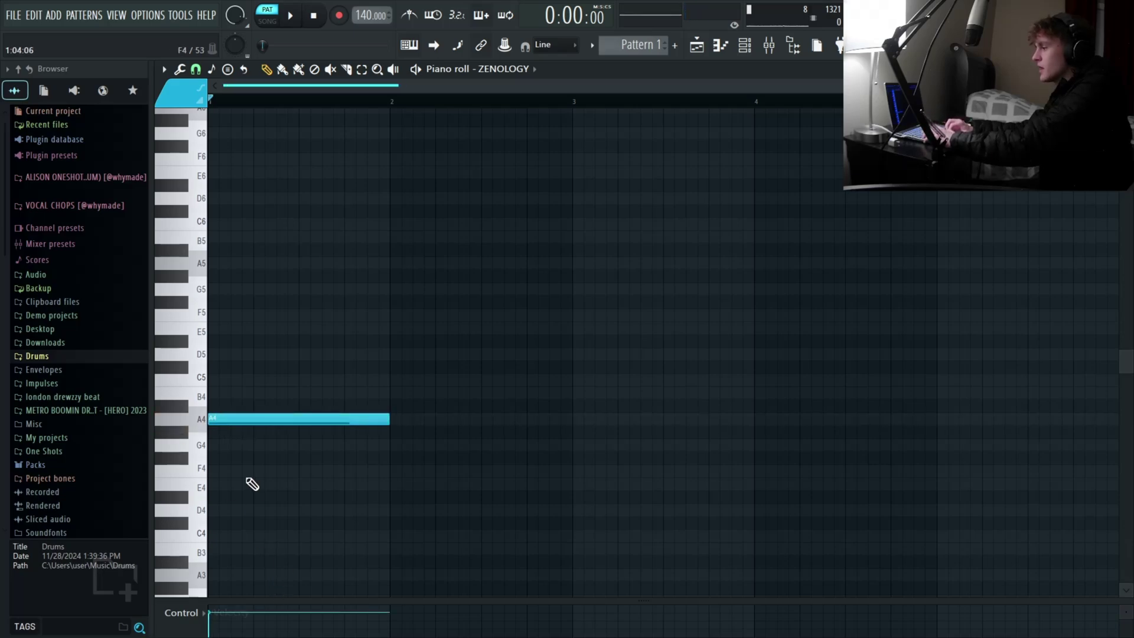
pyautogui.moveTo(247, 477); pyautogui.dragTo(292, 362)
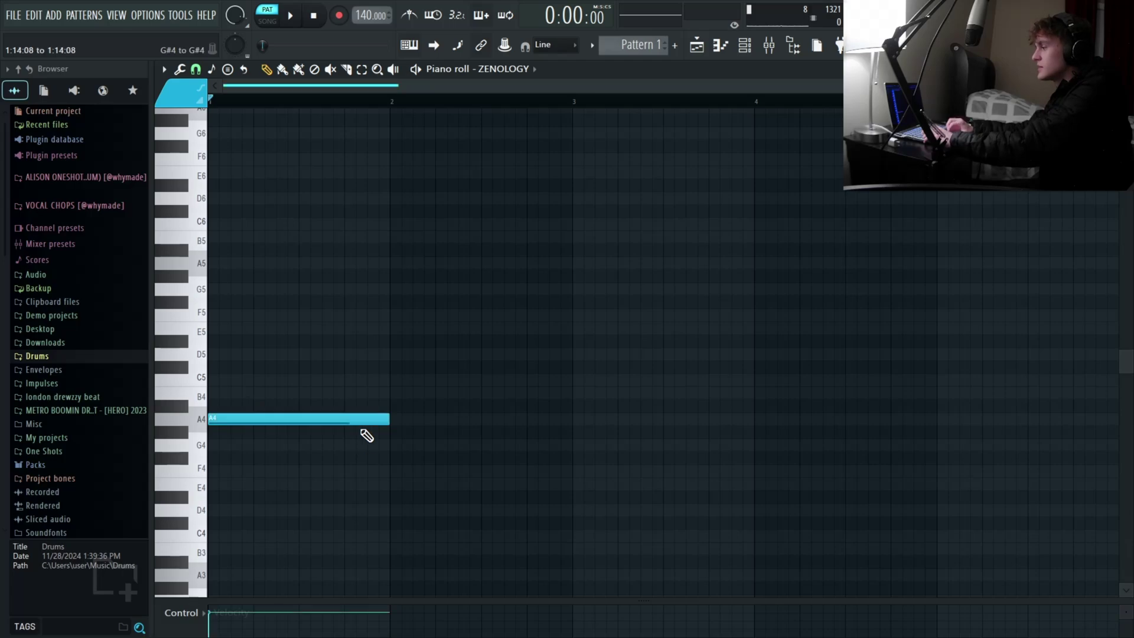
pyautogui.scroll(2, 284, 418)
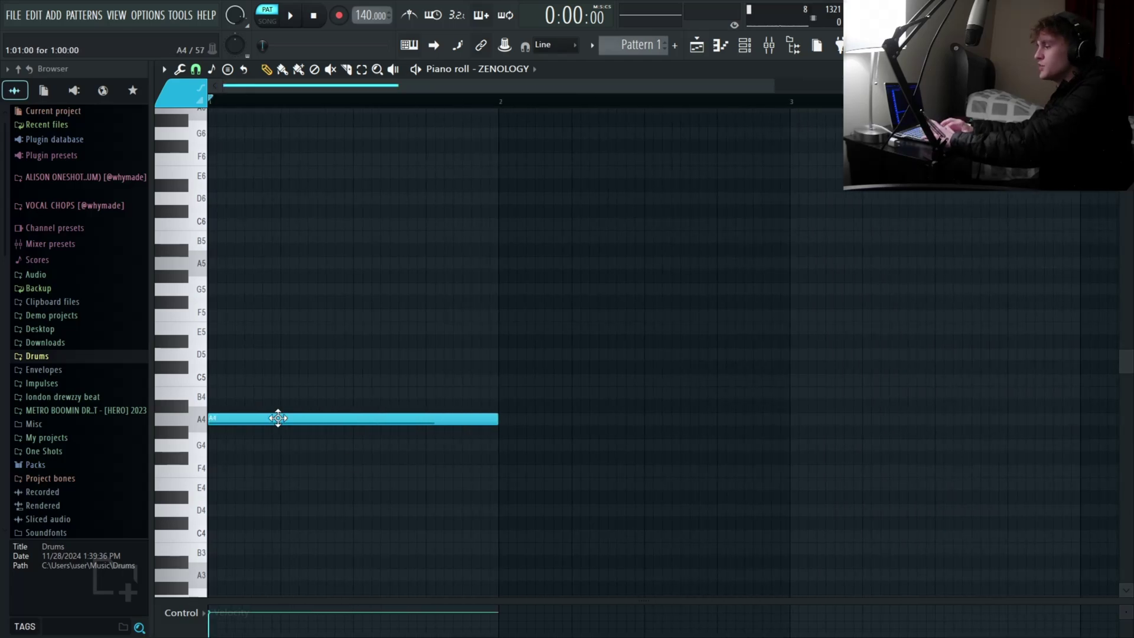
pyautogui.click(221, 394)
pyautogui.click(223, 379)
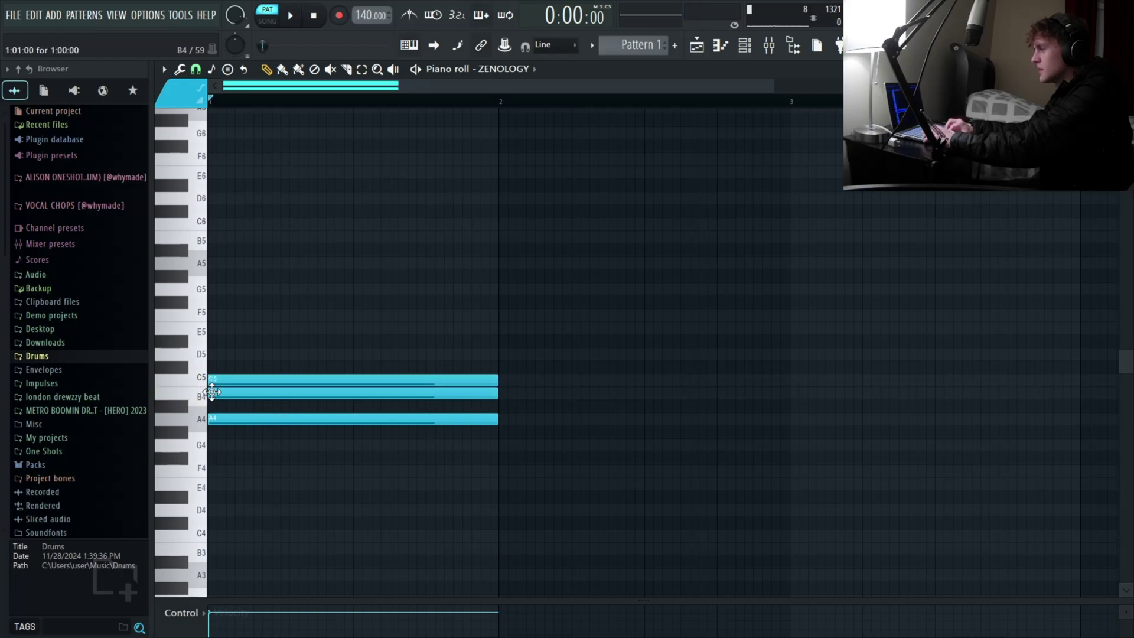
pyautogui.keyDown('ctrl'); pyautogui.click(212, 393); pyautogui.keyUp('ctrl')
pyautogui.press('Delete')
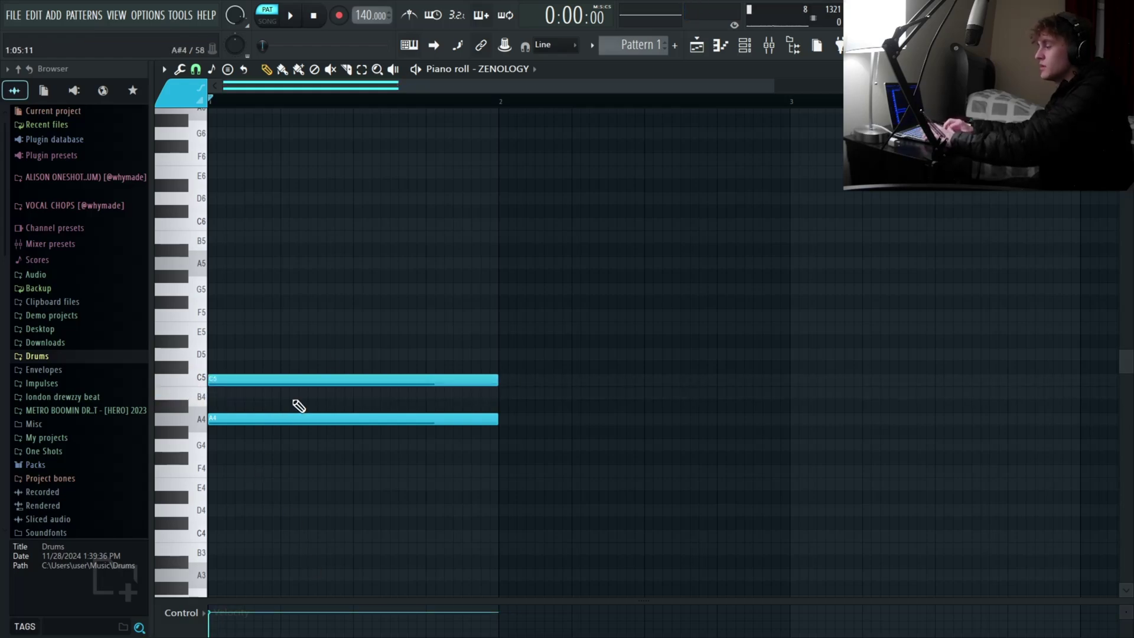
# Step: Complete the A minor triad with a one-bar E5 note, removing the D5 note used for counting
pyautogui.click(231, 356)
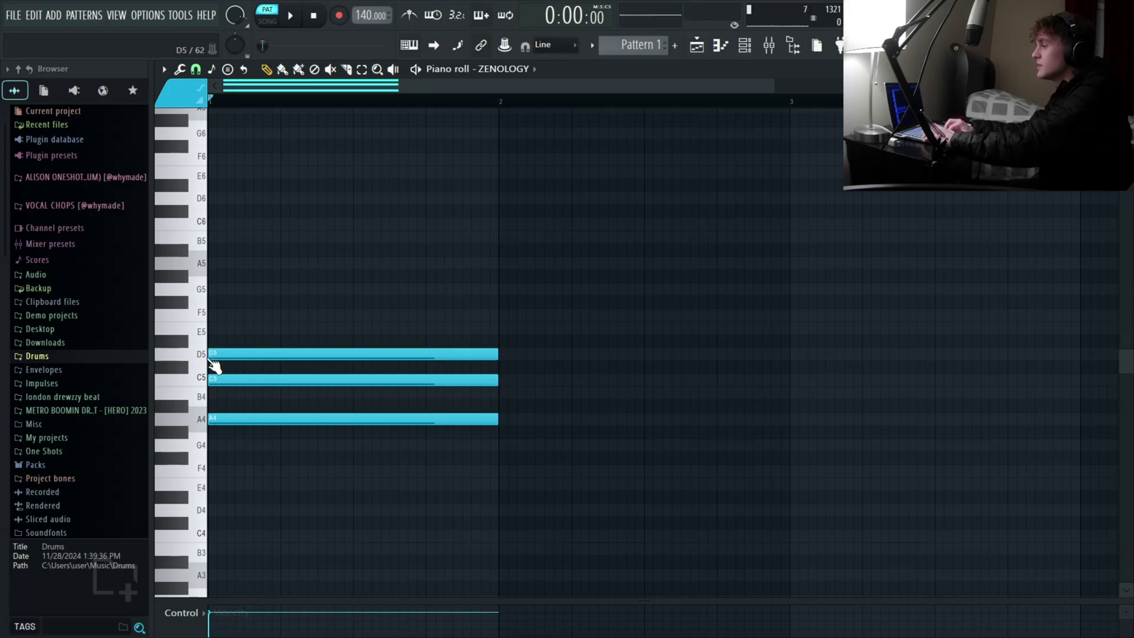
pyautogui.click(227, 330)
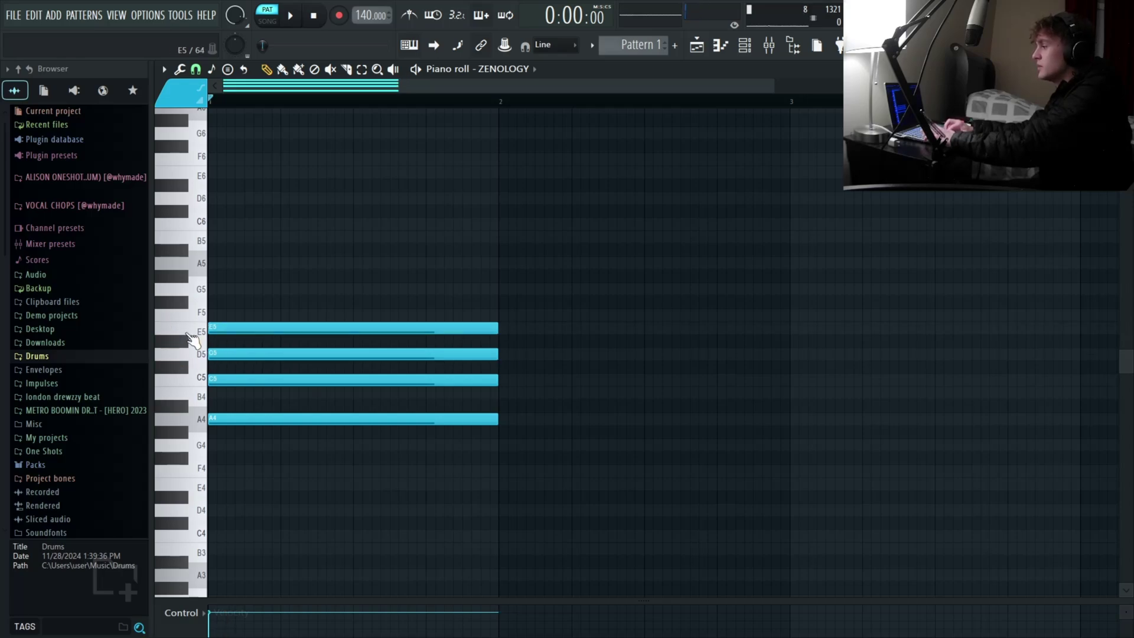
pyautogui.click(225, 353)
pyautogui.press('Delete')
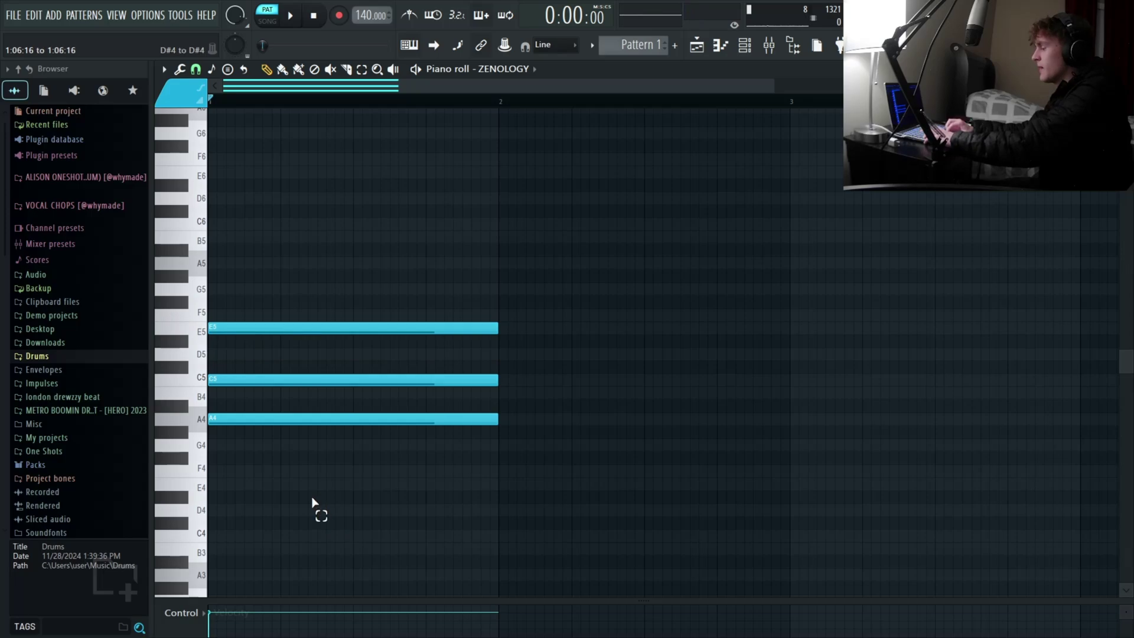
# Step: Select the A minor chord in bar 1, play it back and deselect it
pyautogui.moveTo(312, 498); pyautogui.dragTo(403, 277)
pyautogui.scroll(-2, 405, 281)
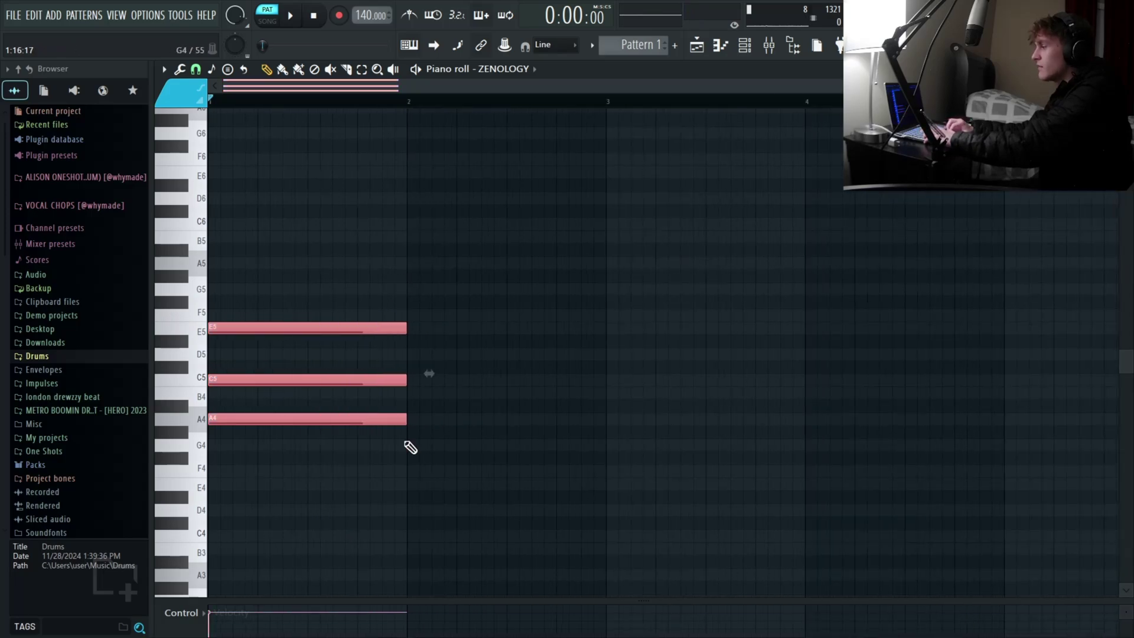
pyautogui.moveTo(405, 450)
pyautogui.mouseDown()
pyautogui.moveTo(343, 272)
pyautogui.moveTo(471, 478)
pyautogui.mouseUp()
pyautogui.click(292, 292)
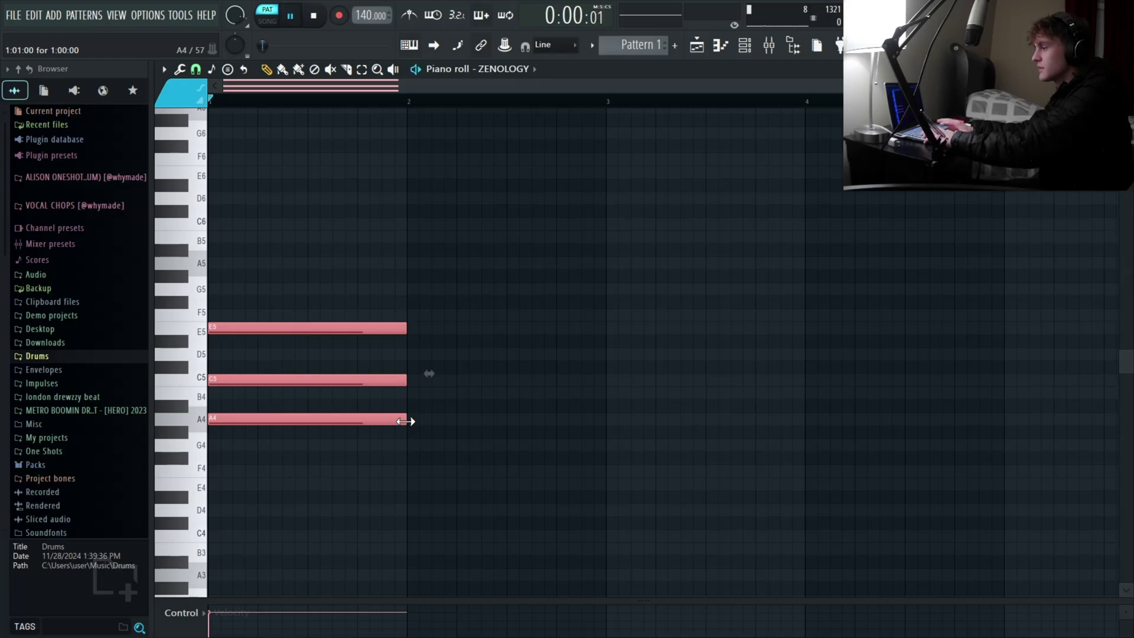
pyautogui.press('space')
pyautogui.hotkey('ctrl', 'd')
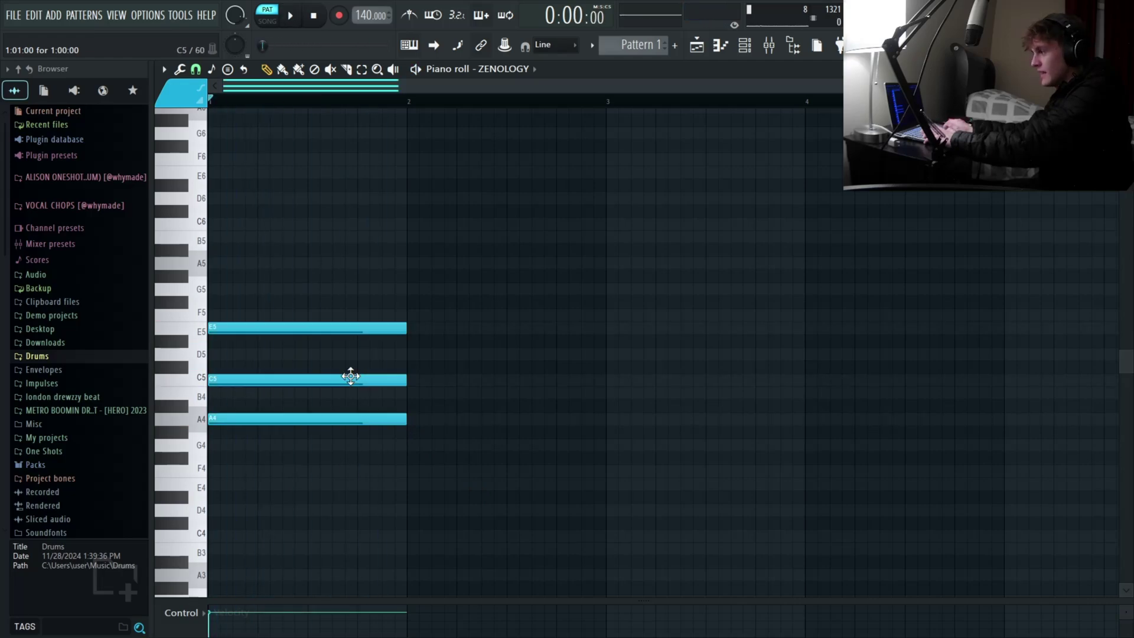
# Step: Try raising the chord's middle note to C#5 and play it, then lower the note back to C5
pyautogui.click(351, 377)
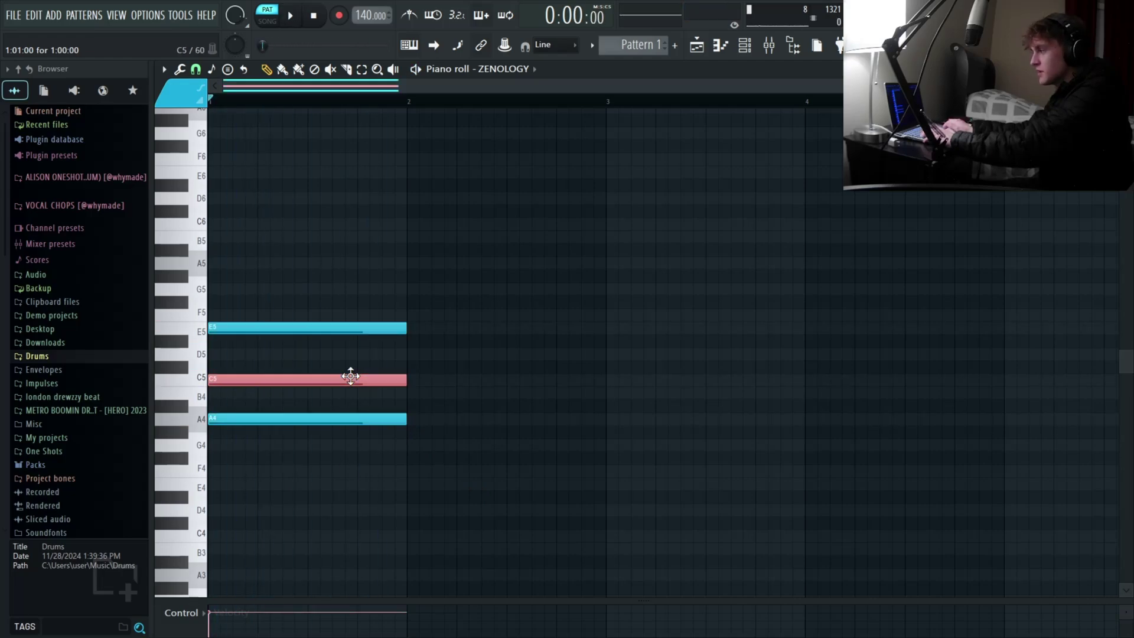
pyautogui.press('Up')
pyautogui.press('space')
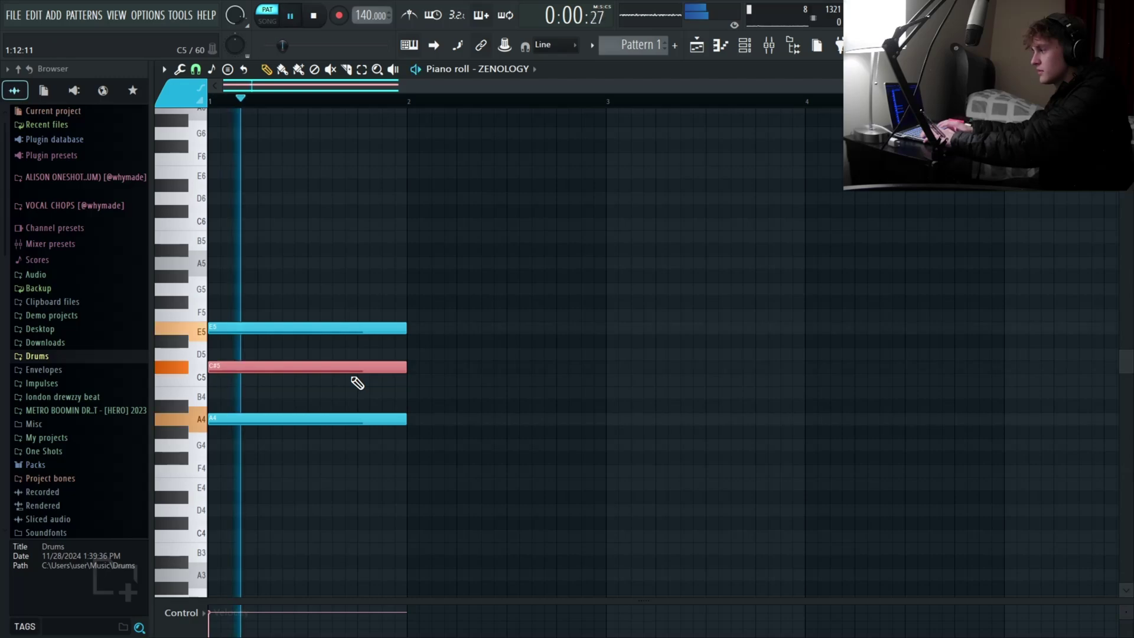
pyautogui.press('space')
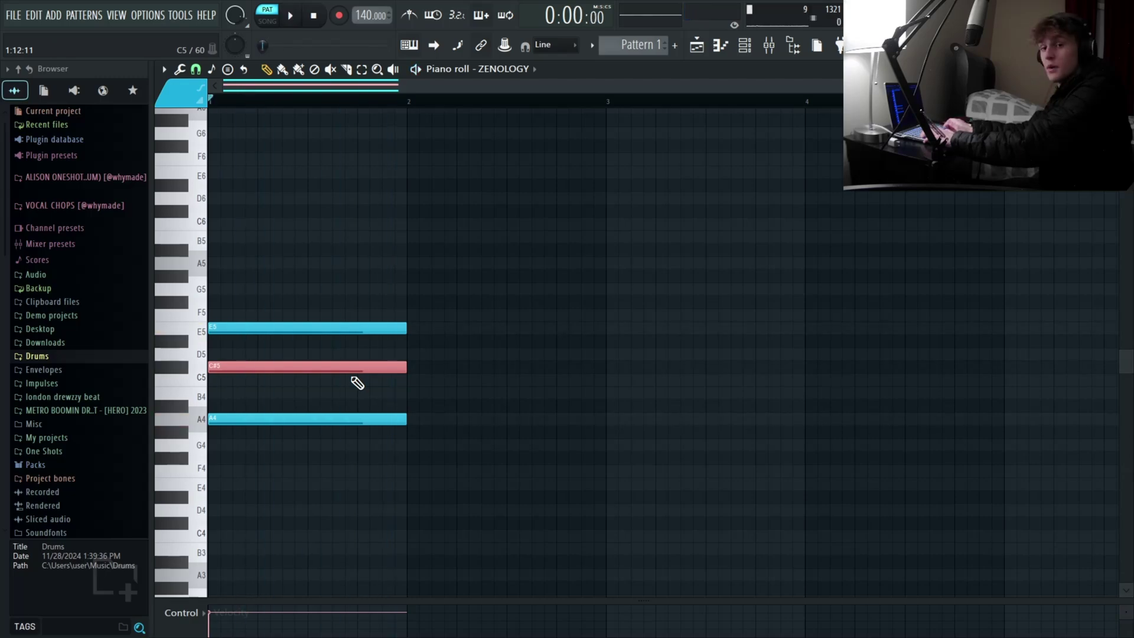
pyautogui.hotkey('shift', 'Down')
pyautogui.hotkey('ctrl', 'd')
# Step: Draw a second one-bar chord in bar 2 with the notes B4, D5 and F5
pyautogui.scroll(-1, 414, 415)
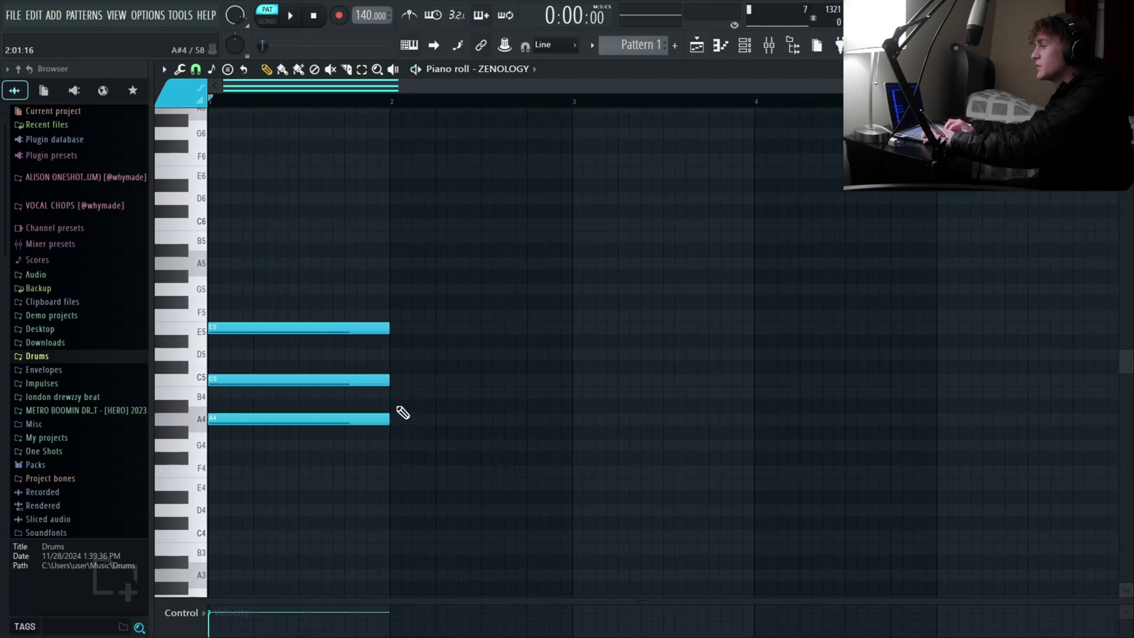
pyautogui.click(395, 393)
pyautogui.click(393, 354)
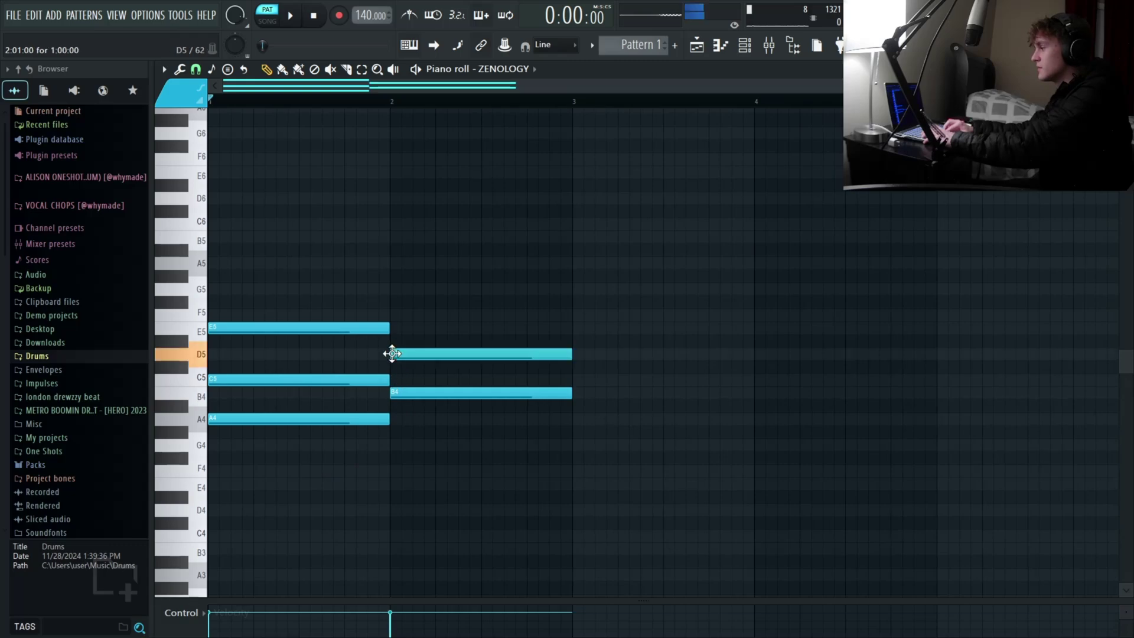
pyautogui.click(395, 315)
# Step: Draw one-bar triads in bar 3 with C5, E5 and G5, and in bar 4 with D5, F5 and A5
pyautogui.click(574, 380)
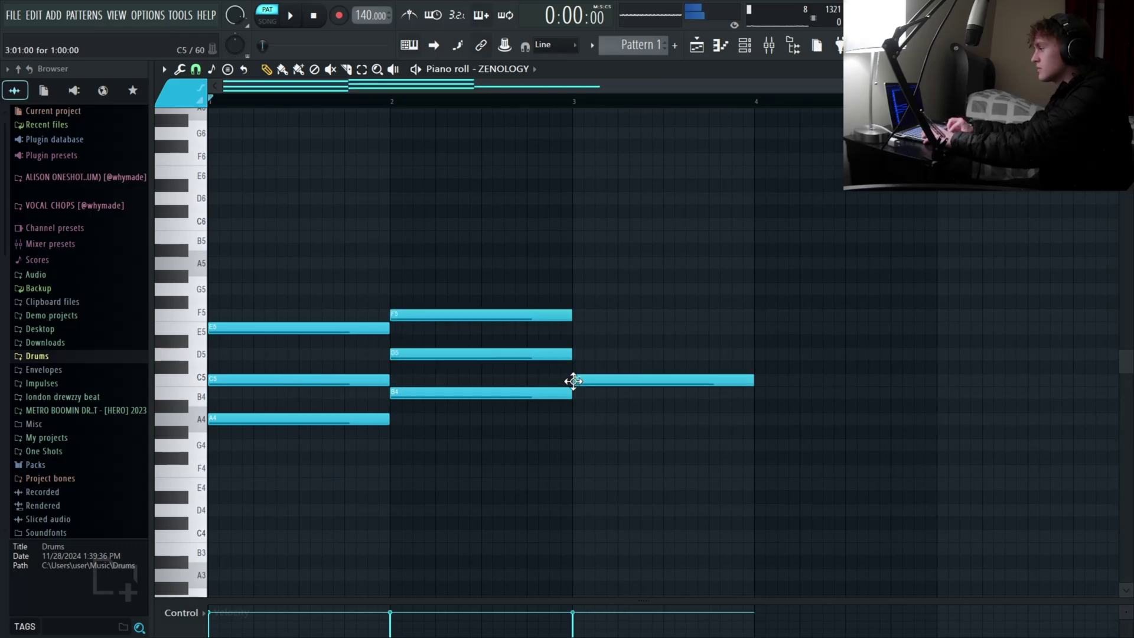
pyautogui.click(580, 329)
pyautogui.click(581, 289)
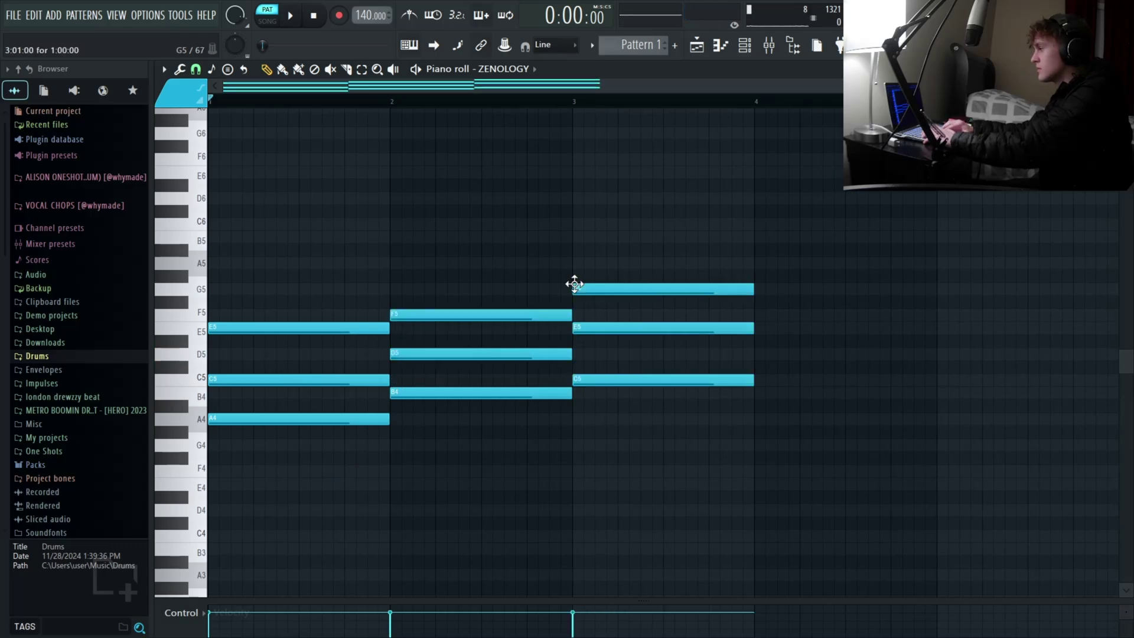
pyautogui.scroll(-4, 574, 285)
pyautogui.click(603, 353)
pyautogui.click(603, 314)
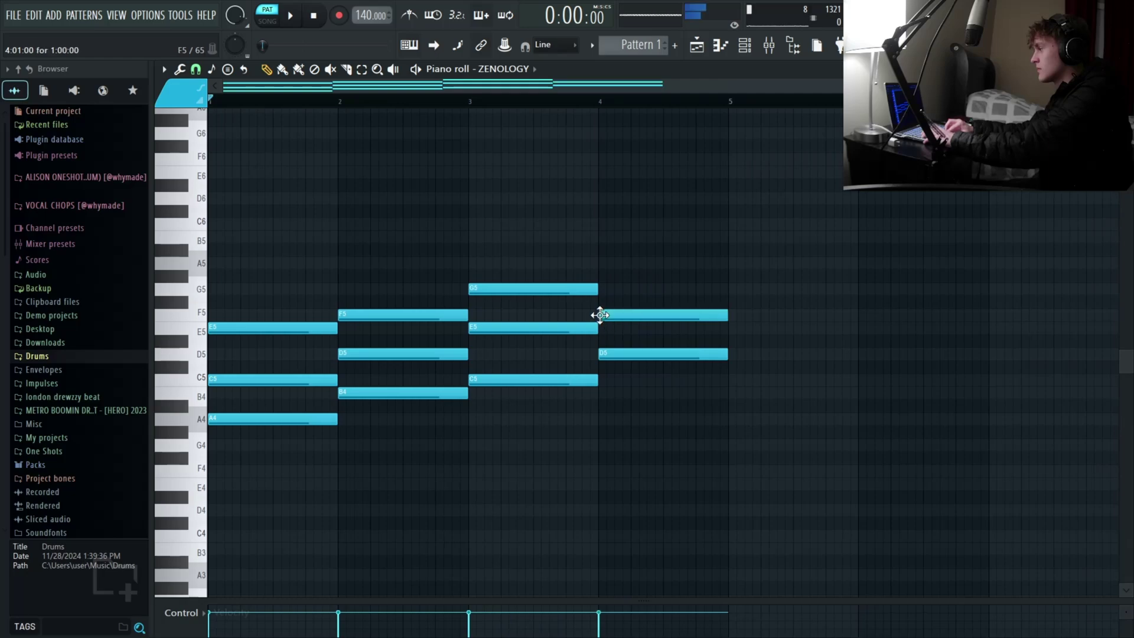
pyautogui.click(604, 263)
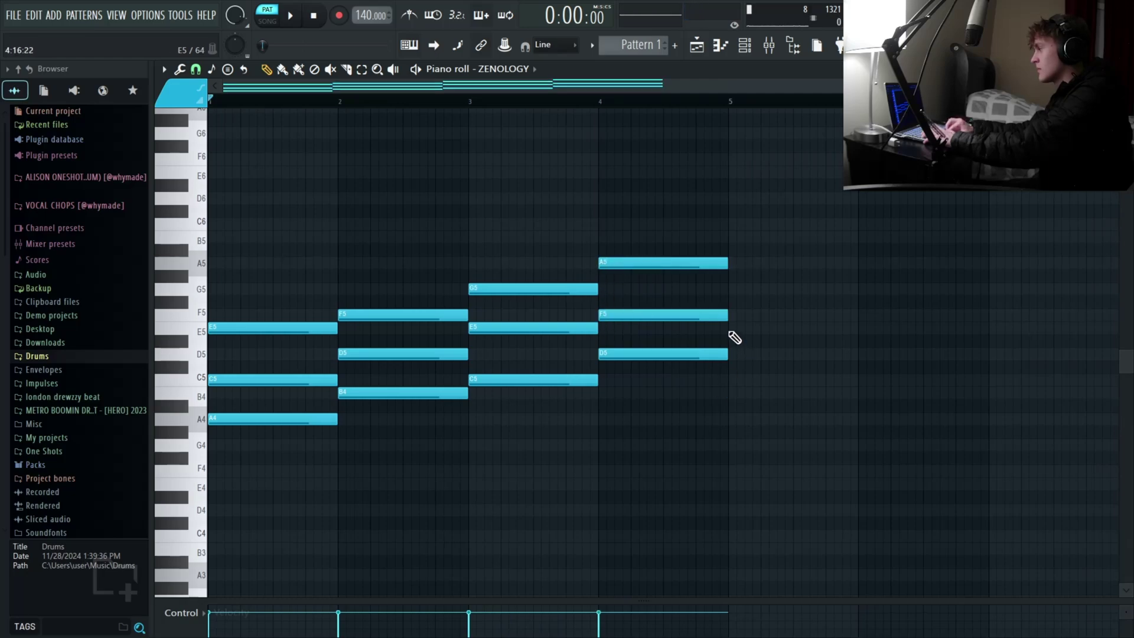
# Step: Draw one-bar triads in bar 5 with E5, G5 and B5, and in bar 6 with F#5, A5 and C6
pyautogui.click(732, 328)
pyautogui.click(731, 288)
pyautogui.click(733, 237)
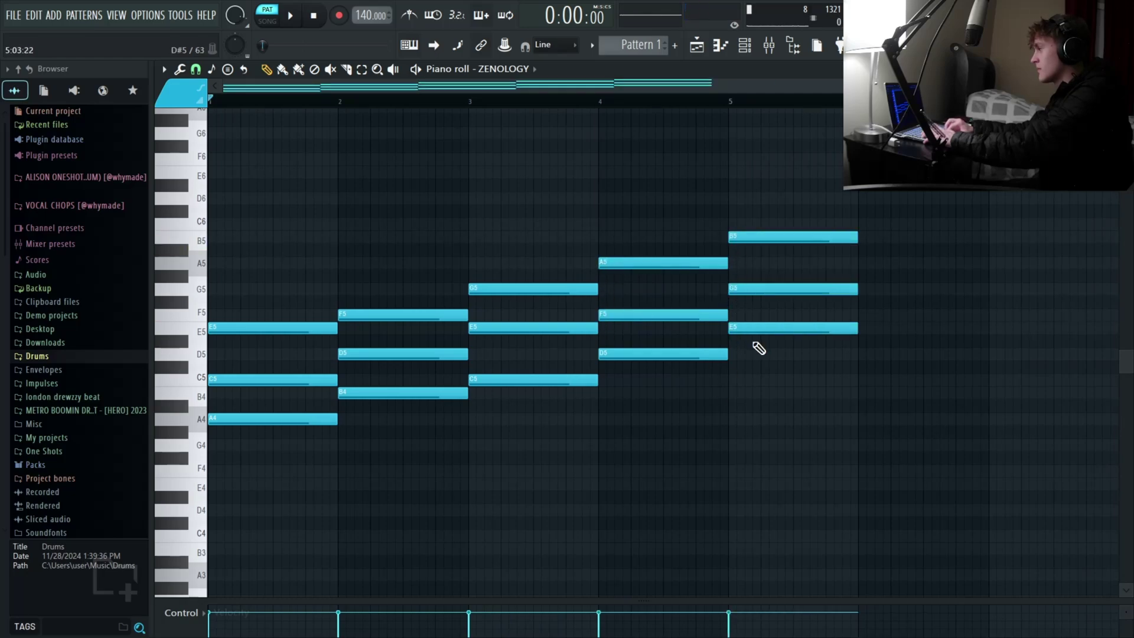
pyautogui.hscroll(1, 759, 348)
pyautogui.click(819, 302)
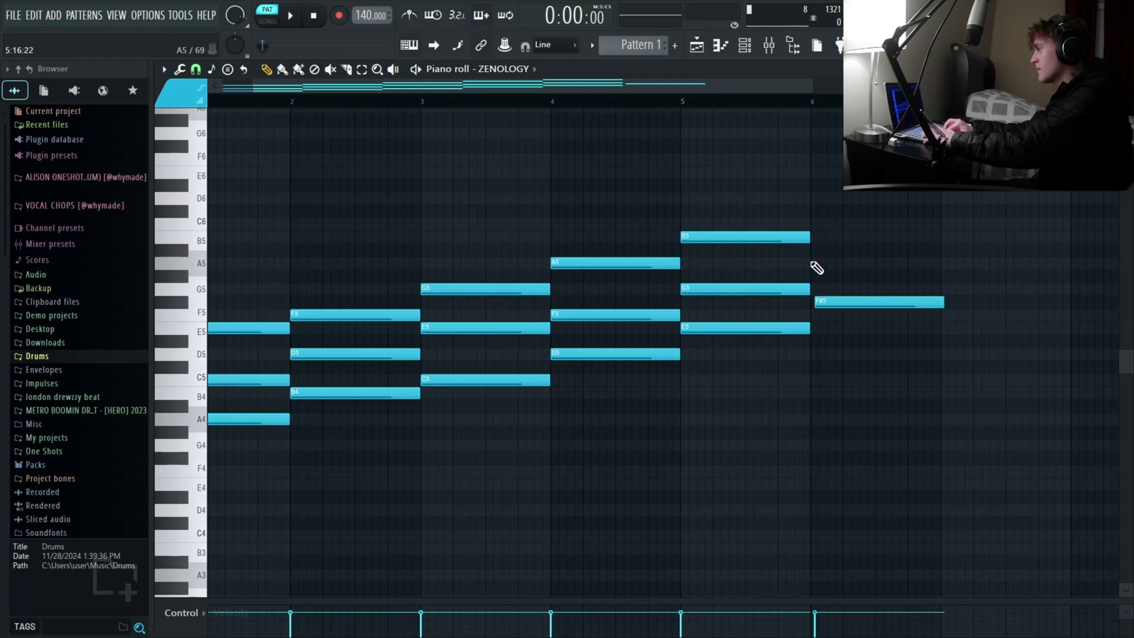
pyautogui.click(817, 263)
pyautogui.click(818, 224)
# Step: Draw the seventh one-bar triad in bar 7 with the notes G5, B5 and D6
pyautogui.click(885, 289)
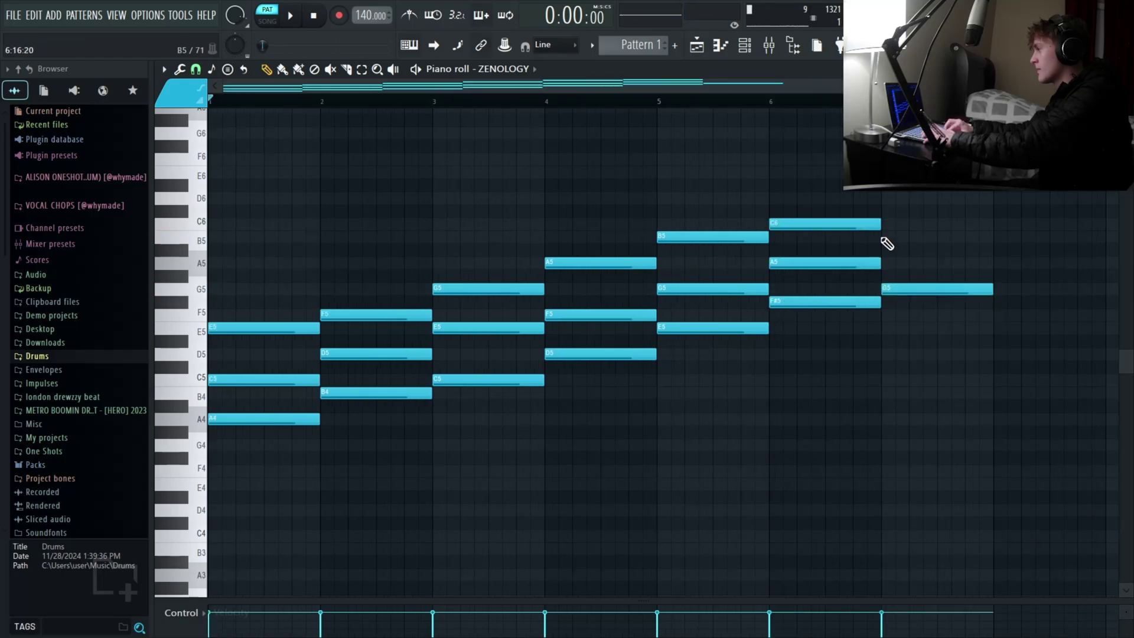
pyautogui.click(886, 236)
pyautogui.click(886, 197)
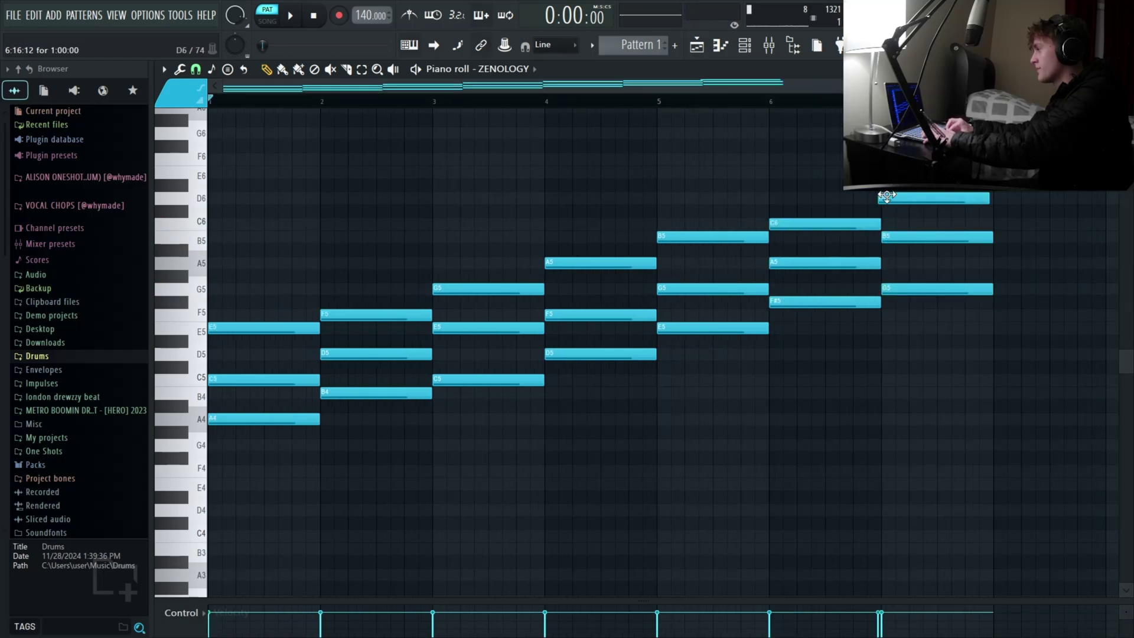
# Step: Select and deselect all the notes, and play back the seven triads from bar 1 to bar 7
pyautogui.hotkey('ctrl', 'a')
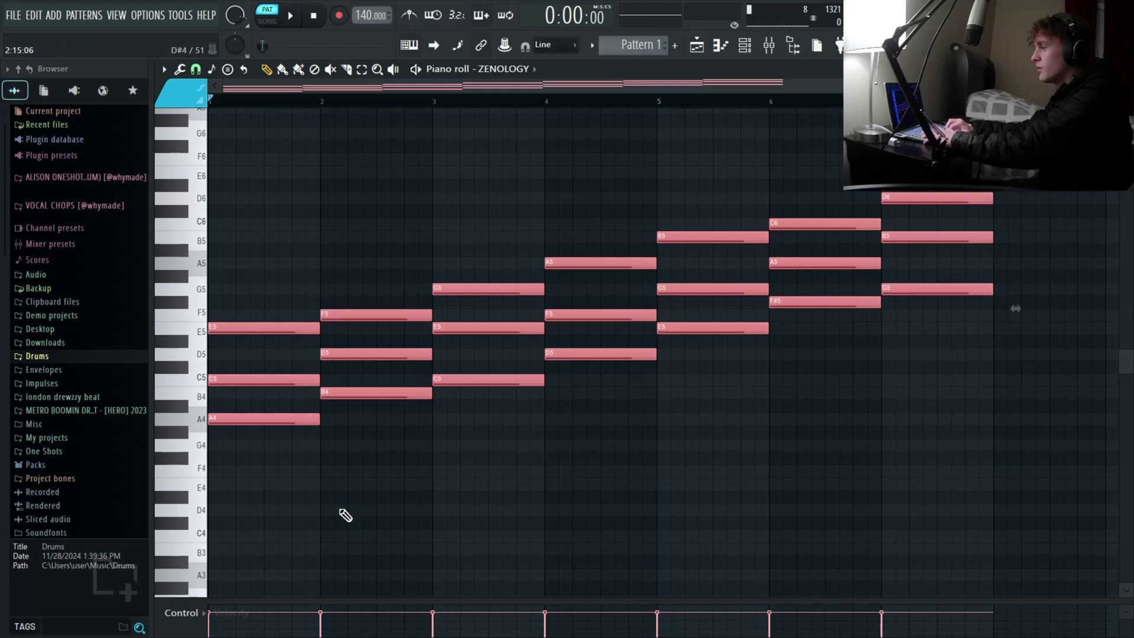
pyautogui.hotkey('ctrl', 'd')
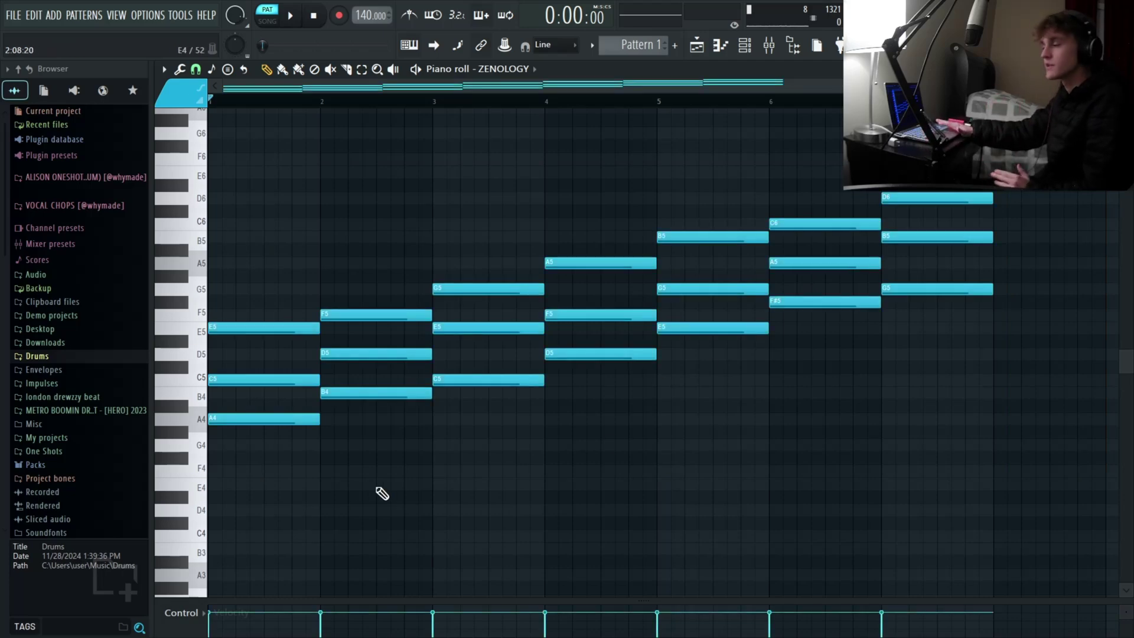
pyautogui.press('space')
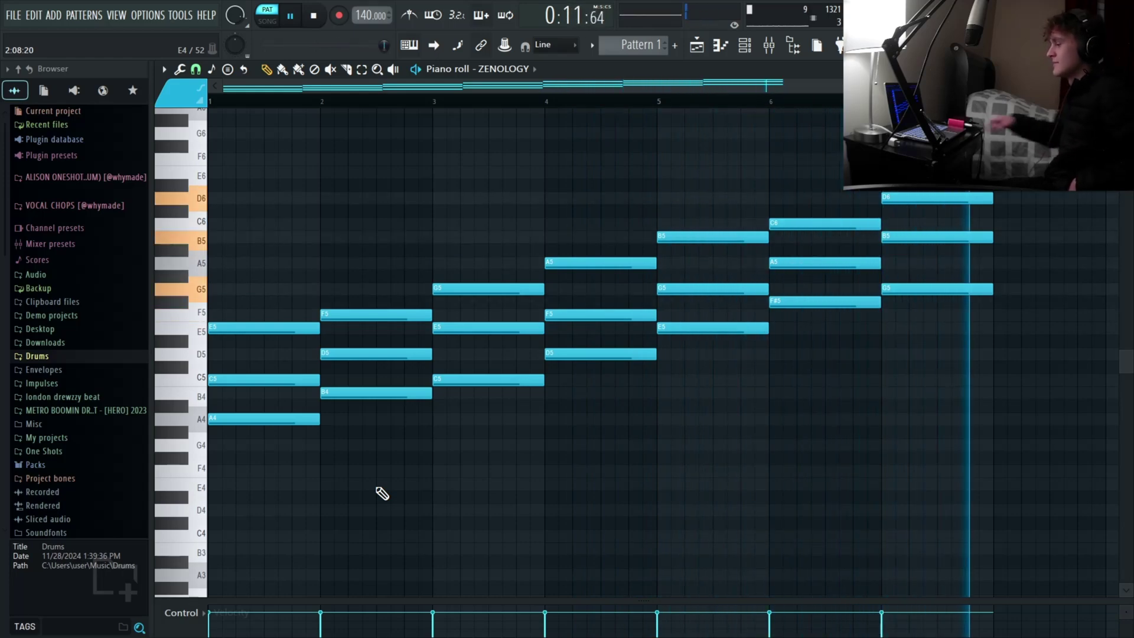
pyautogui.press('space')
# Step: Examine the bar 6 triad and its F#5 root note, and select the neighbouring triad in bar 5
pyautogui.moveTo(814, 384); pyautogui.dragTo(803, 173)
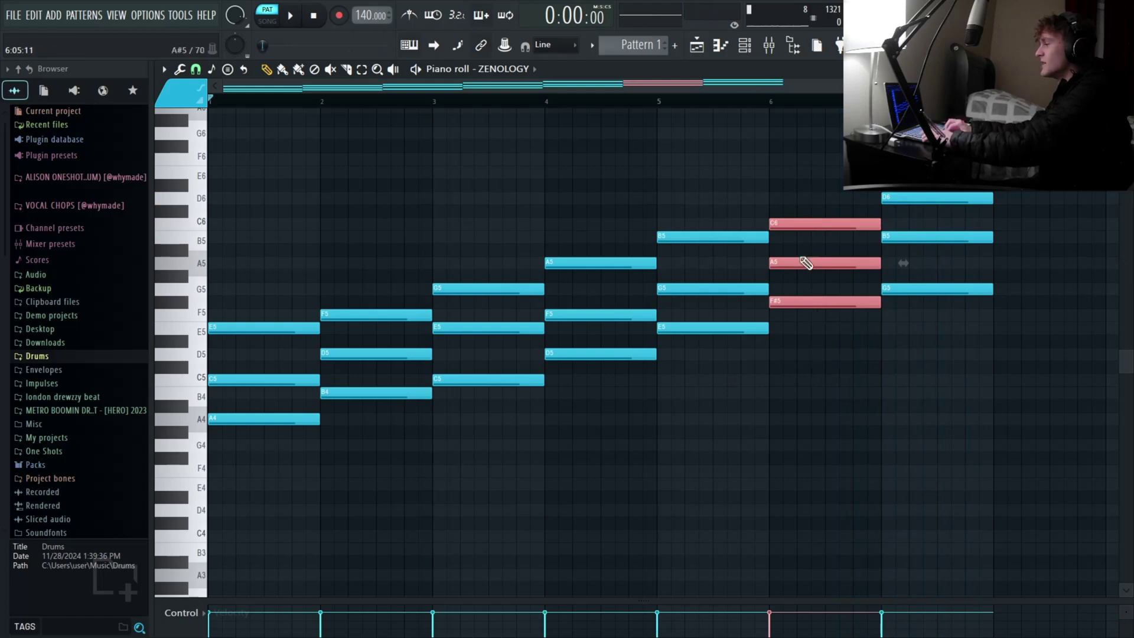
pyautogui.click(805, 298)
pyautogui.keyDown('ctrl'); pyautogui.scroll(2, 805, 297); pyautogui.keyUp('ctrl')
pyautogui.hscroll(1, 805, 295)
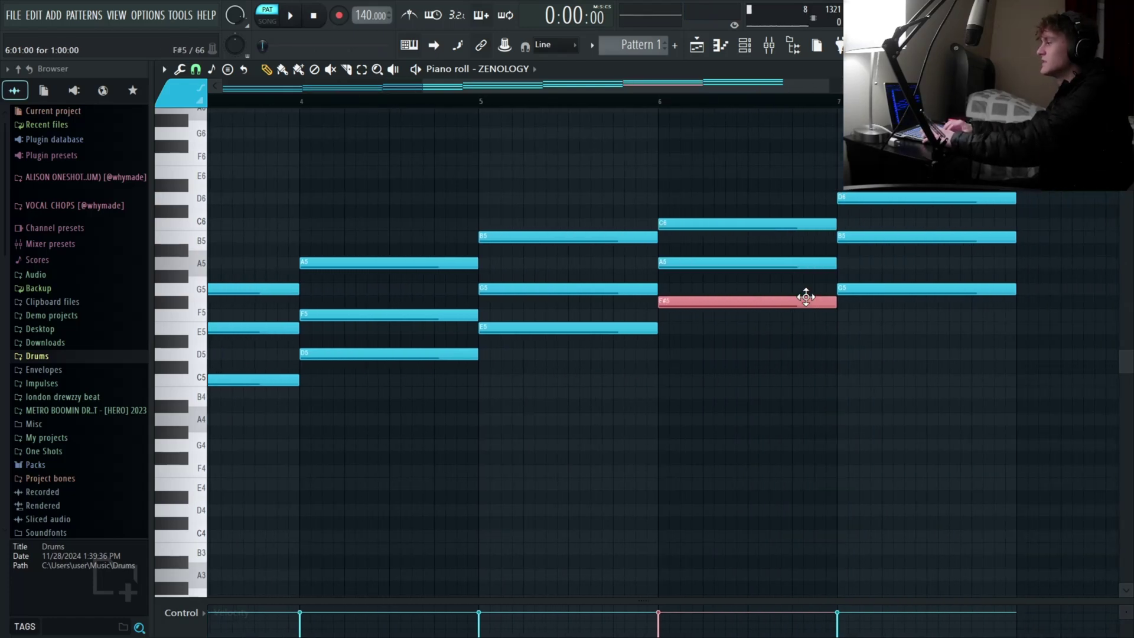
pyautogui.moveTo(730, 291); pyautogui.dragTo(735, 273)
pyautogui.moveTo(553, 328); pyautogui.dragTo(554, 370)
pyautogui.keyDown('ctrl'); pyautogui.scroll(-2, 554, 370); pyautogui.keyUp('ctrl')
pyautogui.keyDown('ctrl'); pyautogui.scroll(-1, 528, 289); pyautogui.keyUp('ctrl')
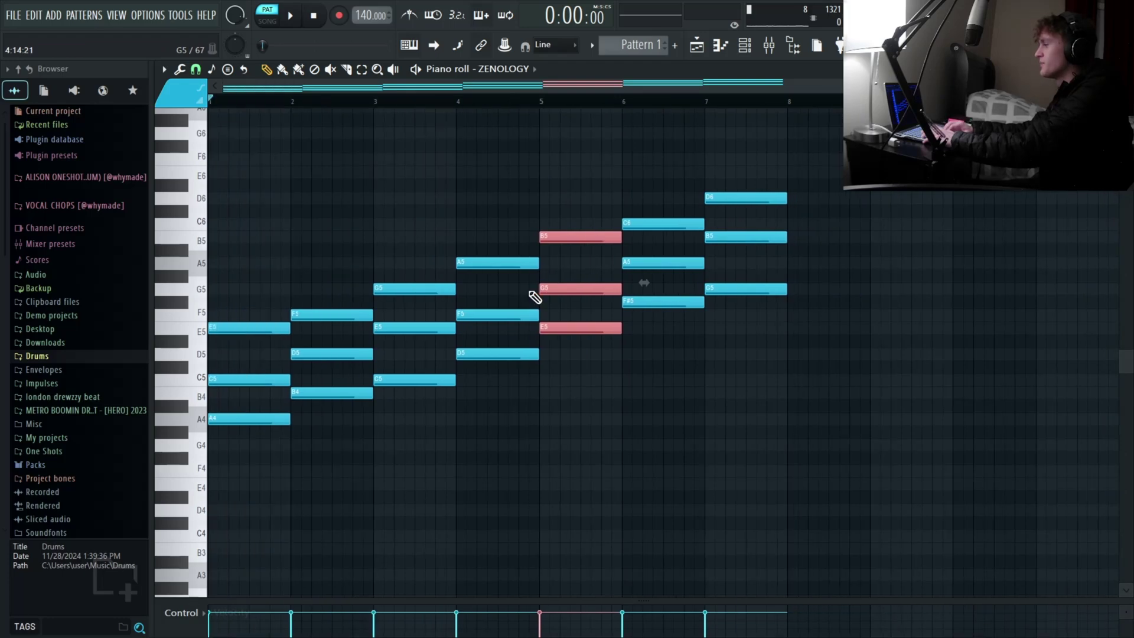
# Step: Delete the triads in bars 1 to 5 and in bar 7, keeping only the bar 6 triad
pyautogui.moveTo(593, 196); pyautogui.dragTo(235, 539)
pyautogui.press('Delete')
pyautogui.moveTo(760, 374); pyautogui.dragTo(776, 194)
pyautogui.press('Delete')
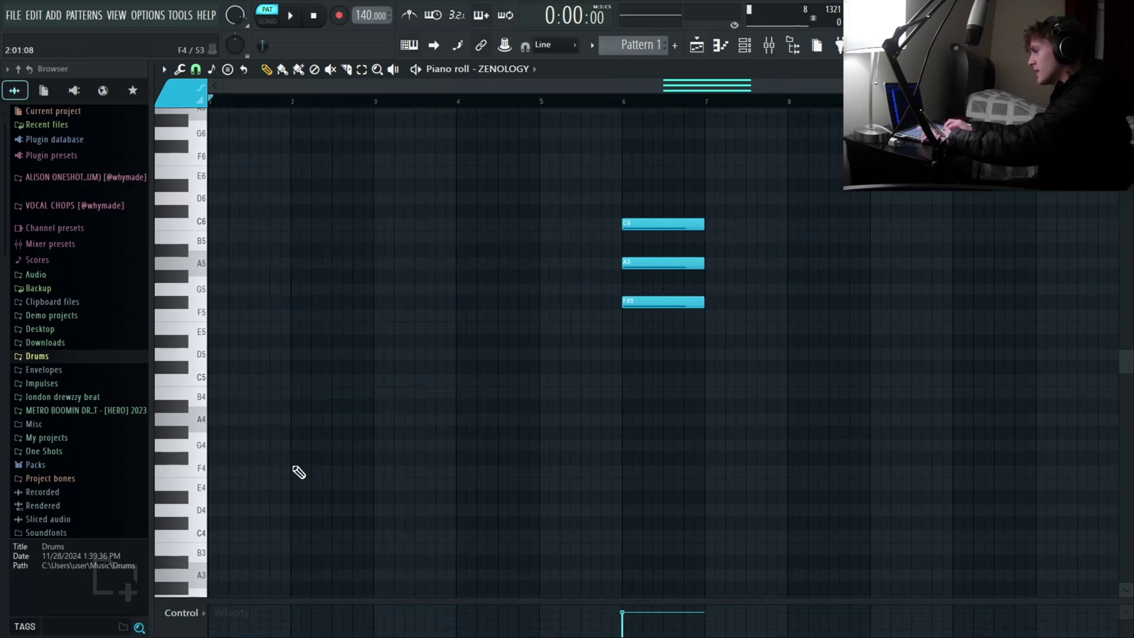
# Step: Draw a one-bar C minor triad in bar 1 with C5, D#5 and G5, sounding the keys between them to count semitones
pyautogui.keyDown('ctrl'); pyautogui.scroll(2, 244, 391); pyautogui.keyUp('ctrl')
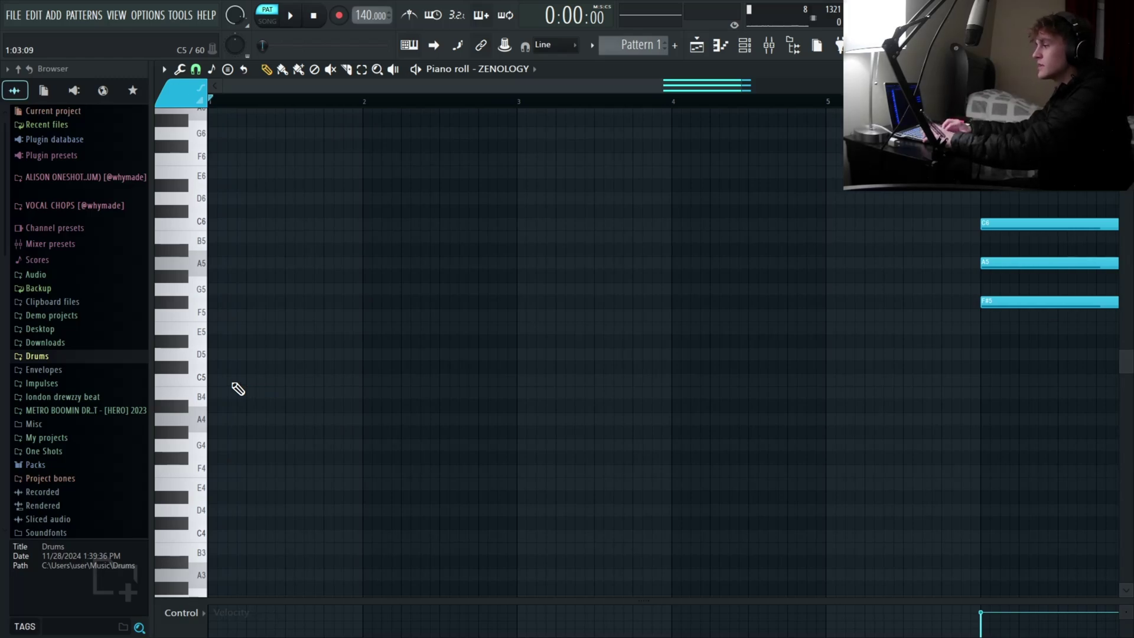
pyautogui.click(232, 381)
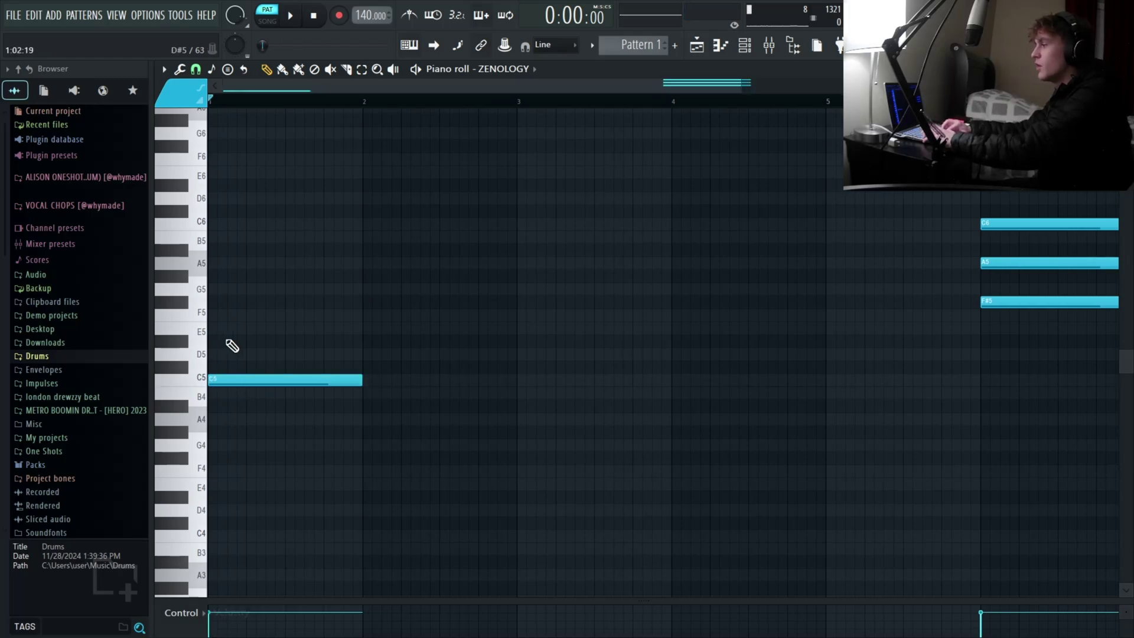
pyautogui.click(233, 343)
pyautogui.click(186, 366)
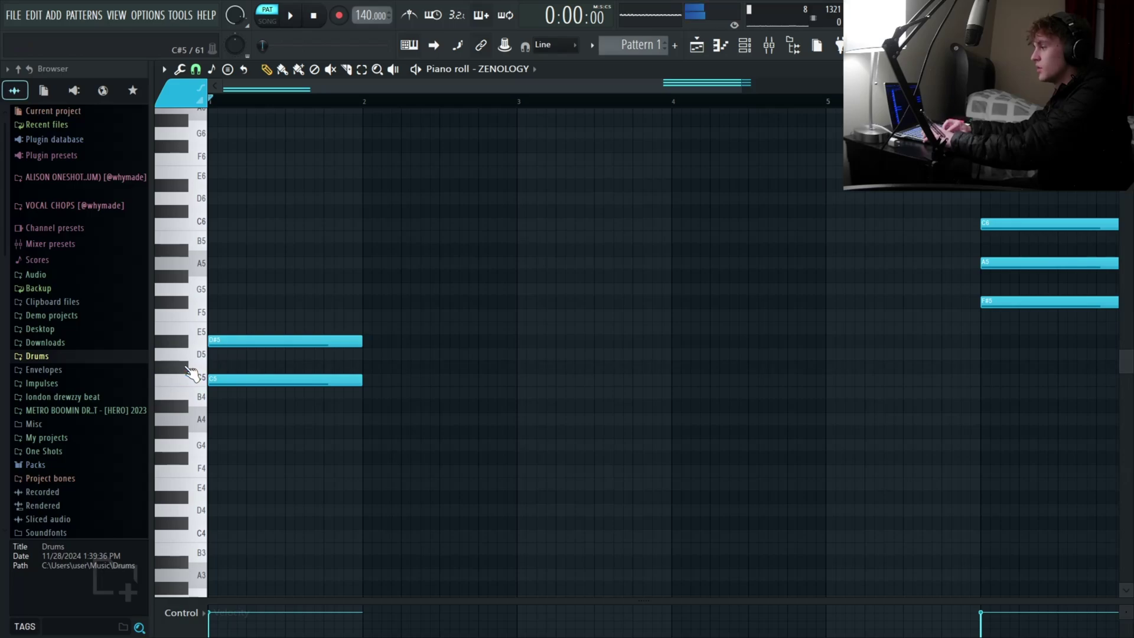
pyautogui.click(185, 359)
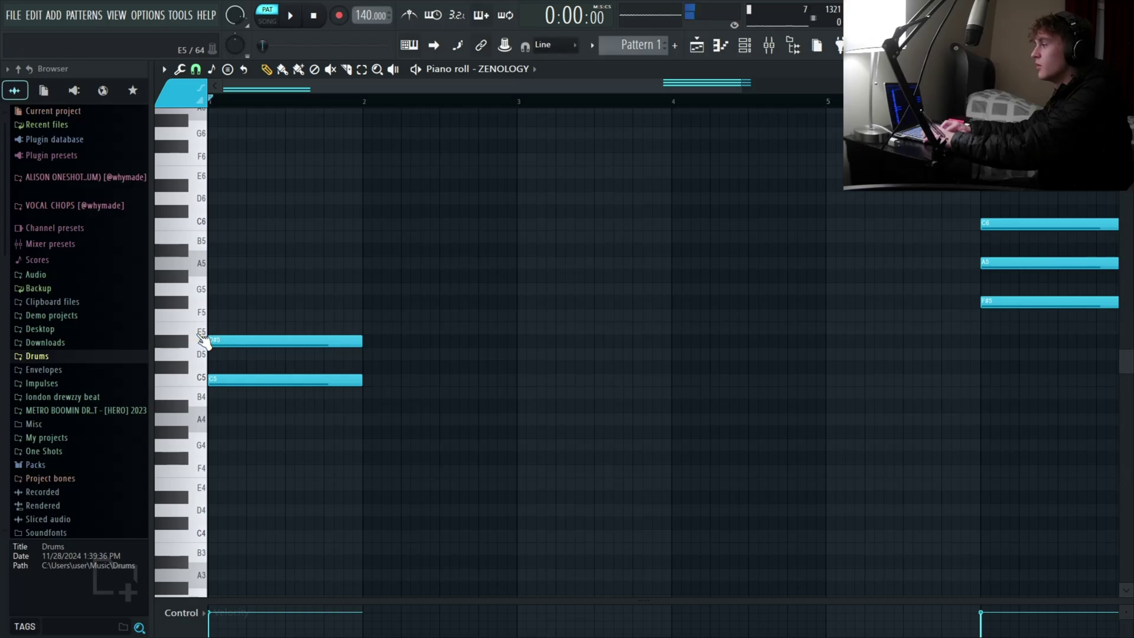
pyautogui.click(199, 306)
pyautogui.click(213, 288)
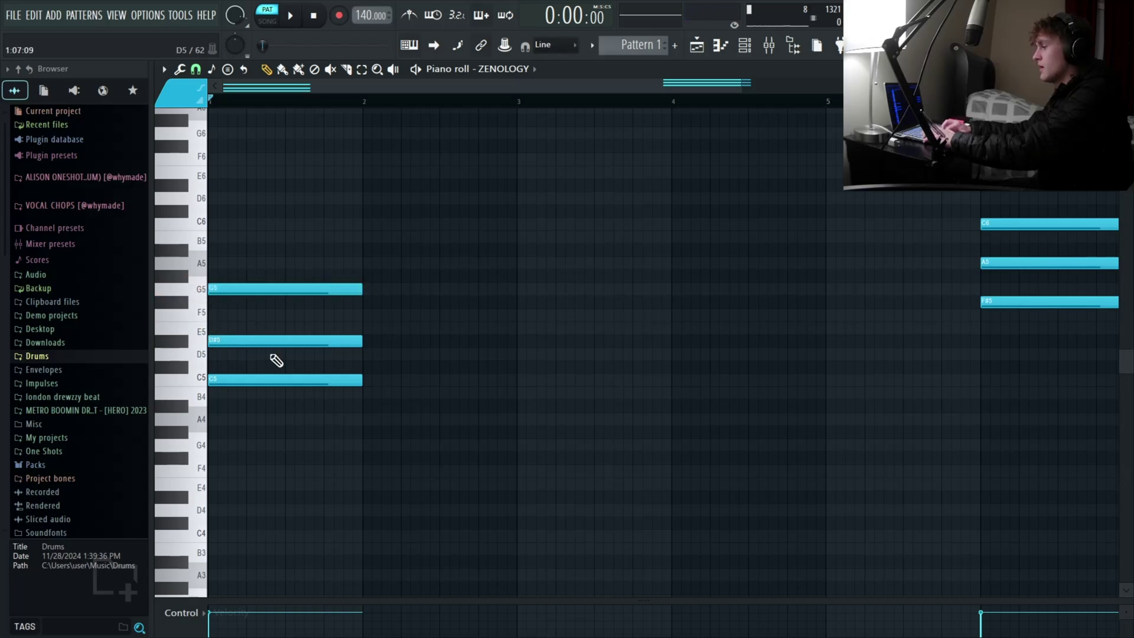
# Step: Replace the triad's middle D#5 note with a one-bar E5 note, counting the semitones up from C5 on the keys
pyautogui.moveTo(271, 354); pyautogui.dragTo(371, 334)
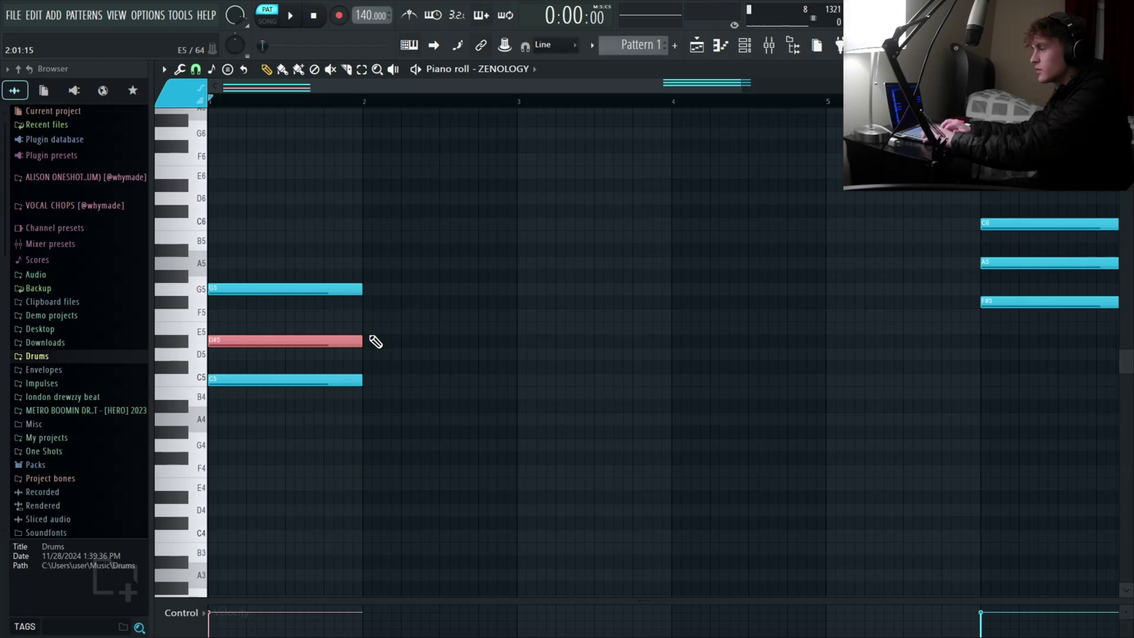
pyautogui.press('Delete')
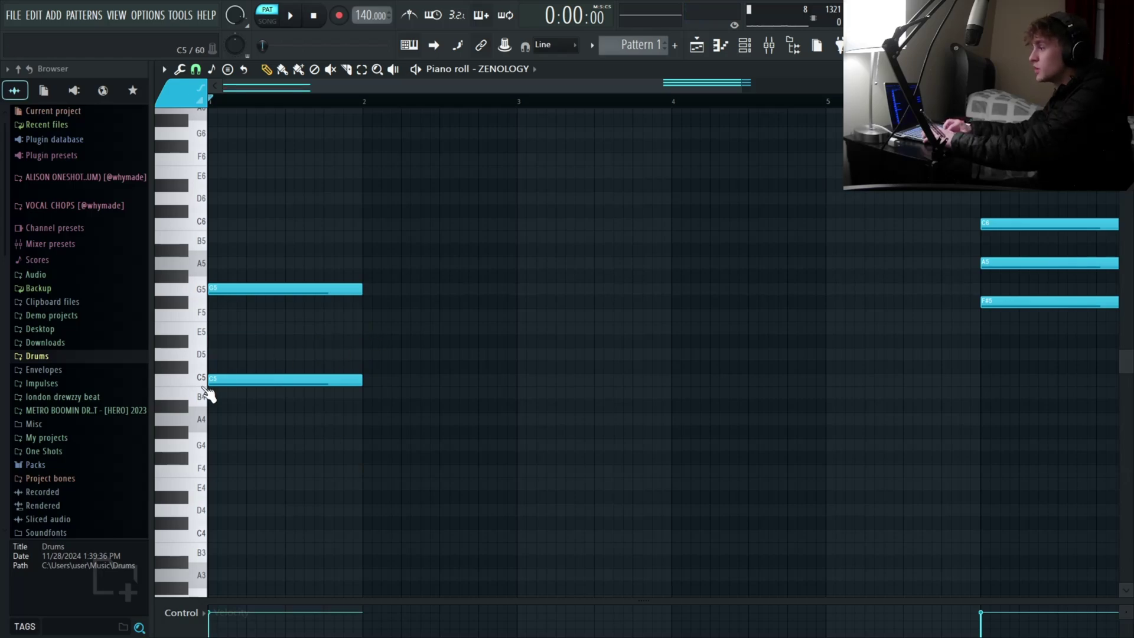
pyautogui.click(186, 372)
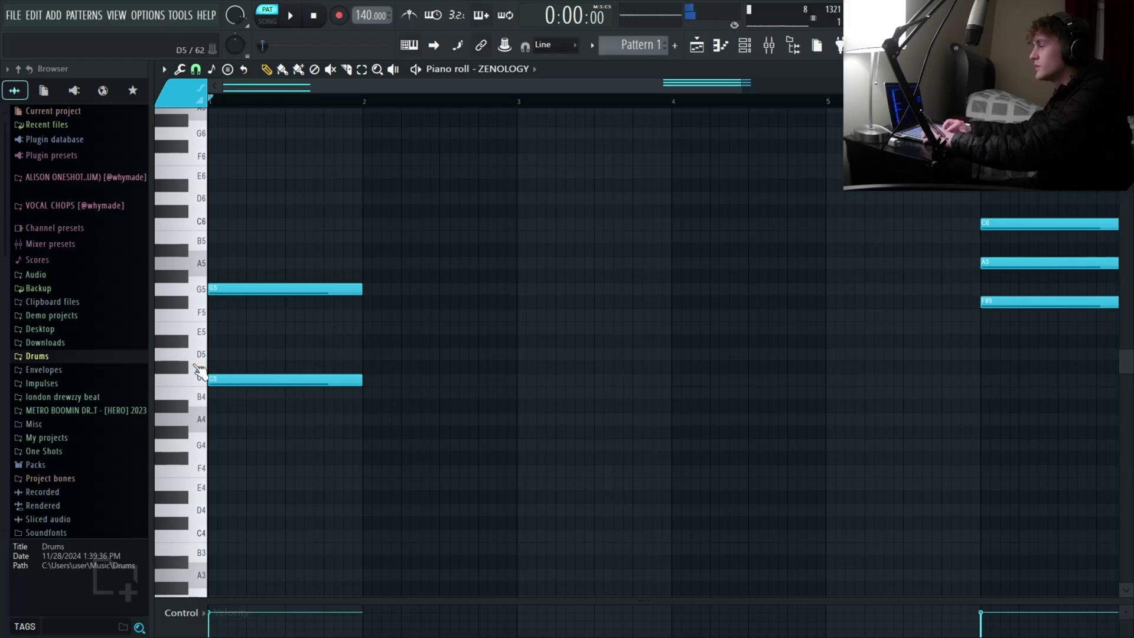
pyautogui.click(190, 346)
pyautogui.click(209, 330)
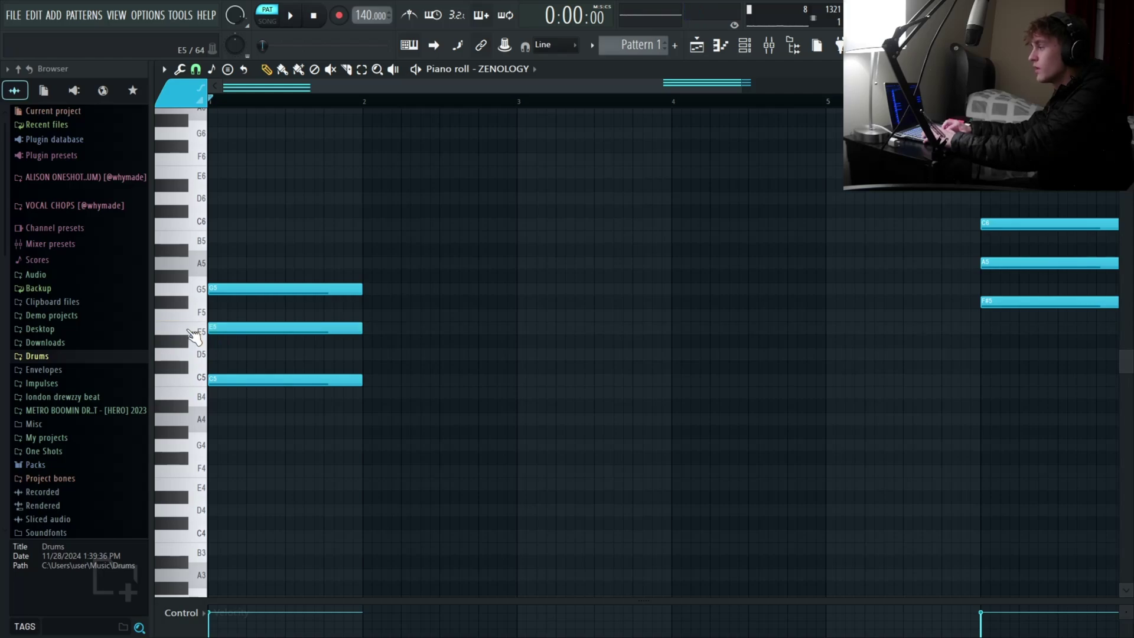
# Step: Count the semitones from E5 up to G5 on the keys and play back the C major triad
pyautogui.click(197, 318)
pyautogui.click(176, 303)
pyautogui.click(204, 290)
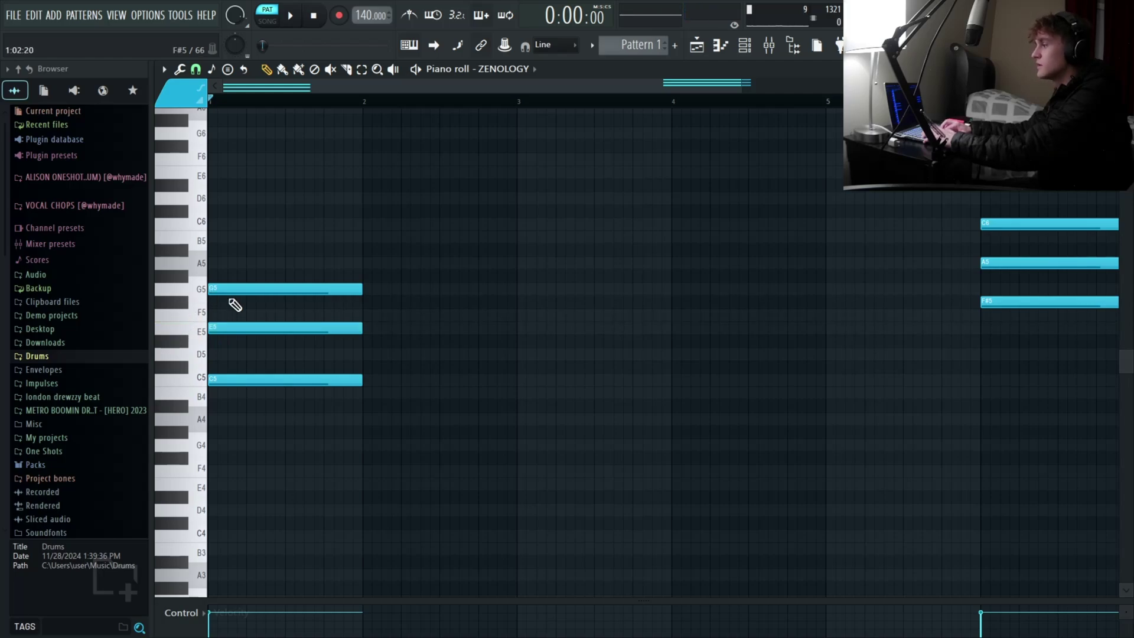
pyautogui.press('space')
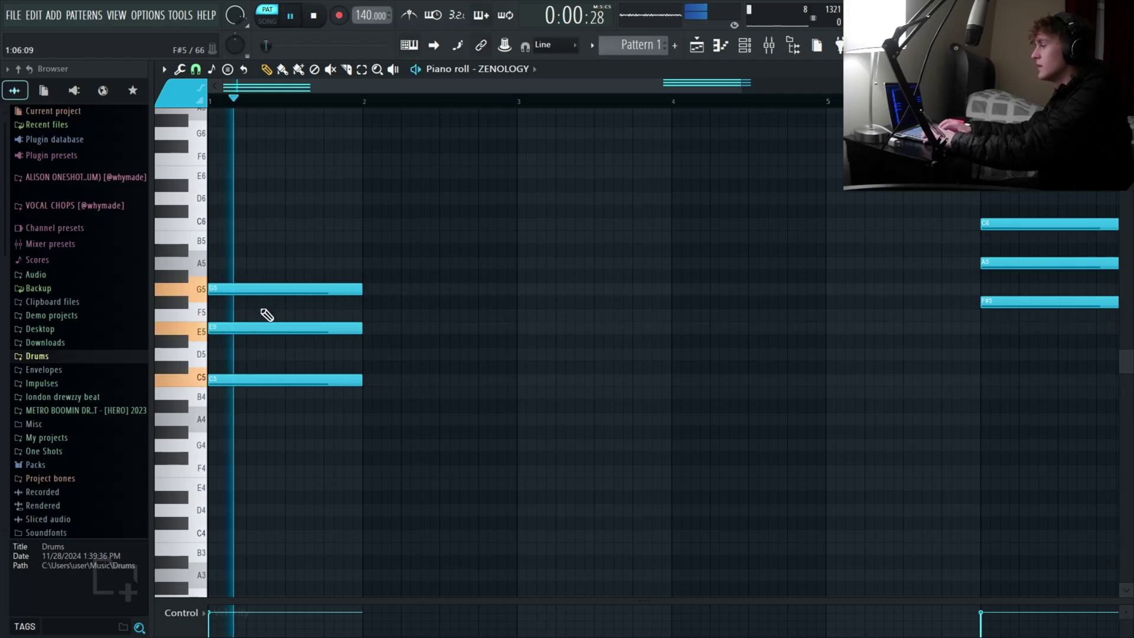
pyautogui.press('space')
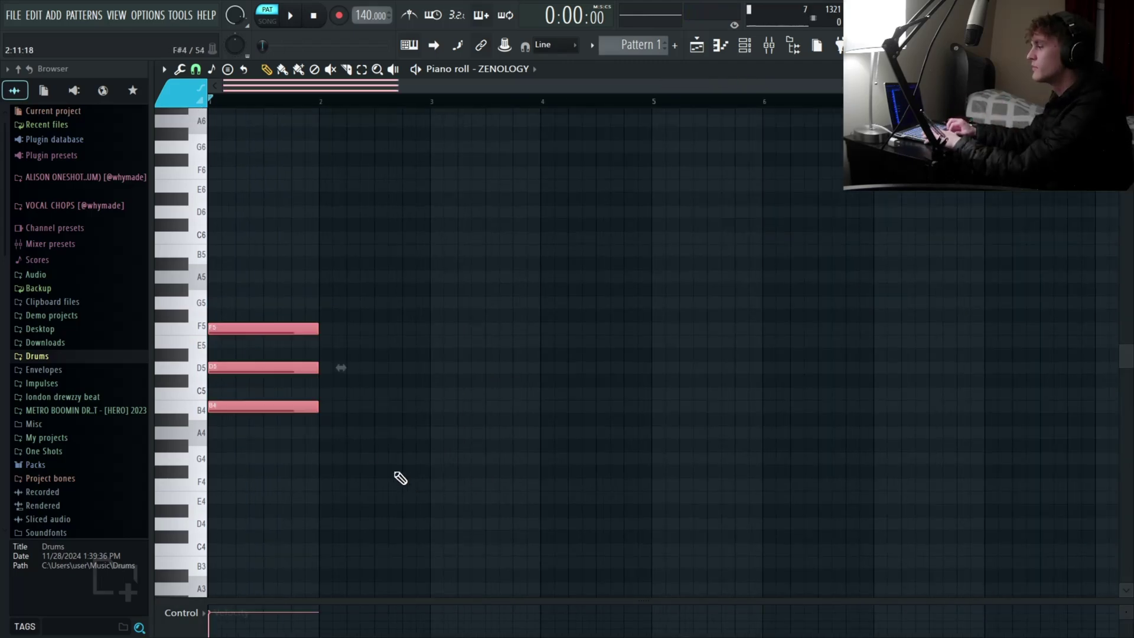
# Step: Play back the B4, D5 and F5 chord in bar 1 and delete all of its notes
pyautogui.keyDown('ctrl'); pyautogui.click(395, 472); pyautogui.keyUp('ctrl')
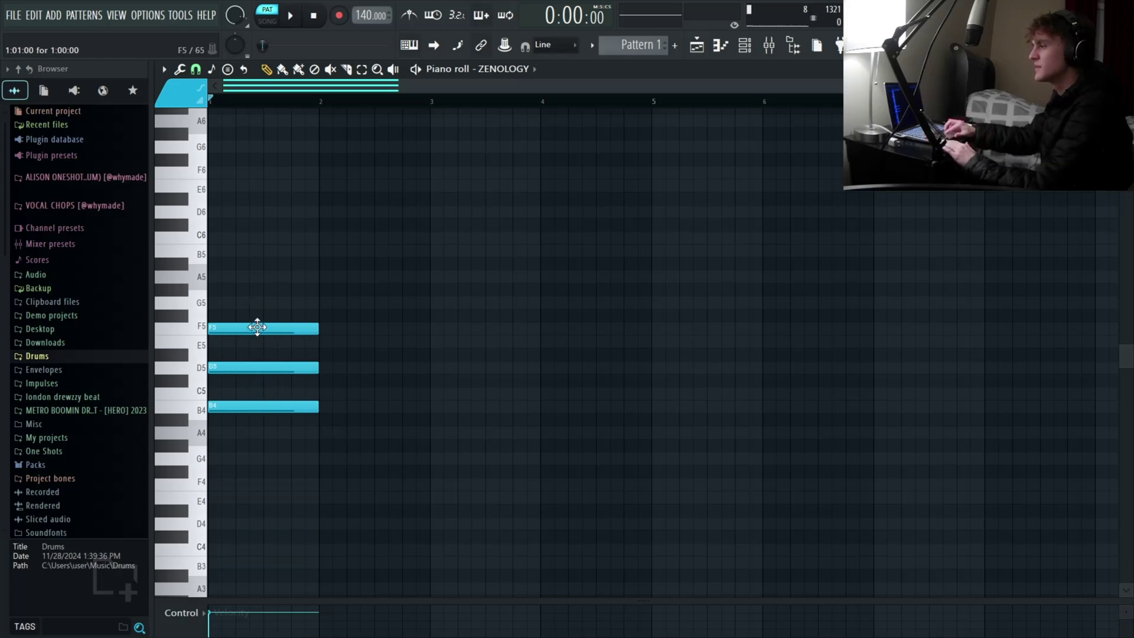
pyautogui.press('space')
pyautogui.press('space')
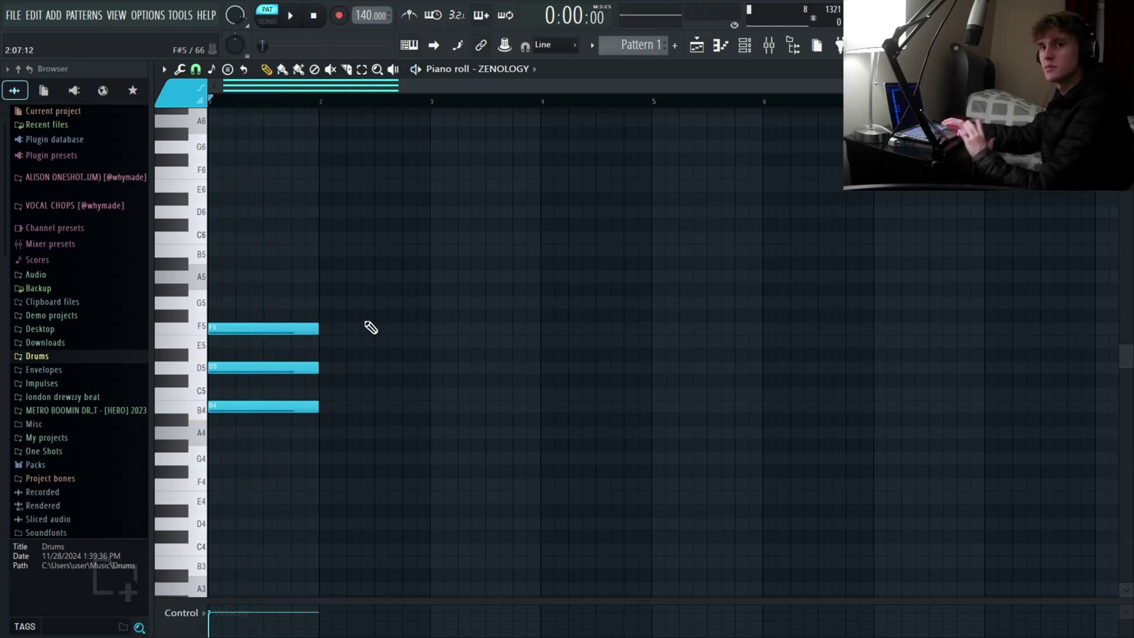
pyautogui.hotkey('ctrl', 'a')
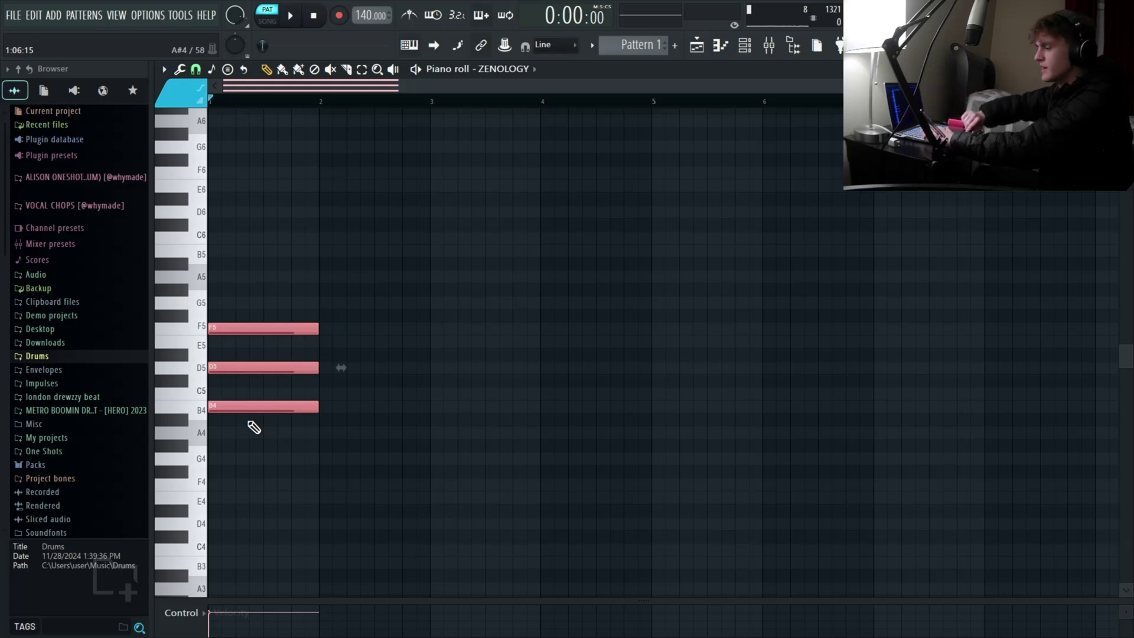
pyautogui.press('Delete')
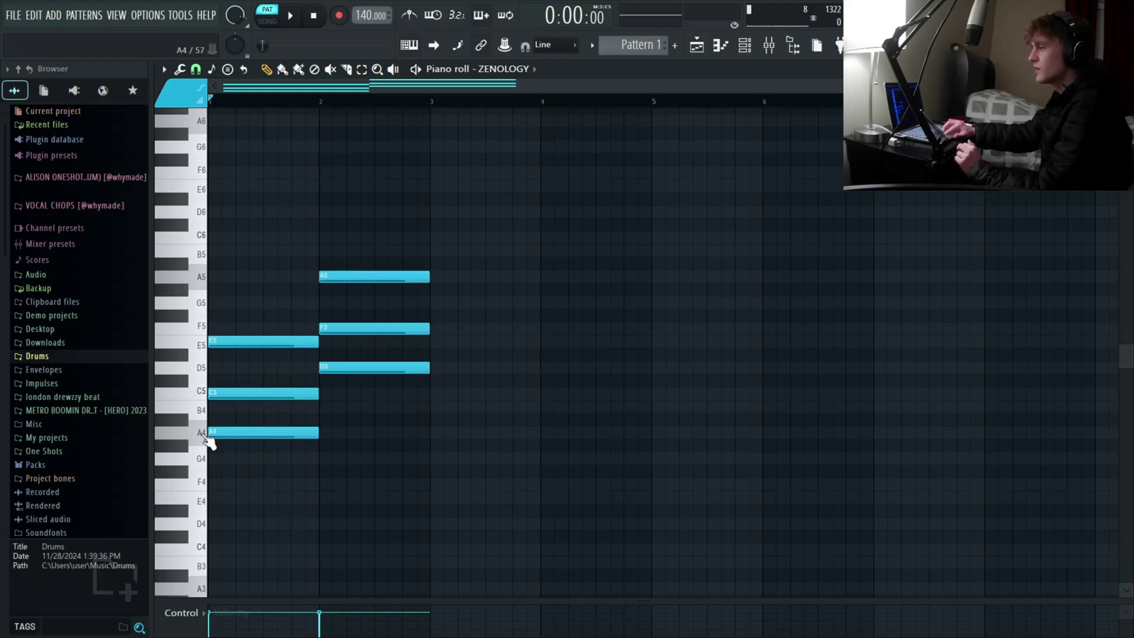
# Step: Sound the chord roots on the piano keys and play back the A minor and D minor chords in bars 1 and 2
pyautogui.click(203, 435)
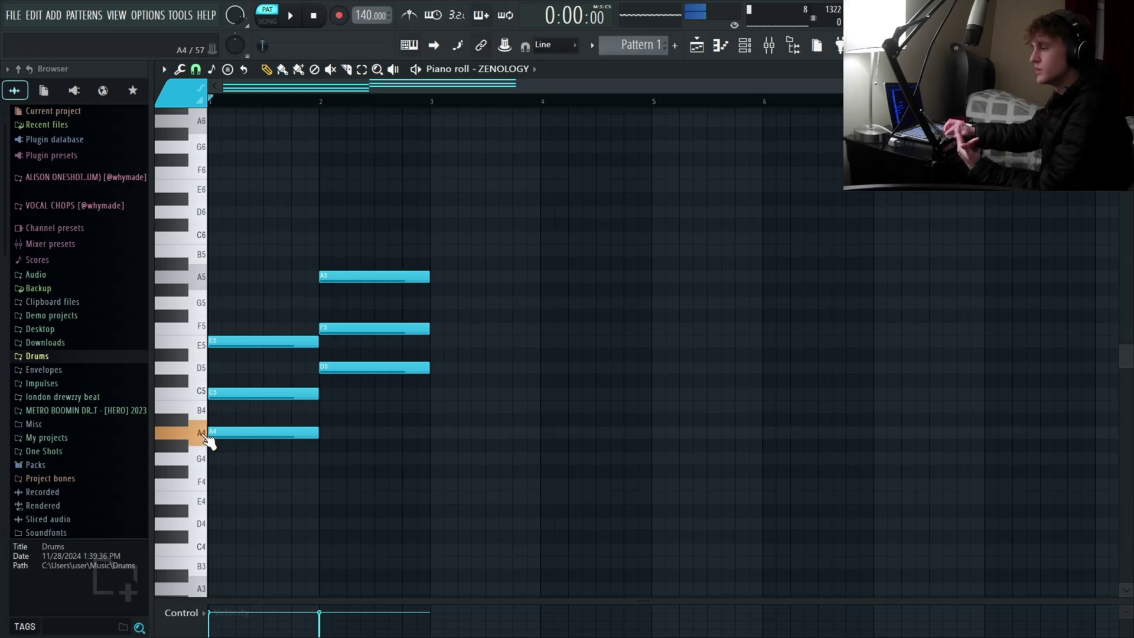
pyautogui.click(201, 376)
pyautogui.press('space')
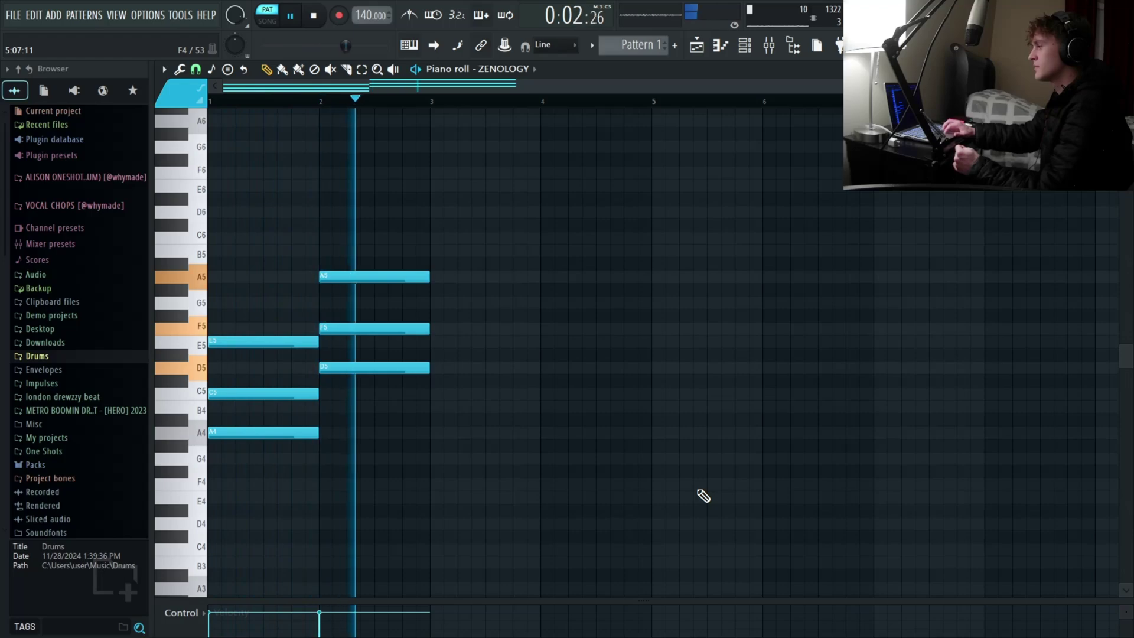
pyautogui.press('space')
# Step: Move the A5 note of the bar 2 chord down one octave to A4 and deselect it
pyautogui.moveTo(392, 308); pyautogui.dragTo(479, 231)
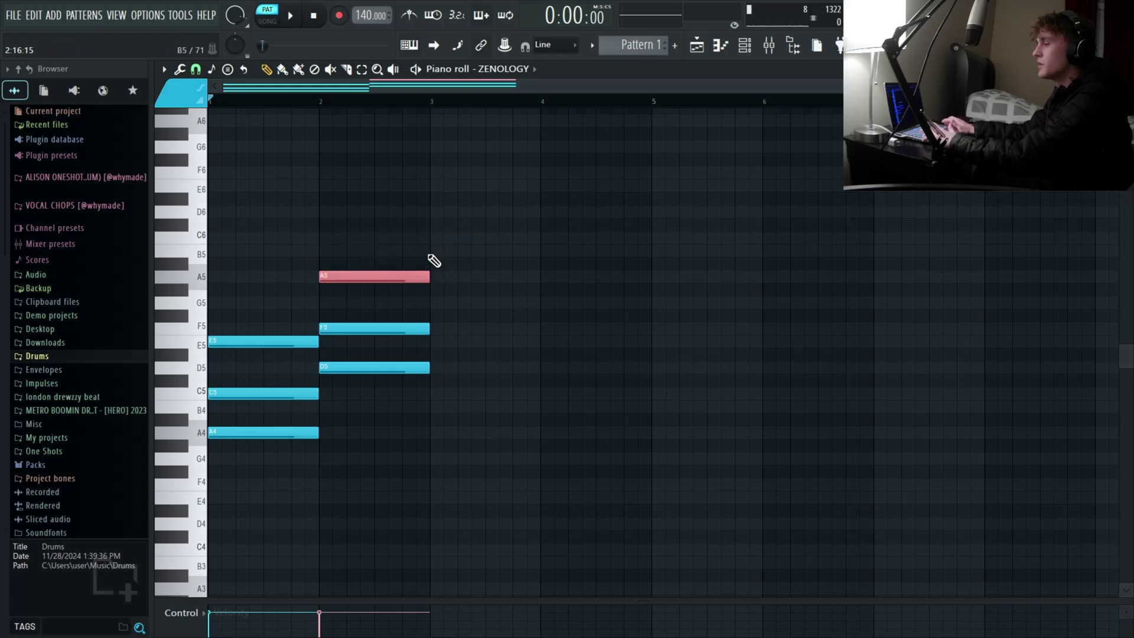
pyautogui.hotkey('ctrl', 'Down')
pyautogui.click(319, 392)
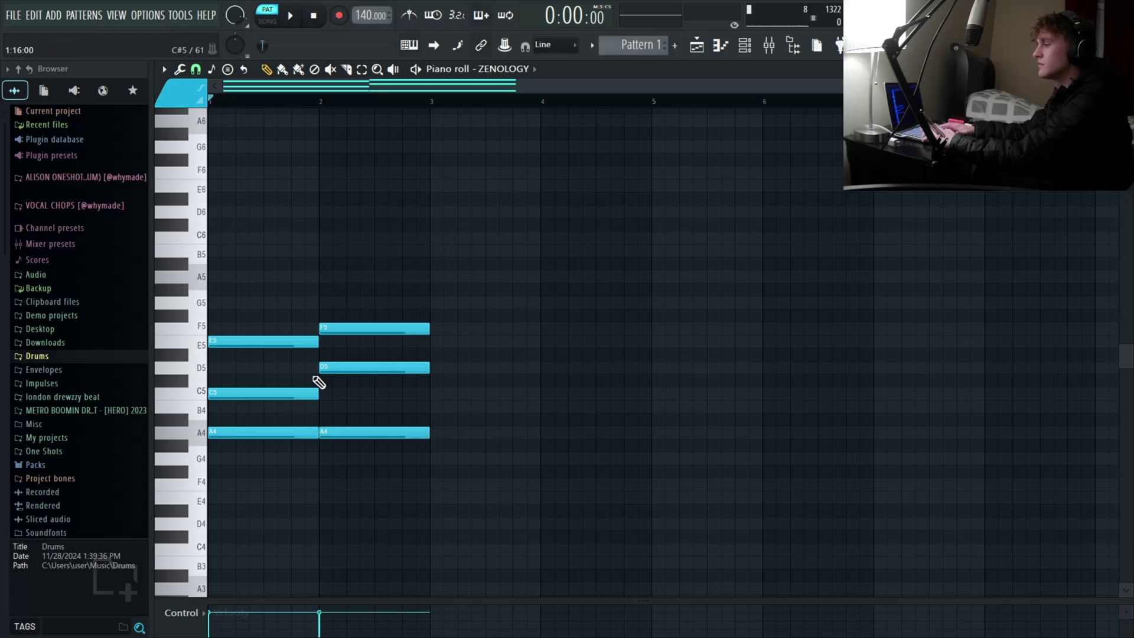
# Step: Play back both chords and move the bar 2 chord's A4 note repeatedly up an octave to A5 and back to A4
pyautogui.press('space')
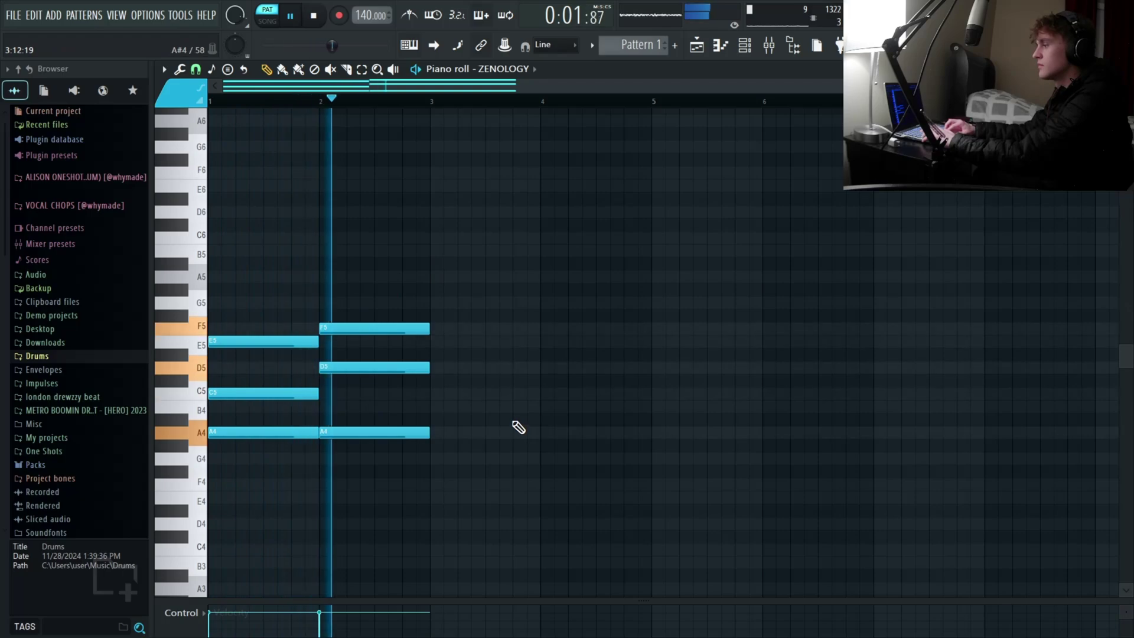
pyautogui.press('space')
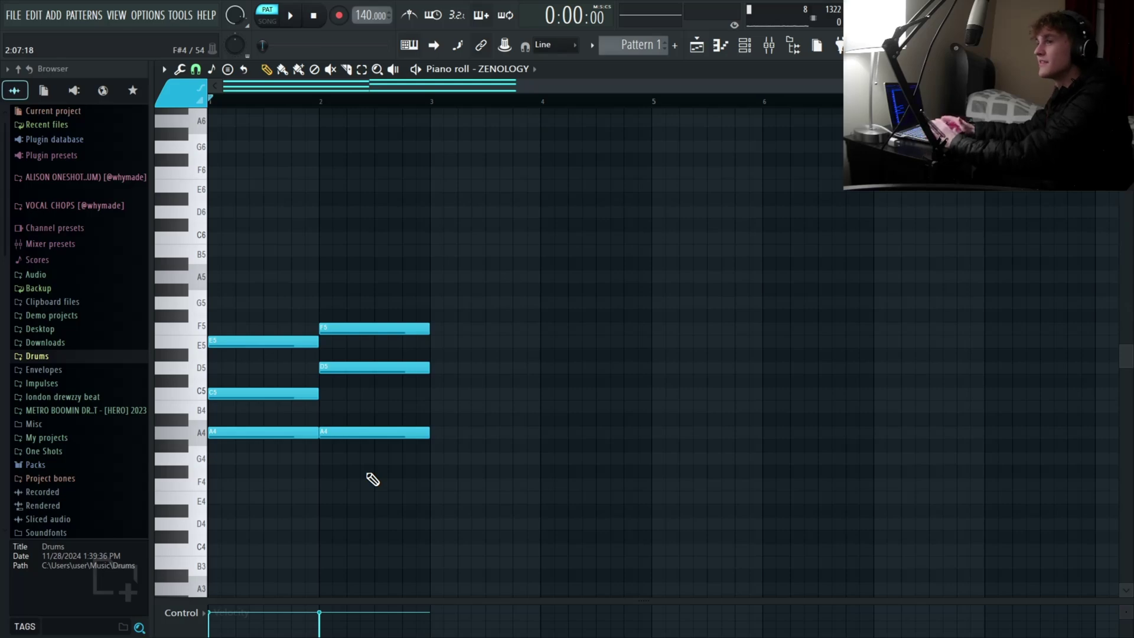
pyautogui.moveTo(410, 421); pyautogui.dragTo(379, 444)
pyautogui.hotkey('ctrl', 'Up')
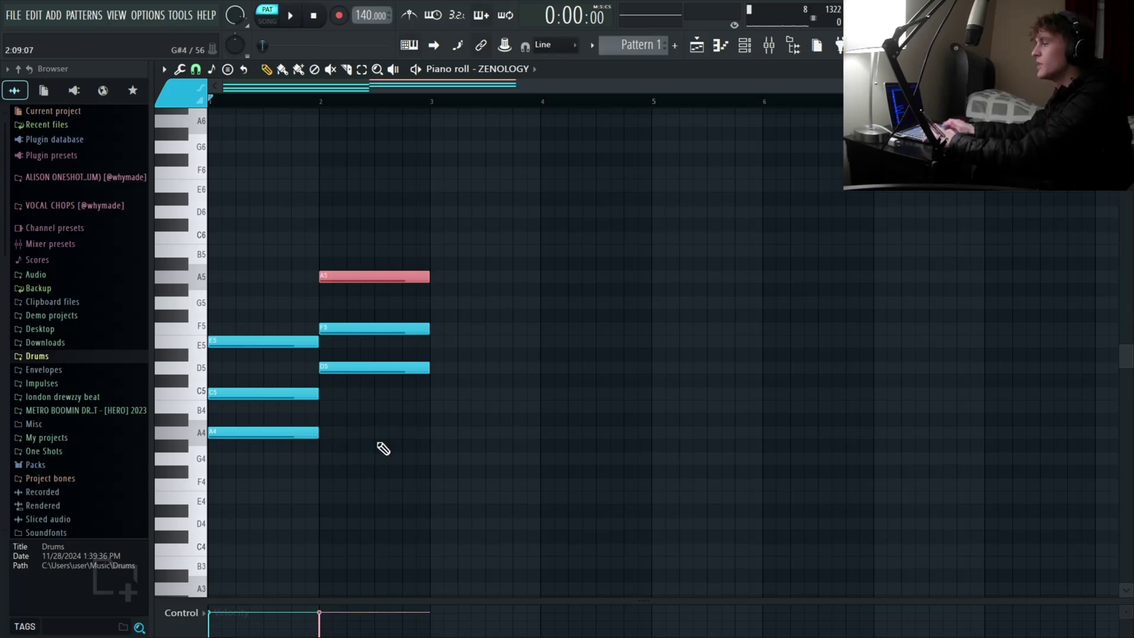
pyautogui.hotkey('ctrl', 'Down')
pyautogui.hotkey('ctrl', 'Up')
pyautogui.hotkey('ctrl', 'Down')
pyautogui.hotkey('ctrl', 'Up')
pyautogui.hotkey('ctrl', 'Down')
pyautogui.hotkey('ctrl', 'Up')
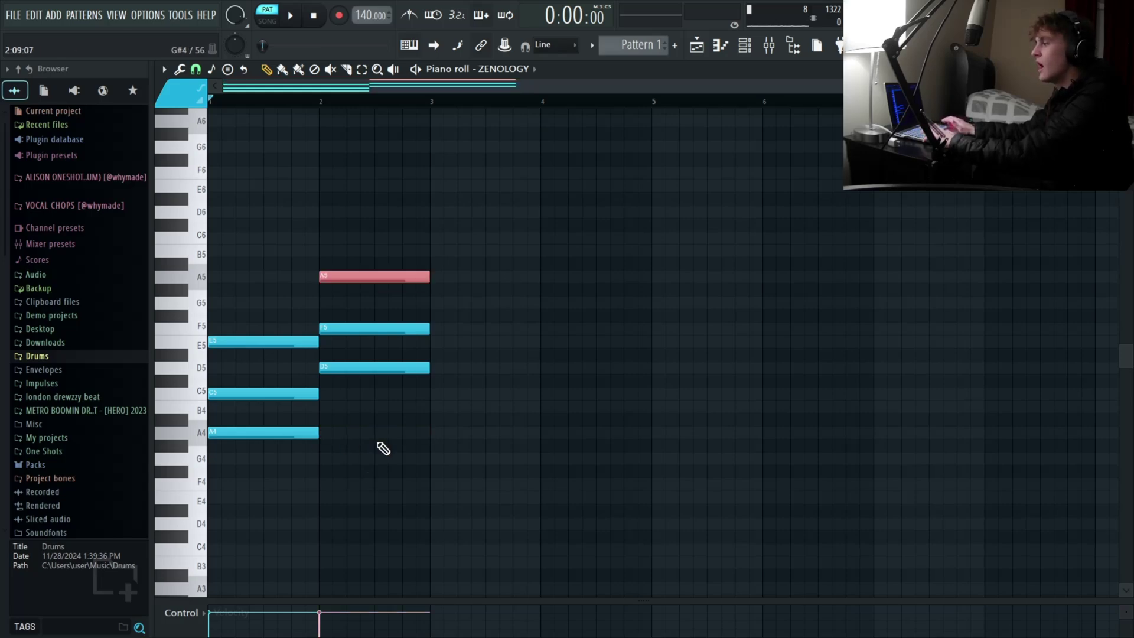
pyautogui.hotkey('ctrl', 'Down')
pyautogui.hotkey('ctrl', 'Up')
pyautogui.hotkey('ctrl', 'Down')
pyautogui.hotkey('ctrl', 'Up')
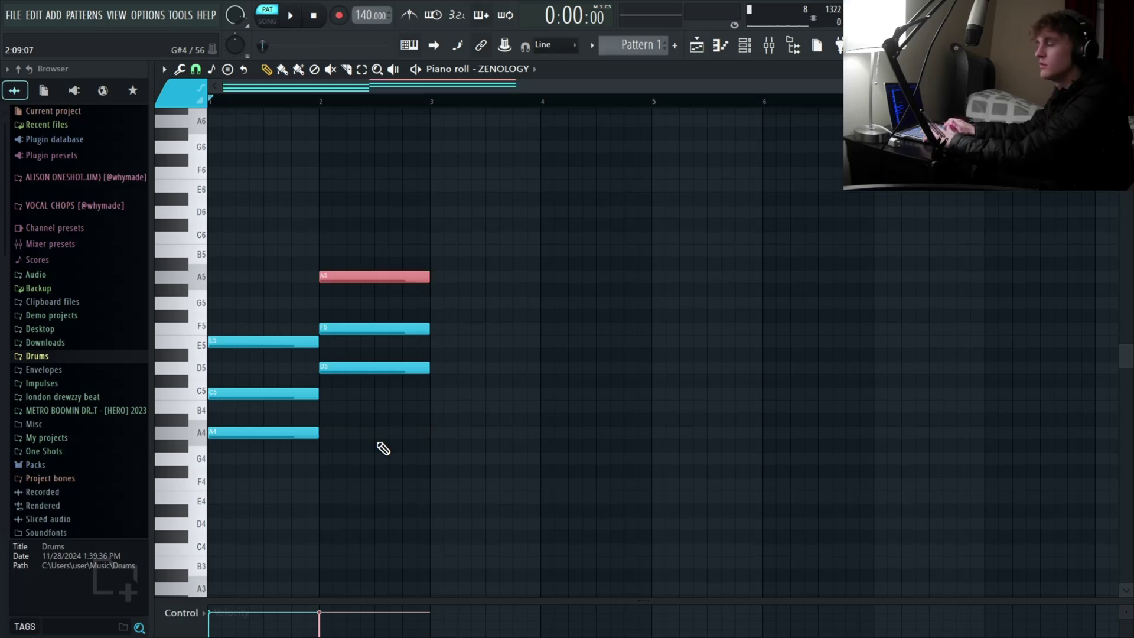
pyautogui.hotkey('ctrl', 'Down')
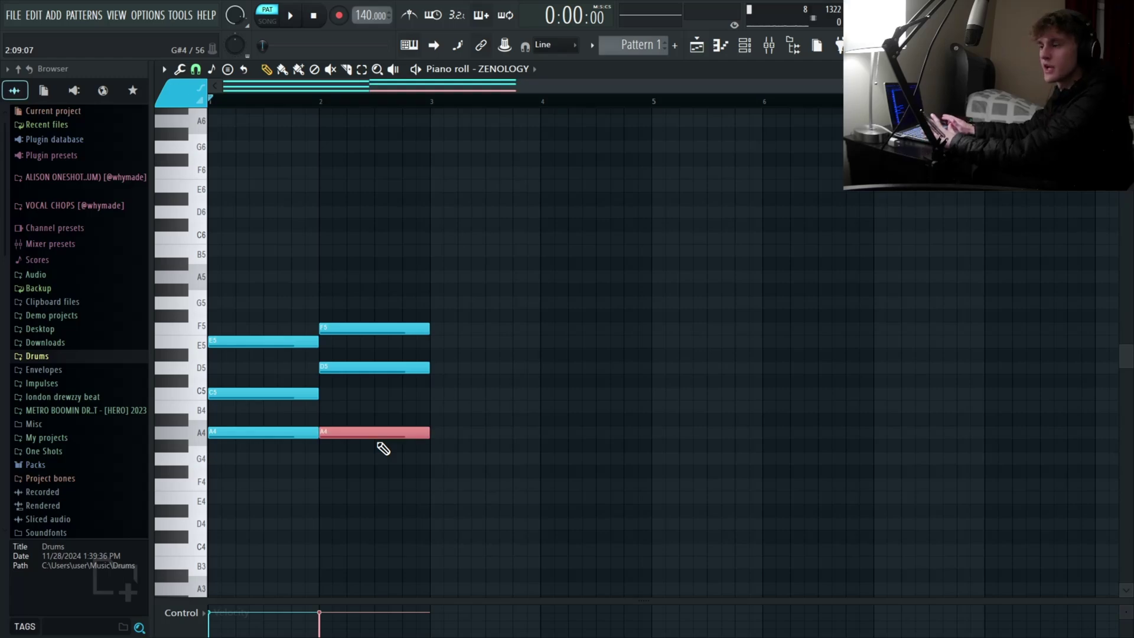
# Step: Clear all notes and draw an E minor chord of E5, G5 and B5 at the start of bar 1
pyautogui.hotkey('ctrl', 'a')
pyautogui.press('Delete')
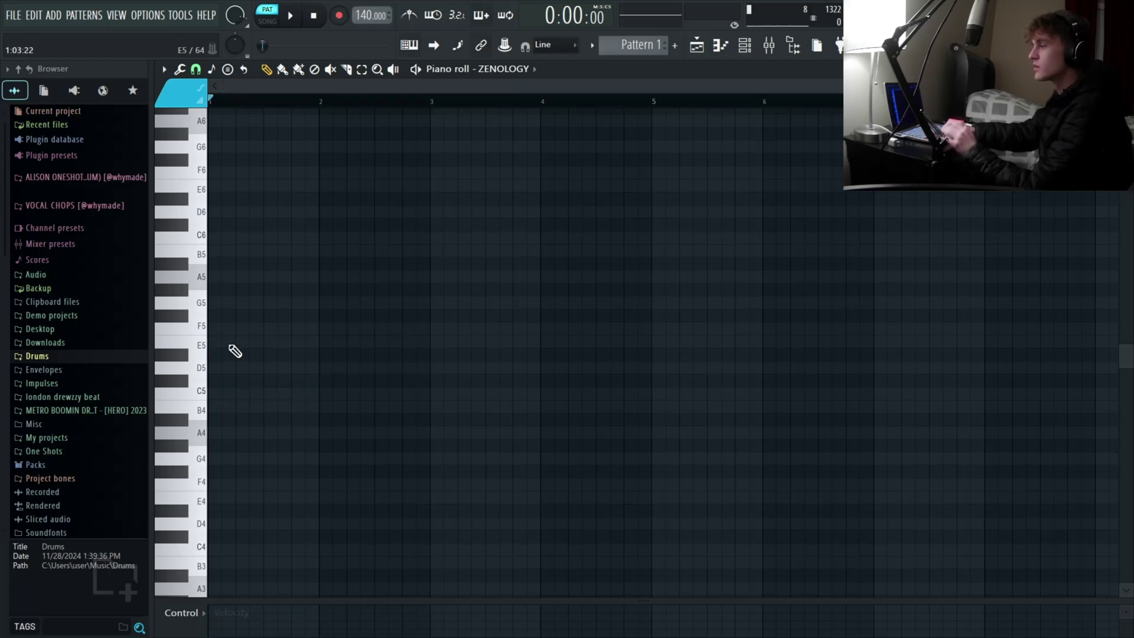
pyautogui.click(225, 346)
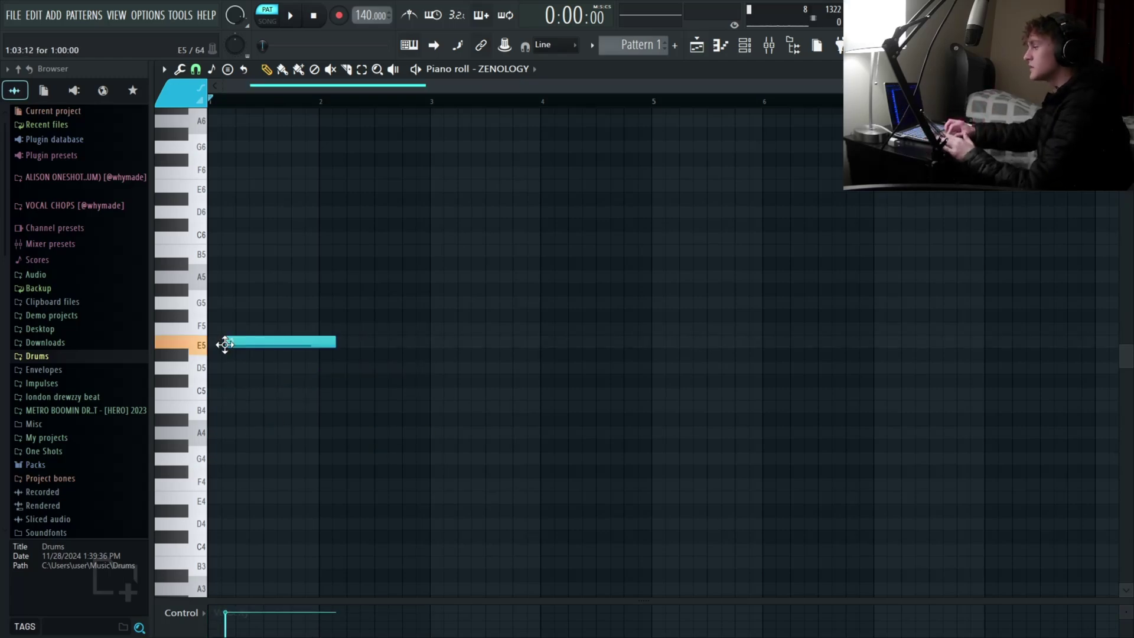
pyautogui.rightClick(227, 346)
pyautogui.click(227, 342)
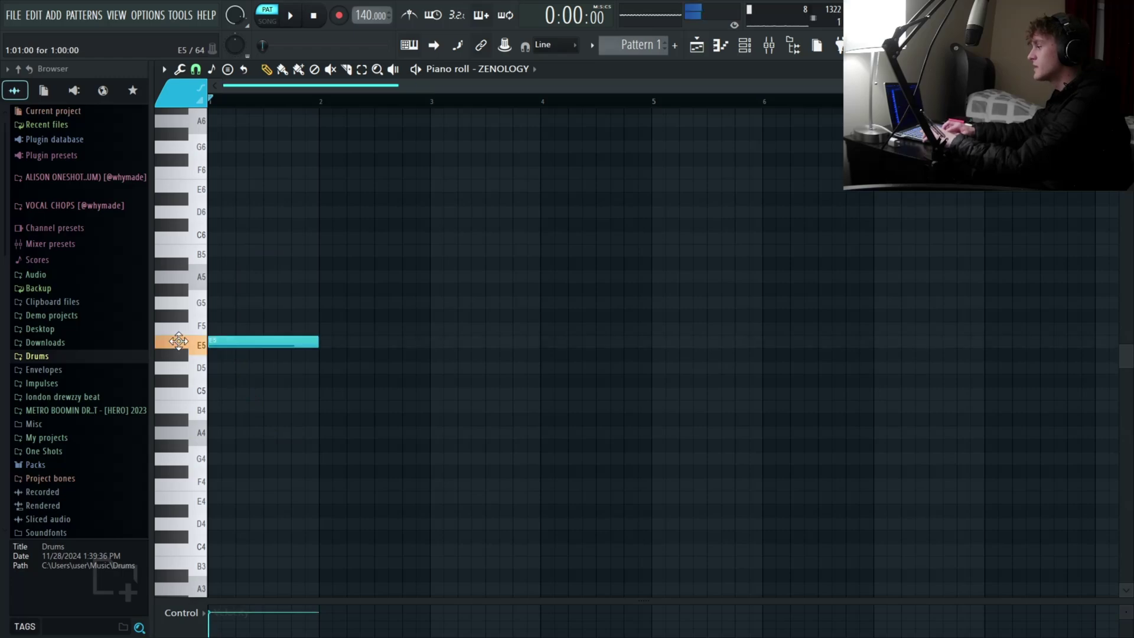
pyautogui.moveTo(233, 302); pyautogui.dragTo(187, 299)
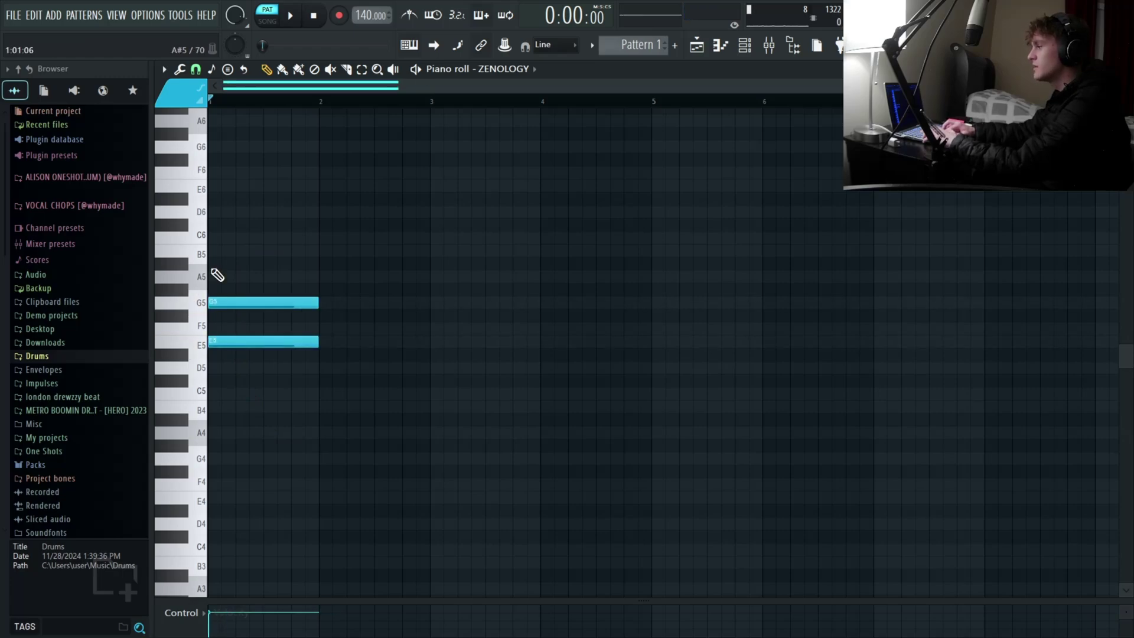
pyautogui.click(224, 251)
# Step: Draw an F major chord of F5, A5 and C6 in bar 2, aligning all three notes to the bar's start
pyautogui.click(324, 327)
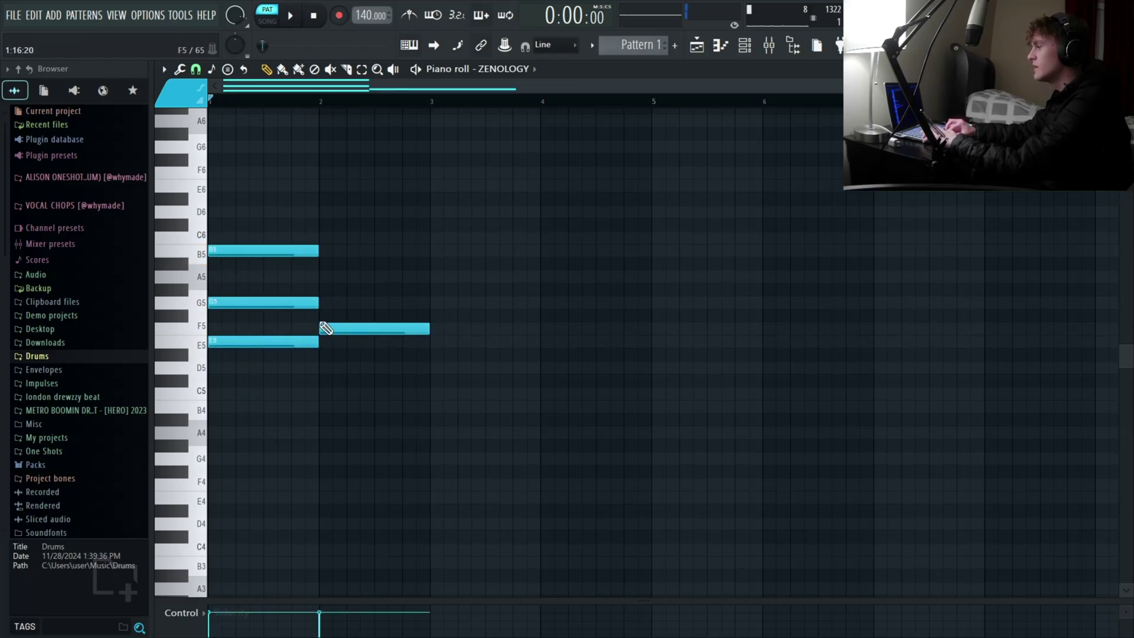
pyautogui.click(326, 277)
pyautogui.click(329, 237)
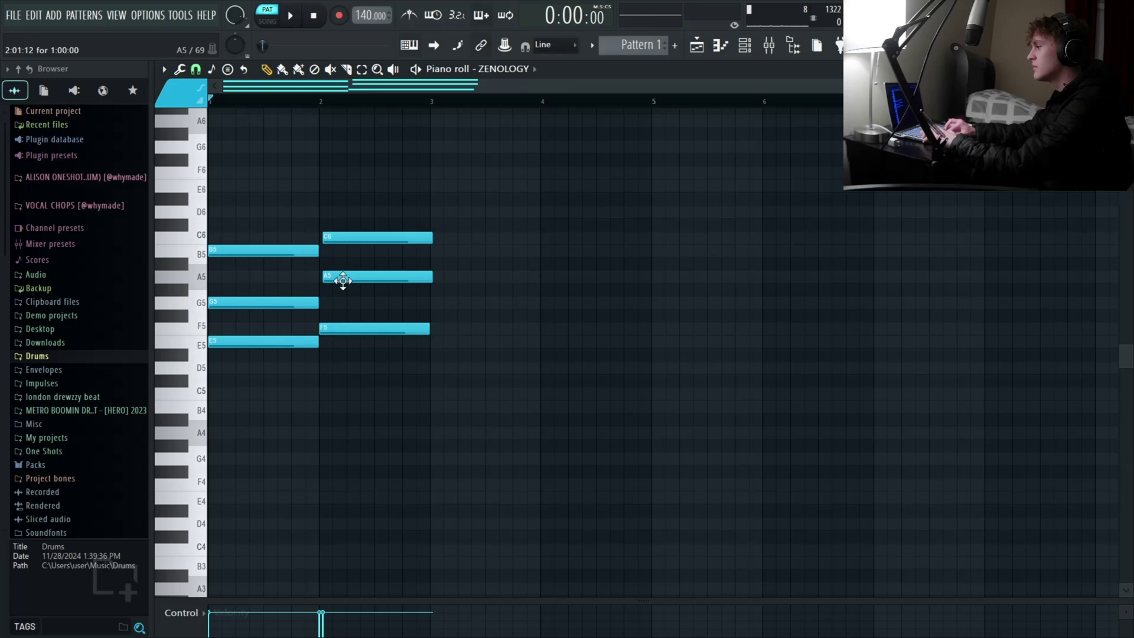
pyautogui.moveTo(339, 275); pyautogui.dragTo(336, 276)
pyautogui.moveTo(340, 238); pyautogui.dragTo(337, 240)
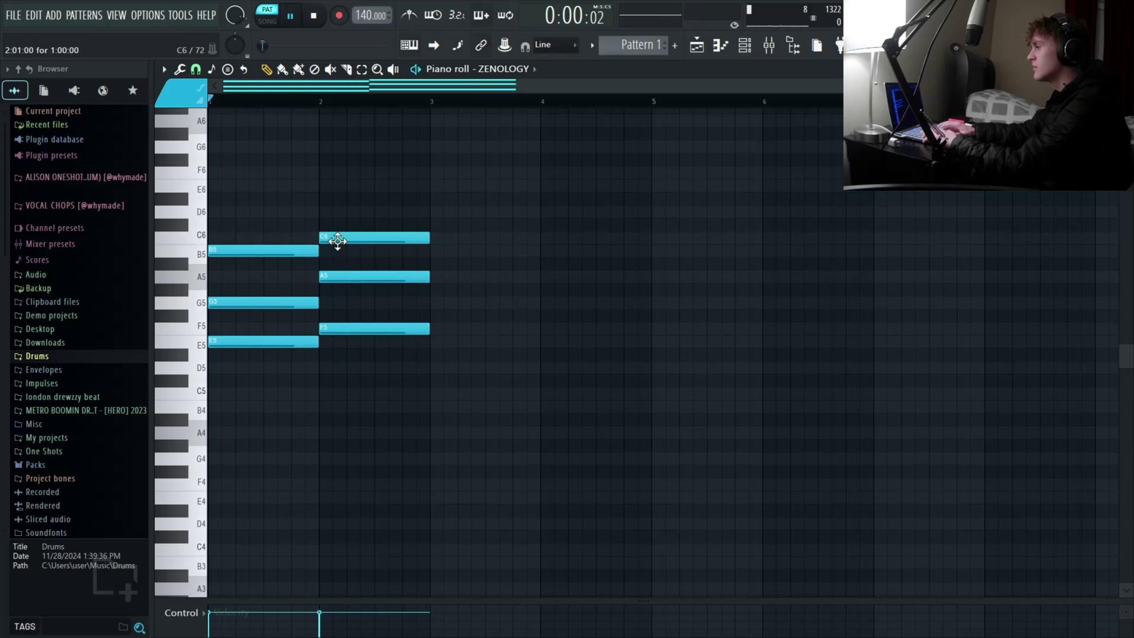
# Step: Play back the E minor and F major chords and clear them from the piano roll
pyautogui.press('space')
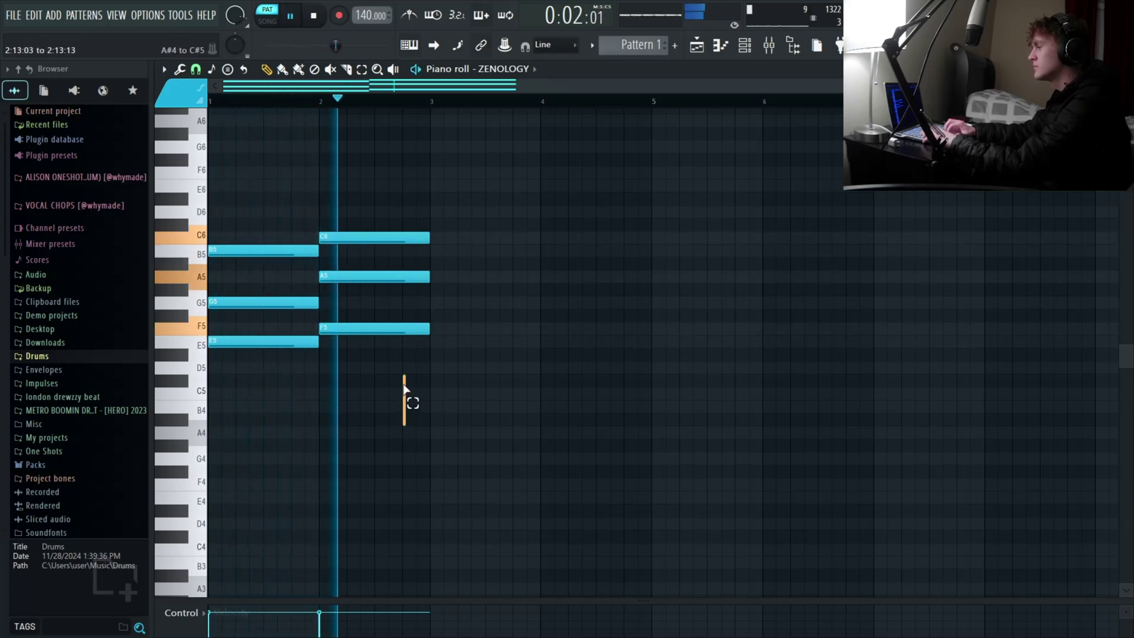
pyautogui.press('space')
pyautogui.moveTo(448, 168); pyautogui.dragTo(199, 460)
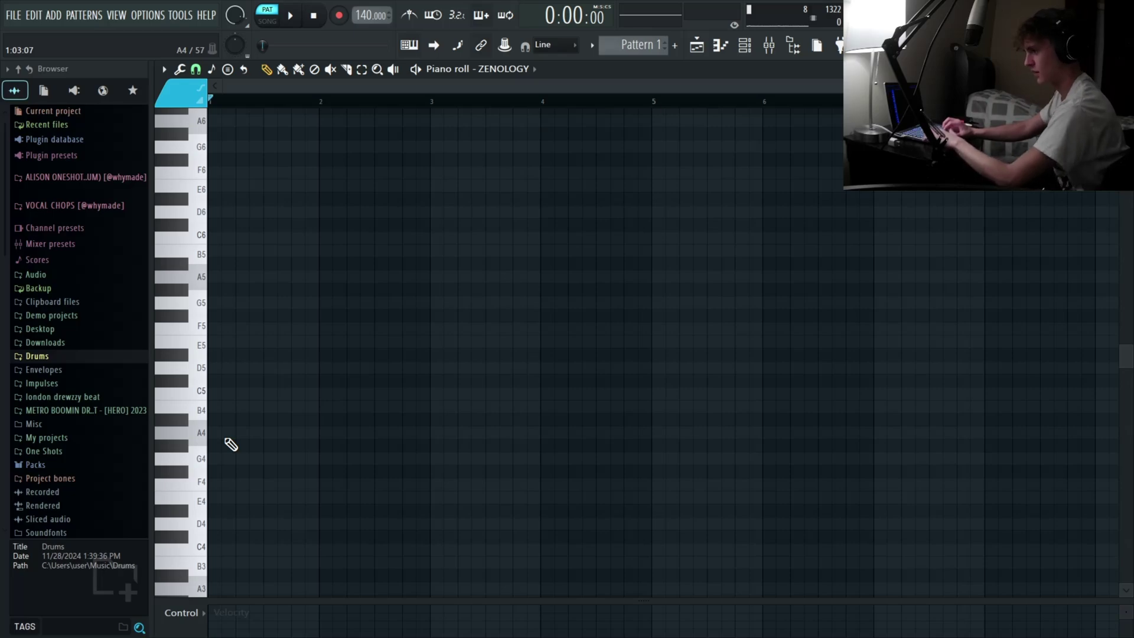
# Step: Draw an A minor chord of A4, C5 and E5 at the start of bar 1
pyautogui.click(225, 432)
pyautogui.click(228, 393)
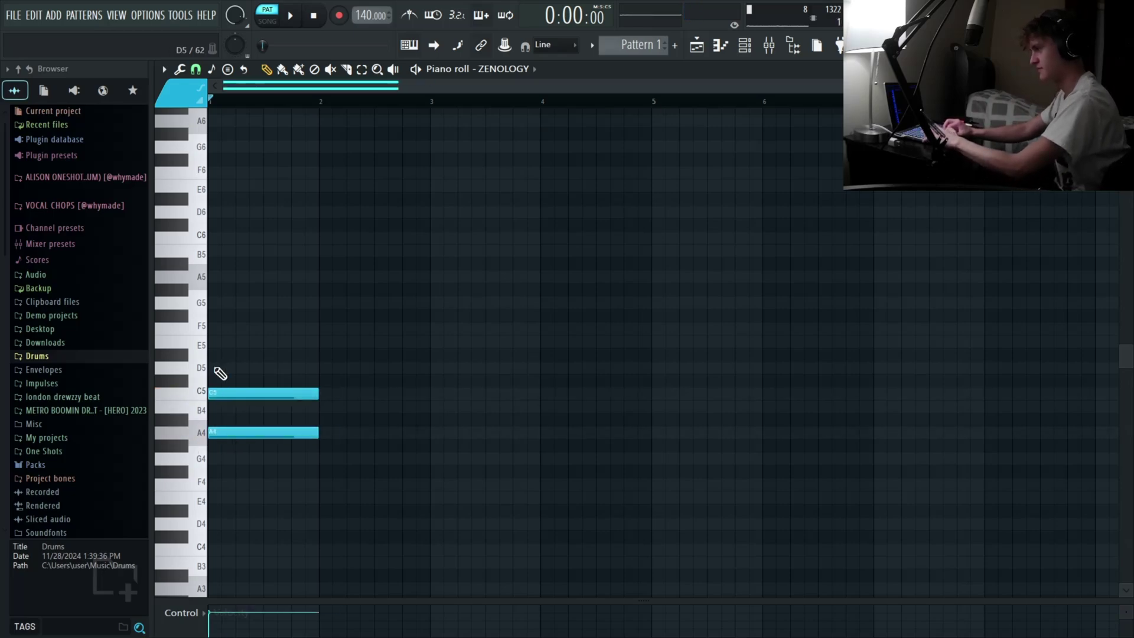
pyautogui.click(228, 340)
# Step: Duplicate the A minor chord into bar 2 and lower the copy's middle note from C5 to B4
pyautogui.moveTo(275, 503); pyautogui.dragTo(296, 325)
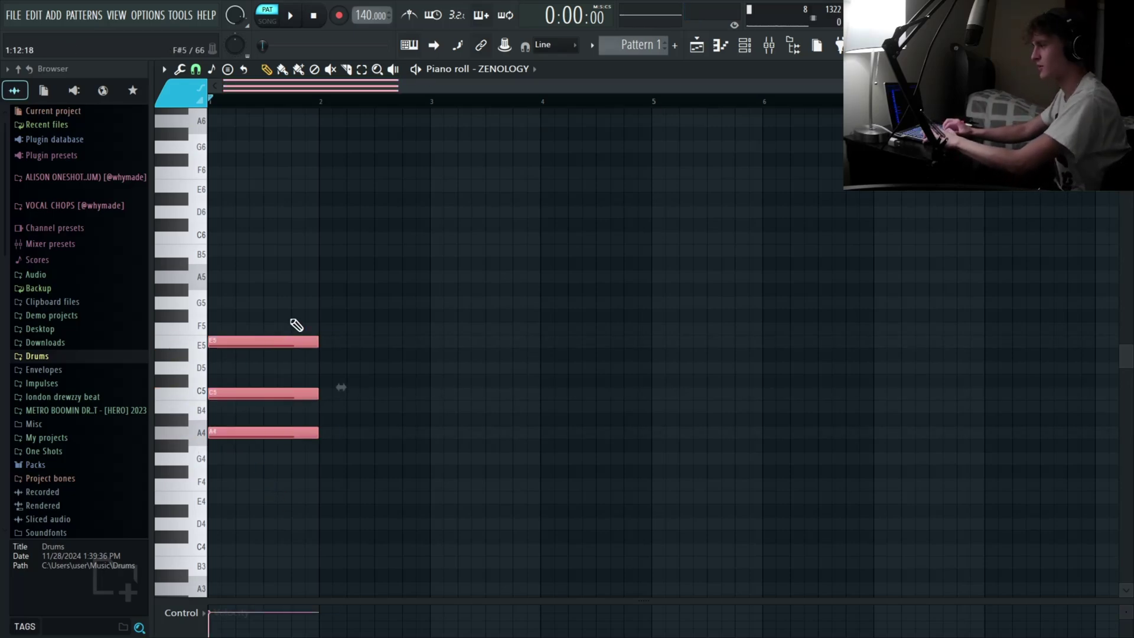
pyautogui.hotkey('ctrl', 'b')
pyautogui.click(362, 394)
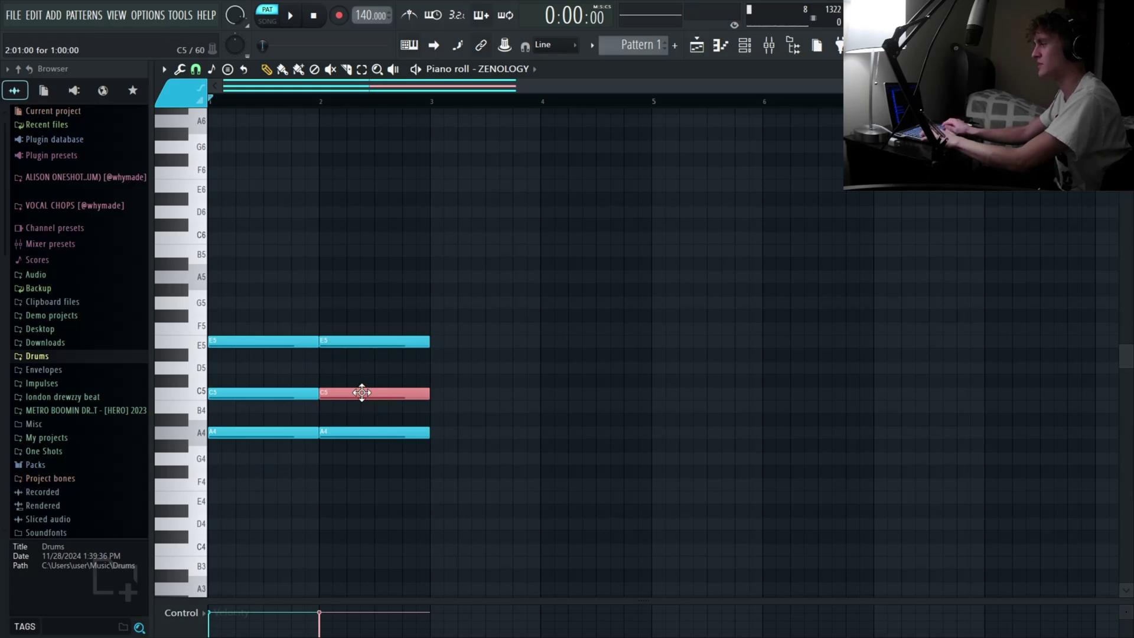
pyautogui.moveTo(362, 392); pyautogui.dragTo(364, 405)
# Step: Play back the chords in bars 1 and 2 and delete all of their notes
pyautogui.press('space')
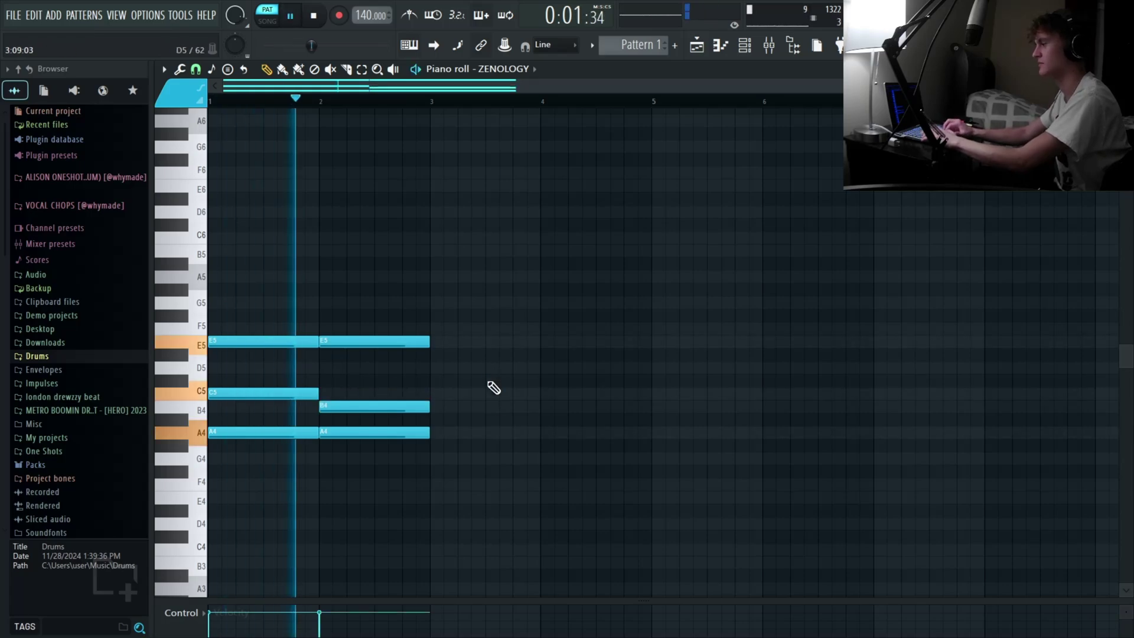
pyautogui.hotkey('ctrl', 'd')
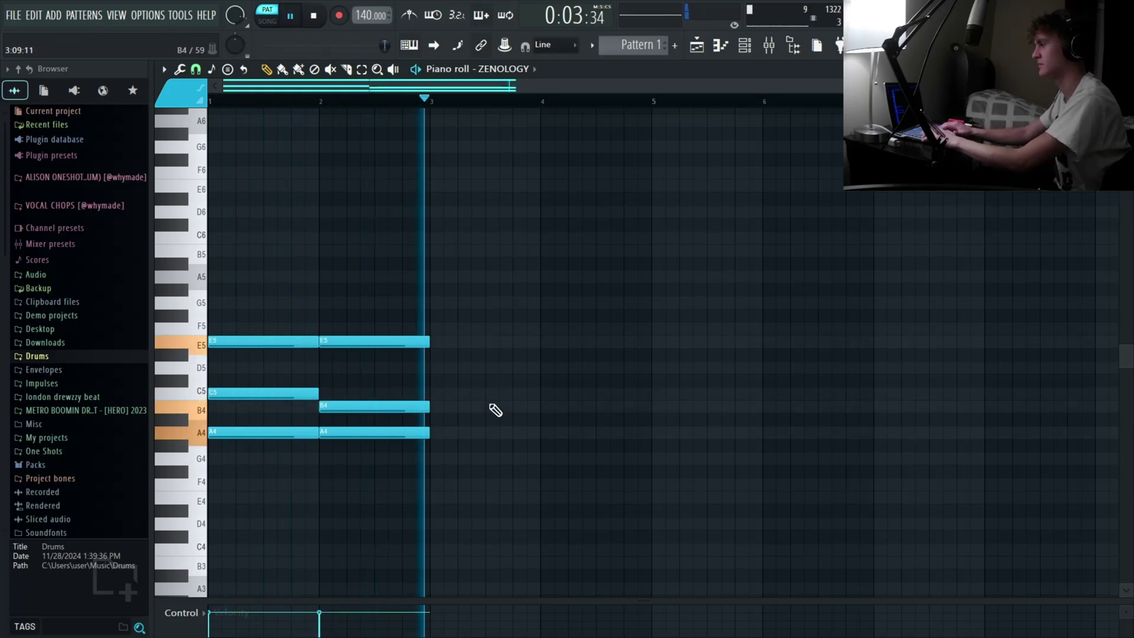
pyautogui.press('space')
pyautogui.moveTo(500, 221); pyautogui.dragTo(198, 599)
pyautogui.press('Delete')
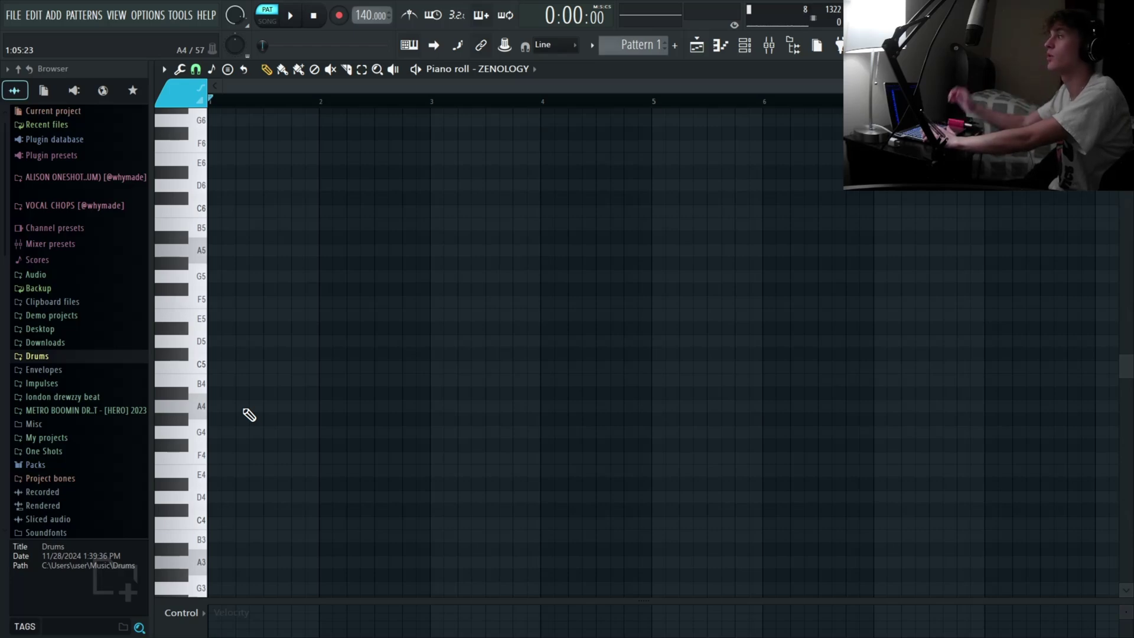
# Step: Draw a four-note minor seventh chord of A4, C5, E5 and G5 in bar 1
pyautogui.click(250, 409)
pyautogui.click(232, 368)
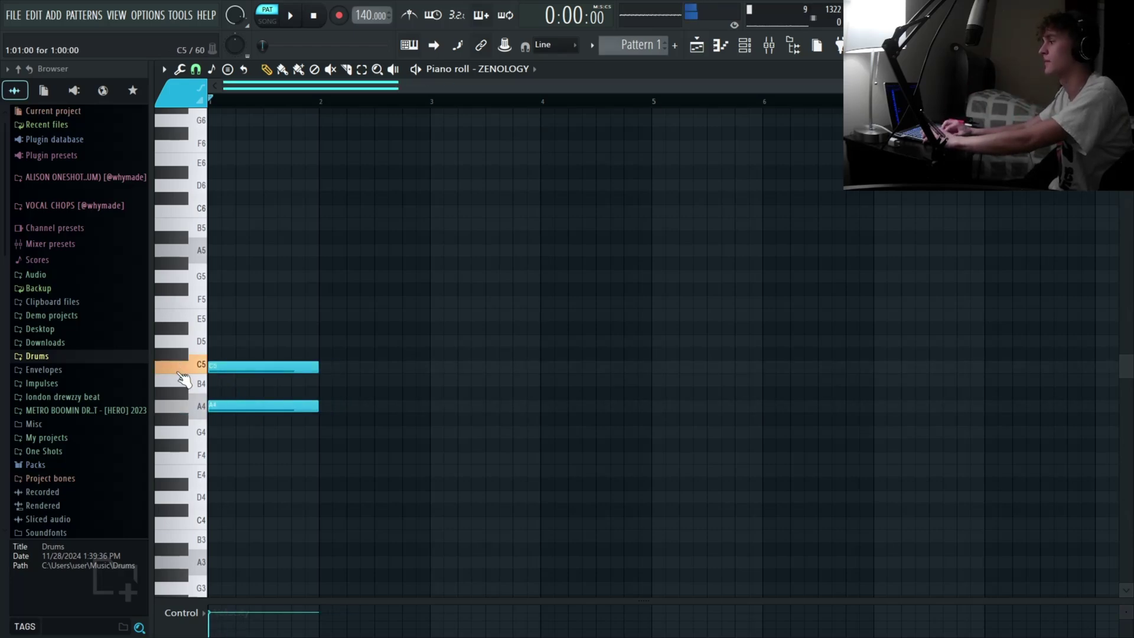
pyautogui.click(235, 317)
pyautogui.click(232, 279)
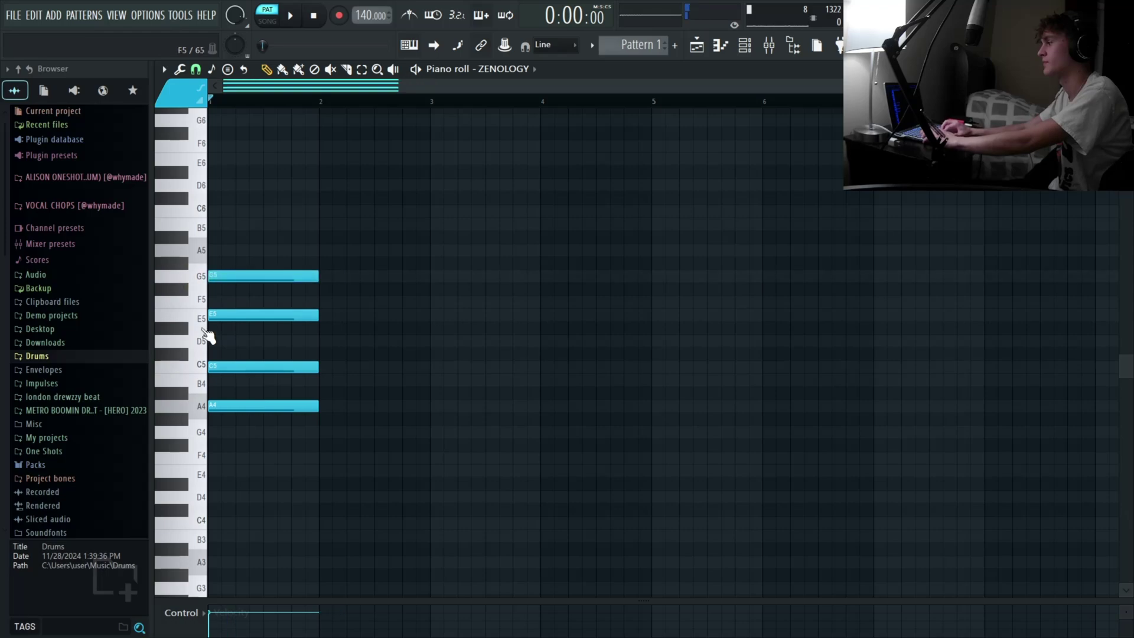
# Step: Move the chord's A4 root up an octave to A5 and back down to A4
pyautogui.keyDown('ctrl'); pyautogui.click(230, 410); pyautogui.keyUp('ctrl')
pyautogui.hotkey('ctrl', 'Up')
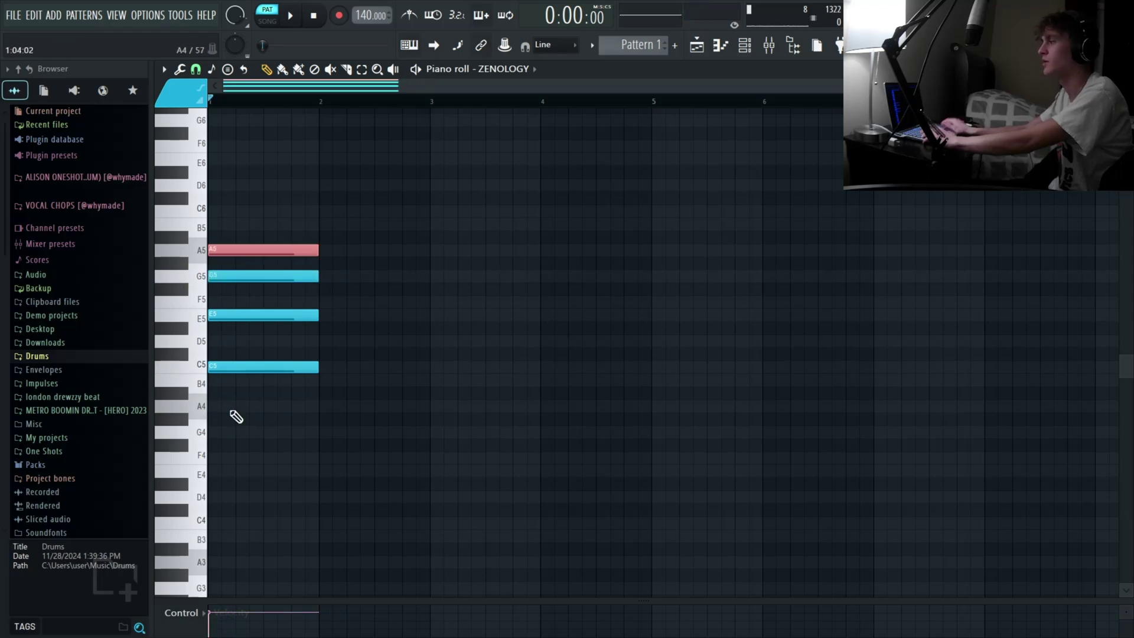
pyautogui.hotkey('ctrl', 'Down')
pyautogui.moveTo(214, 278); pyautogui.dragTo(360, 297)
pyautogui.keyDown('ctrl'); pyautogui.click(298, 410); pyautogui.keyUp('ctrl')
pyautogui.keyDown('ctrl'); pyautogui.click(348, 343); pyautogui.keyUp('ctrl')
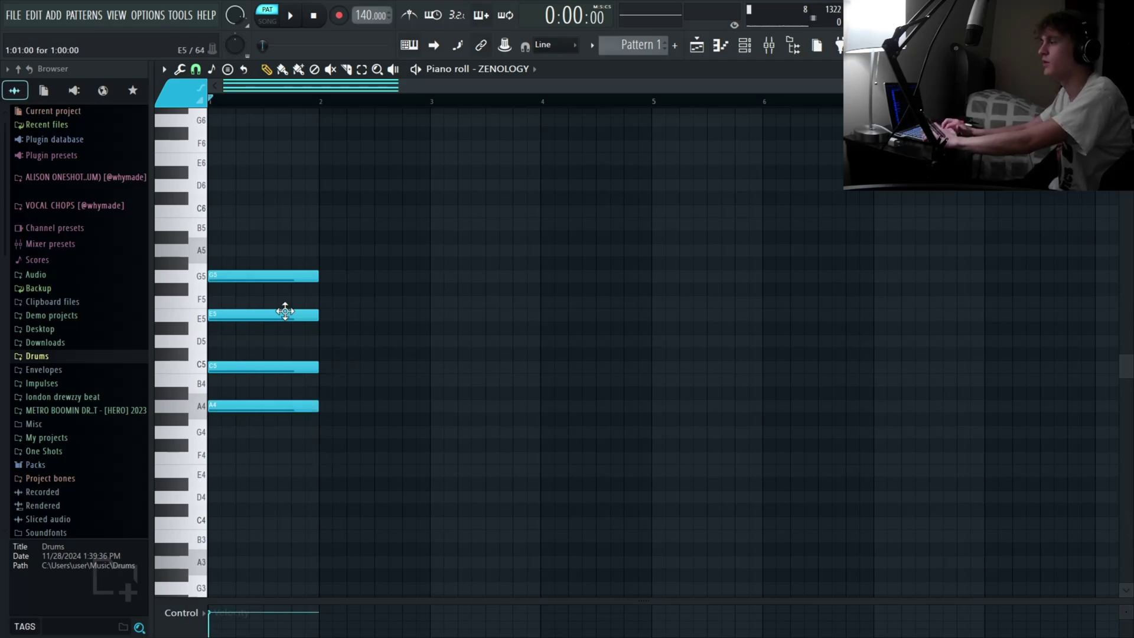
# Step: Lower the chord's G5 note by an octave and raise it back to G5 one semitone at a time
pyautogui.moveTo(285, 311); pyautogui.dragTo(304, 260)
pyautogui.hotkey('ctrl', 'Down')
pyautogui.hotkey('shift', 'Up')
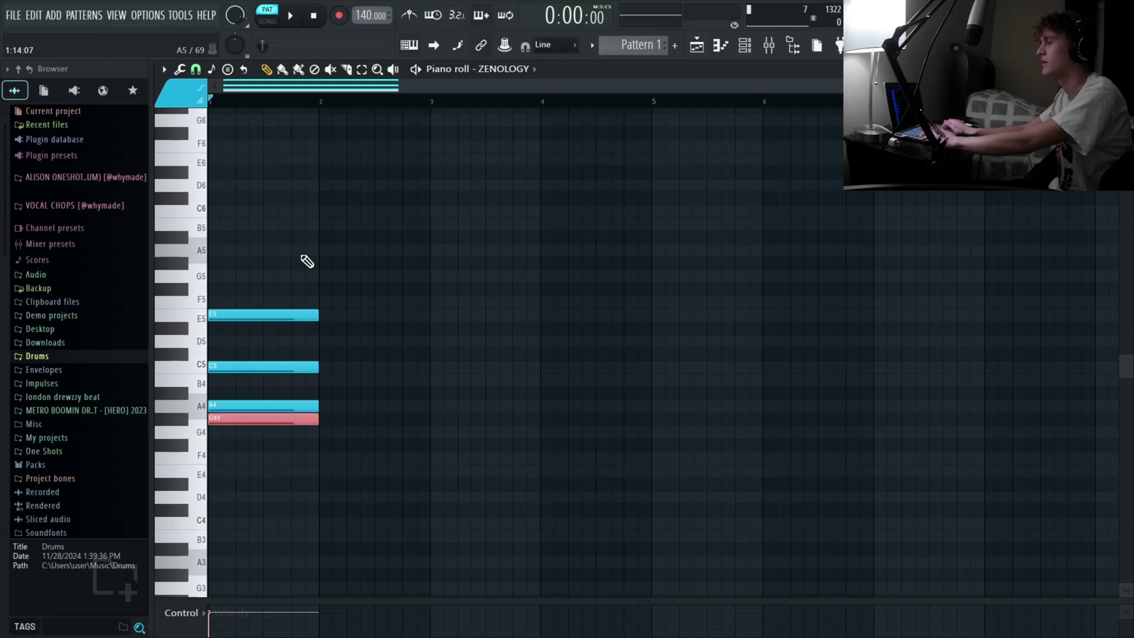
pyautogui.hotkey('shift', 'Up')
pyautogui.hotkey('shift', 'Up')
pyautogui.hotkey('shift', 'Up')
pyautogui.hotkey('shift', 'Up')
pyautogui.hotkey('shift', 'Up')
pyautogui.hotkey('shift', 'Up')
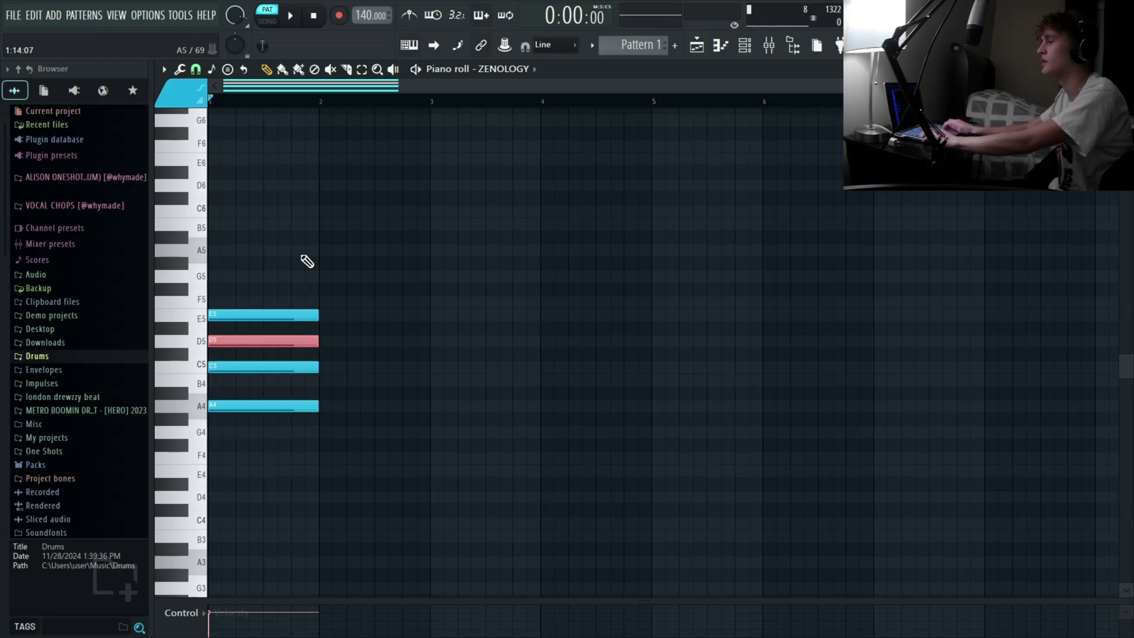
pyautogui.hotkey('shift', 'Up')
pyautogui.hotkey('shift', 'Up')
pyautogui.hotkey('shift', 'Up')
pyautogui.hotkey('shift', 'Up')
pyautogui.hotkey('shift', 'Up')
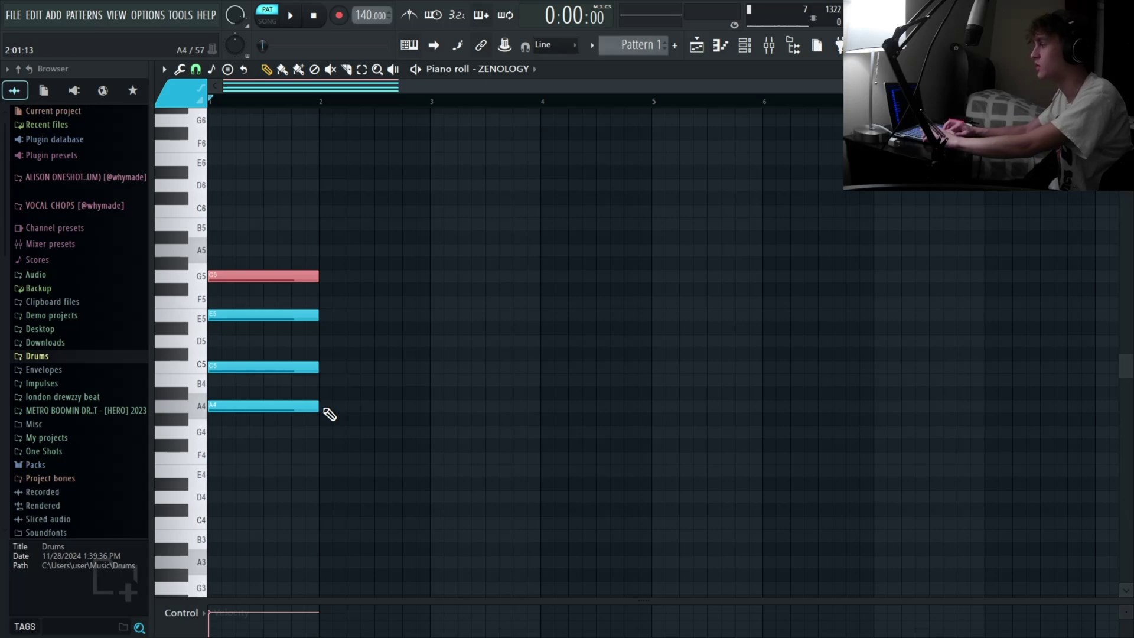
# Step: Draw a major seventh chord of A4, C#5, E5 and G#5 in bar 2, aligned to the bar's start
pyautogui.click(323, 406)
pyautogui.click(327, 403)
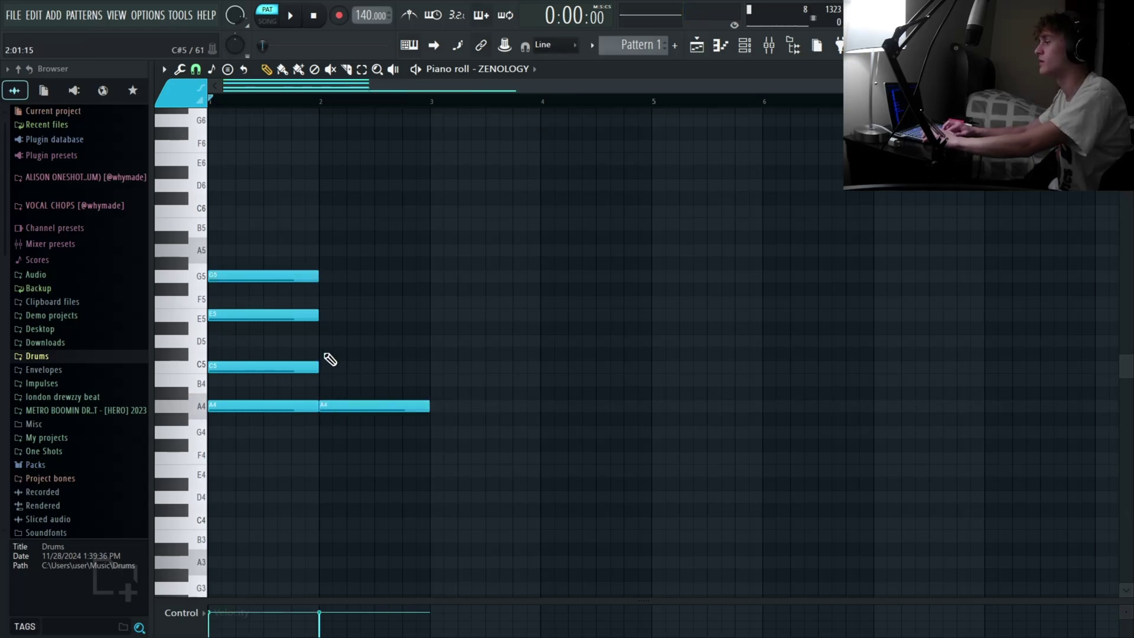
pyautogui.click(325, 354)
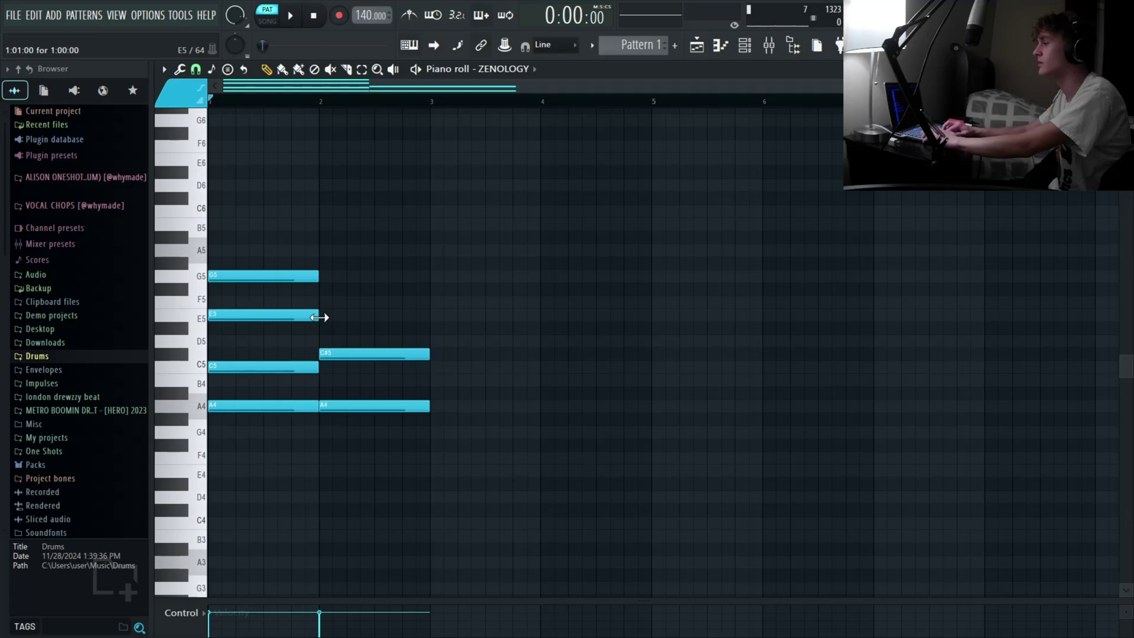
pyautogui.click(322, 314)
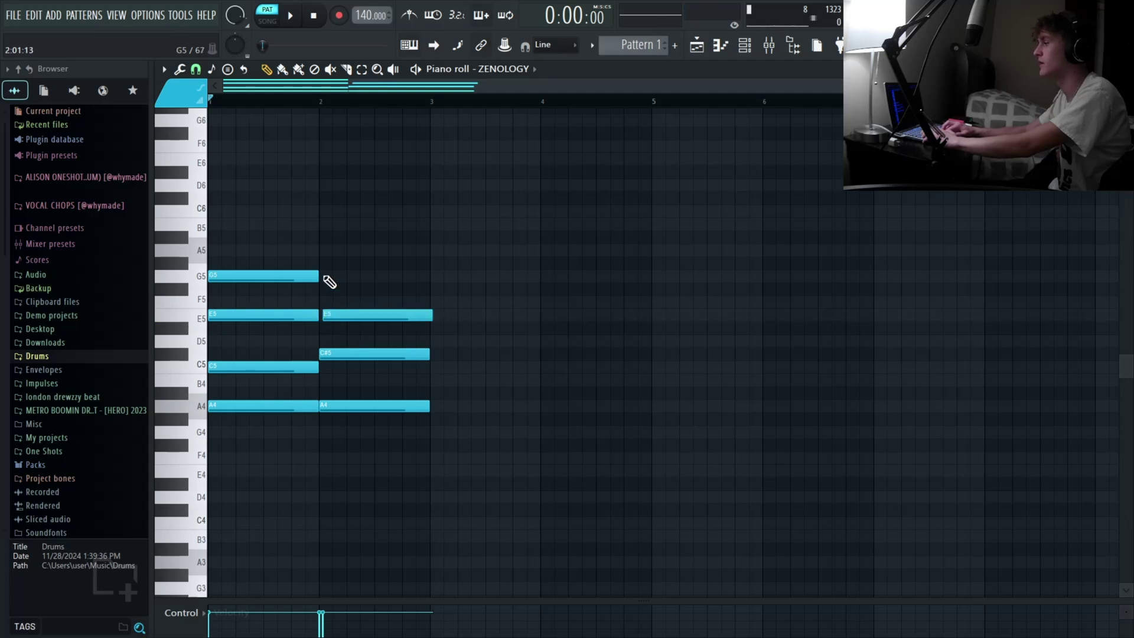
pyautogui.click(322, 263)
pyautogui.moveTo(354, 316); pyautogui.dragTo(352, 318)
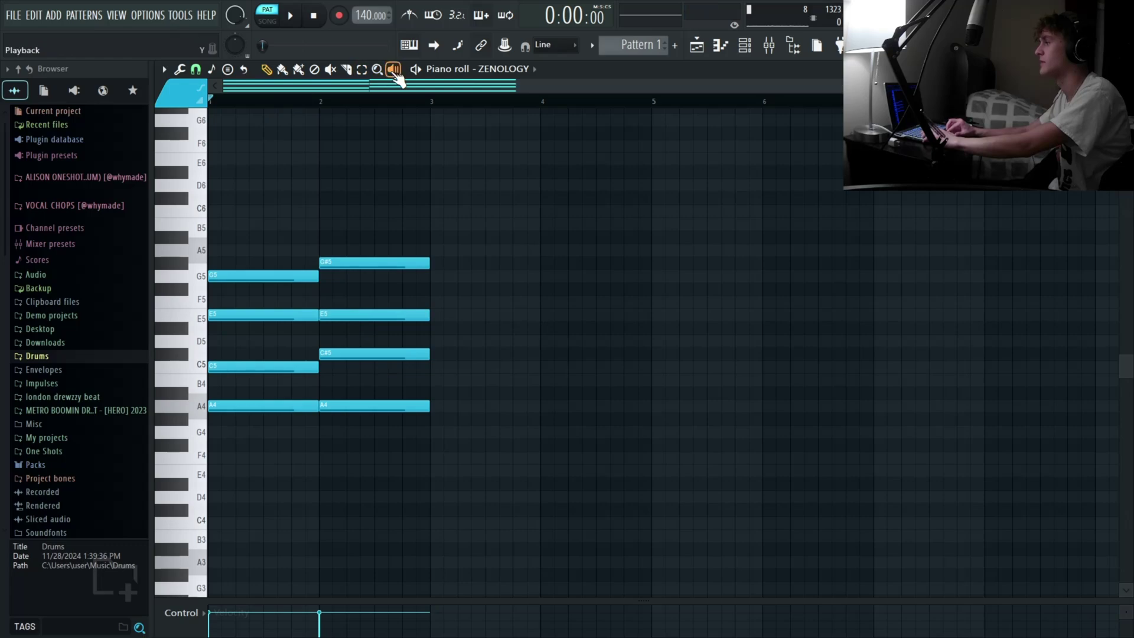
# Step: Audition the two seventh chords with the Playback tool and remove the bar 2 chord
pyautogui.click(394, 70)
pyautogui.moveTo(274, 254); pyautogui.dragTo(353, 250)
pyautogui.moveTo(353, 250); pyautogui.dragTo(353, 250)
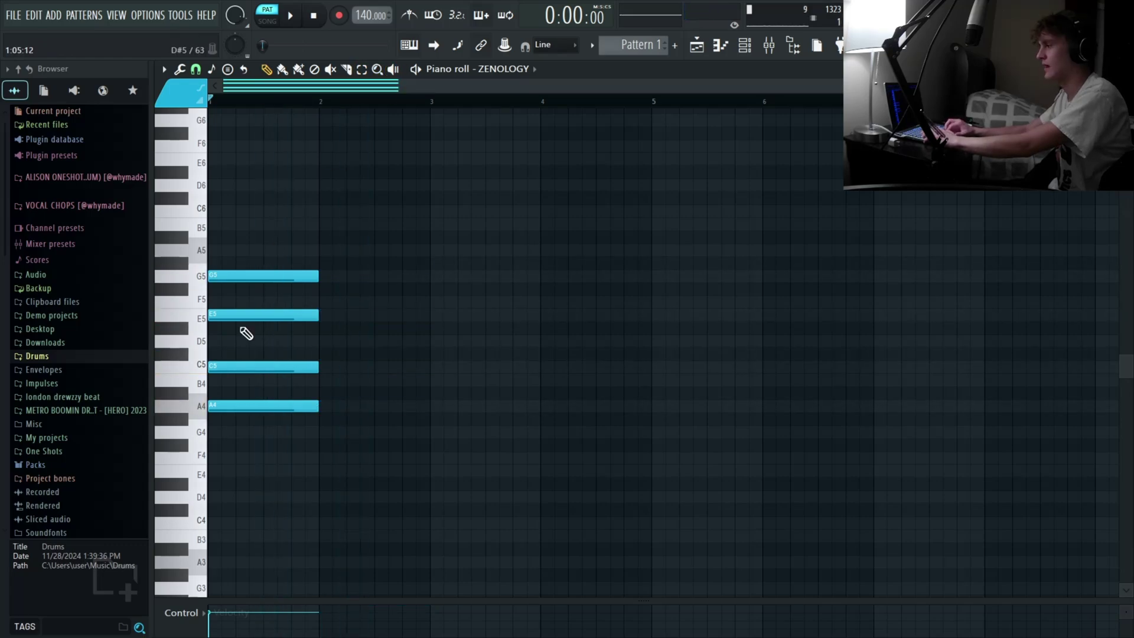
# Step: Remove the G5 note from the bar 1 chord, play back the A minor triad and add G5 again
pyautogui.rightClick(266, 281)
pyautogui.press('space')
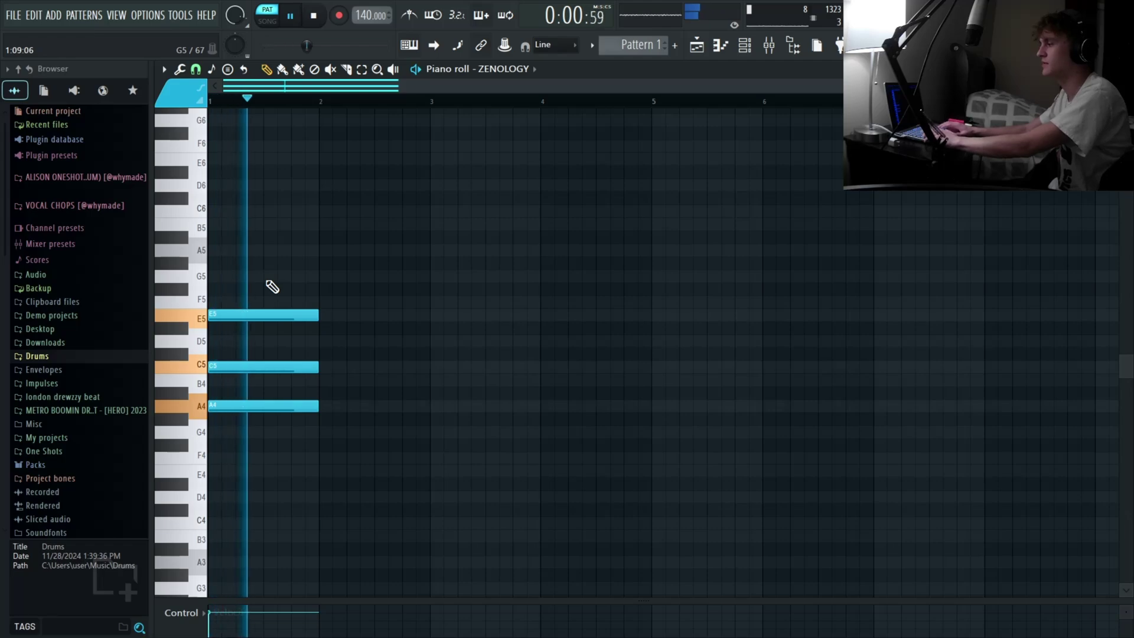
pyautogui.press('space')
pyautogui.click(269, 277)
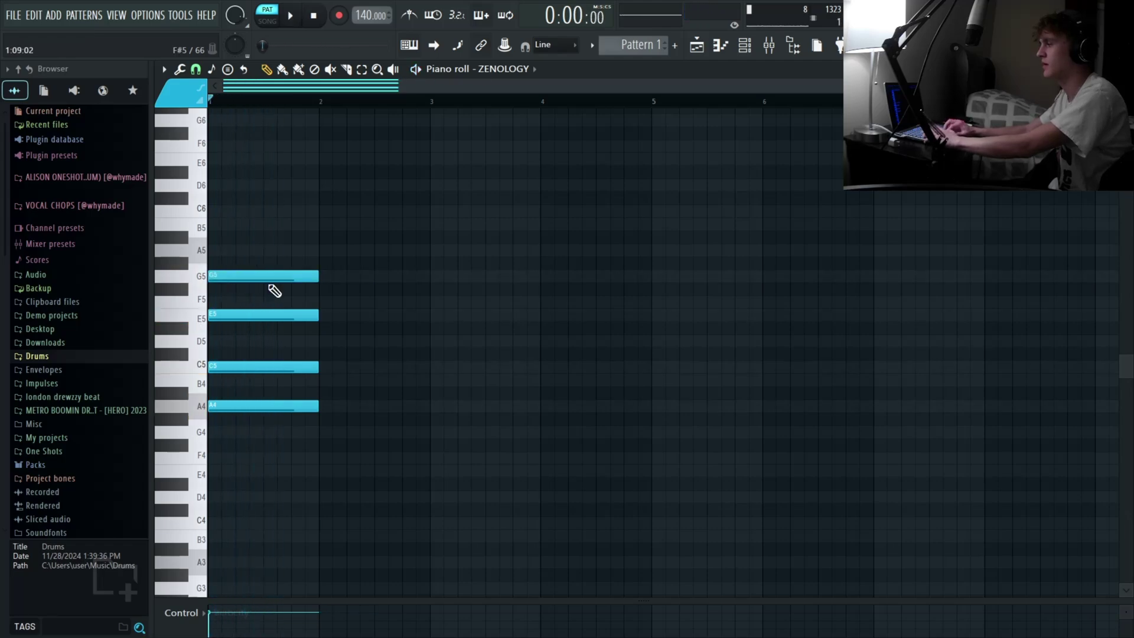
# Step: Play back the bar 1 seventh chord, add a B5 note on top aligned to its start, and audition the extended chord
pyautogui.press('space')
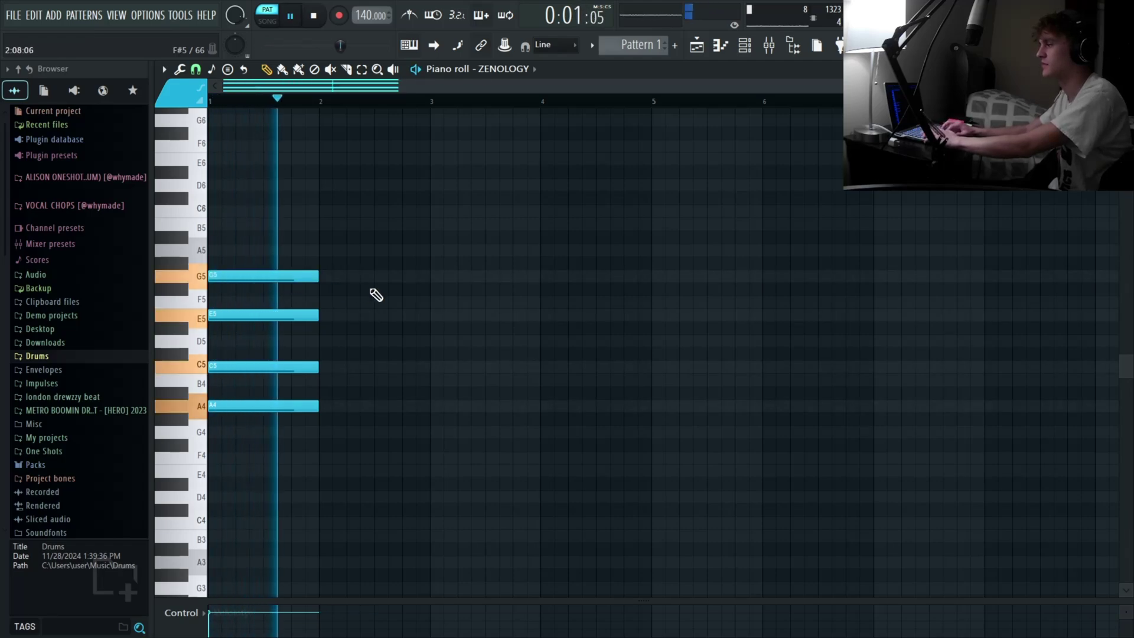
pyautogui.press('space')
pyautogui.moveTo(367, 217); pyautogui.dragTo(235, 427)
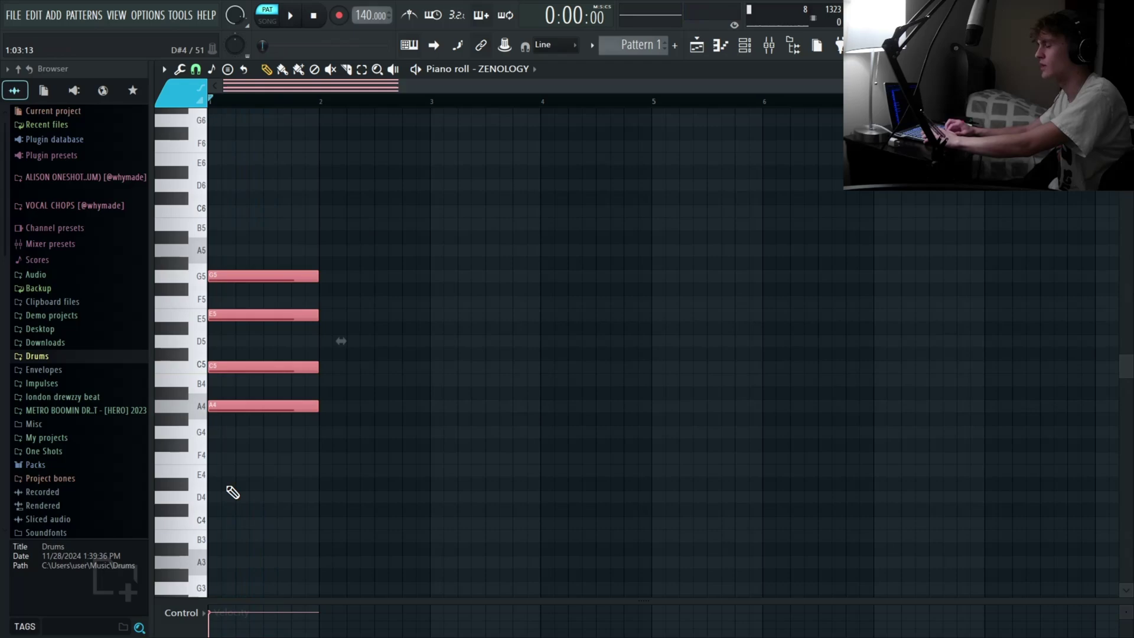
pyautogui.scroll(-1, 429, 452)
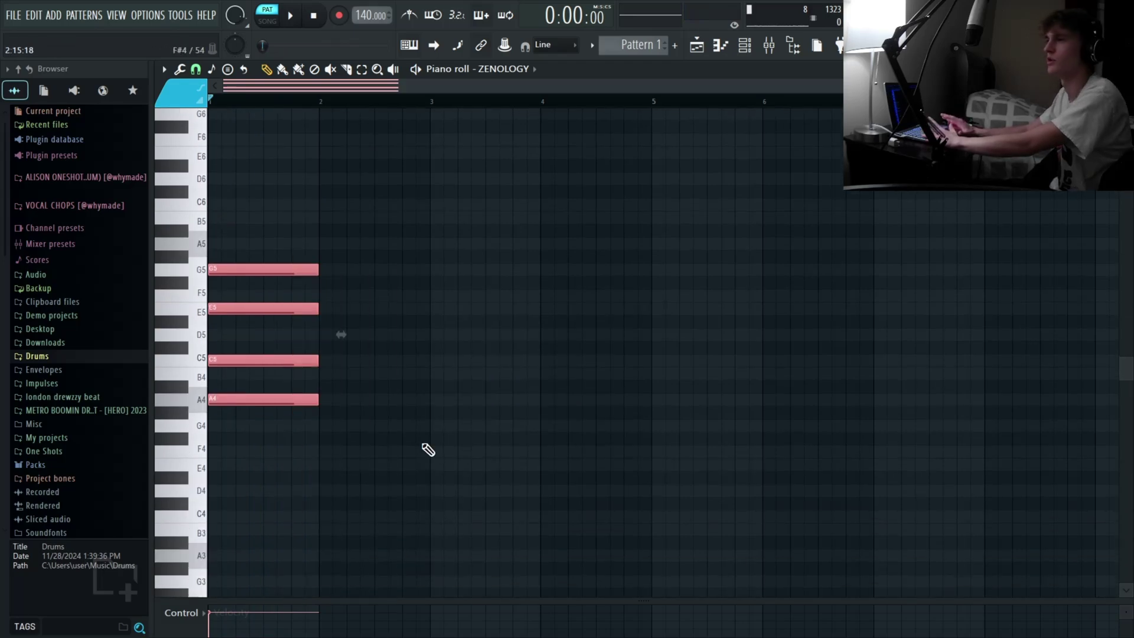
pyautogui.hotkey('ctrl', 'd')
pyautogui.moveTo(223, 220); pyautogui.dragTo(154, 223)
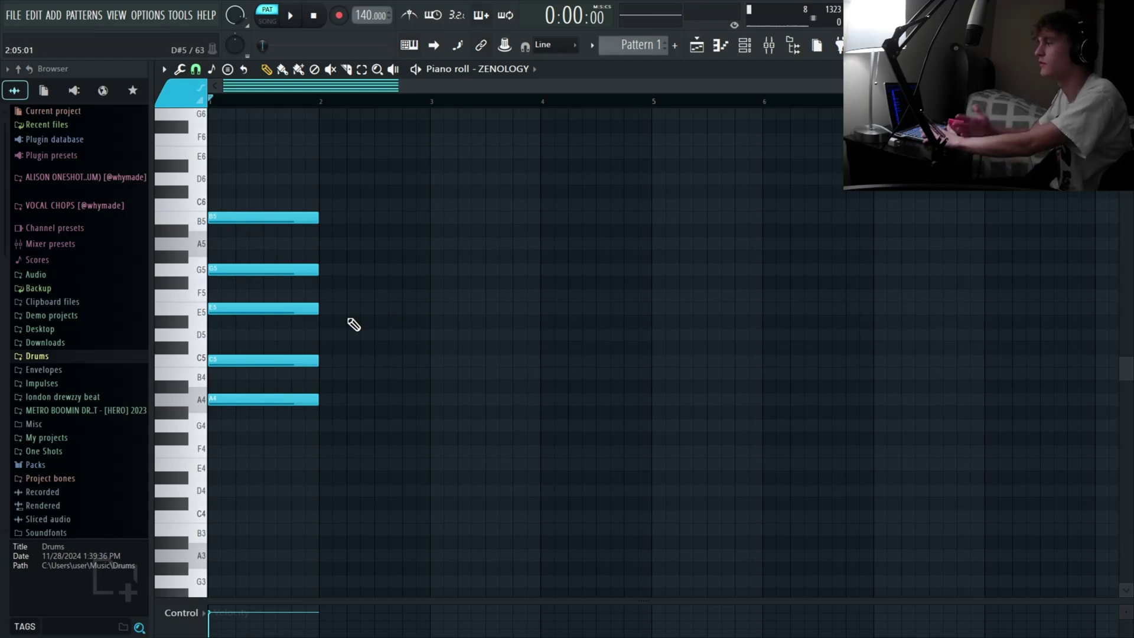
pyautogui.press('space')
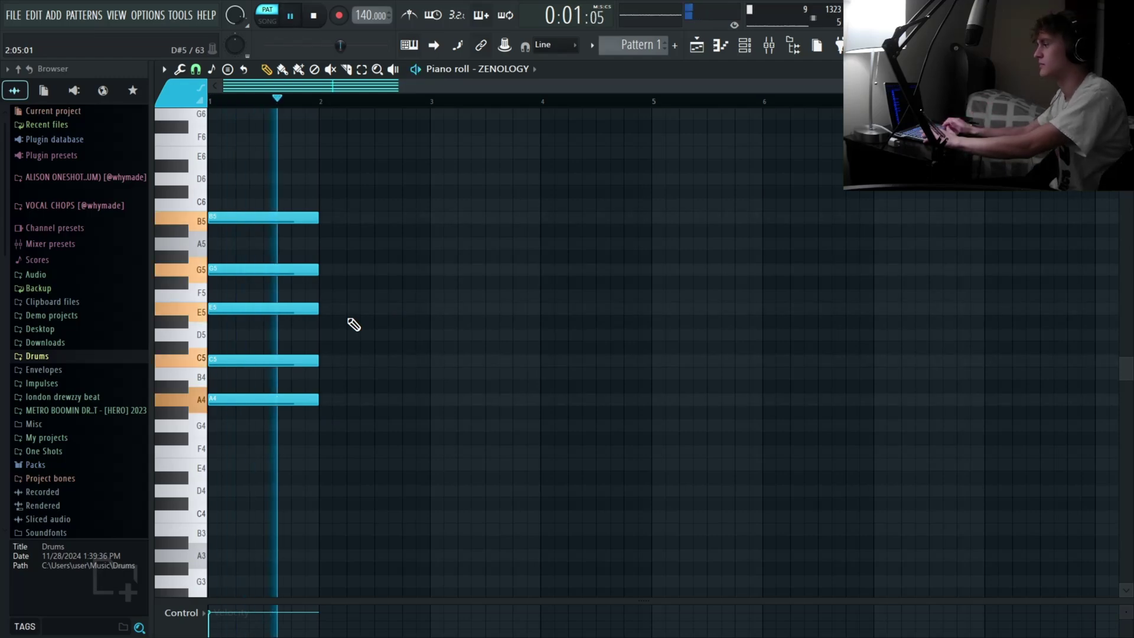
pyautogui.press('space')
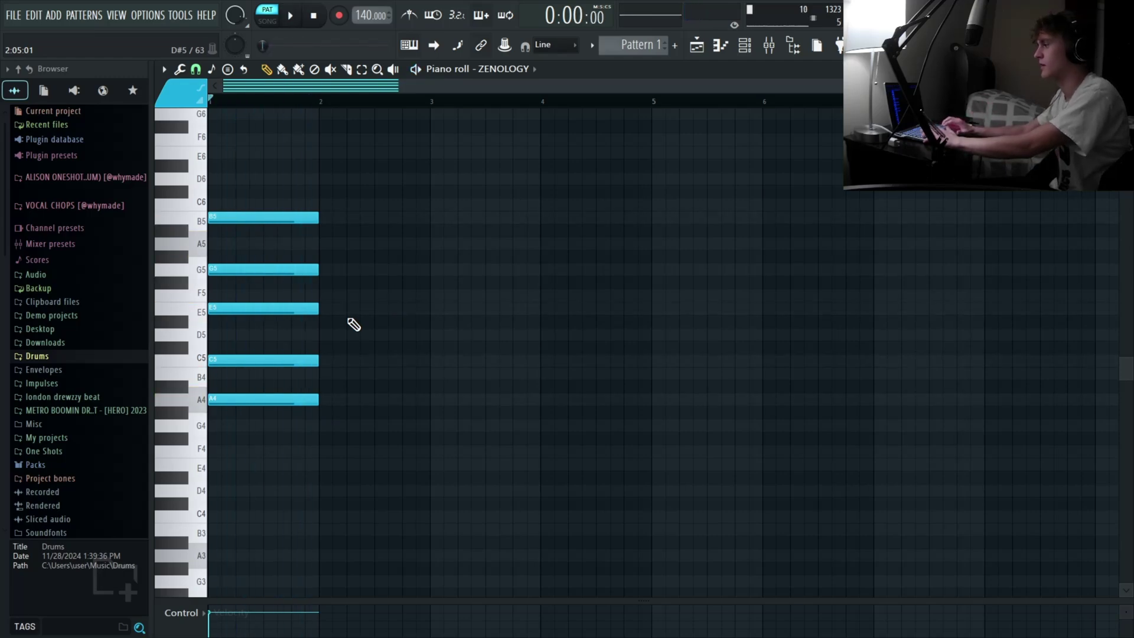
# Step: Add a D6 note above B5 in the bar 1 chord, play the chord back and remove D6 again
pyautogui.click(249, 180)
pyautogui.press('space')
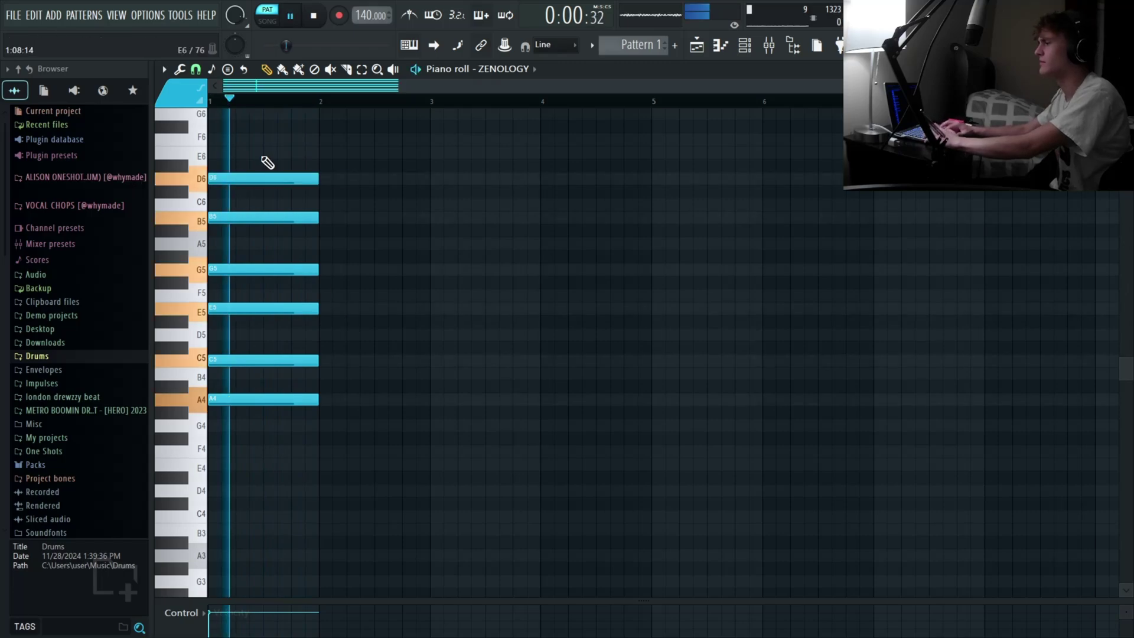
pyautogui.press('space')
pyautogui.rightClick(263, 180)
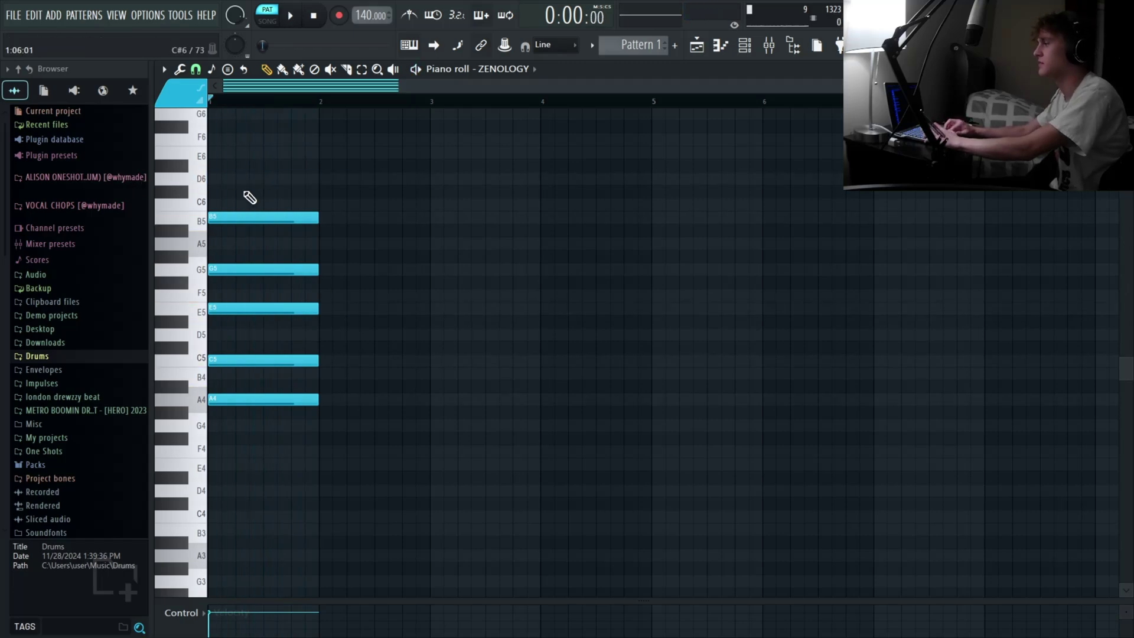
# Step: Stack D6 and F6 on top of the bar 1 chord, play it back, and delete the notes above G5
pyautogui.click(239, 180)
pyautogui.click(242, 139)
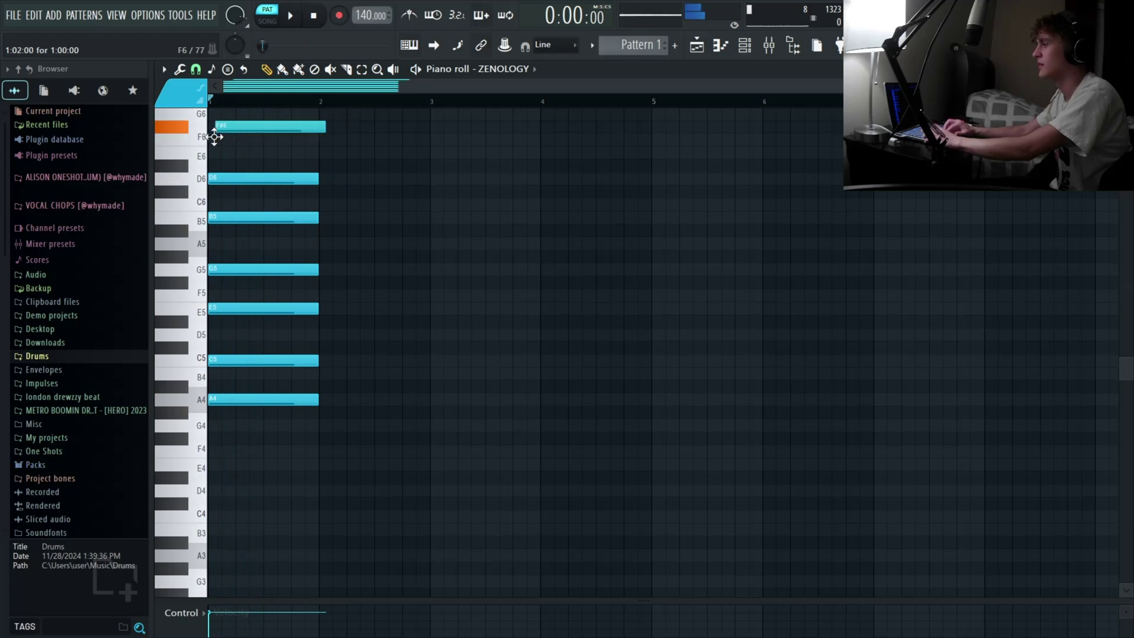
pyautogui.press('space')
pyautogui.press('space')
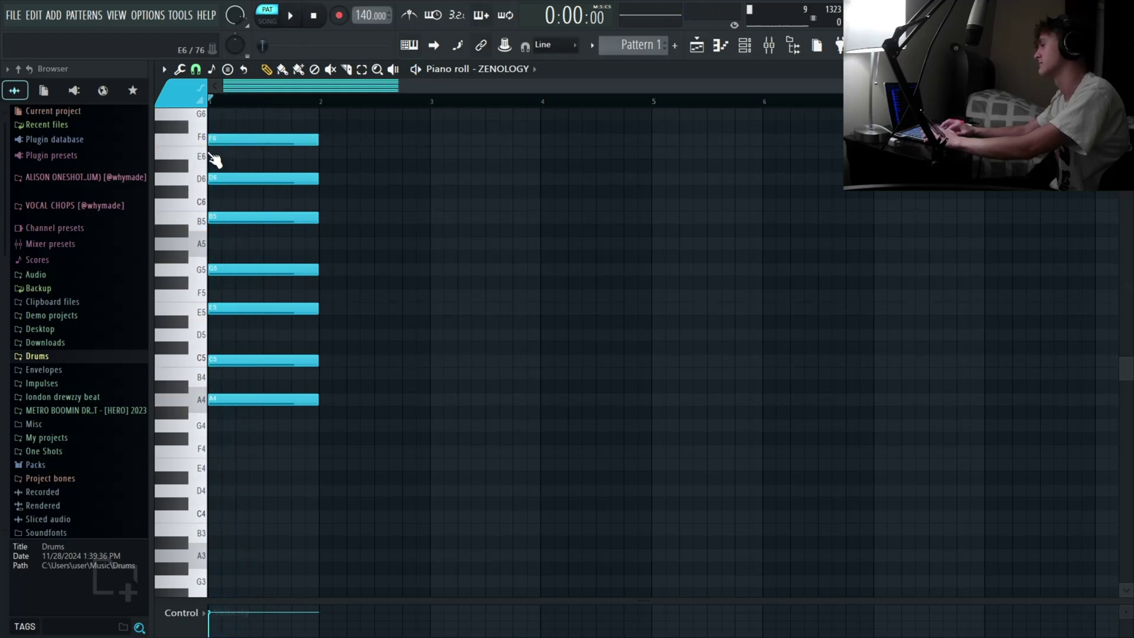
pyautogui.moveTo(264, 127); pyautogui.dragTo(289, 220)
pyautogui.press('Delete')
# Step: Raise the chord's C5 note by an octave to C6 and play back the new voicing twice
pyautogui.moveTo(321, 383); pyautogui.dragTo(283, 351)
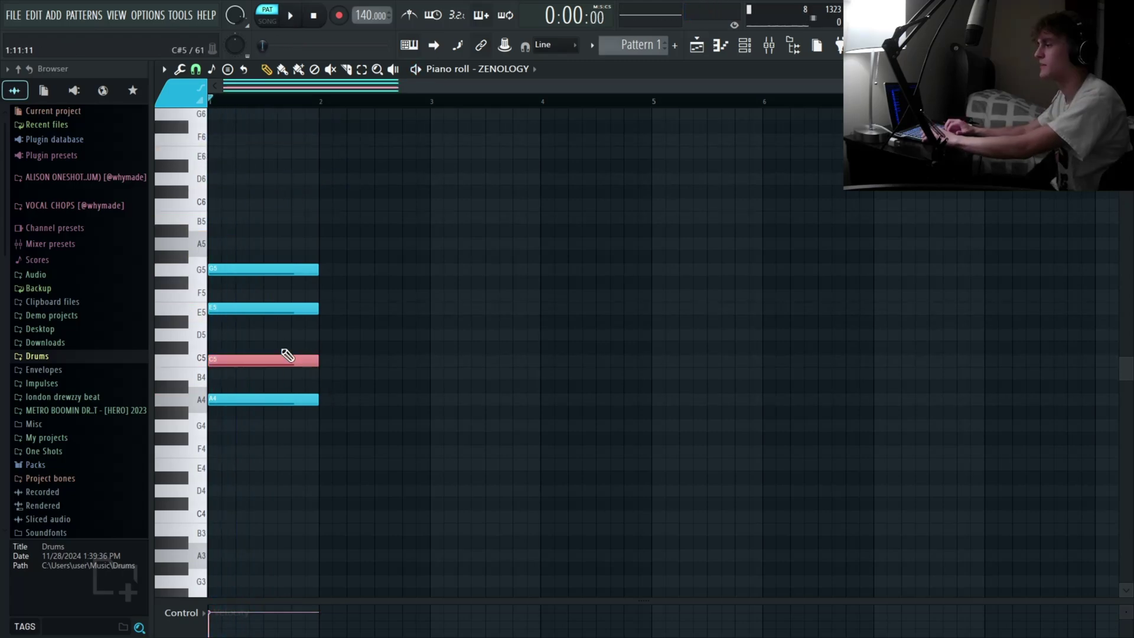
pyautogui.moveTo(543, 418); pyautogui.dragTo(296, 362)
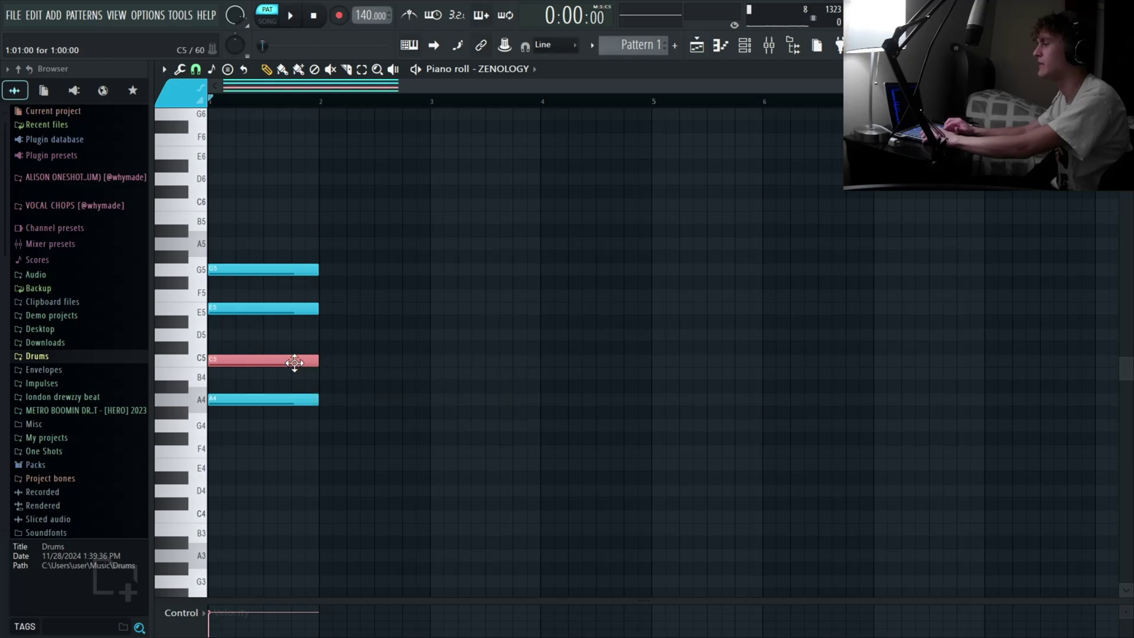
pyautogui.hotkey('ctrl', 'Up')
pyautogui.click(379, 387)
pyautogui.press('space')
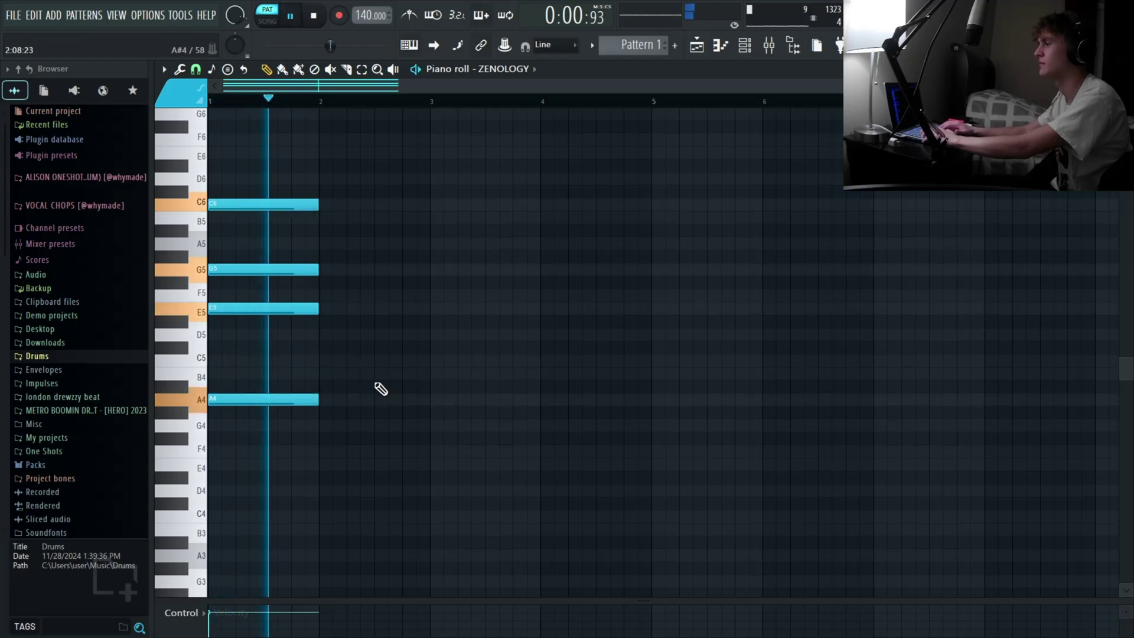
pyautogui.press('space')
pyautogui.press('space')
pyautogui.press('space')
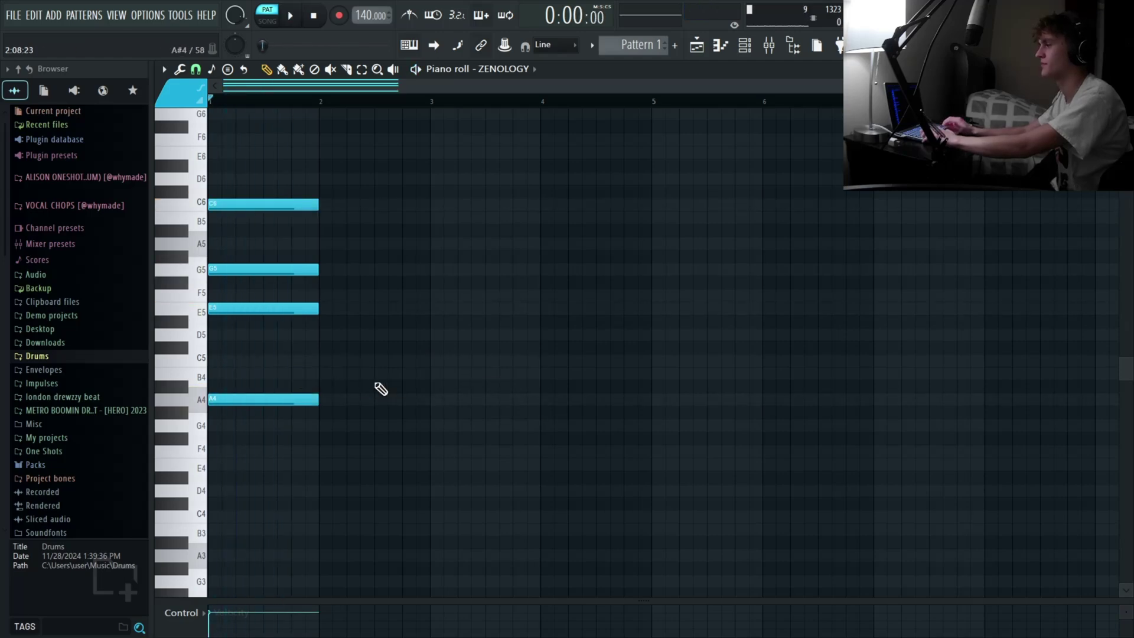
# Step: Lower the chord's C6 note by an octave back to C5 and play back the original voicing
pyautogui.moveTo(319, 282); pyautogui.dragTo(291, 204)
pyautogui.moveTo(342, 235); pyautogui.dragTo(290, 195)
pyautogui.hotkey('ctrl', 'Down')
pyautogui.press('space')
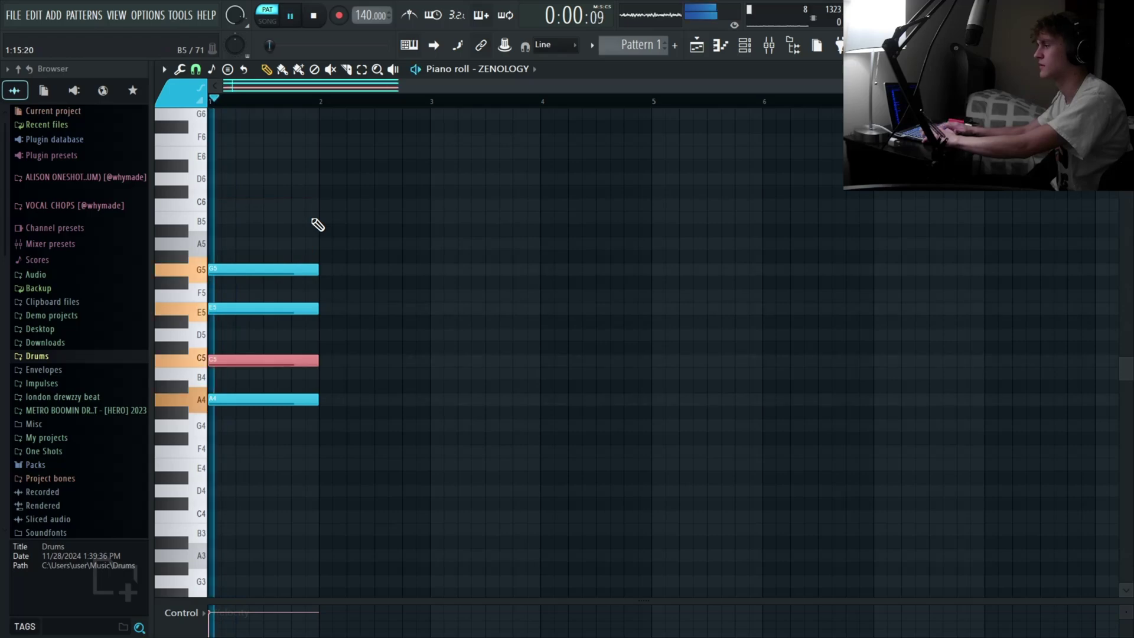
pyautogui.press('space')
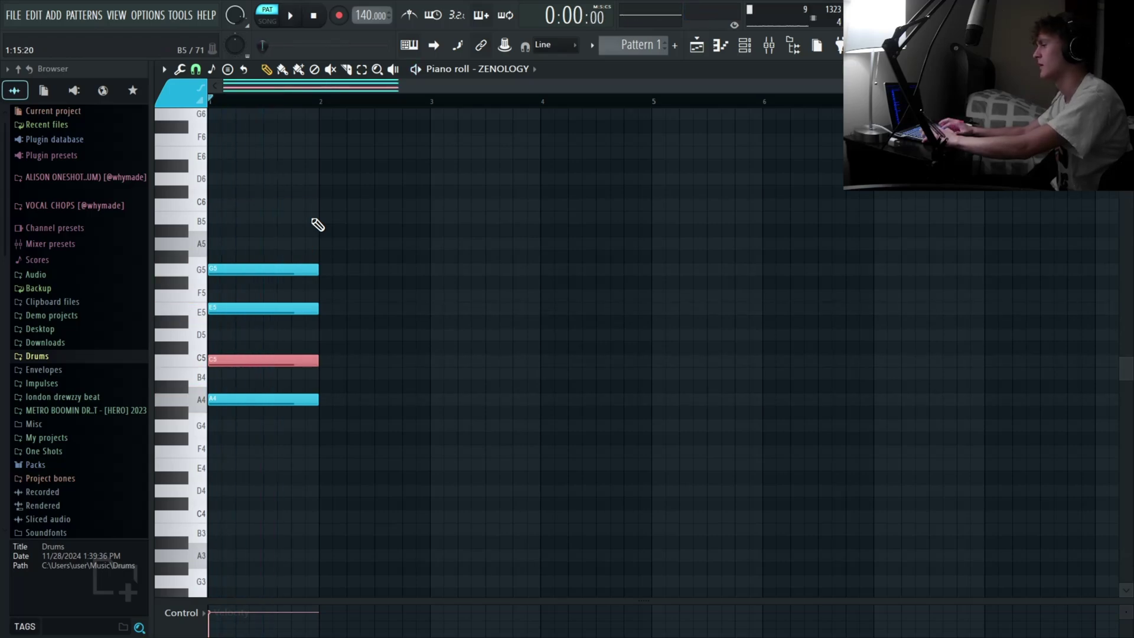
# Step: Lower the chord's E5 note by an octave to E4, play back the chord and raise the note again
pyautogui.click(258, 307)
pyautogui.hotkey('ctrl', 'Down')
pyautogui.press('space')
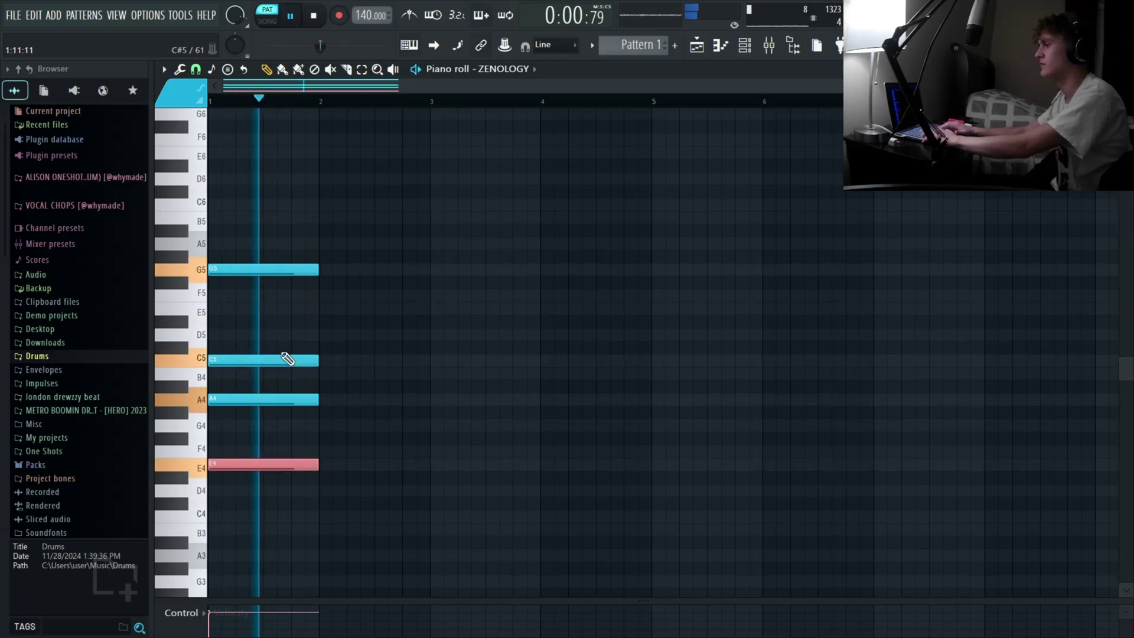
pyautogui.hotkey('ctrl', 'Up')
# Step: Lengthen all four chord notes to four bars and stop playback
pyautogui.hotkey('ctrl', 'a')
pyautogui.moveTo(317, 359); pyautogui.dragTo(653, 291)
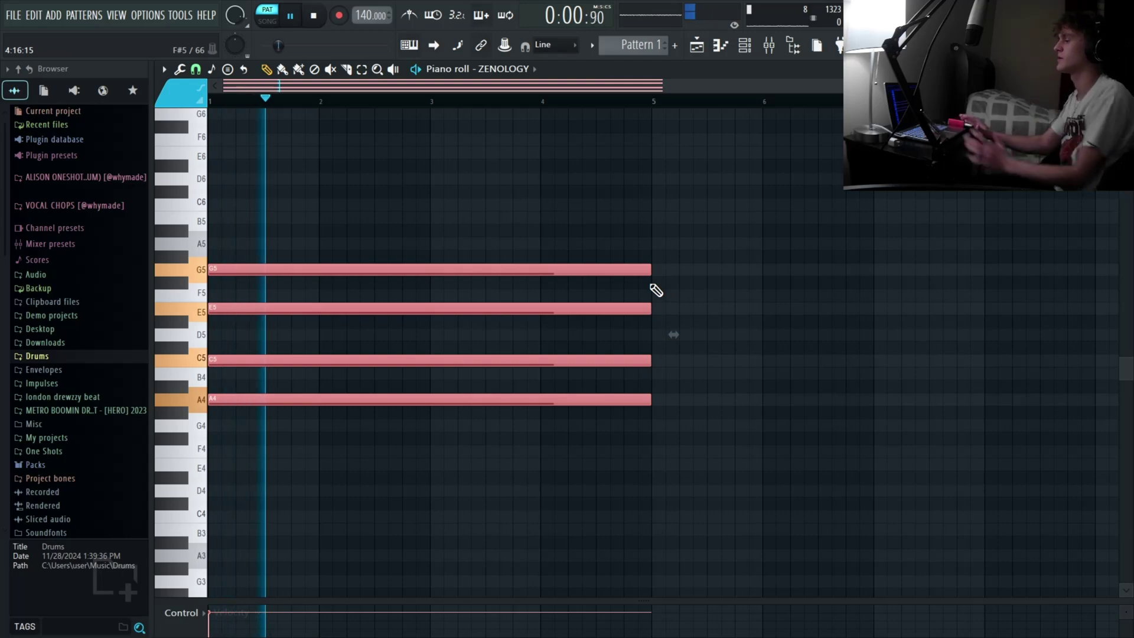
pyautogui.press('space')
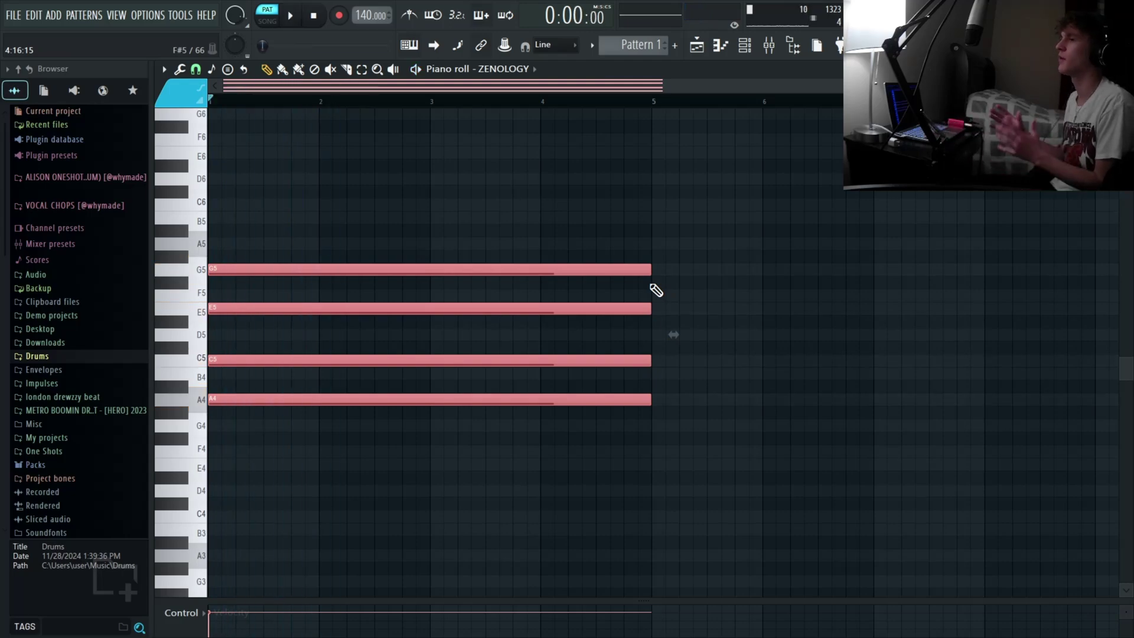
# Step: Duplicate the A4 root an octave lower as an A3 bass note aligned to bar 1, and play back the chord
pyautogui.moveTo(272, 456); pyautogui.dragTo(294, 401)
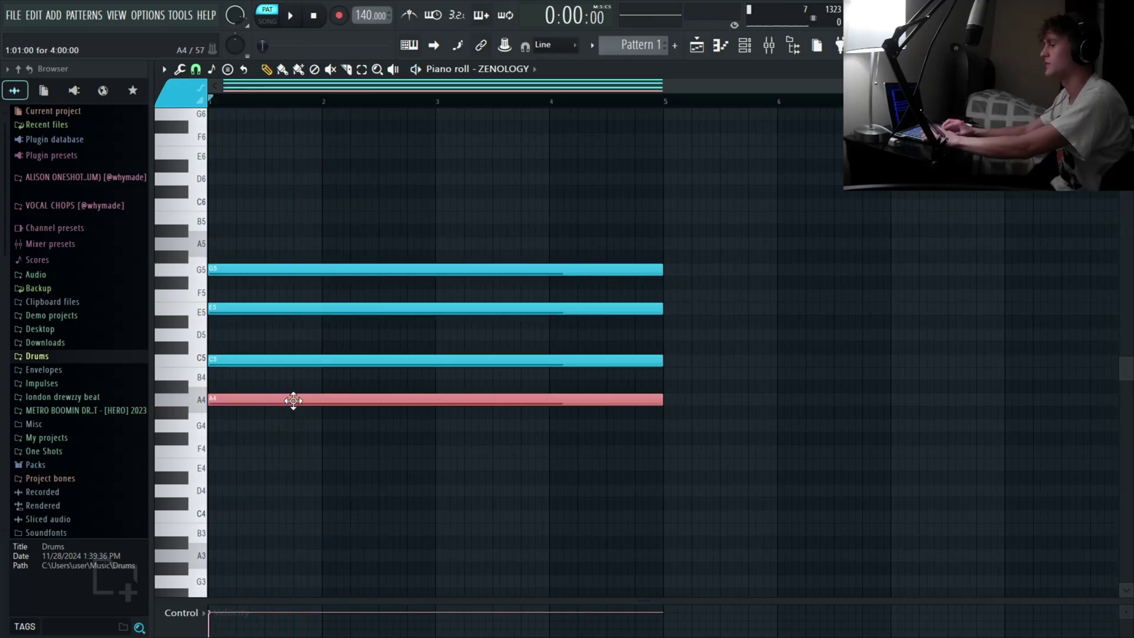
pyautogui.keyDown('shift'); pyautogui.click(293, 401); pyautogui.keyUp('shift')
pyautogui.hotkey('ctrl', 'Down')
pyautogui.click(268, 547)
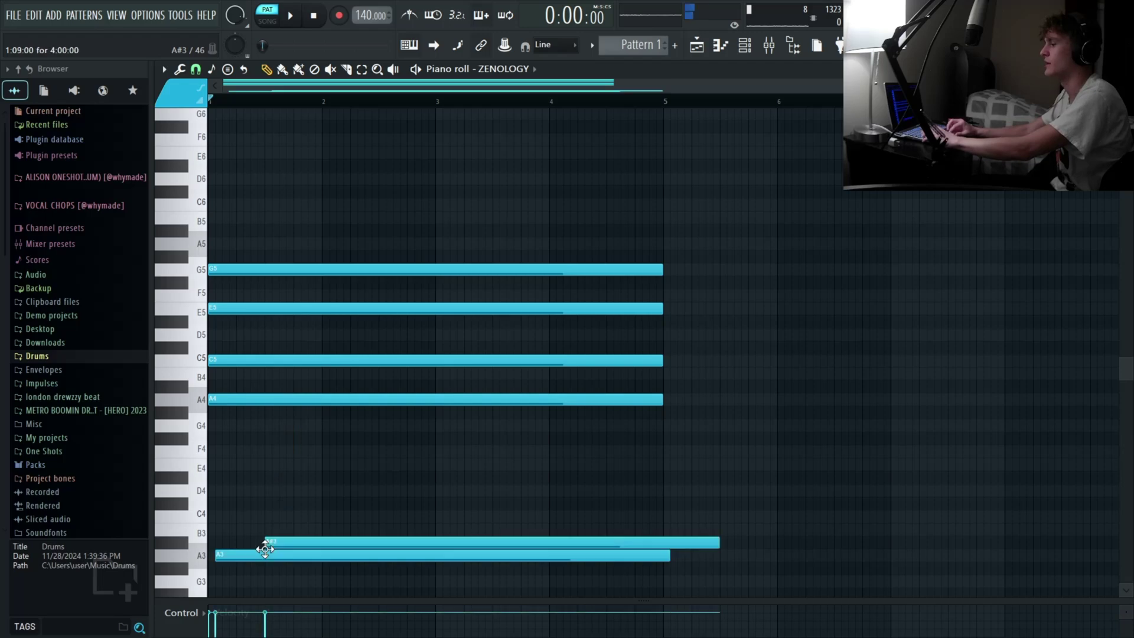
pyautogui.rightClick(272, 548)
pyautogui.moveTo(271, 555); pyautogui.dragTo(244, 553)
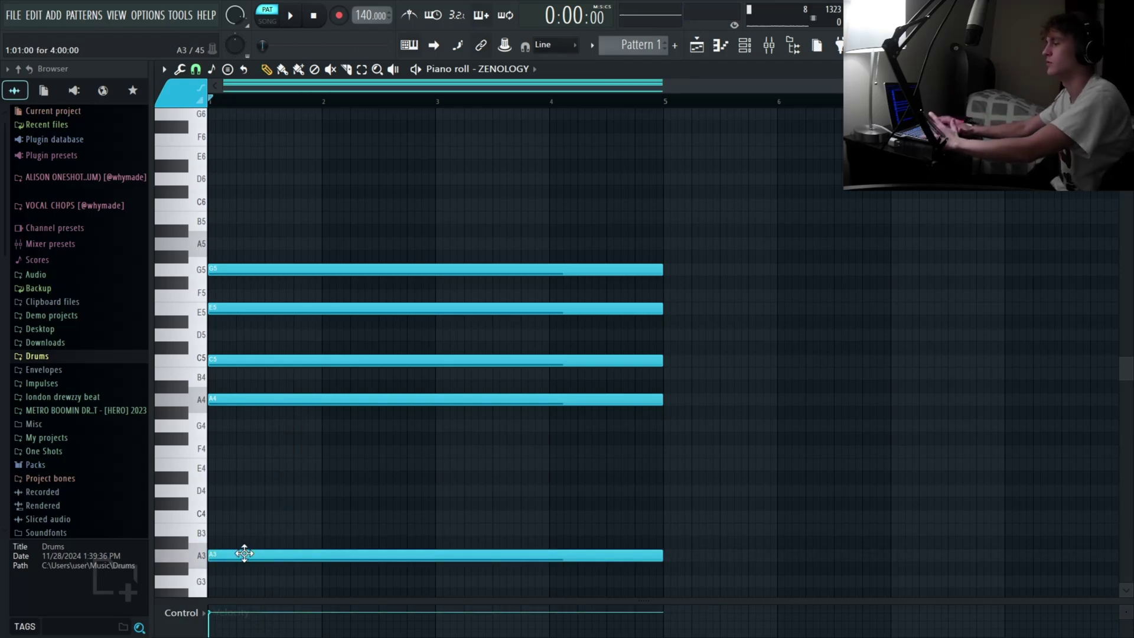
pyautogui.press('space')
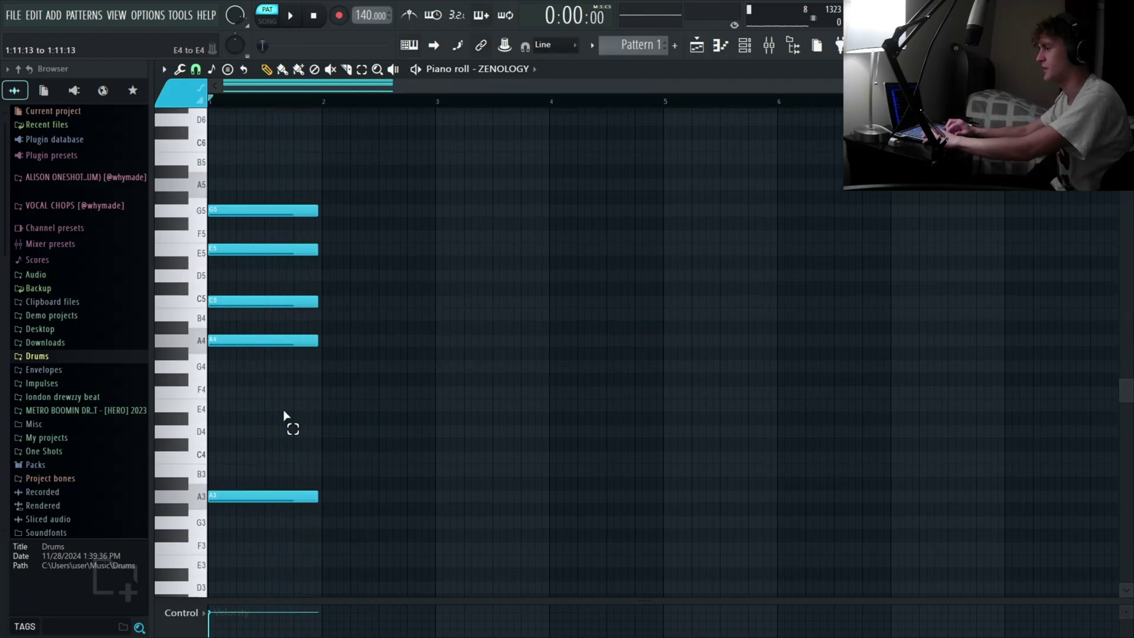
pyautogui.moveTo(284, 412)
pyautogui.mouseDown()
pyautogui.moveTo(270, 337)
pyautogui.moveTo(296, 372)
pyautogui.mouseUp()
pyautogui.moveTo(322, 478); pyautogui.dragTo(273, 517)
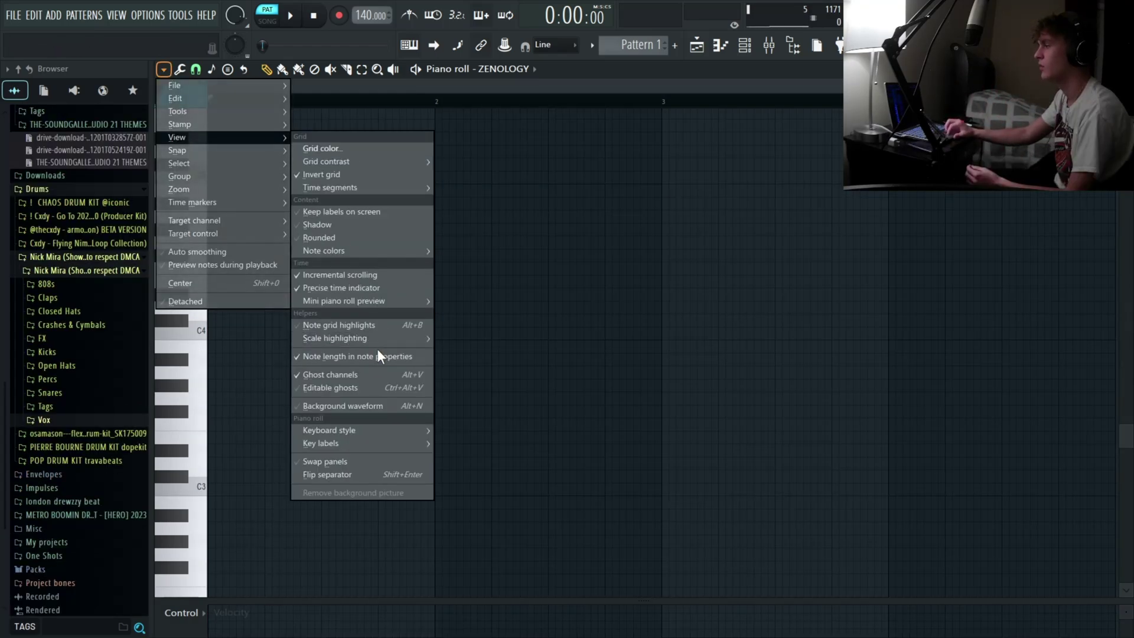
# Step: Set the scale highlighting root note to C# for the Minor Natural (Aeolian) scale and turn on note grid highlights
pyautogui.moveTo(366, 340)
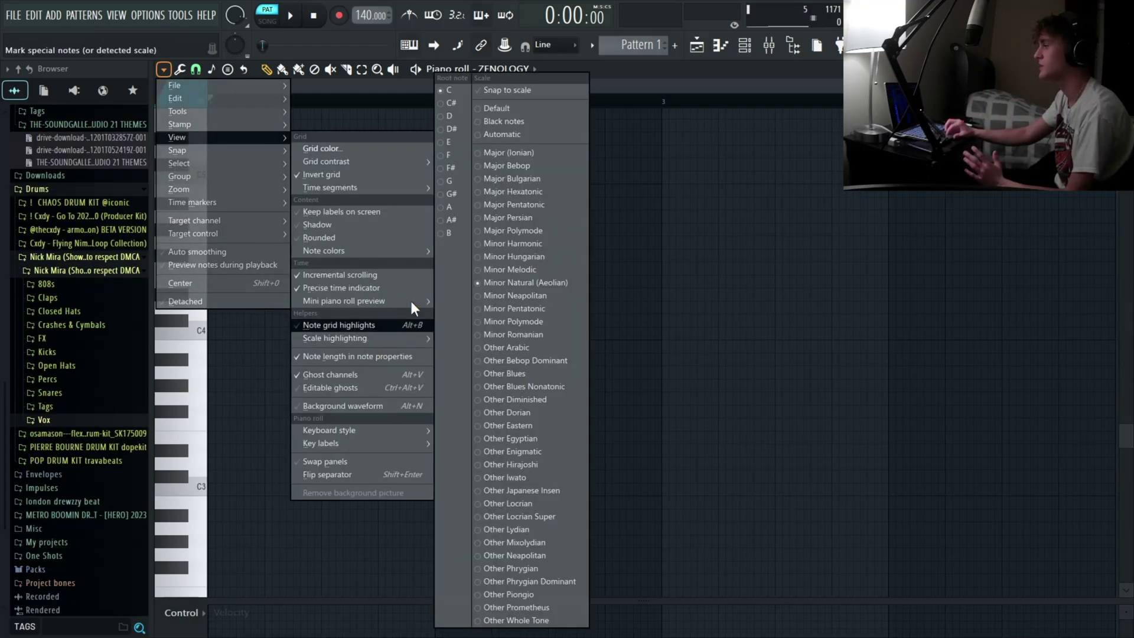
pyautogui.click(444, 103)
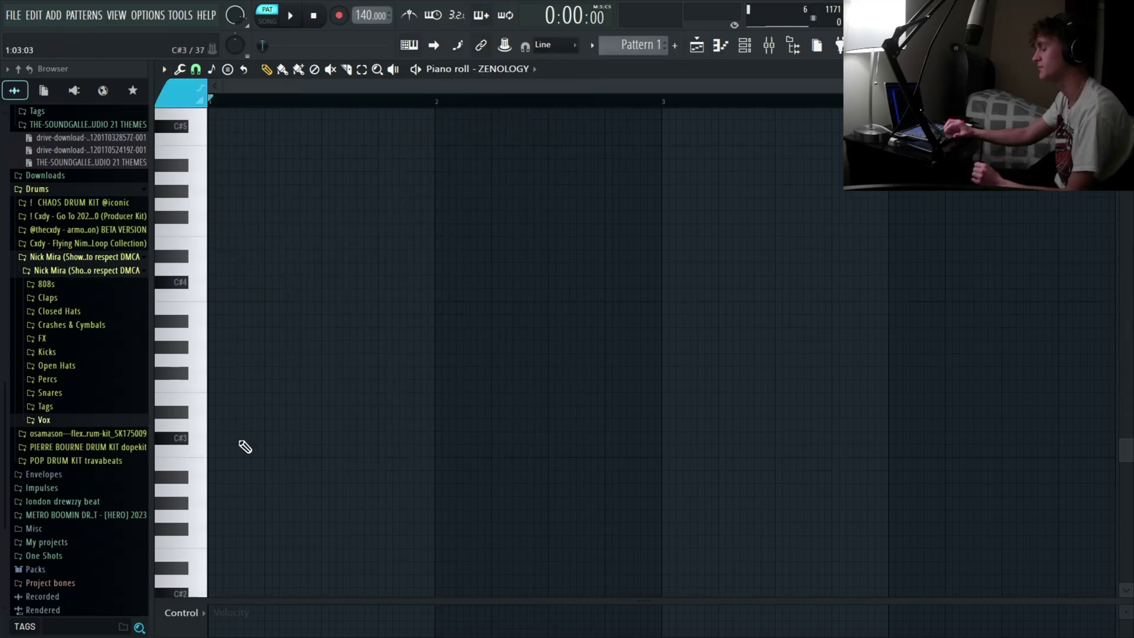
pyautogui.click(164, 70)
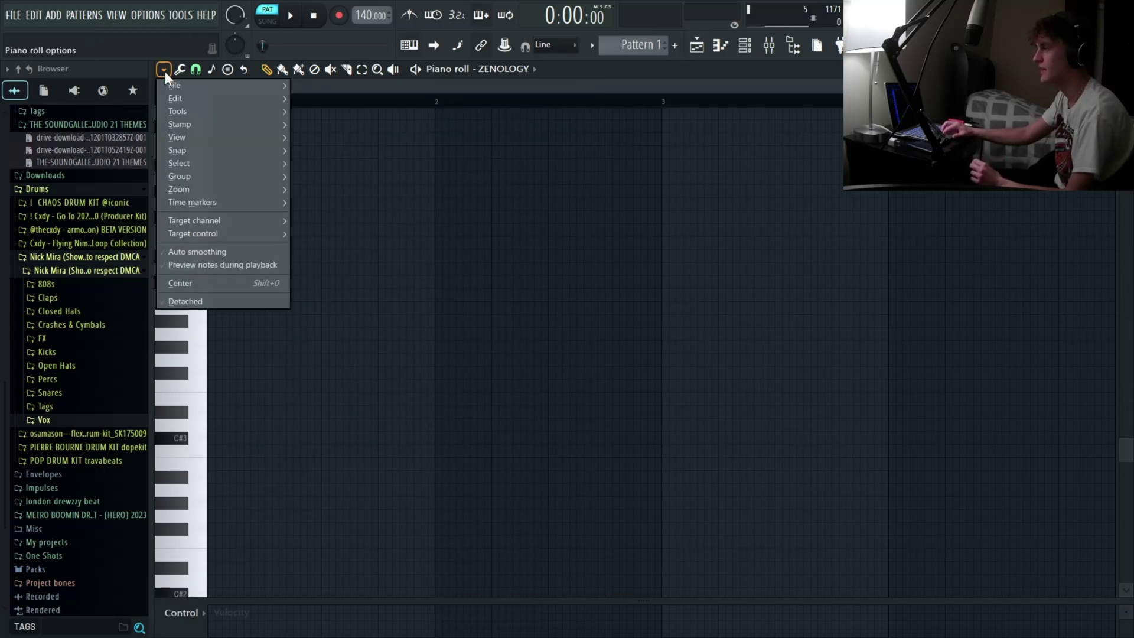
pyautogui.moveTo(186, 137)
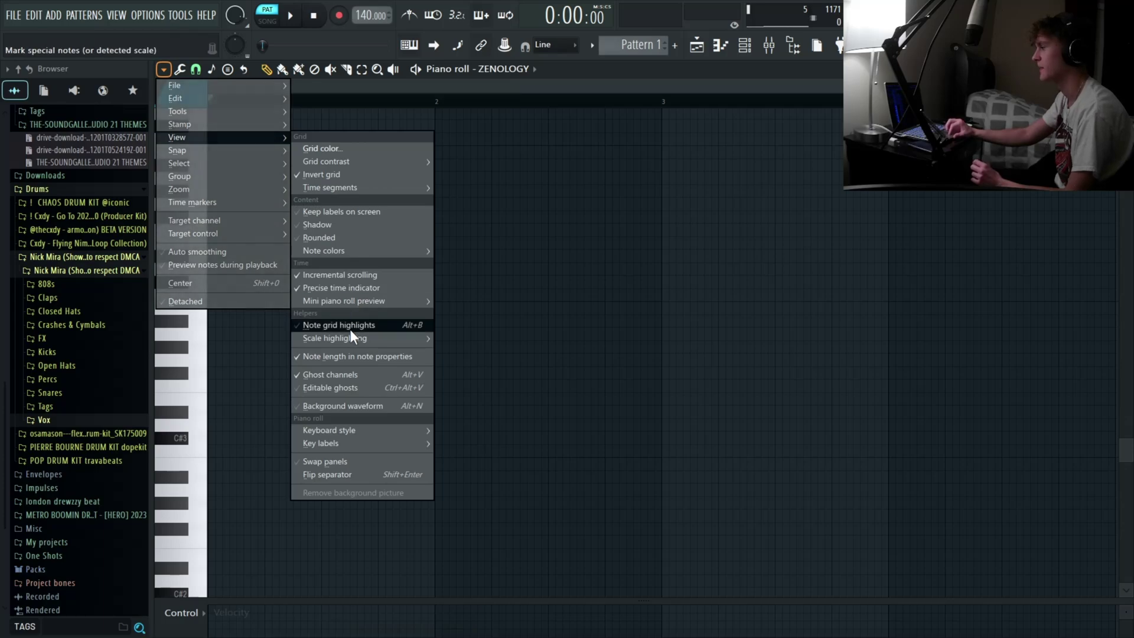
pyautogui.moveTo(349, 337)
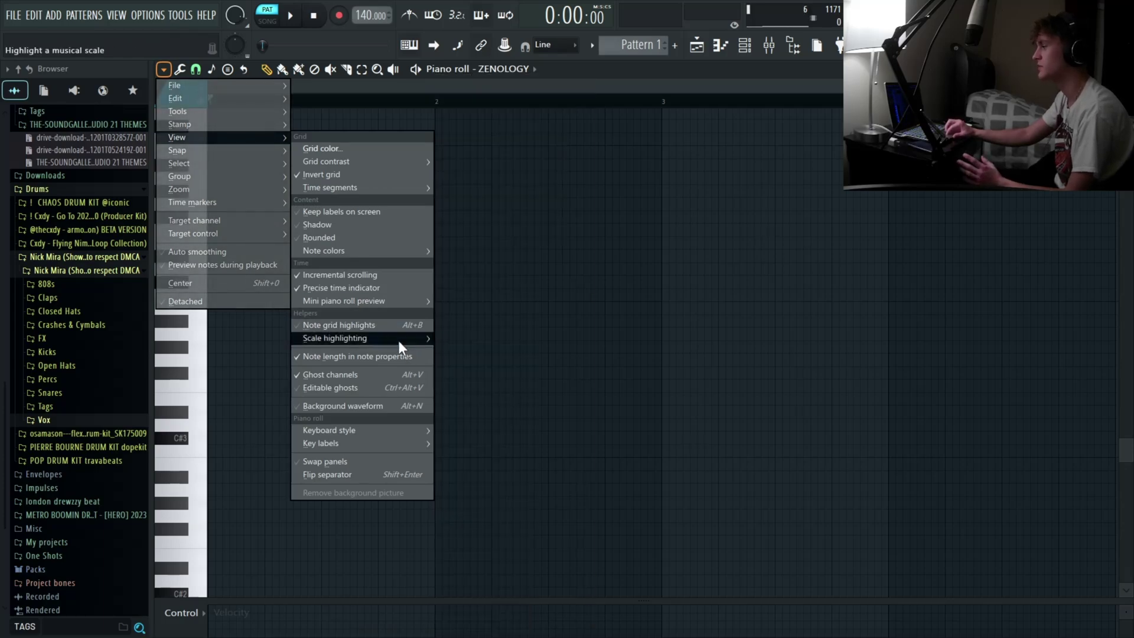
pyautogui.click(362, 325)
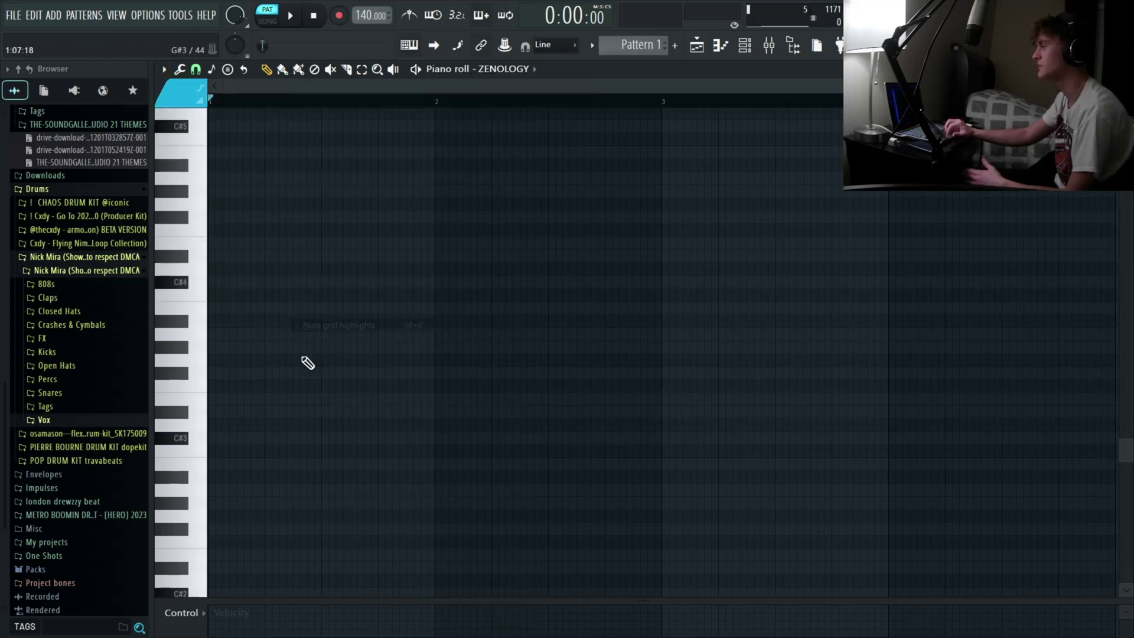
# Step: Draw a descending line of one-bar root notes C#5, A4, G#4 and F#4 across bars 1 to 4
pyautogui.scroll(4, 303, 354)
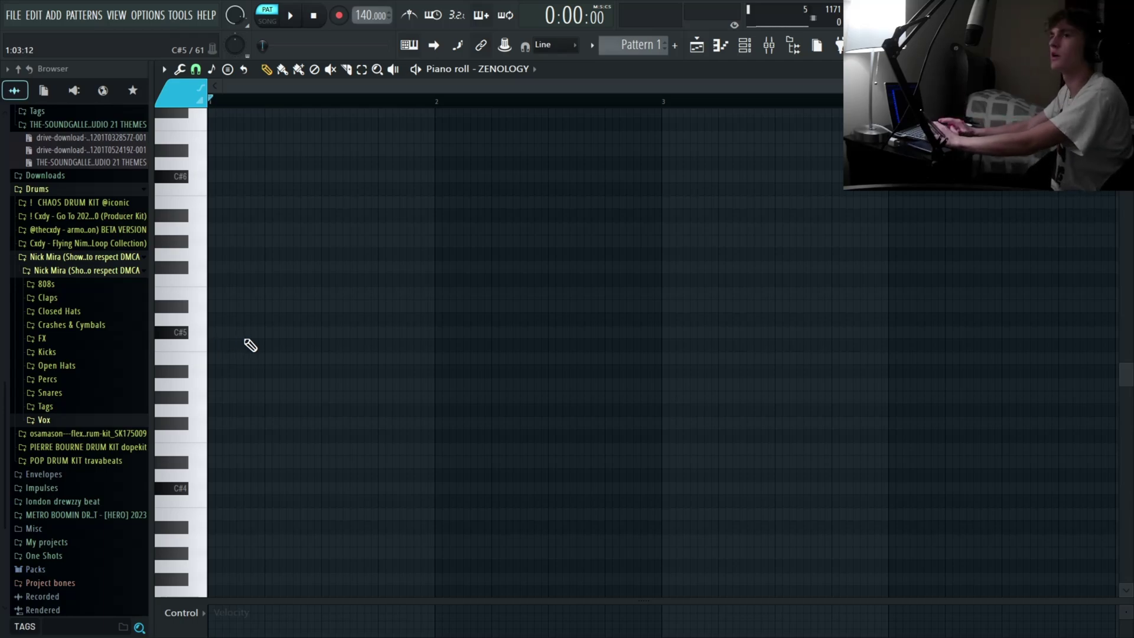
pyautogui.click(219, 333)
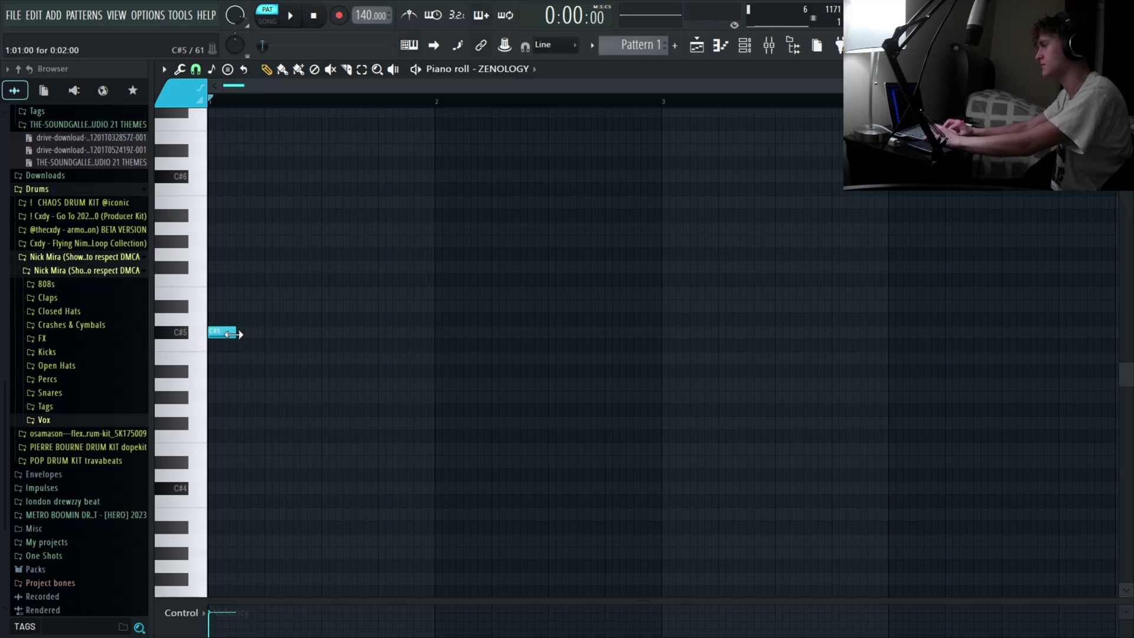
pyautogui.moveTo(234, 334); pyautogui.dragTo(397, 355)
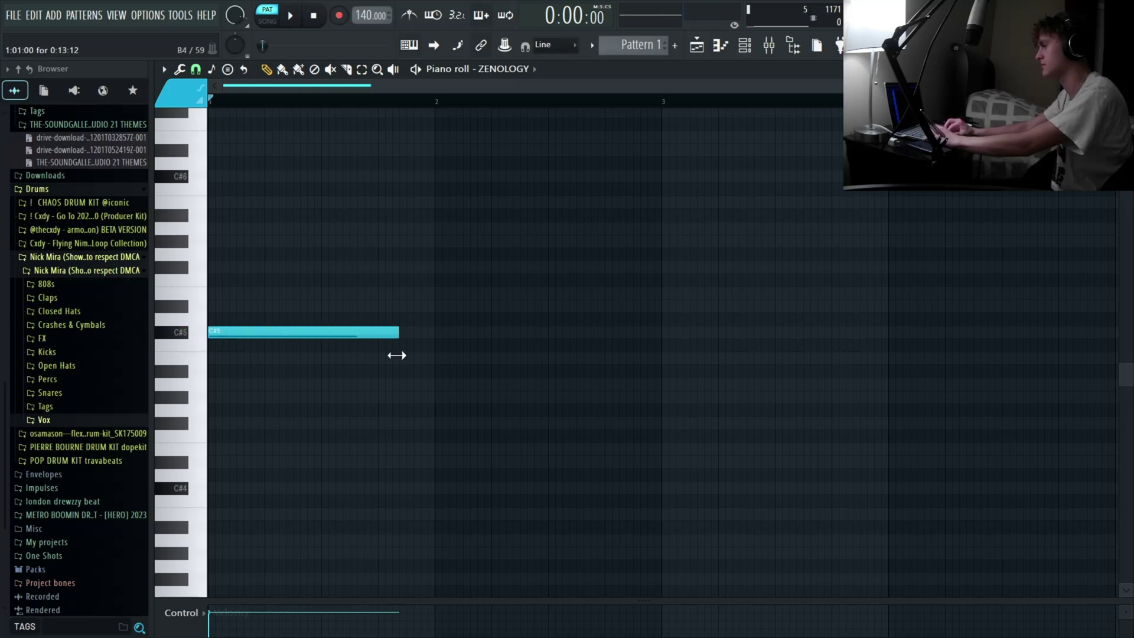
pyautogui.click(437, 384)
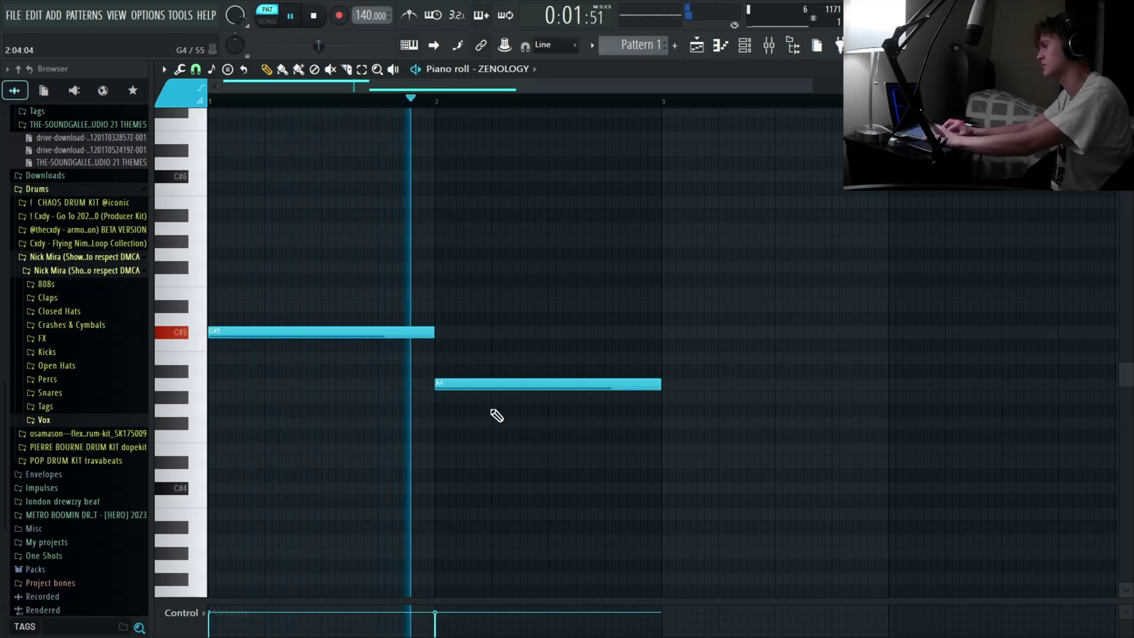
pyautogui.click(663, 397)
pyautogui.scroll(-1, 673, 416)
pyautogui.click(699, 423)
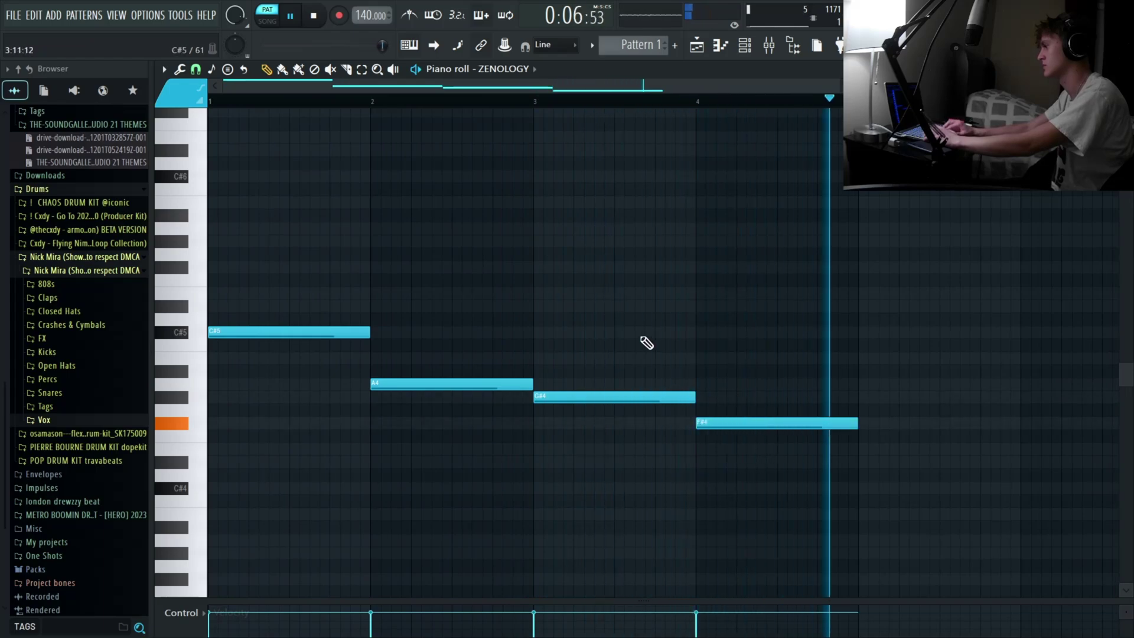
# Step: Stop playback and stretch all four root notes to two bars each, so the line spans bars 1 to 8
pyautogui.scroll(1, 645, 342)
pyautogui.scroll(-1, 645, 342)
pyautogui.press('space')
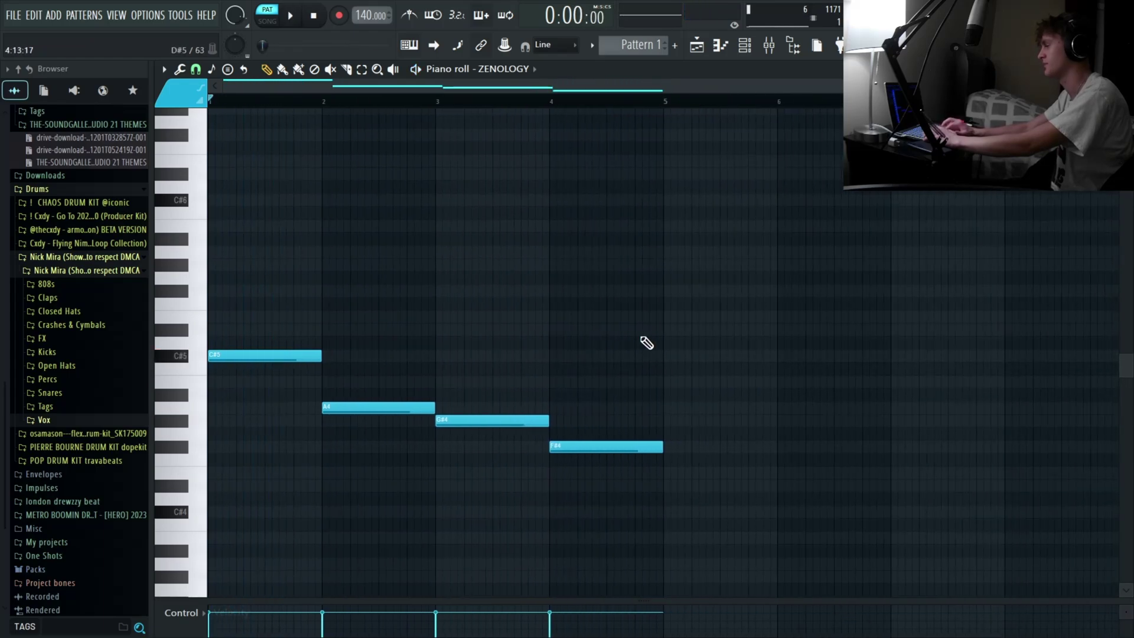
pyautogui.moveTo(732, 243); pyautogui.dragTo(212, 550)
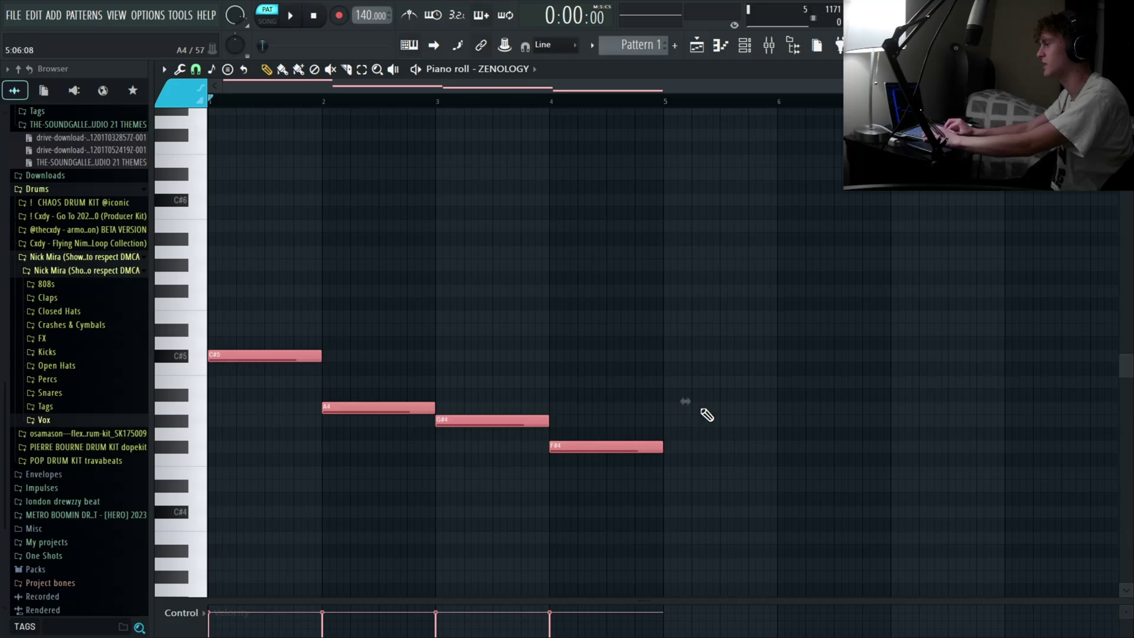
pyautogui.moveTo(685, 403); pyautogui.dragTo(1061, 399)
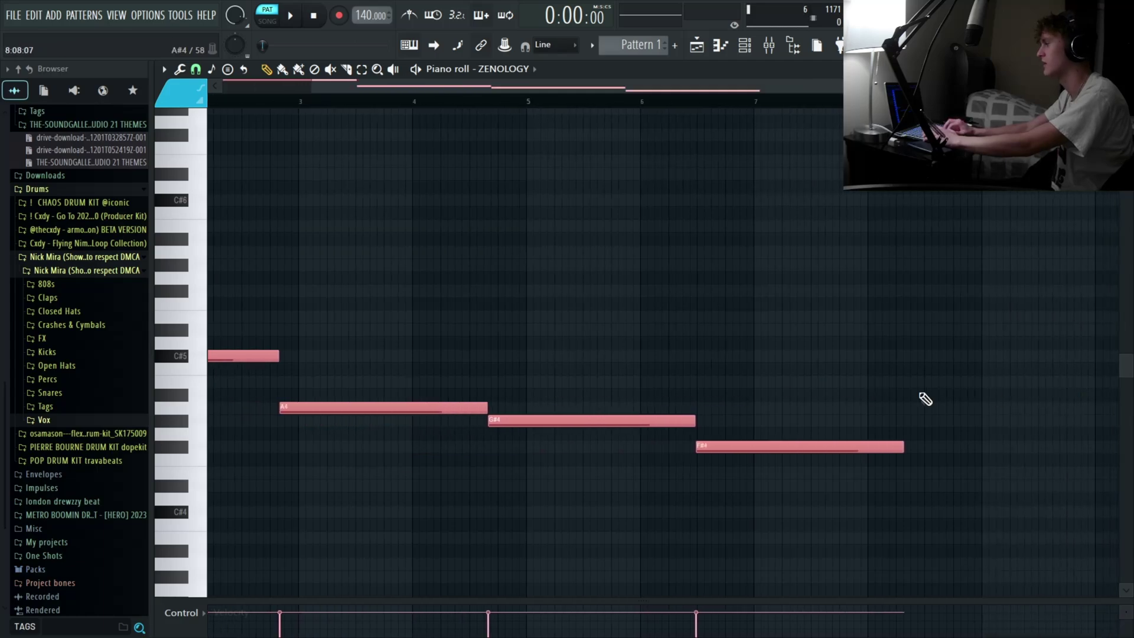
pyautogui.moveTo(922, 399); pyautogui.dragTo(999, 393)
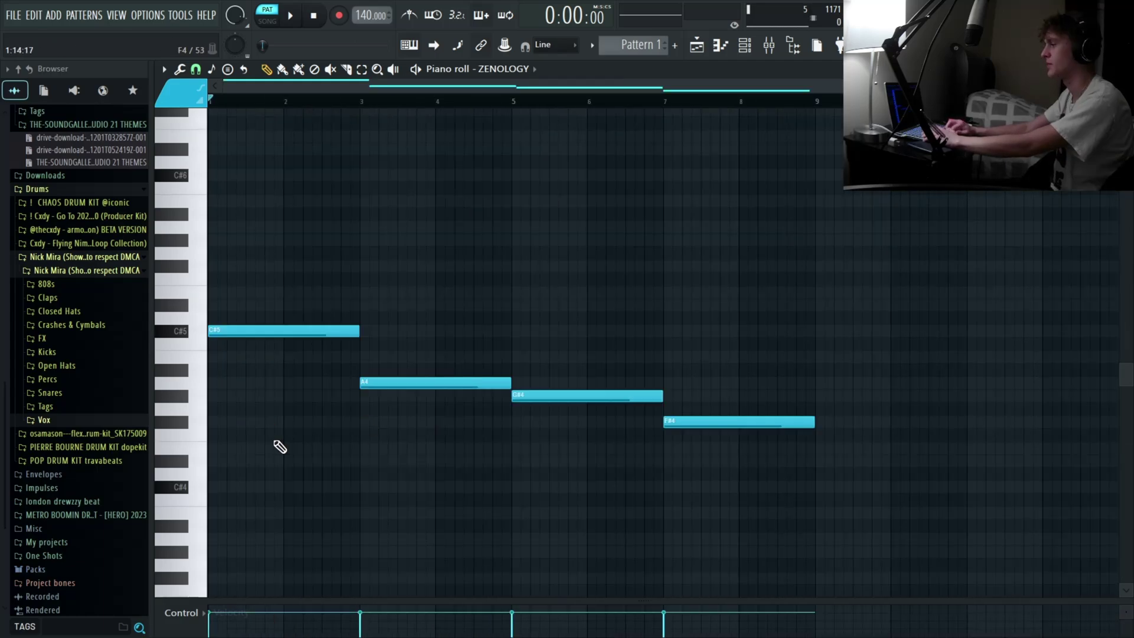
# Step: Transpose all four root notes down two octaves to C#3, A2, G#2 and F#2
pyautogui.moveTo(912, 260); pyautogui.dragTo(1088, 329)
pyautogui.hotkey('ctrl', 'Down')
pyautogui.hotkey('ctrl', 'Down')
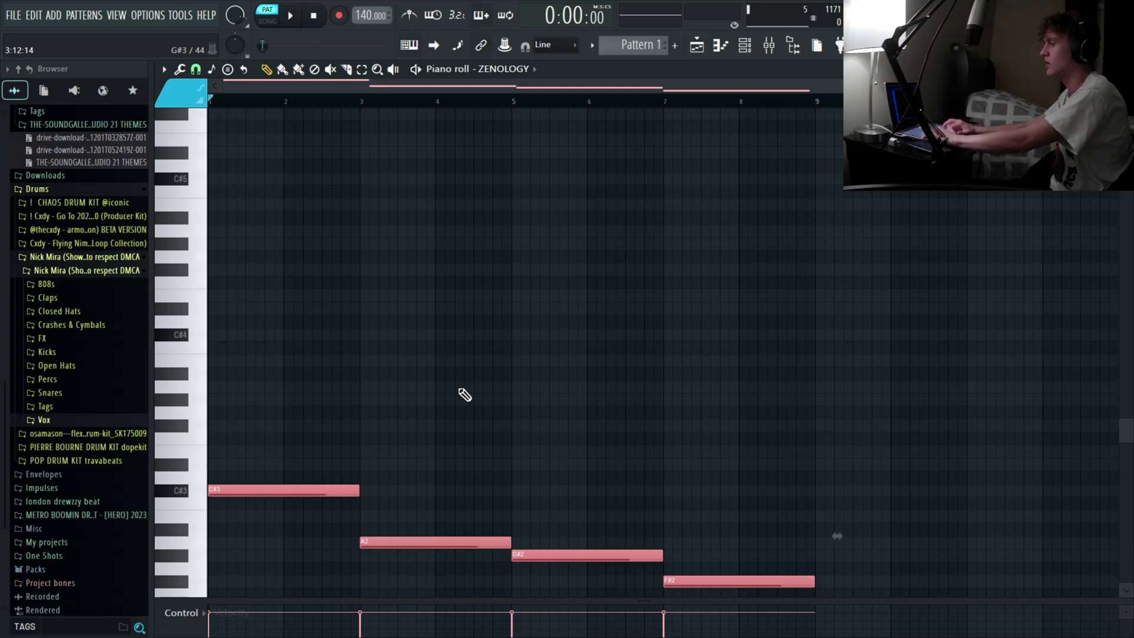
# Step: Duplicate the bass line an octave higher as C#4, A3, G#3 and F#3, quantized to the bar starts
pyautogui.moveTo(795, 401); pyautogui.dragTo(129, 618)
pyautogui.hotkey('ctrl', 'c')
pyautogui.hotkey('ctrl', 'v')
pyautogui.hotkey('ctrl', 'Up')
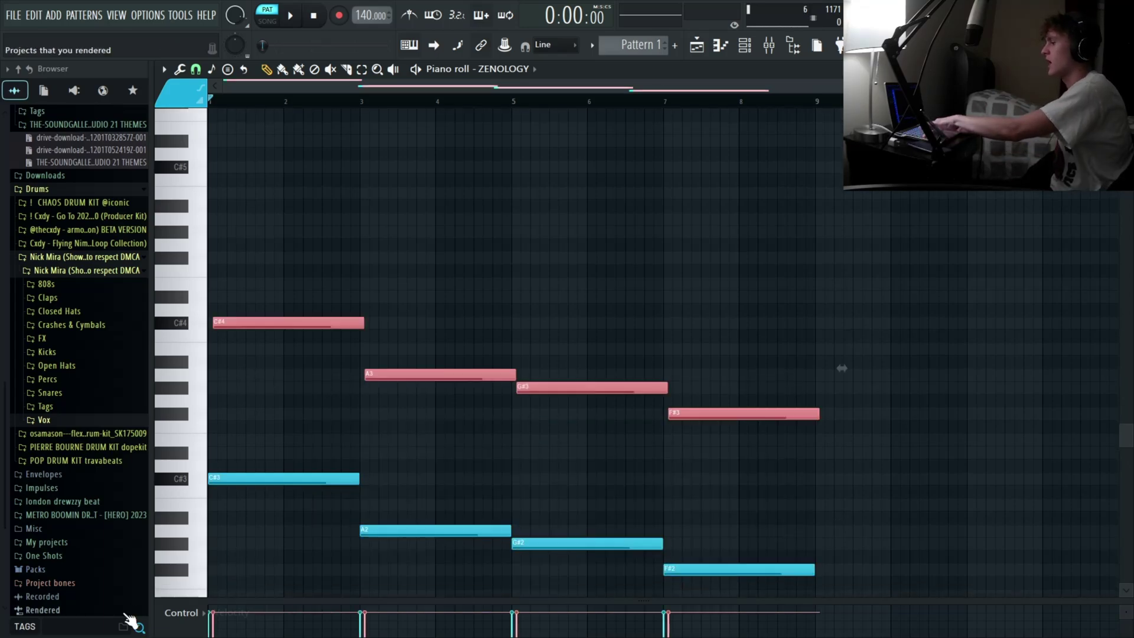
pyautogui.hotkey('ctrl', 'q')
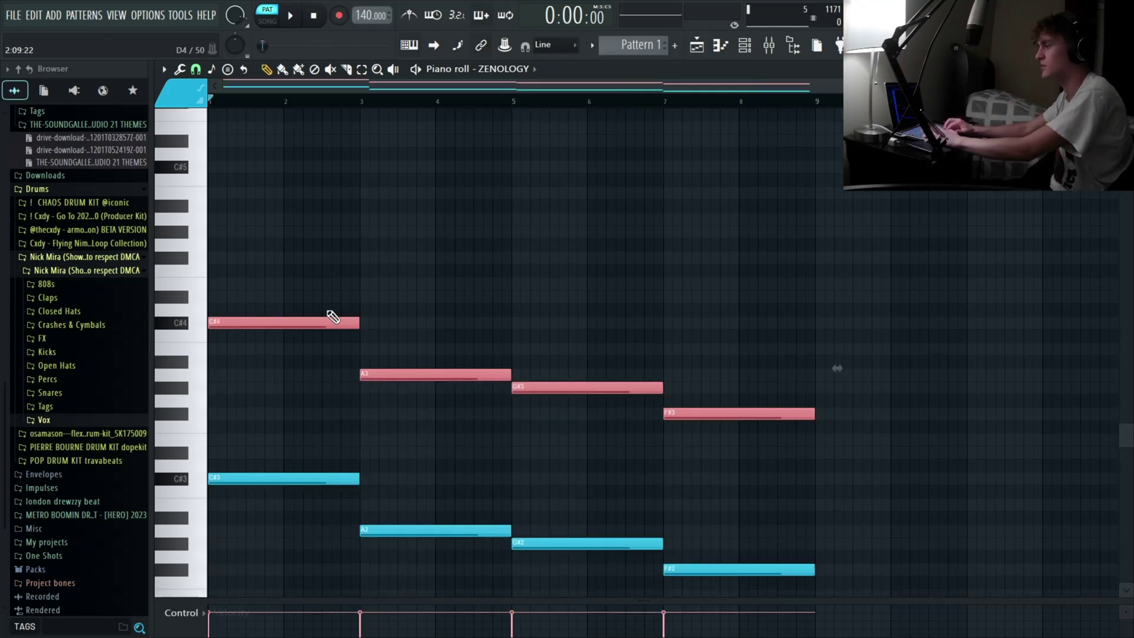
# Step: Stack E4, G#4 and B4 above the C#4 at bar 1
pyautogui.click(282, 293)
pyautogui.scroll(2, 282, 294)
pyautogui.moveTo(264, 318)
pyautogui.mouseDown()
pyautogui.moveTo(172, 352)
pyautogui.moveTo(161, 322)
pyautogui.mouseUp()
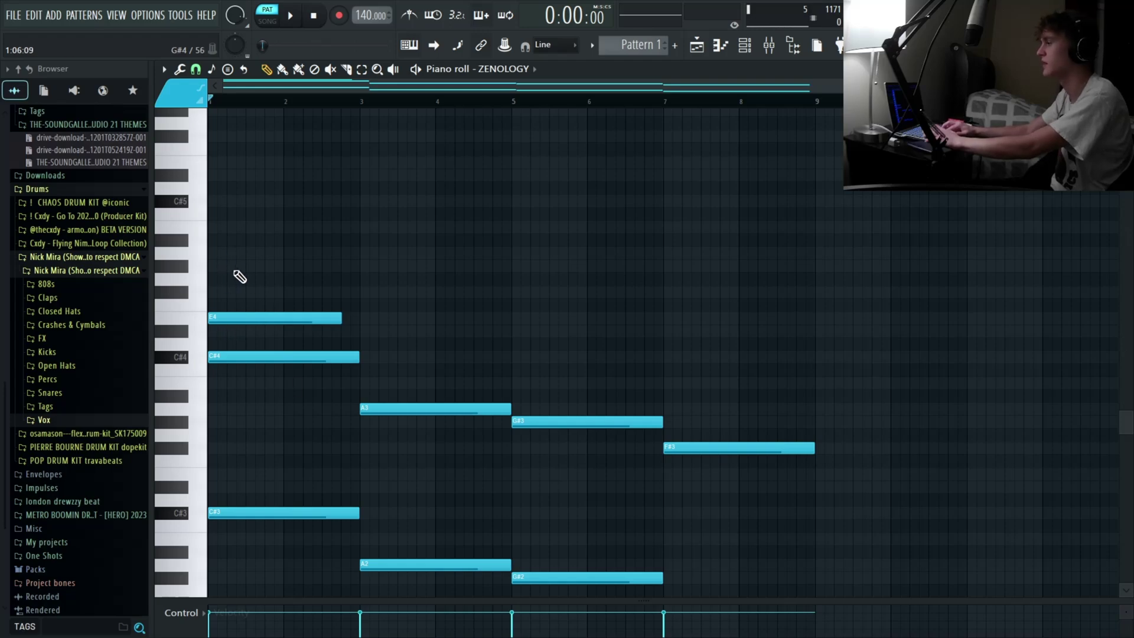
pyautogui.click(237, 264)
pyautogui.click(219, 228)
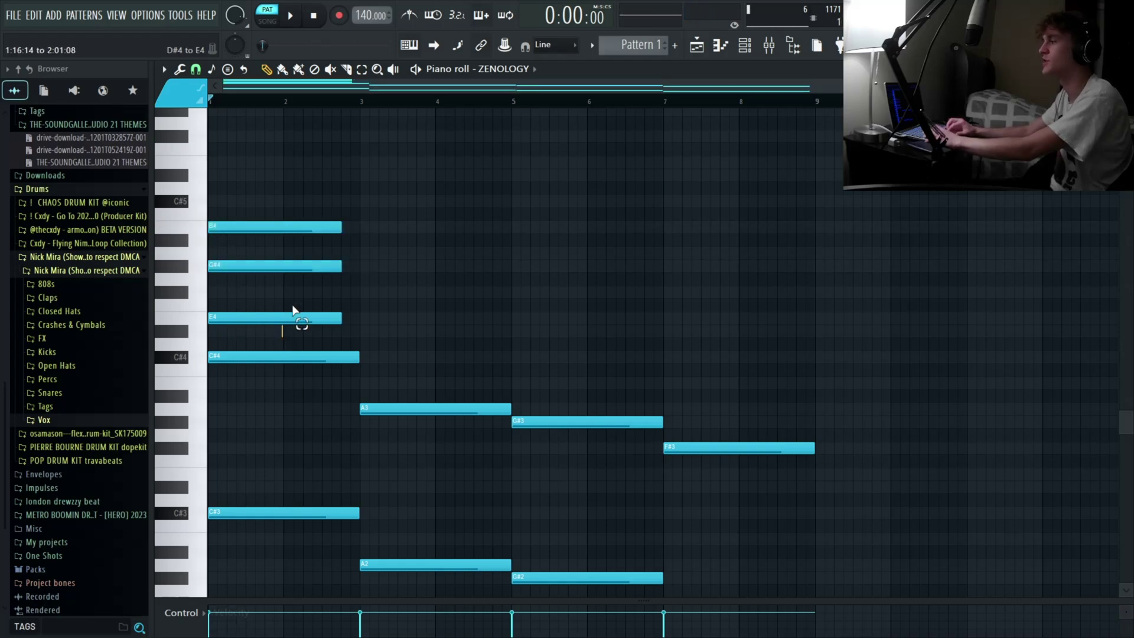
# Step: Extend the first chord's notes to bar 3 and duplicate its C#4, E4 and G#4 above the A3 at bar 3
pyautogui.moveTo(292, 305)
pyautogui.mouseDown()
pyautogui.moveTo(321, 240)
pyautogui.moveTo(320, 315)
pyautogui.moveTo(361, 328)
pyautogui.moveTo(314, 268)
pyautogui.mouseUp()
pyautogui.click(391, 366)
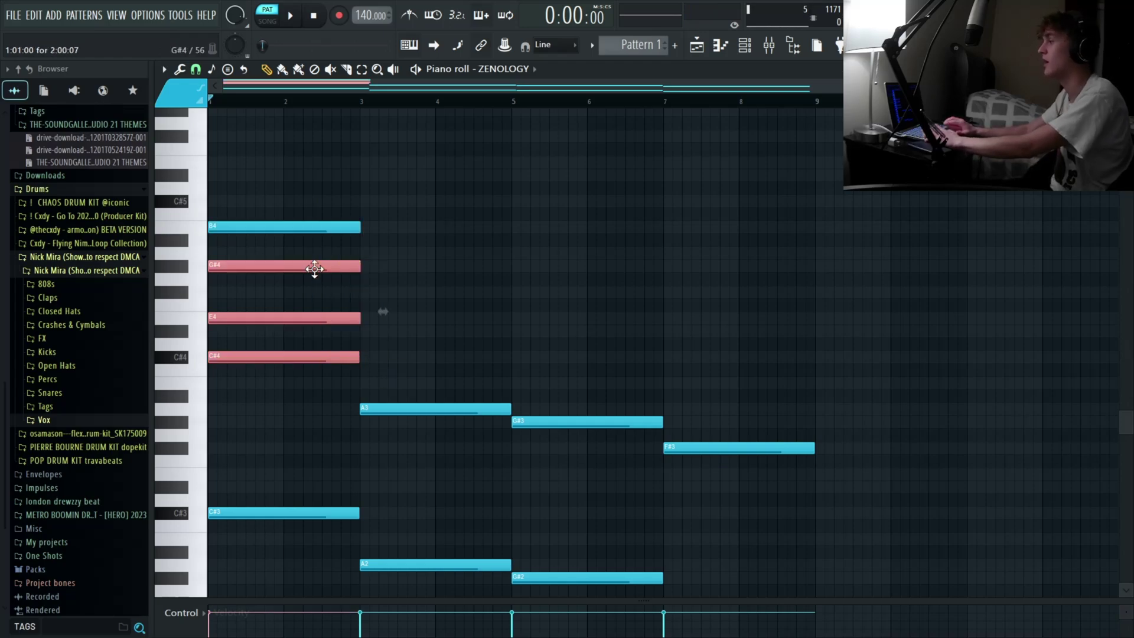
pyautogui.hotkey('ctrl', 'b')
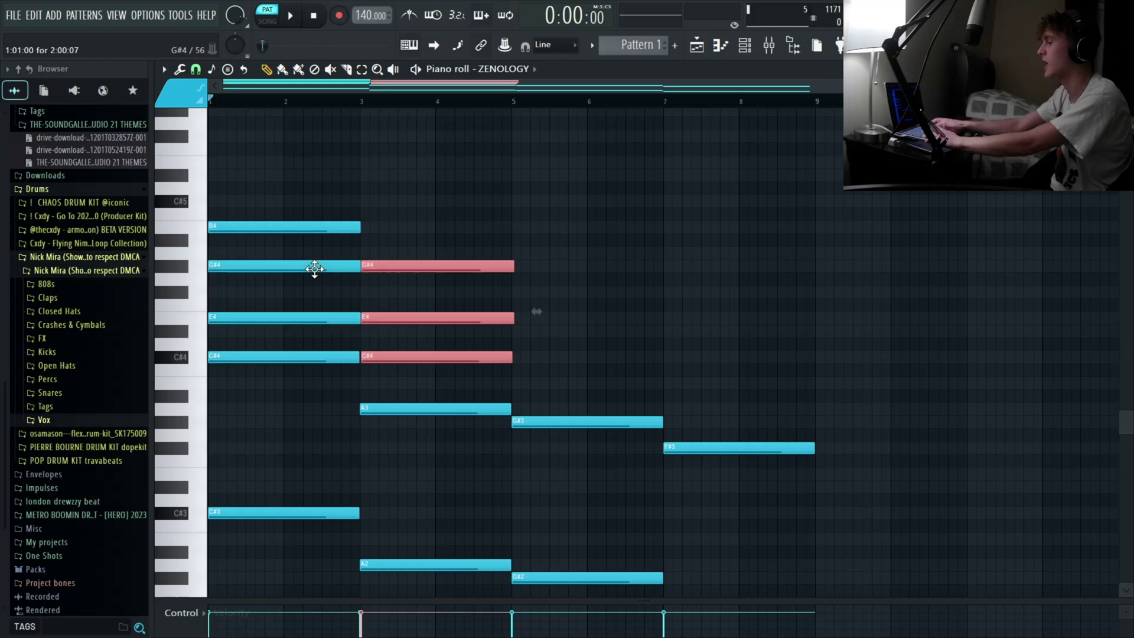
pyautogui.scroll(3, 457, 353)
pyautogui.moveTo(534, 357); pyautogui.dragTo(529, 356)
pyautogui.click(571, 370)
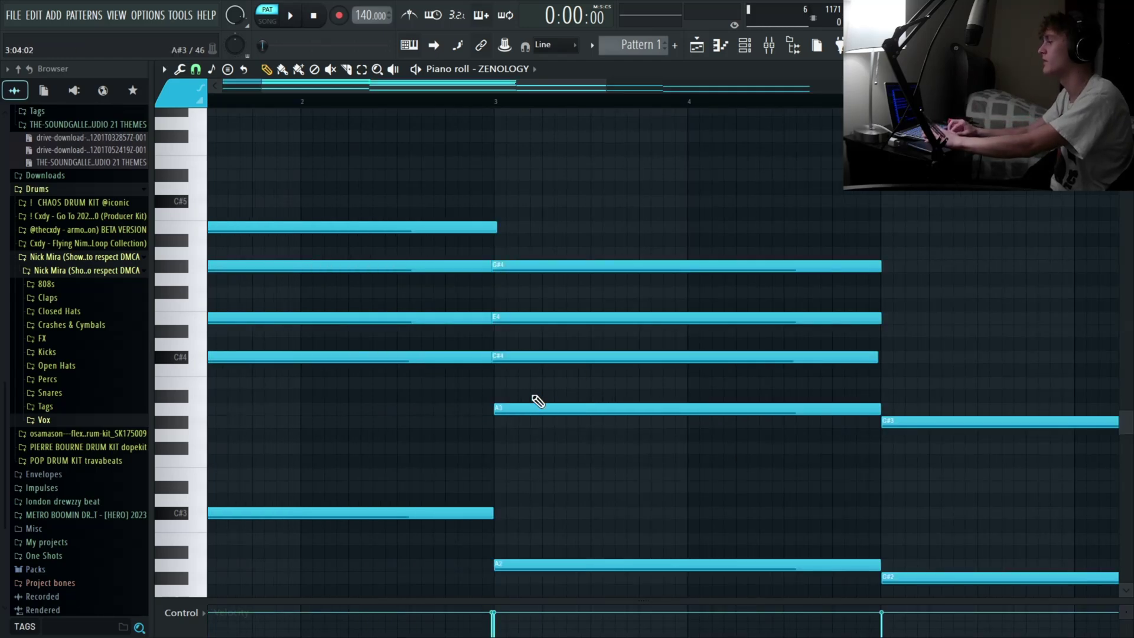
# Step: Review the C#4, E4 and G#4 notes stacked above A3 in the second chord
pyautogui.click(539, 355)
pyautogui.click(545, 319)
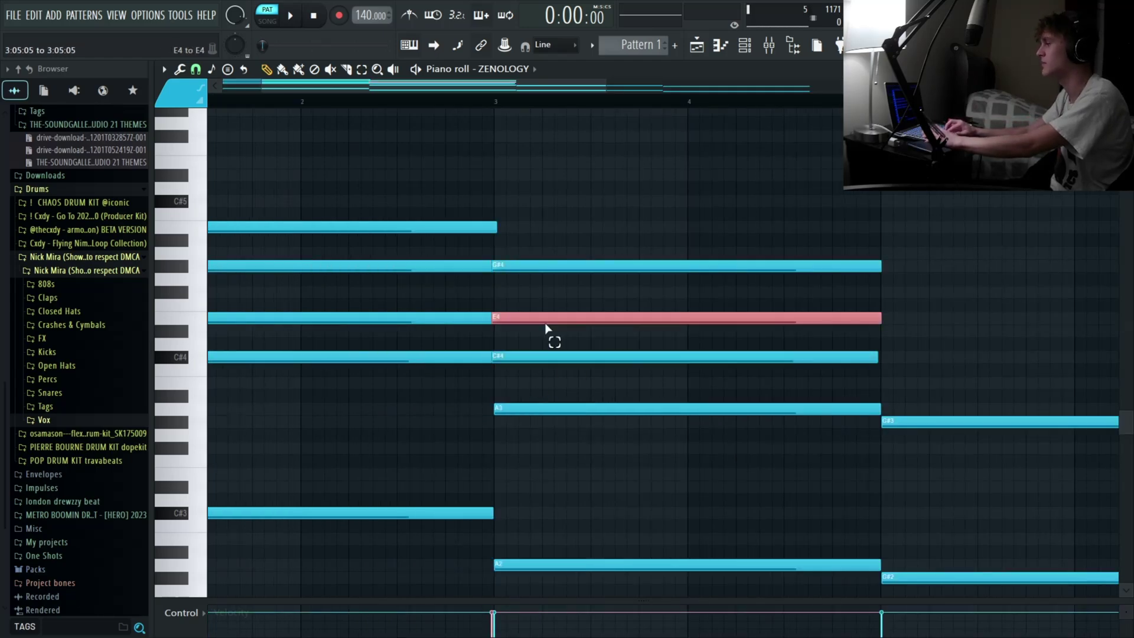
pyautogui.click(547, 267)
pyautogui.scroll(-2, 548, 267)
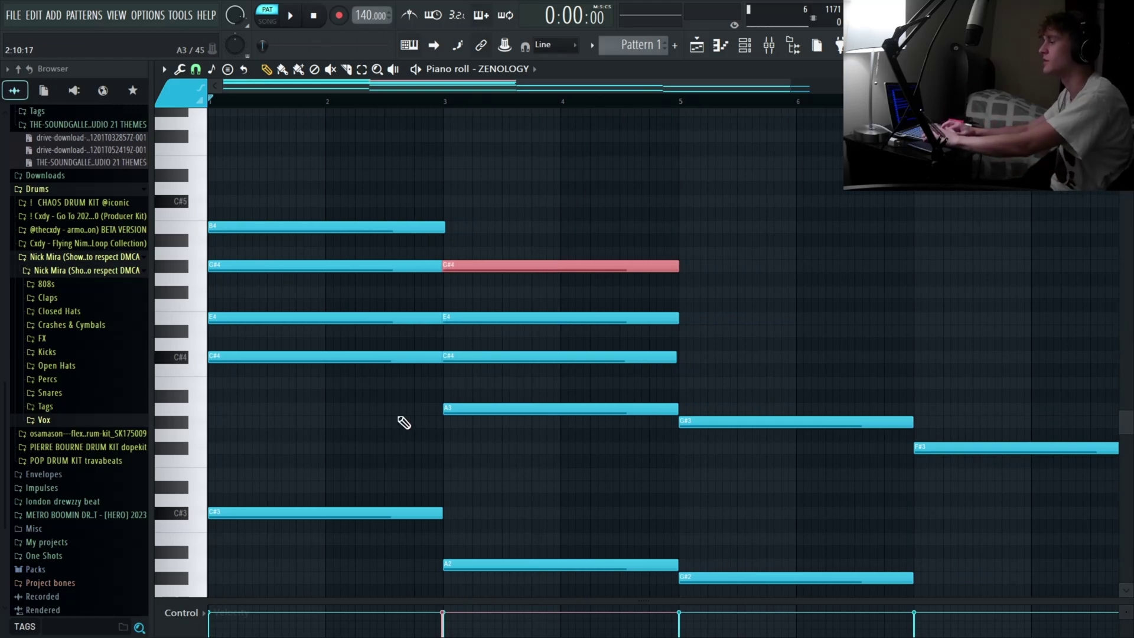
pyautogui.moveTo(400, 423); pyautogui.dragTo(390, 245)
pyautogui.click(685, 189)
pyautogui.scroll(-1, 566, 390)
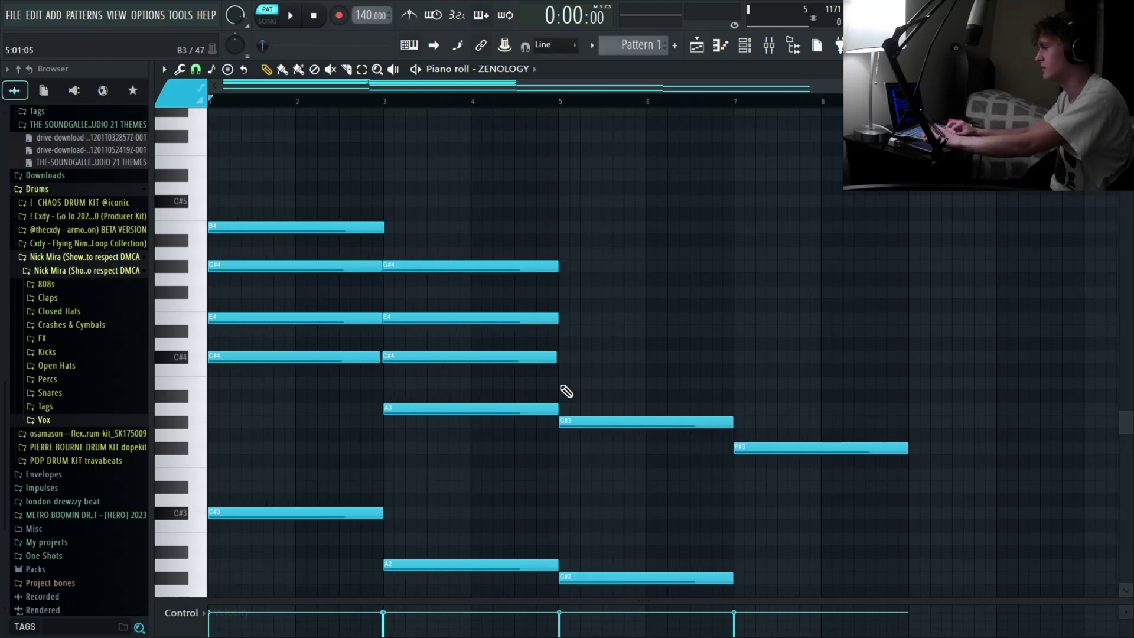
# Step: Add B3, D#4 and F#4 above G#3 at bar 5, and A3, C#4 and E4 above F#3 at bar 7, aligned to the bars
pyautogui.click(564, 383)
pyautogui.click(564, 331)
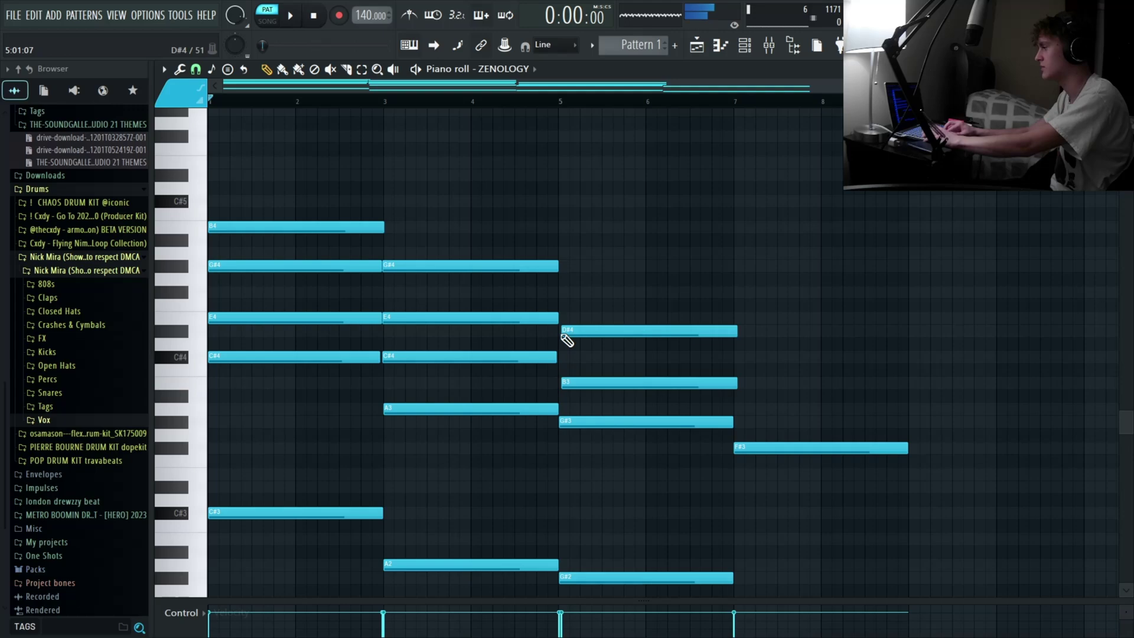
pyautogui.click(564, 292)
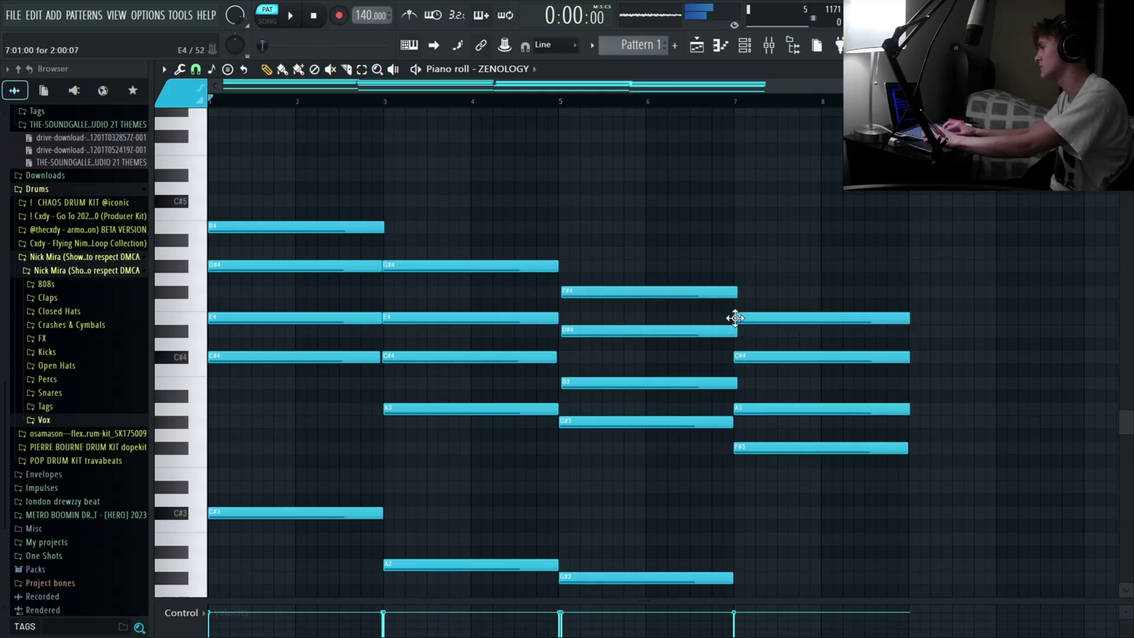
pyautogui.scroll(-2, 731, 497)
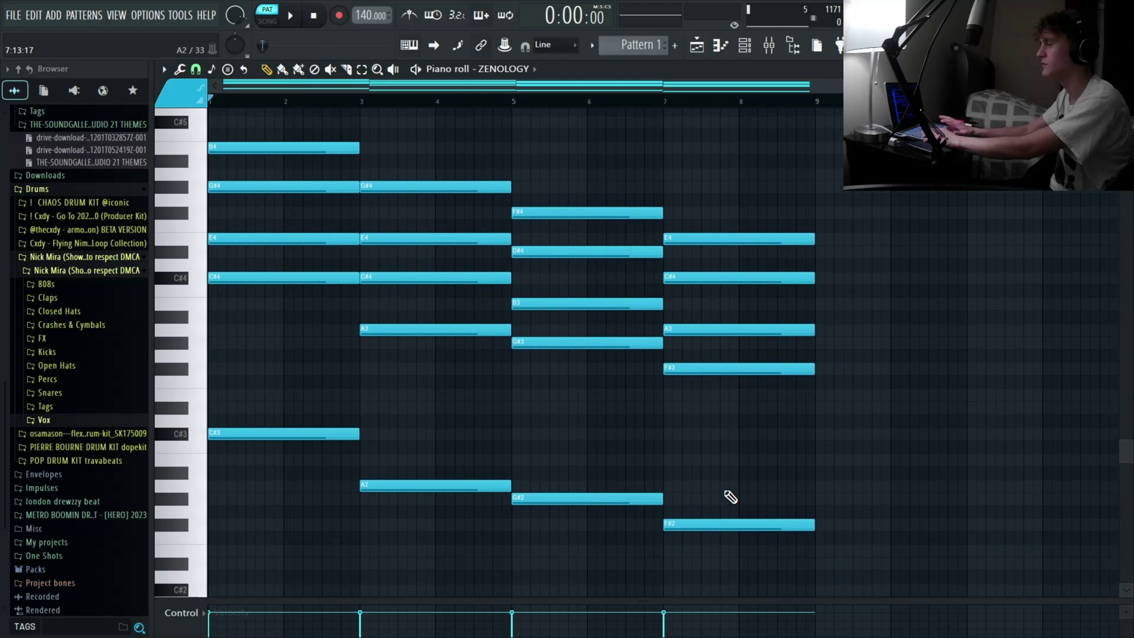
# Step: Play the four-chord progression through and stop playback
pyautogui.press('space')
pyautogui.scroll(2, 627, 428)
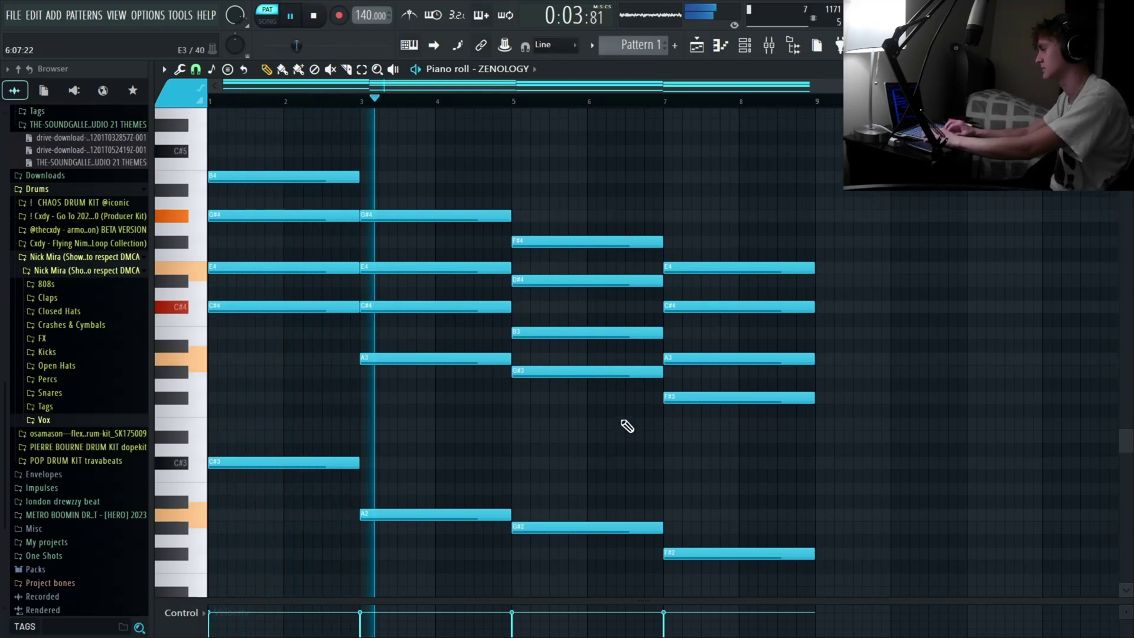
pyautogui.scroll(-2, 646, 463)
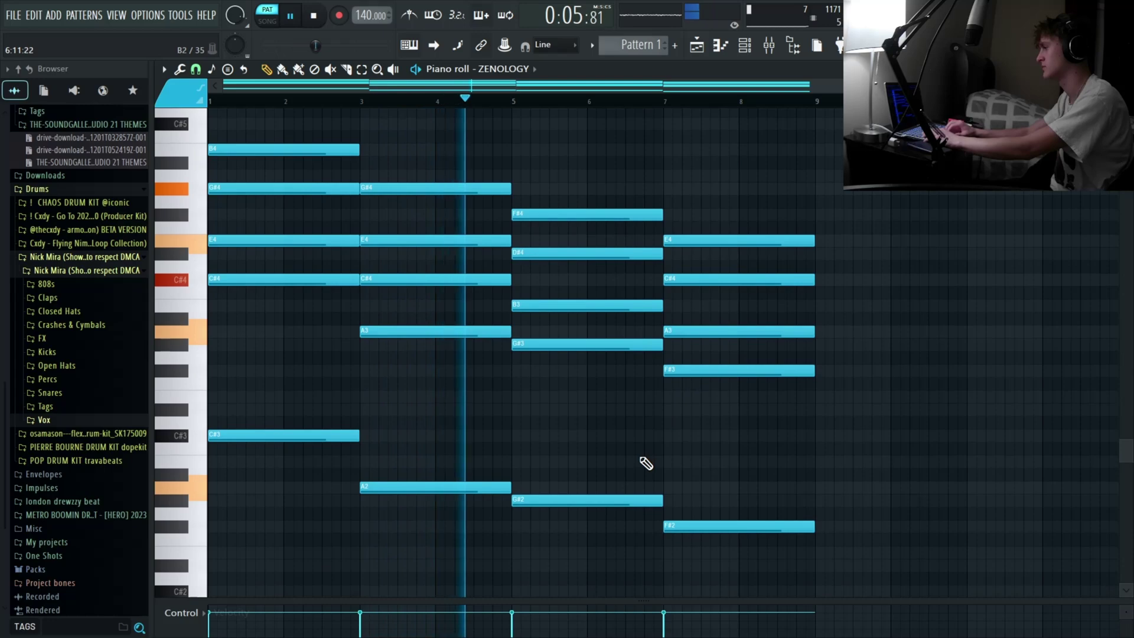
pyautogui.scroll(2, 646, 463)
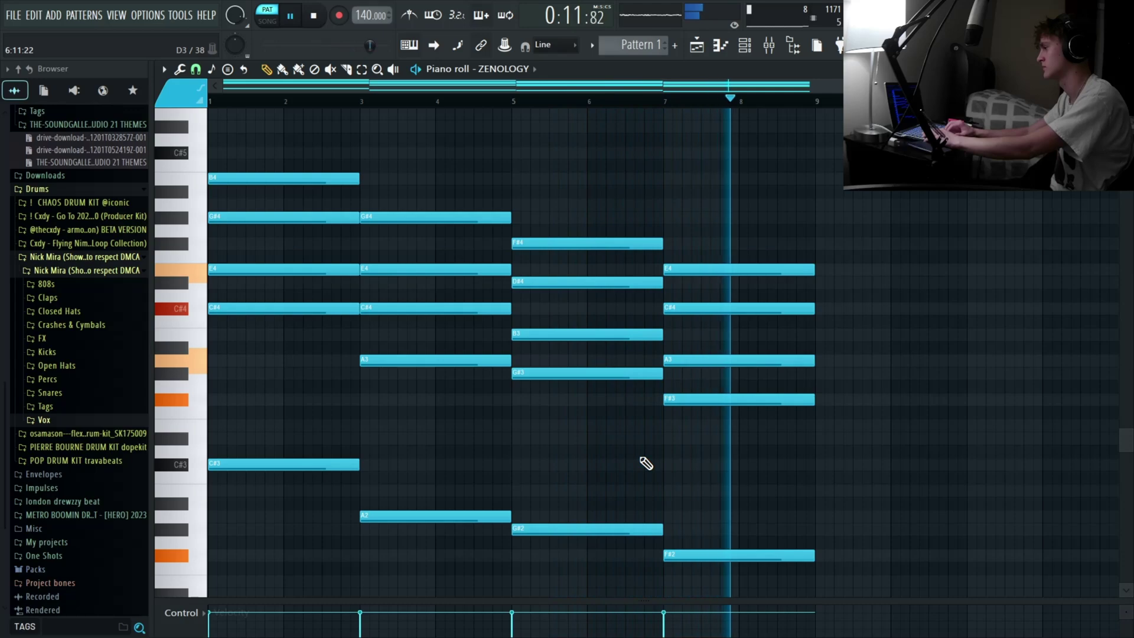
pyautogui.press('space')
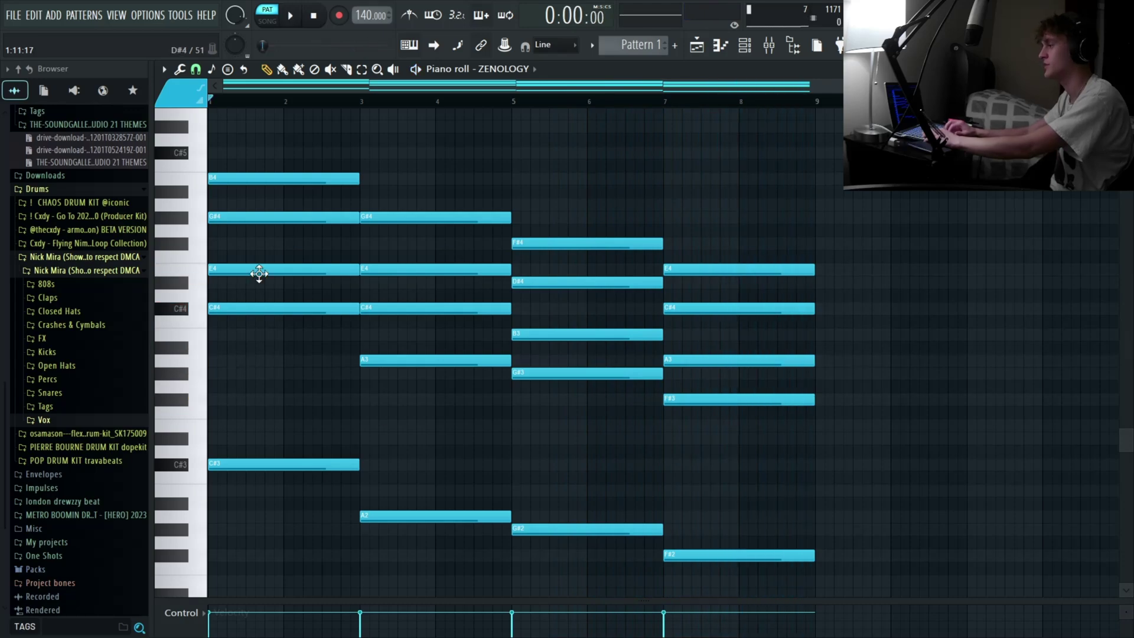
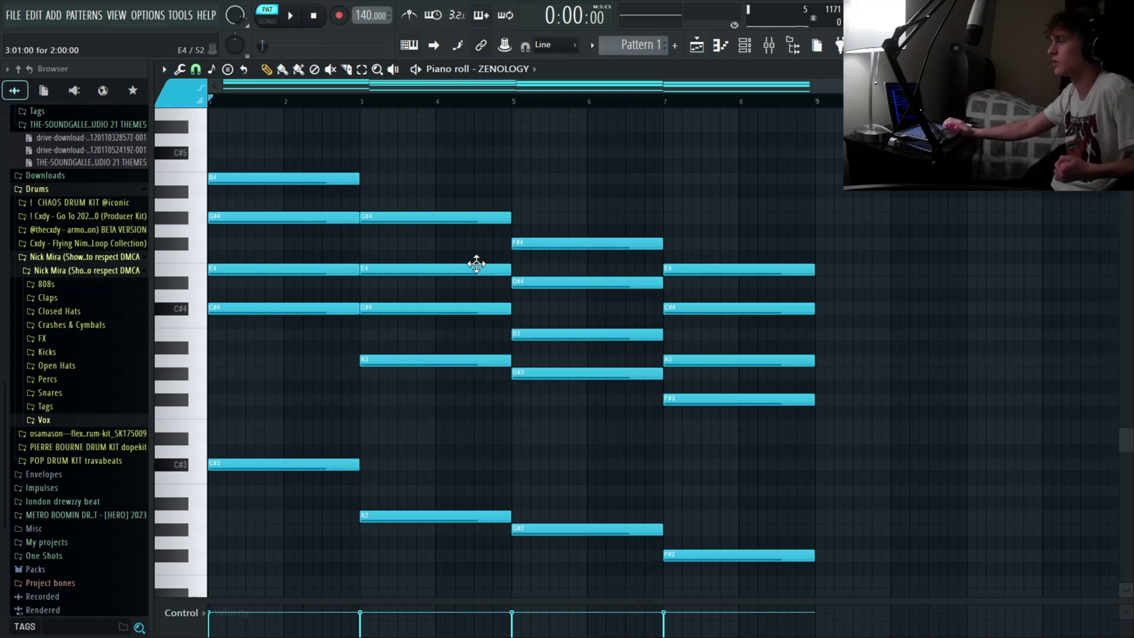
# Step: Add two-bar lower notes G#3, F#3, D#3 and E3 to the four chords in turn while listening, and stop playback
pyautogui.scroll(2, 224, 428)
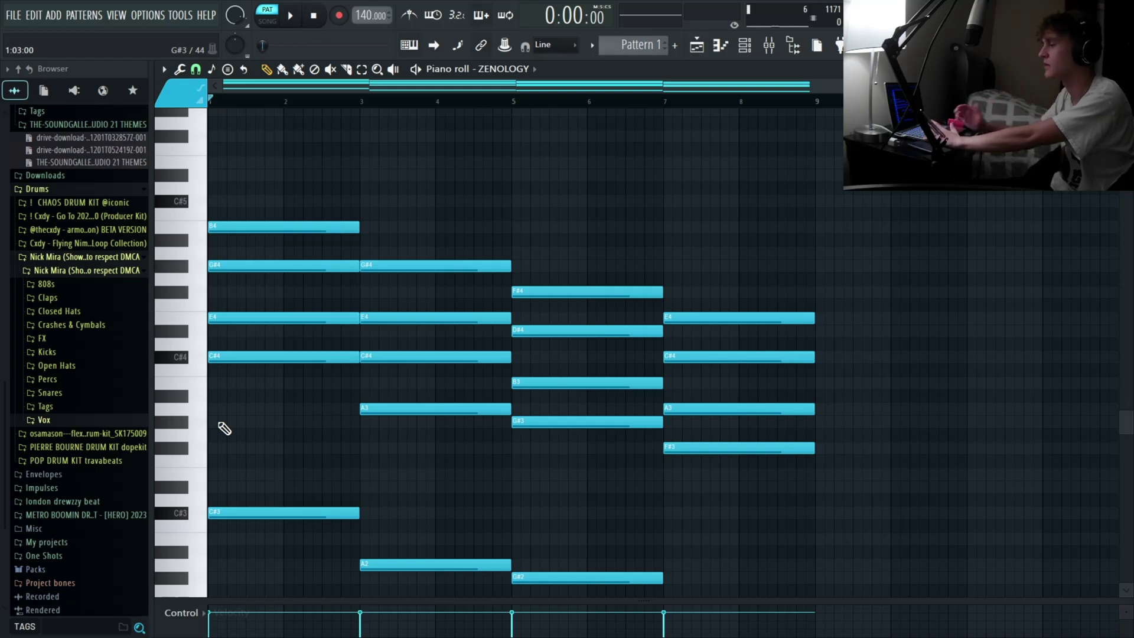
pyautogui.press('space')
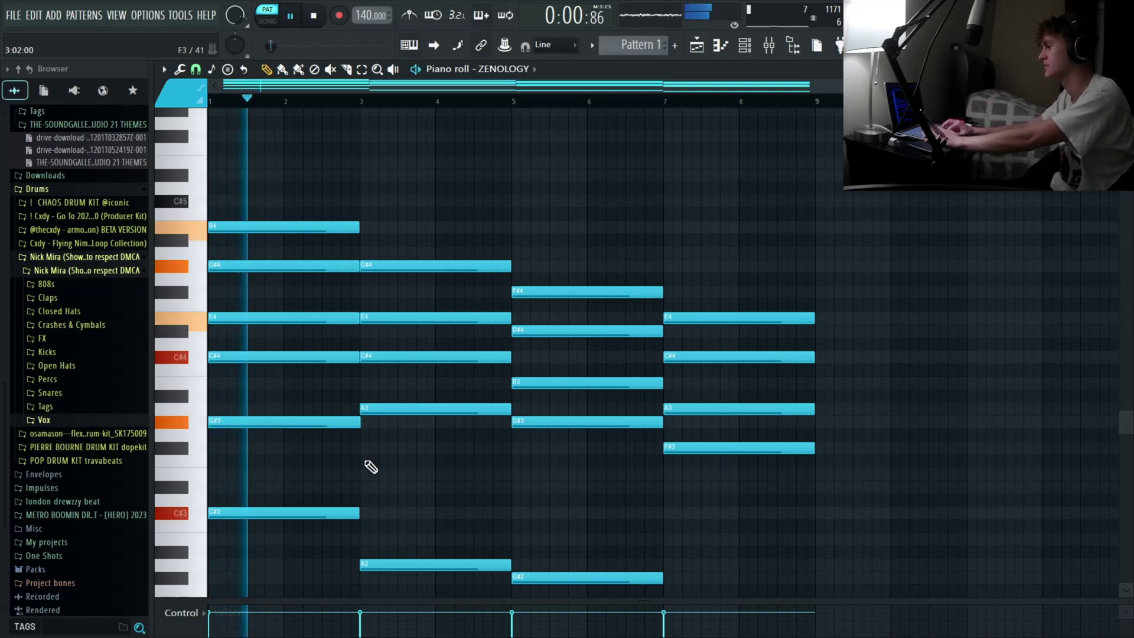
pyautogui.click(369, 449)
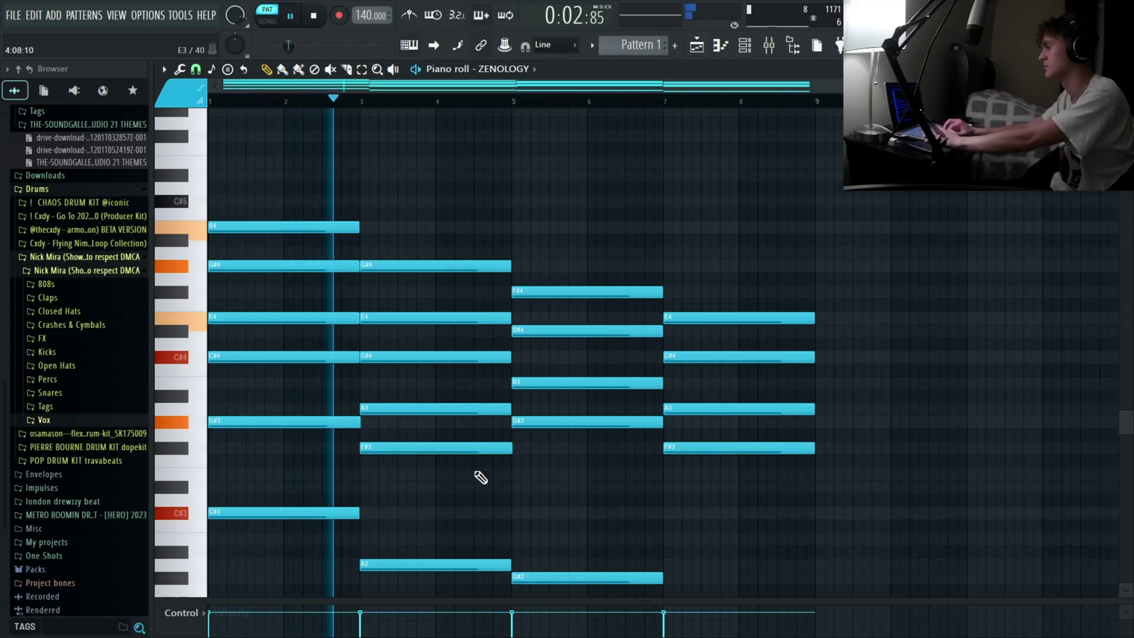
pyautogui.moveTo(516, 473); pyautogui.dragTo(565, 501)
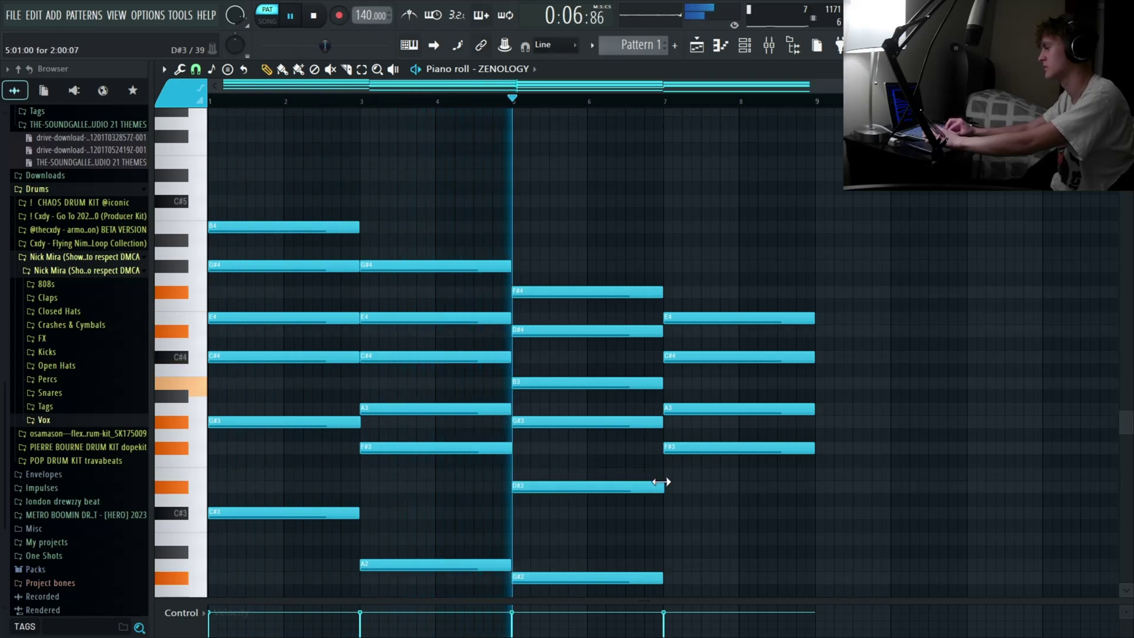
pyautogui.click(664, 473)
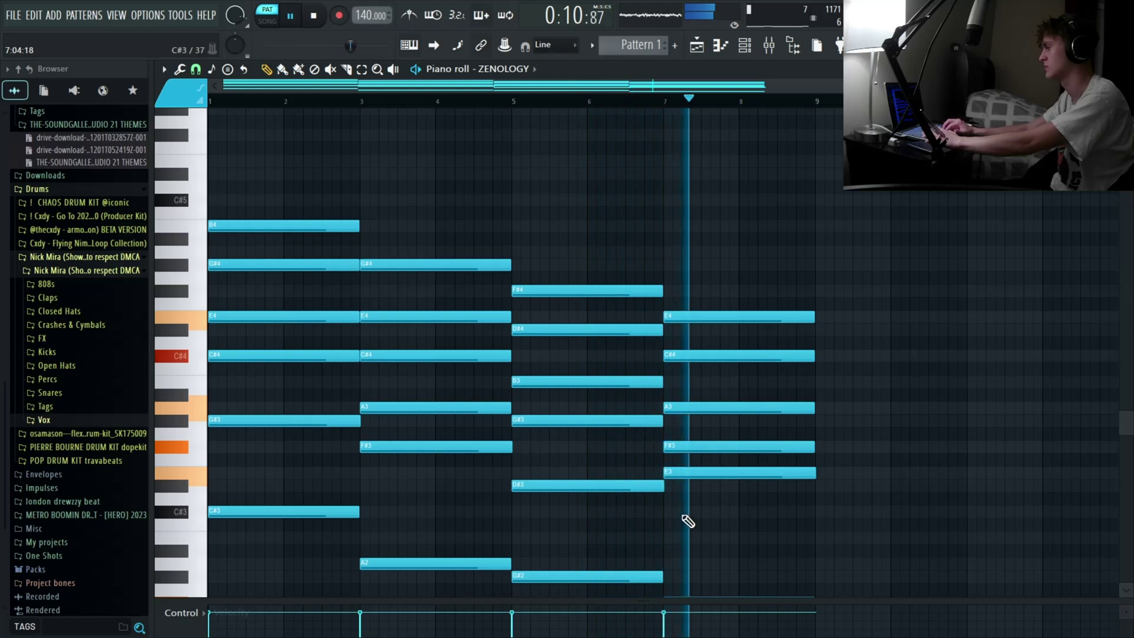
pyautogui.press('space')
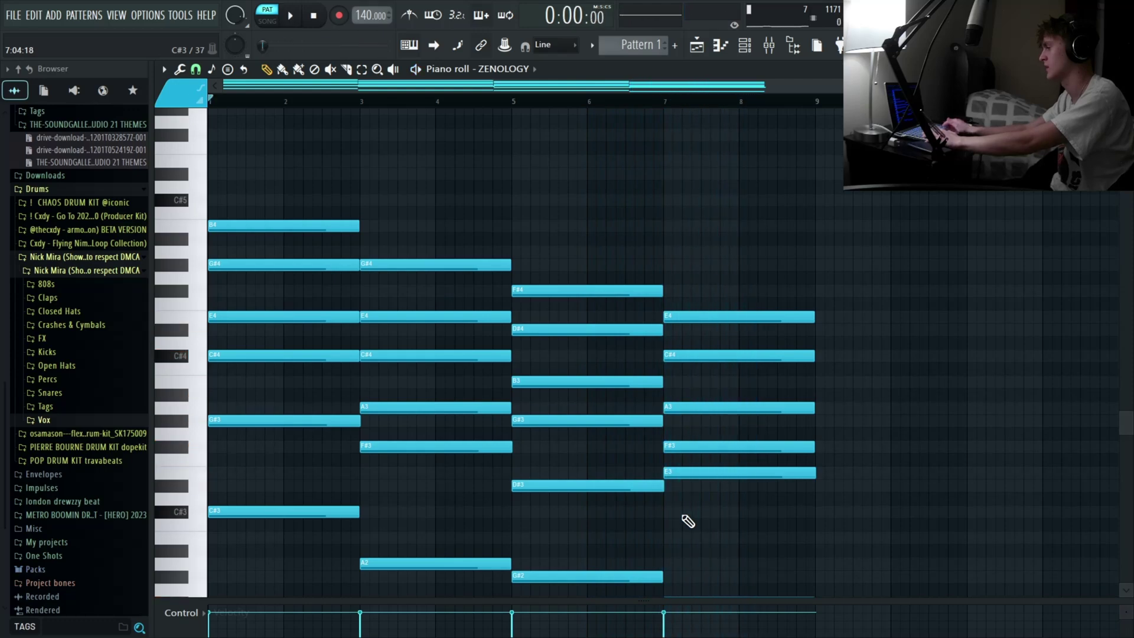
# Step: Transpose the whole progression up one octave
pyautogui.hotkey('ctrl', 'Up')
pyautogui.scroll(3, 688, 521)
pyautogui.scroll(-1, 688, 520)
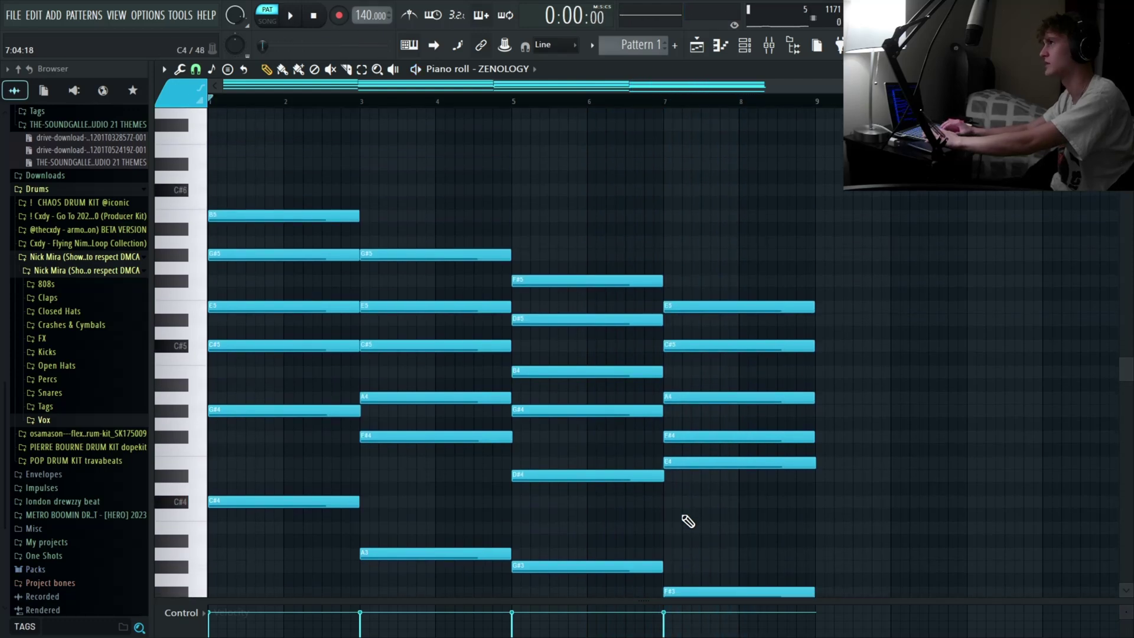
# Step: During playback, add top notes B5 to the chord at bar 3 and A5 to the chord at bar 5, and stop playback
pyautogui.press('space')
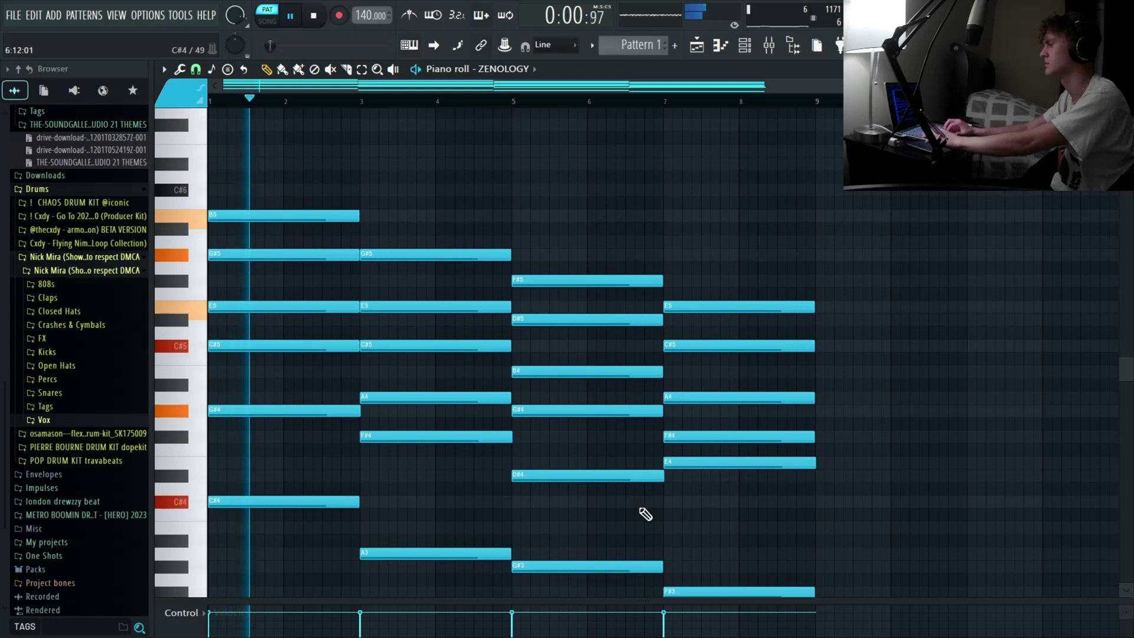
pyautogui.click(375, 218)
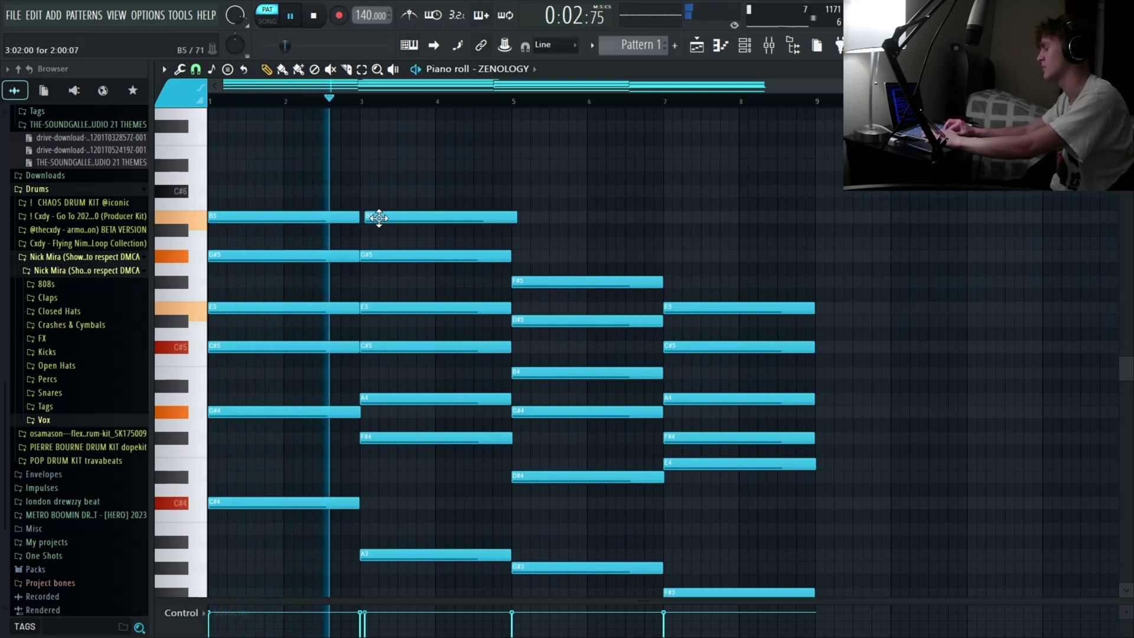
pyautogui.moveTo(379, 219); pyautogui.dragTo(376, 220)
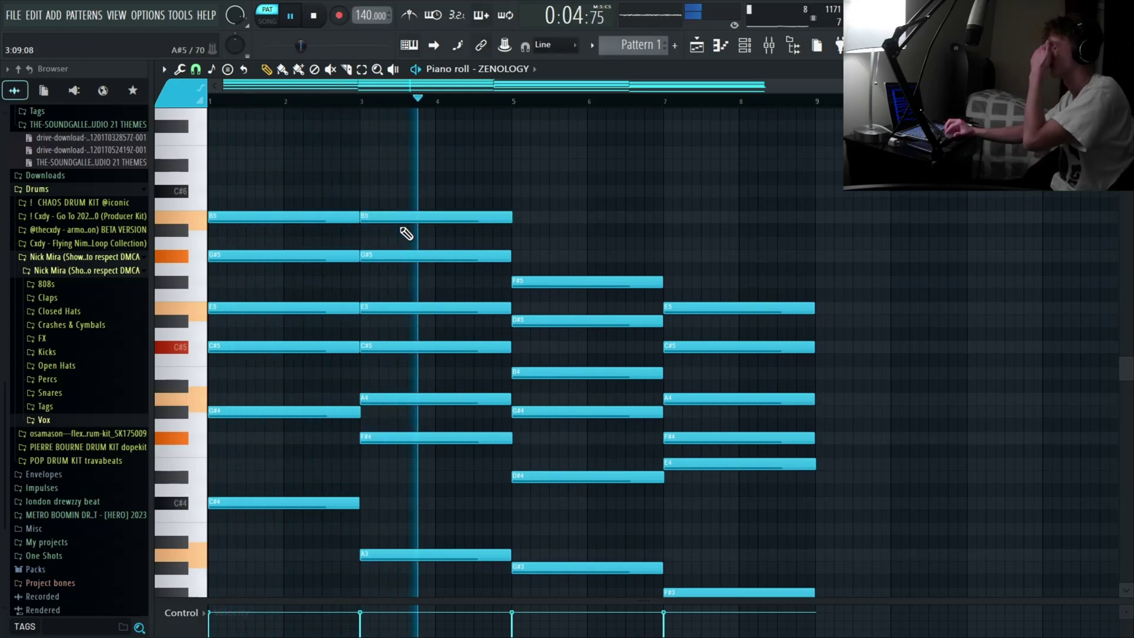
pyautogui.click(517, 243)
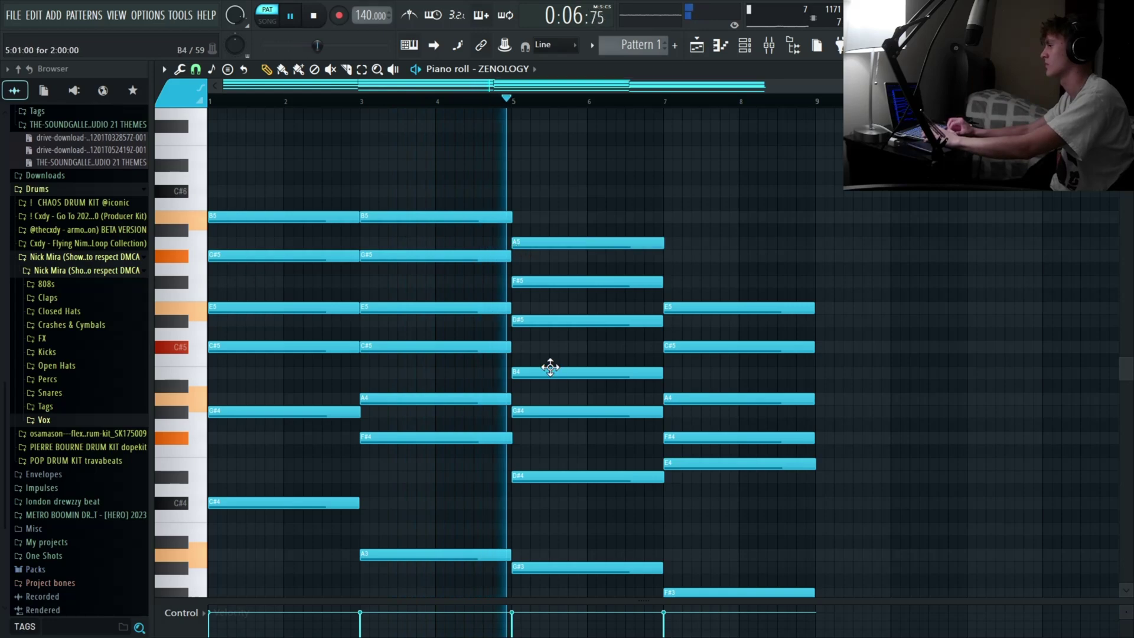
pyautogui.press('space')
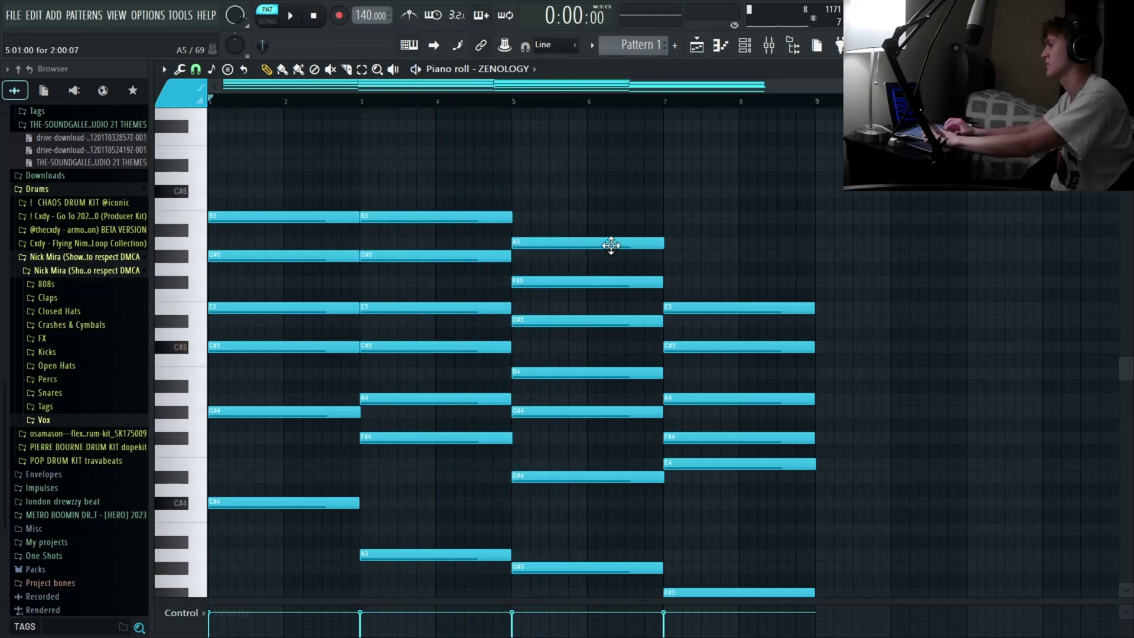
# Step: Remove B5 from the first two chords and A5 from the third, and add a two-bar D#6 above the first chord
pyautogui.moveTo(607, 244); pyautogui.dragTo(190, 170)
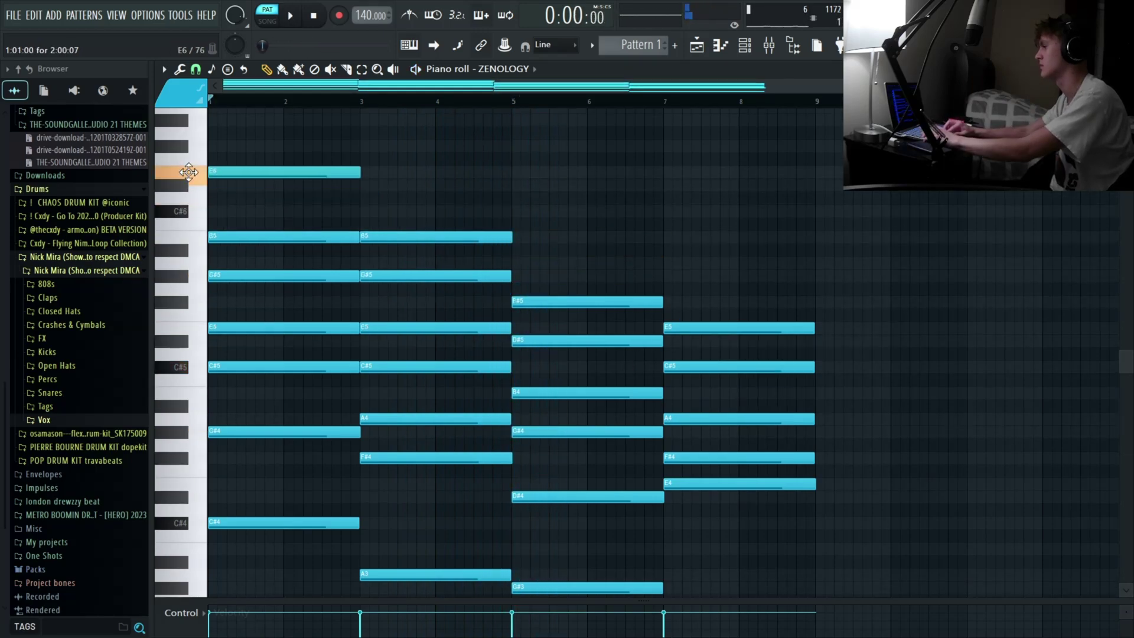
pyautogui.moveTo(339, 228); pyautogui.dragTo(286, 165)
pyautogui.press('Delete')
pyautogui.click(264, 187)
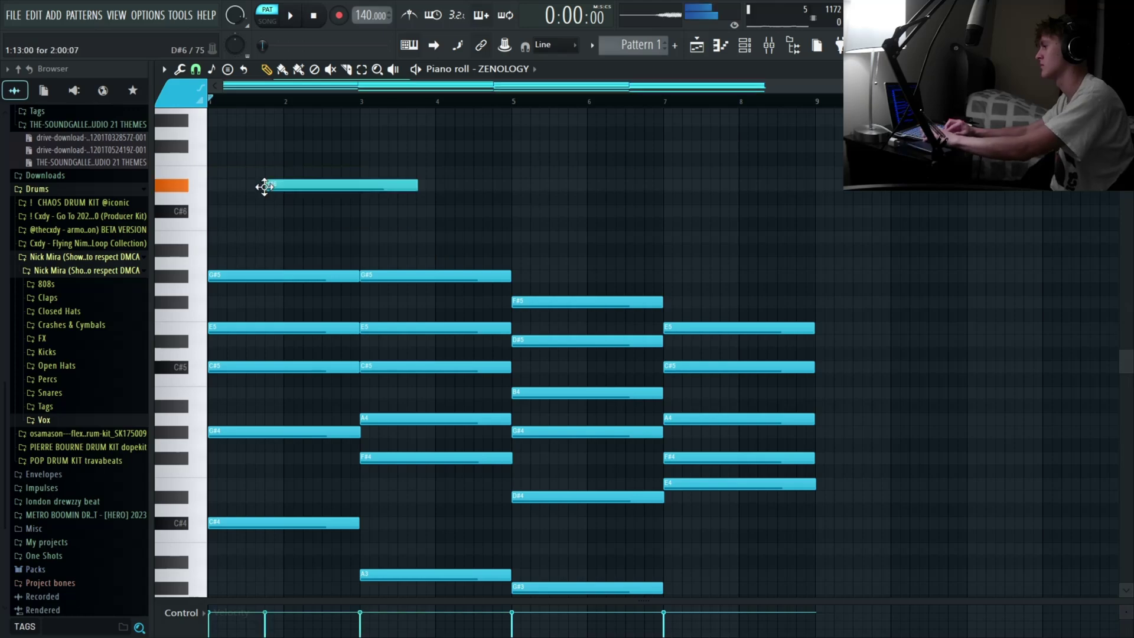
# Step: During playback, add top notes B5 at bar 3, C#6 at bar 5 and G#5 at bar 7, and stop playback
pyautogui.press('space')
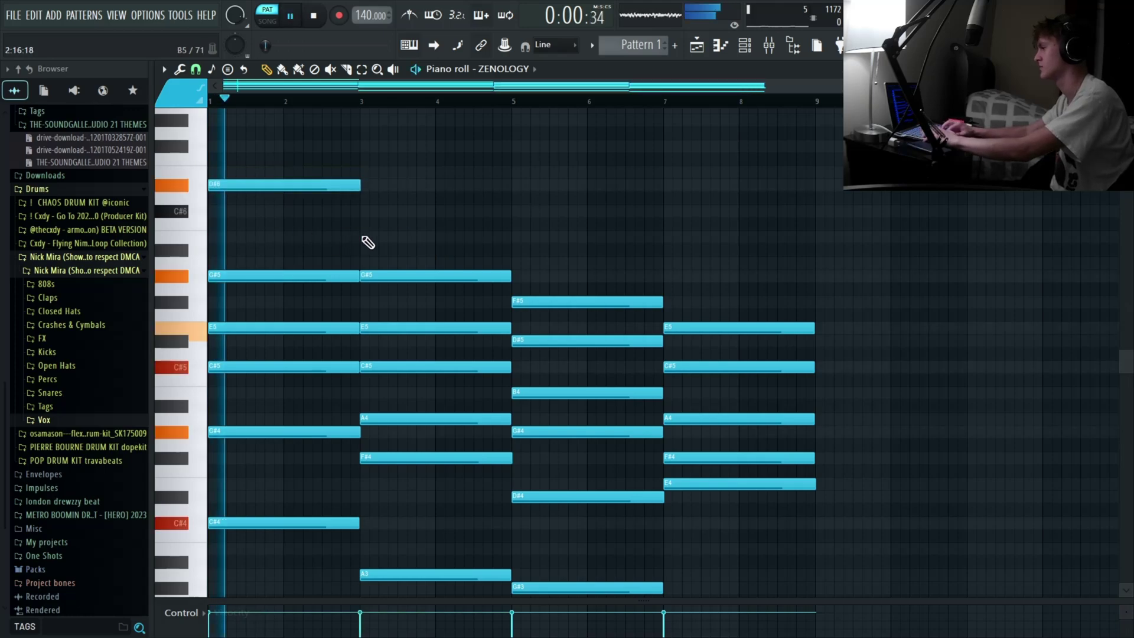
pyautogui.click(366, 241)
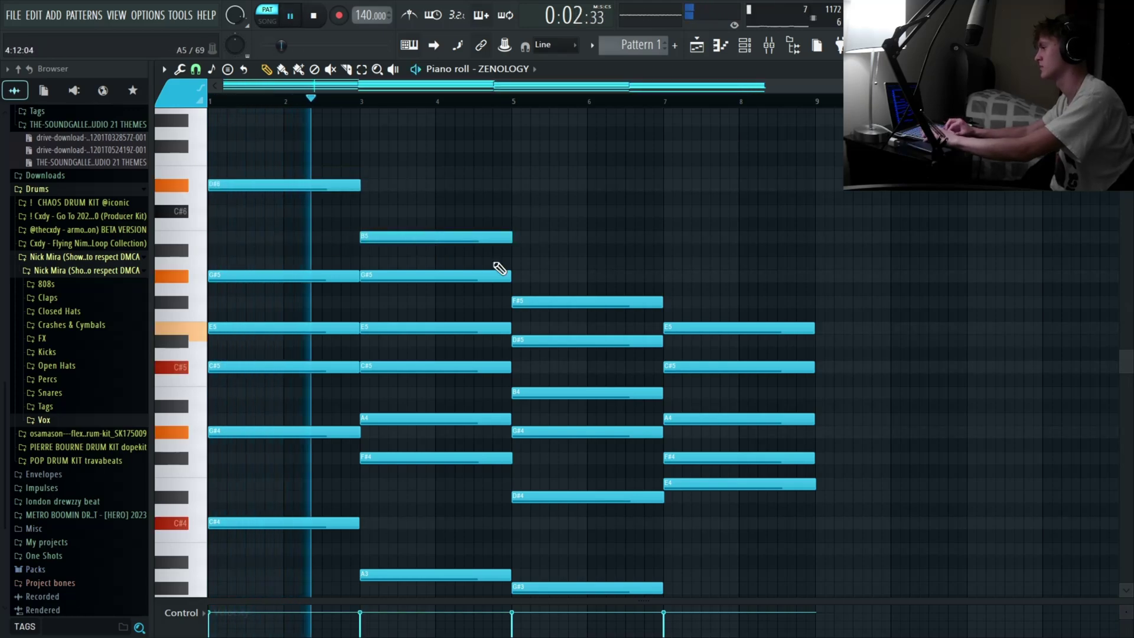
pyautogui.click(517, 261)
pyautogui.moveTo(572, 262); pyautogui.dragTo(568, 203)
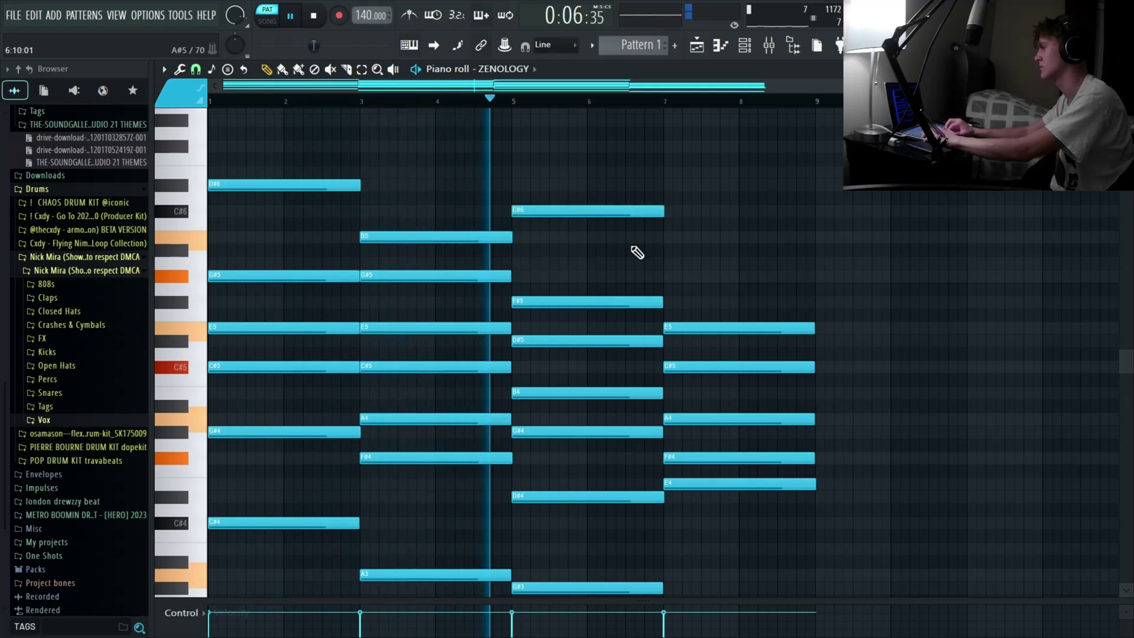
pyautogui.click(666, 237)
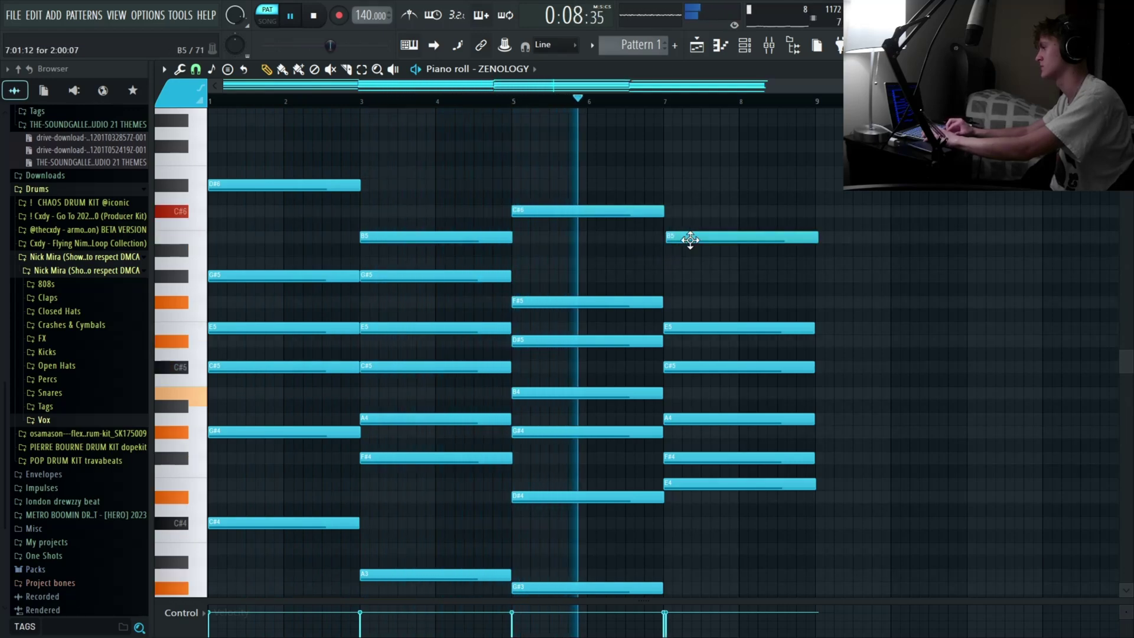
pyautogui.moveTo(689, 239); pyautogui.dragTo(660, 212)
pyautogui.keyDown('ctrl'); pyautogui.click(669, 254); pyautogui.keyUp('ctrl')
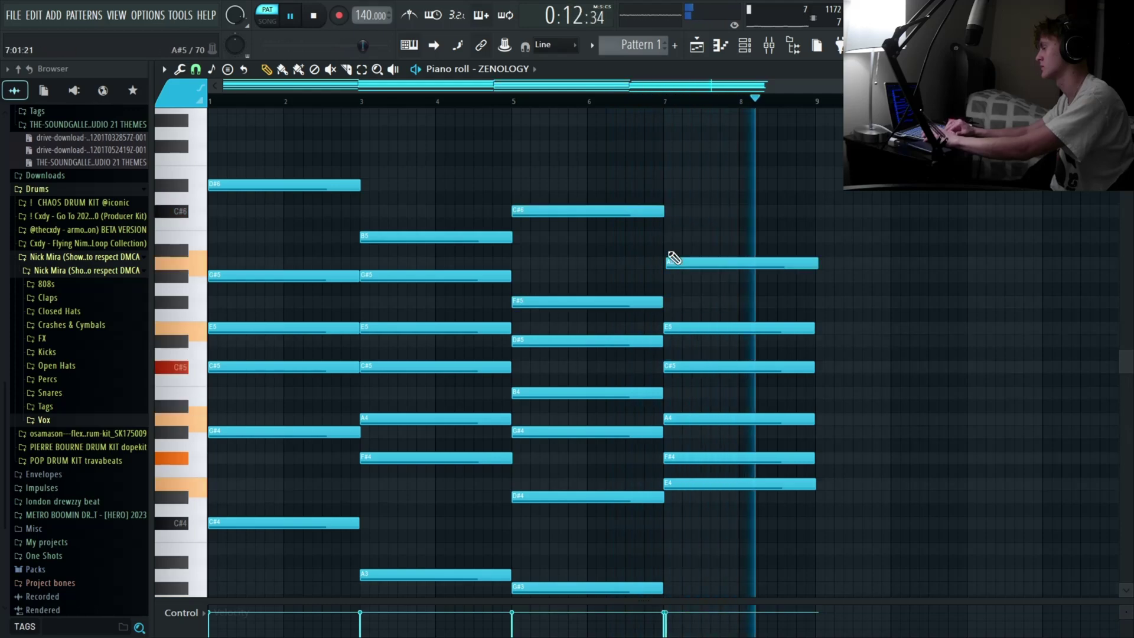
pyautogui.scroll(1, 671, 258)
pyautogui.moveTo(689, 264); pyautogui.dragTo(675, 280)
pyautogui.press('space')
pyautogui.scroll(-1, 682, 267)
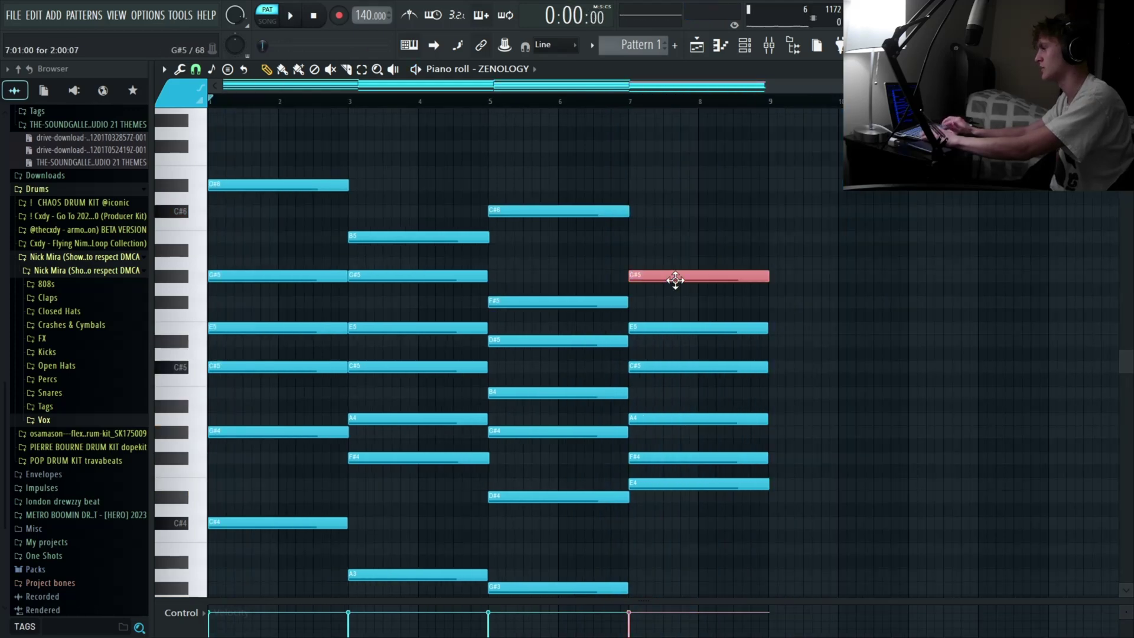
# Step: Replay the progression and add two-bar notes B5 to the first chord and G#5 to the third chord
pyautogui.press('space')
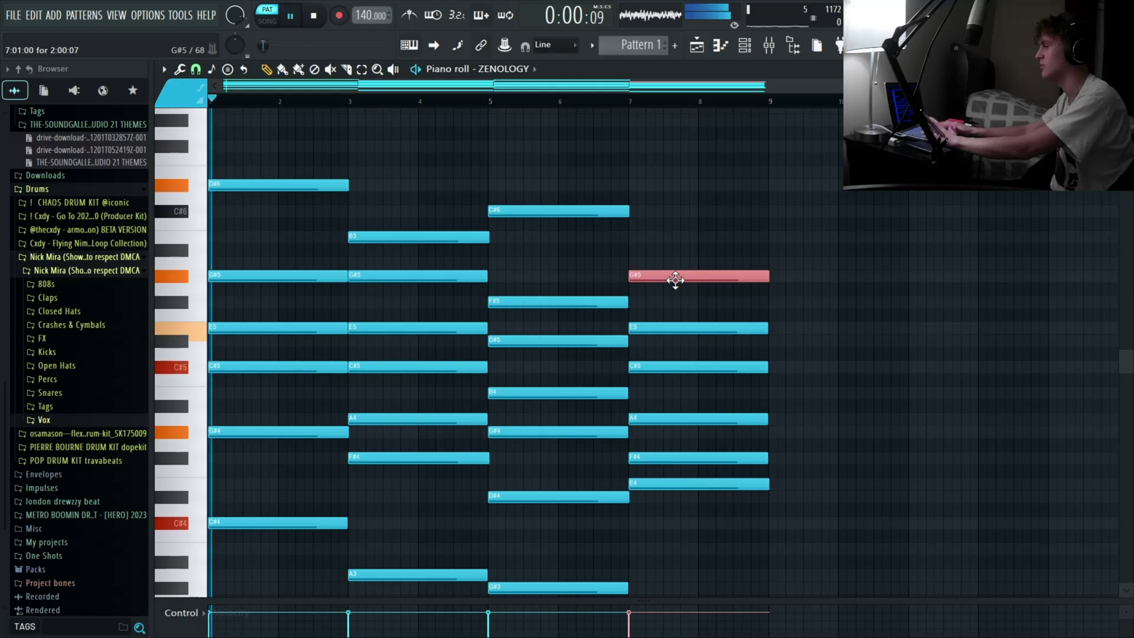
pyautogui.keyDown('ctrl'); pyautogui.click(622, 298); pyautogui.keyUp('ctrl')
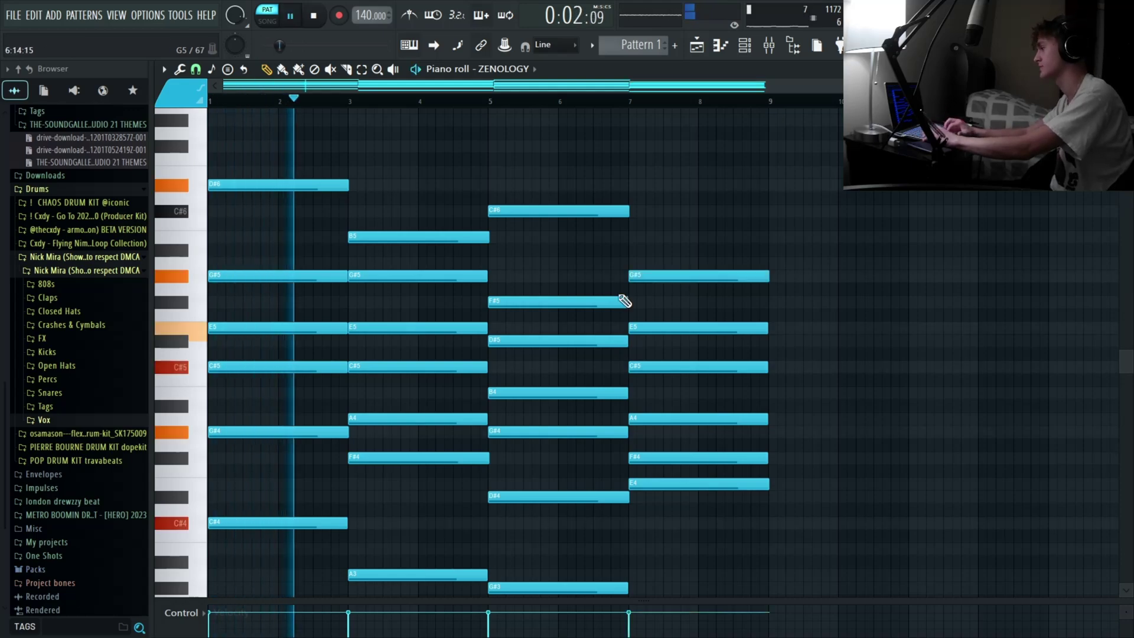
pyautogui.keyDown('ctrl'); pyautogui.click(588, 284); pyautogui.keyUp('ctrl')
pyautogui.click(233, 236)
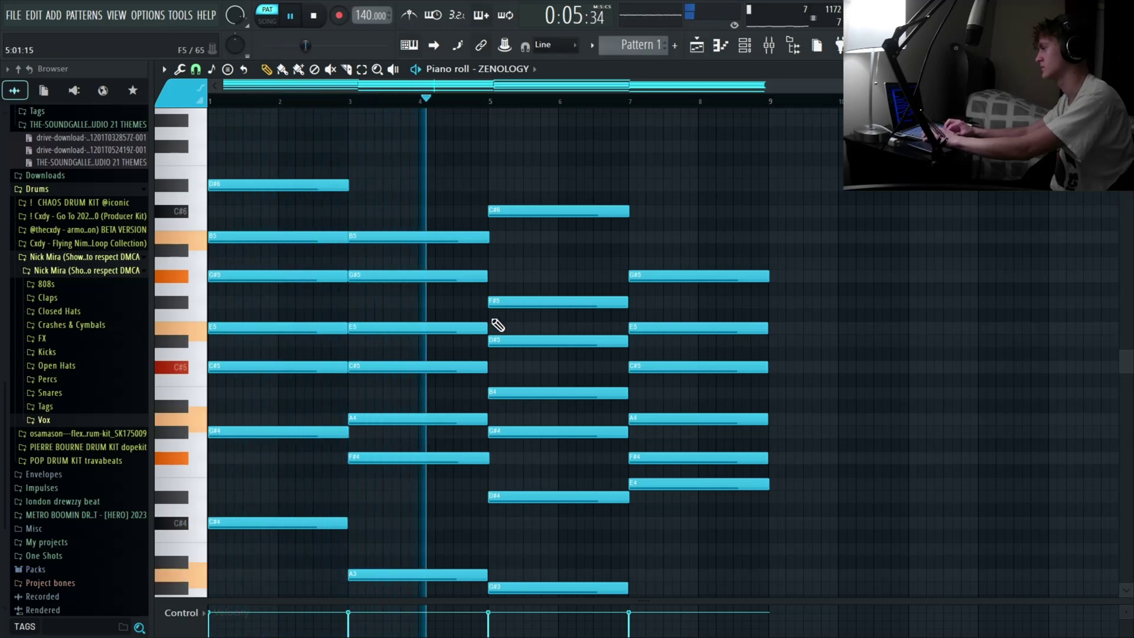
pyautogui.click(493, 263)
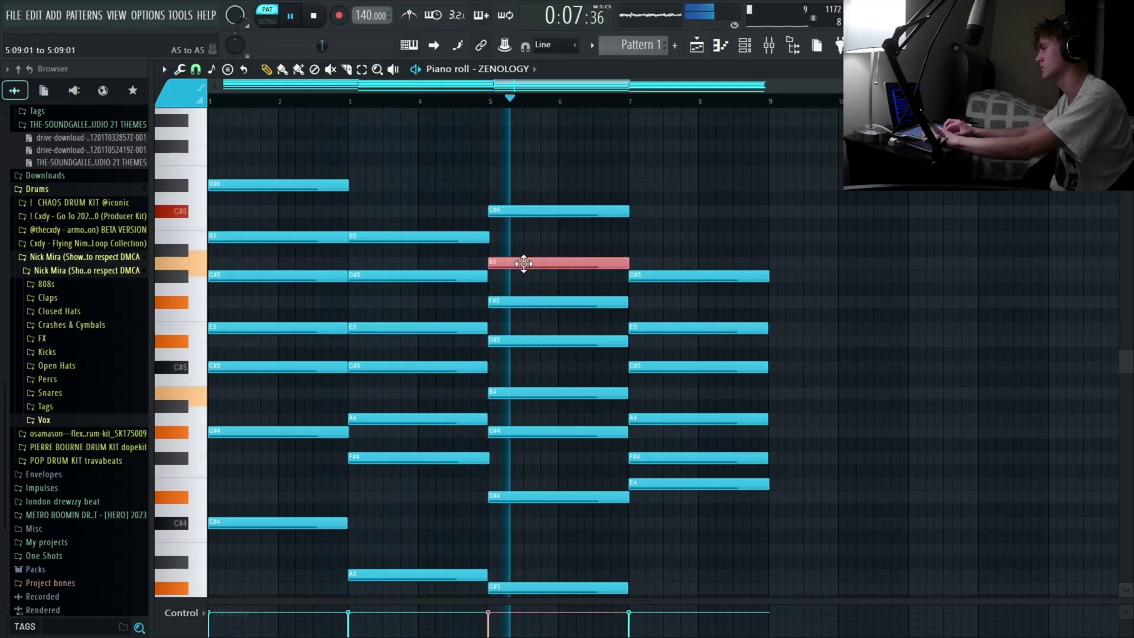
pyautogui.moveTo(524, 264); pyautogui.dragTo(529, 271)
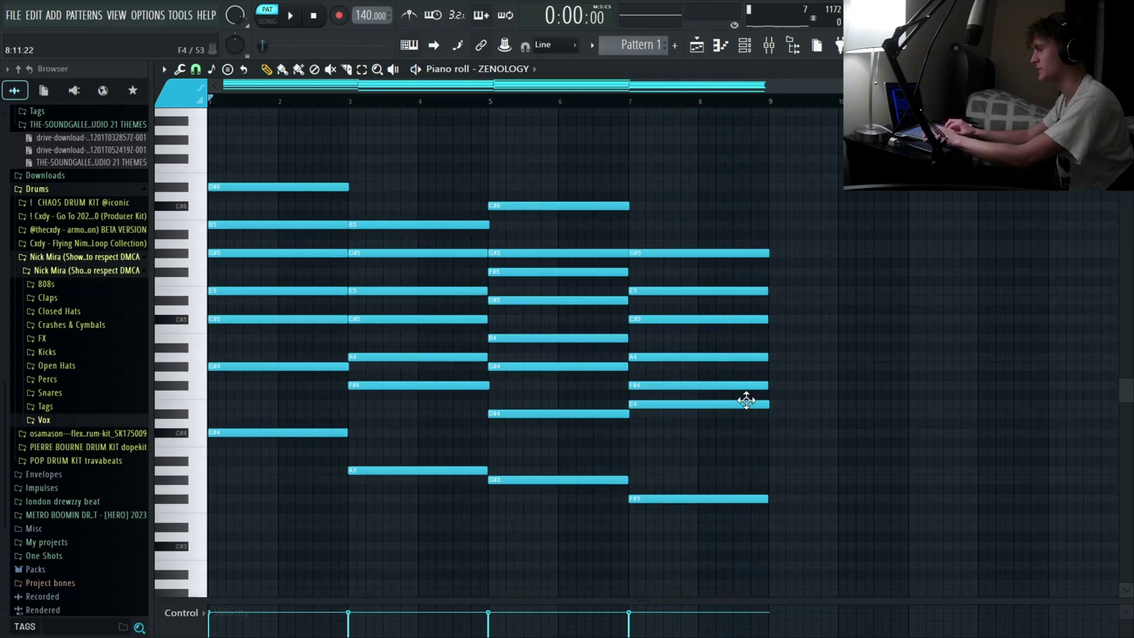
pyautogui.scroll(2, 678, 416)
pyautogui.scroll(3, 678, 416)
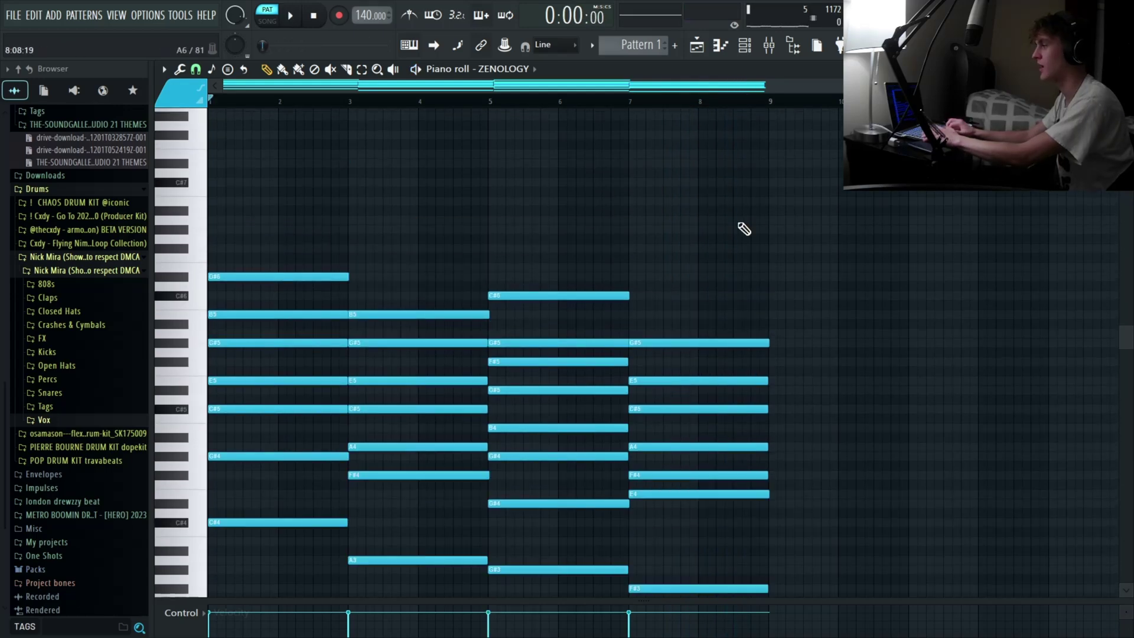
pyautogui.moveTo(593, 260); pyautogui.dragTo(286, 147)
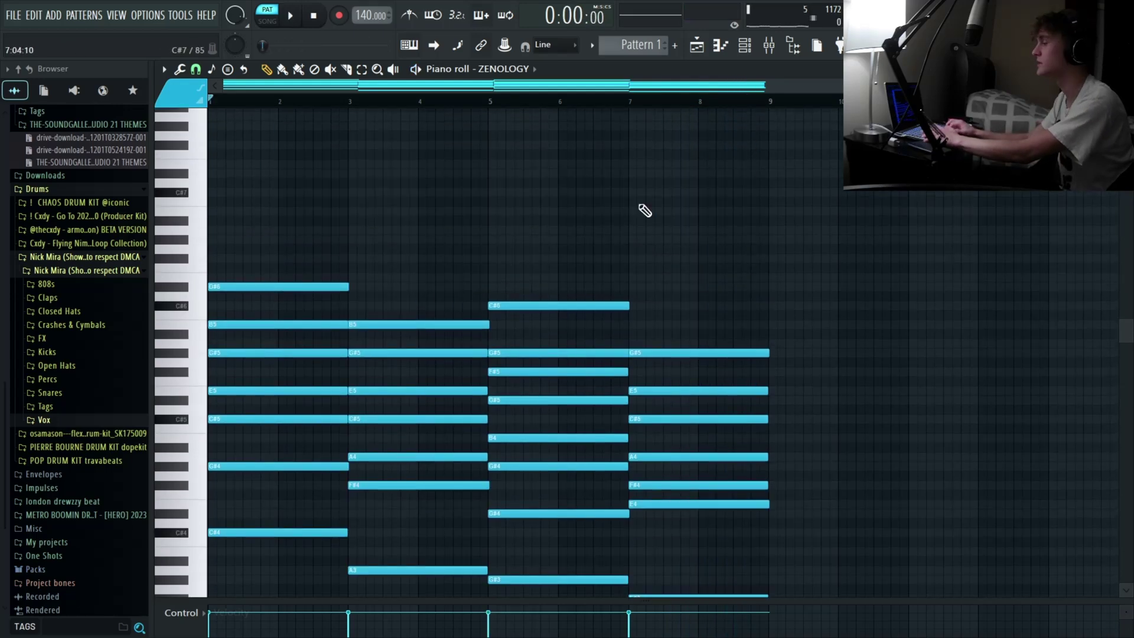
pyautogui.moveTo(720, 277); pyautogui.dragTo(255, 142)
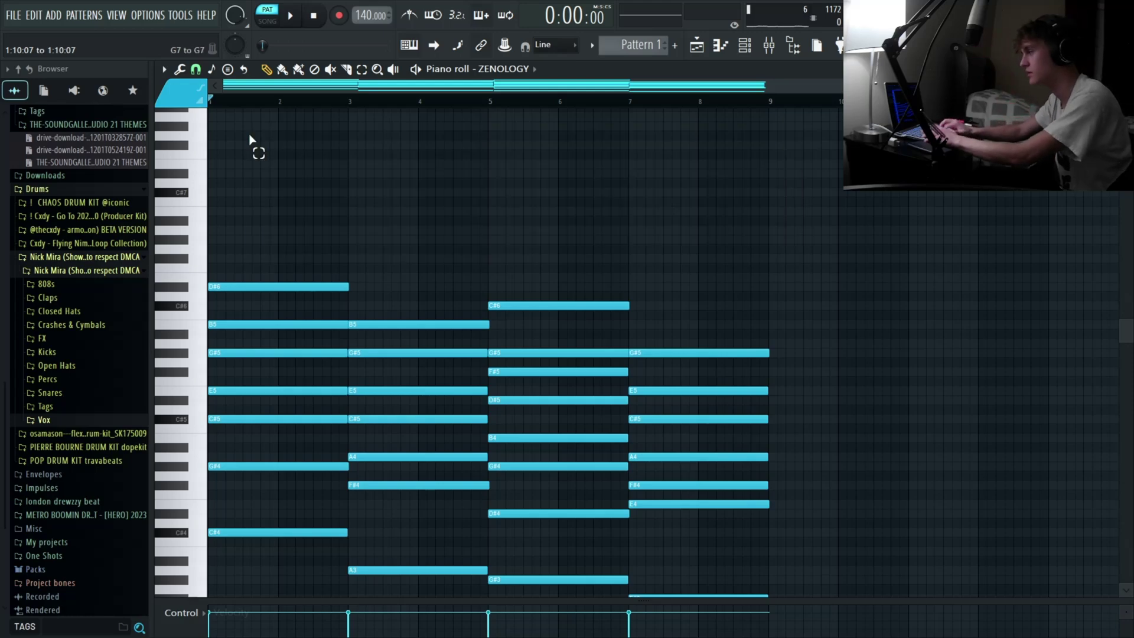
pyautogui.moveTo(773, 278); pyautogui.dragTo(280, 266)
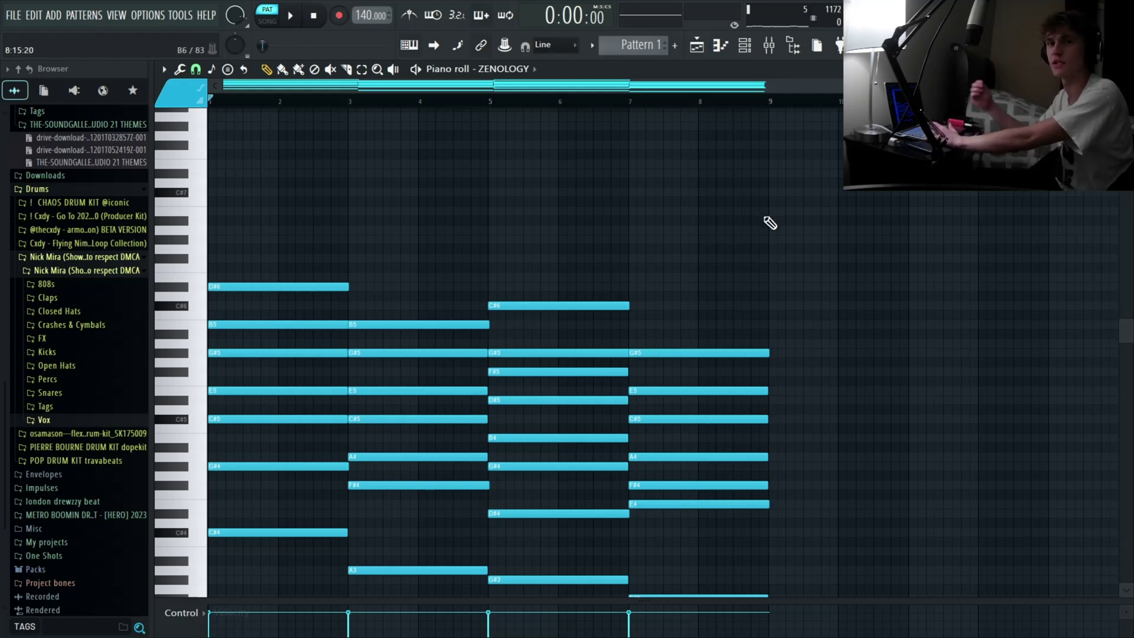
# Step: Add a two-note melody above the first chord, G#6 in bar 1 and F#6 in bar 2, each one bar long, and replay it
pyautogui.scroll(1, 779, 271)
pyautogui.moveTo(227, 259); pyautogui.dragTo(163, 286)
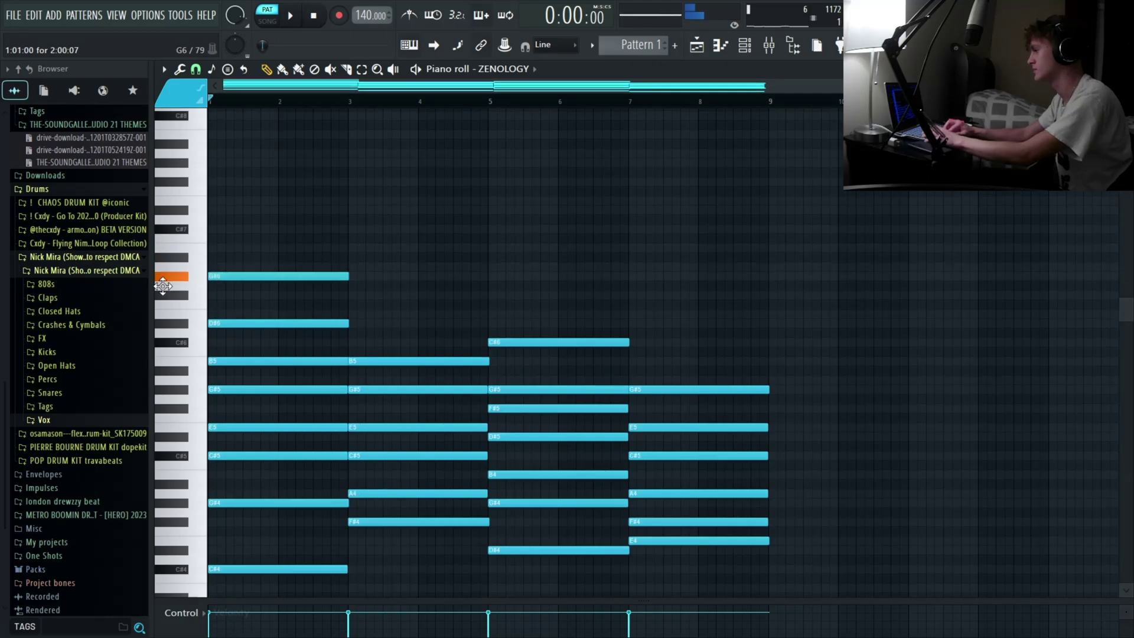
pyautogui.click(281, 295)
pyautogui.moveTo(368, 264); pyautogui.dragTo(286, 319)
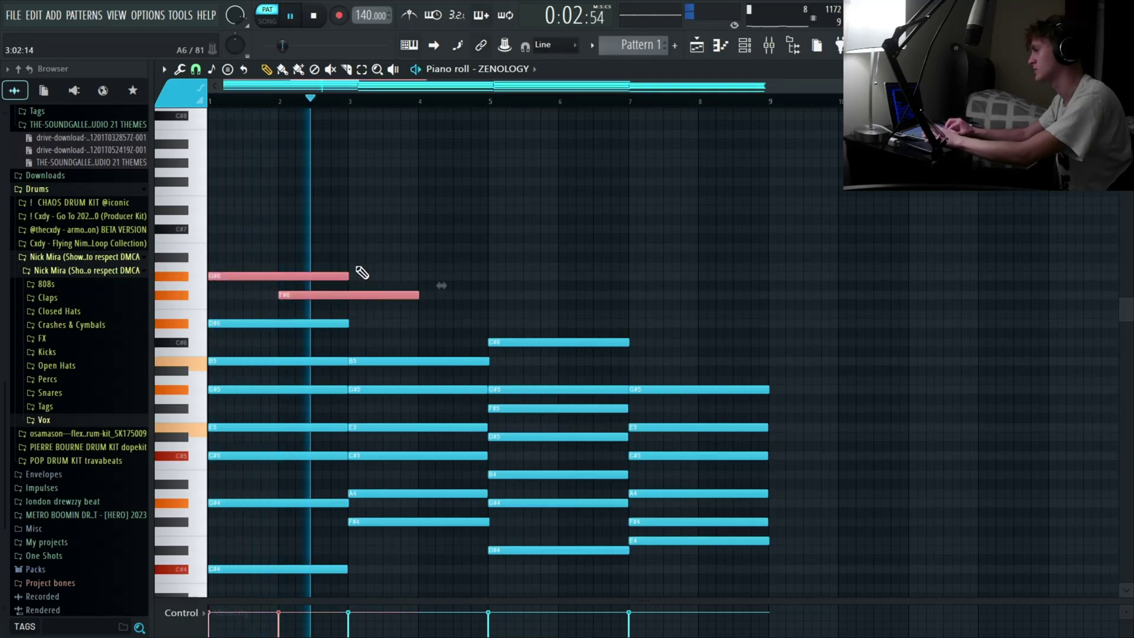
pyautogui.moveTo(348, 276); pyautogui.dragTo(277, 310)
pyautogui.press('space')
pyautogui.press('space')
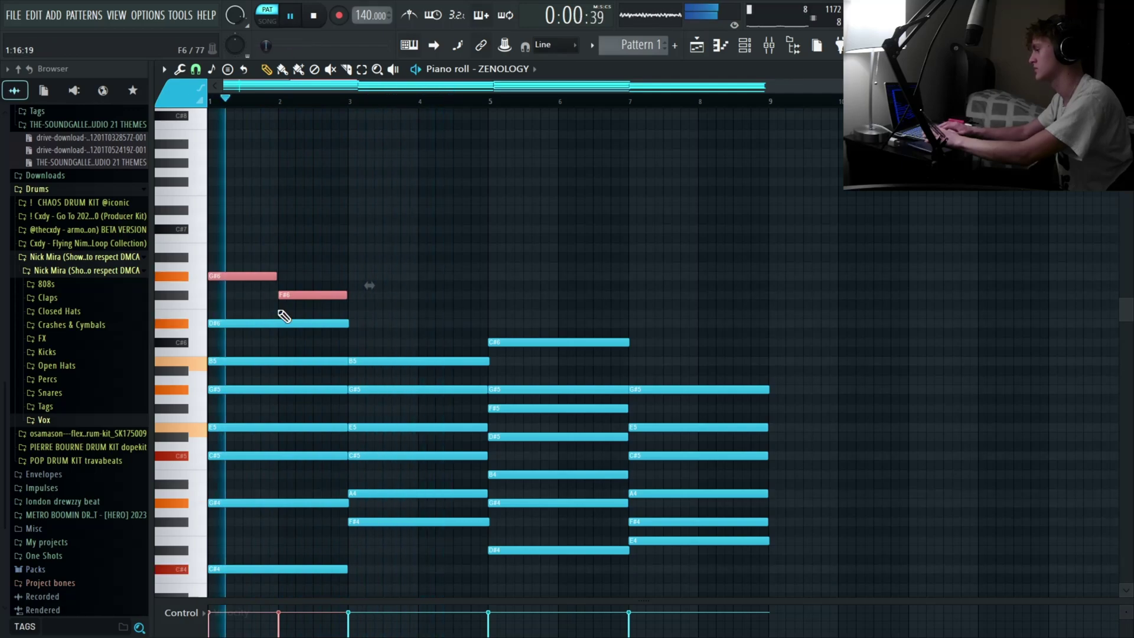
# Step: Duplicate the G#6–F#6 melody across bars 3 to 8, aligned to the chord starts, and stop playback
pyautogui.hotkey('ctrl', 'b')
pyautogui.scroll(3, 284, 313)
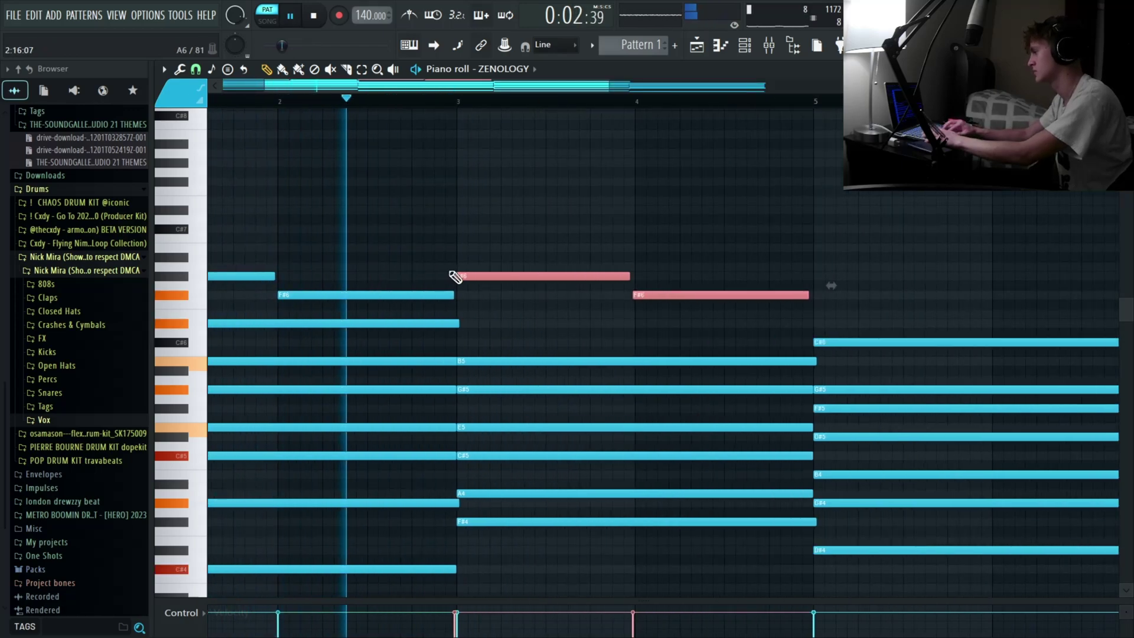
pyautogui.scroll(-1, 456, 273)
pyautogui.moveTo(460, 273); pyautogui.dragTo(478, 274)
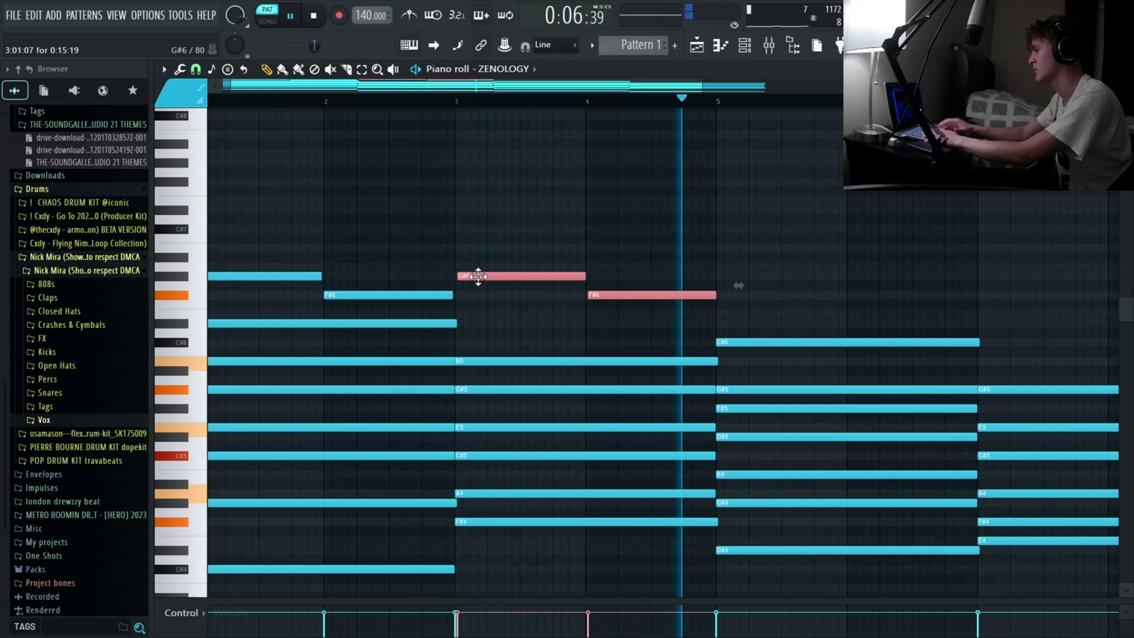
pyautogui.hotkey('ctrl', 'b')
pyautogui.scroll(-4, 688, 317)
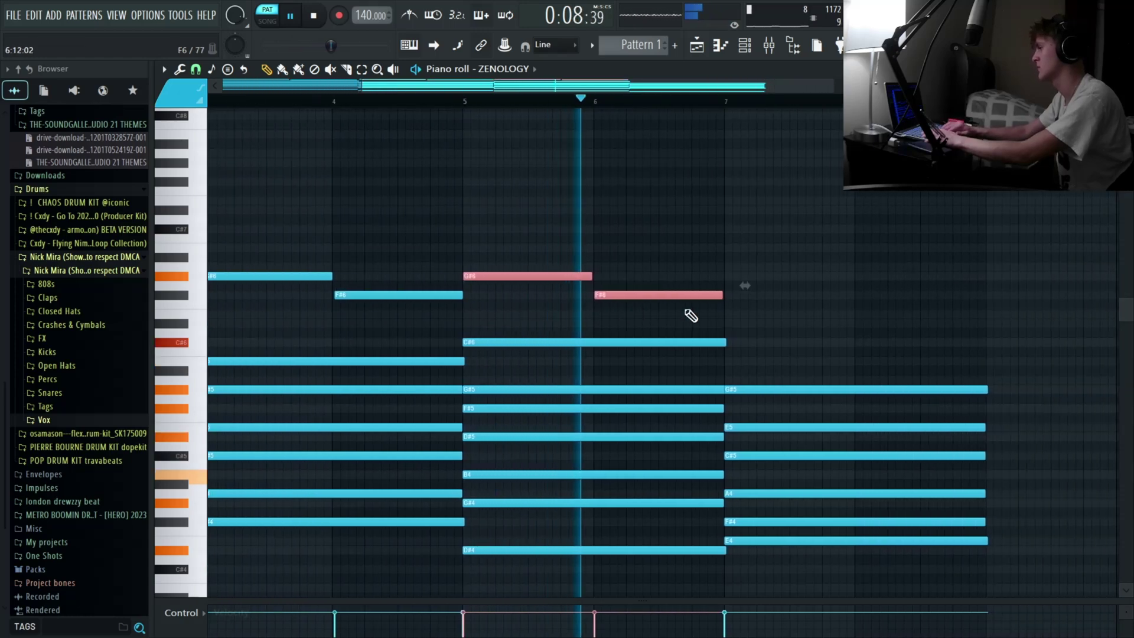
pyautogui.hotkey('ctrl', 'b')
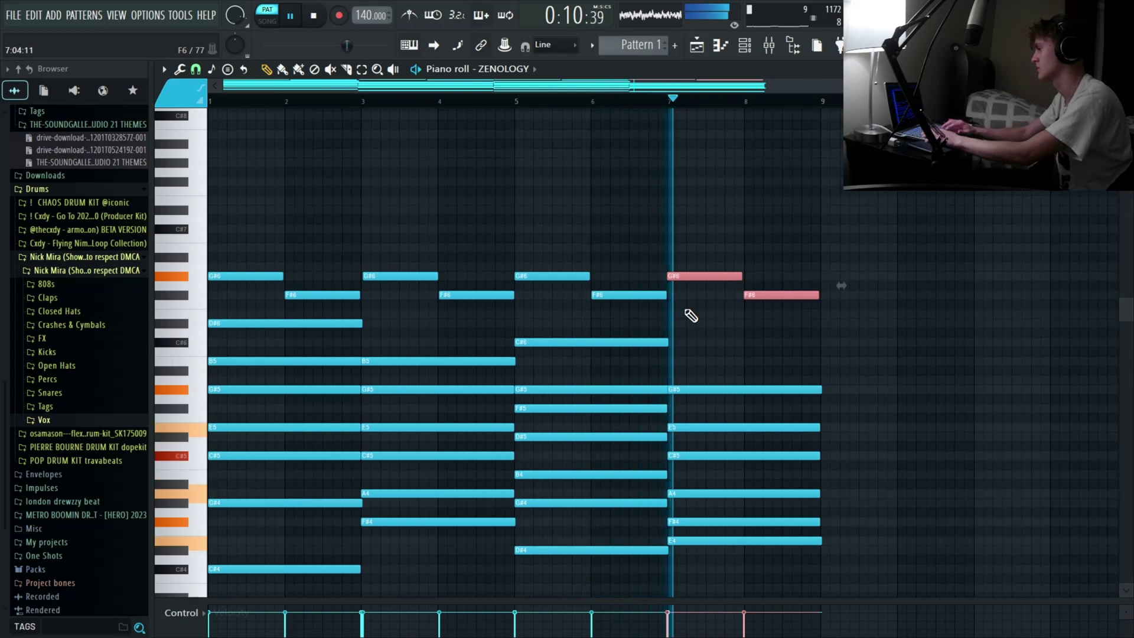
pyautogui.scroll(-1, 687, 317)
pyautogui.hotkey('ctrl', 'd')
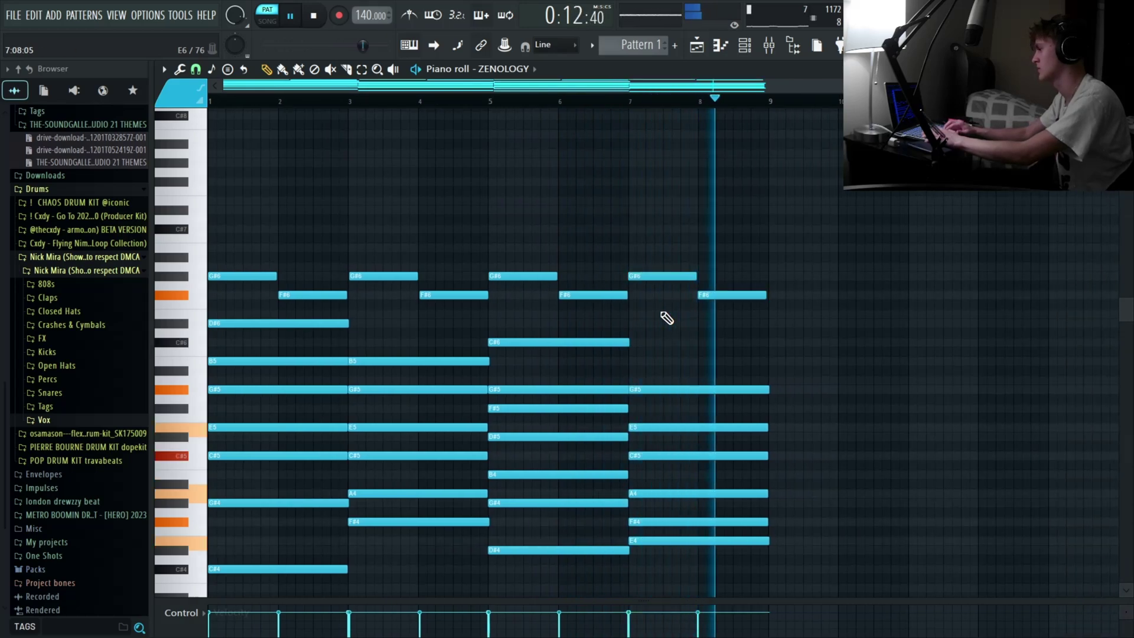
pyautogui.press('space')
# Step: Play from bar 5 and lower the last two melody notes to E6 in bar 7 and D#6 in bar 8
pyautogui.moveTo(831, 255)
pyautogui.mouseDown()
pyautogui.moveTo(201, 307)
pyautogui.moveTo(246, 313)
pyautogui.moveTo(805, 212)
pyautogui.moveTo(637, 335)
pyautogui.moveTo(710, 355)
pyautogui.moveTo(669, 344)
pyautogui.mouseUp()
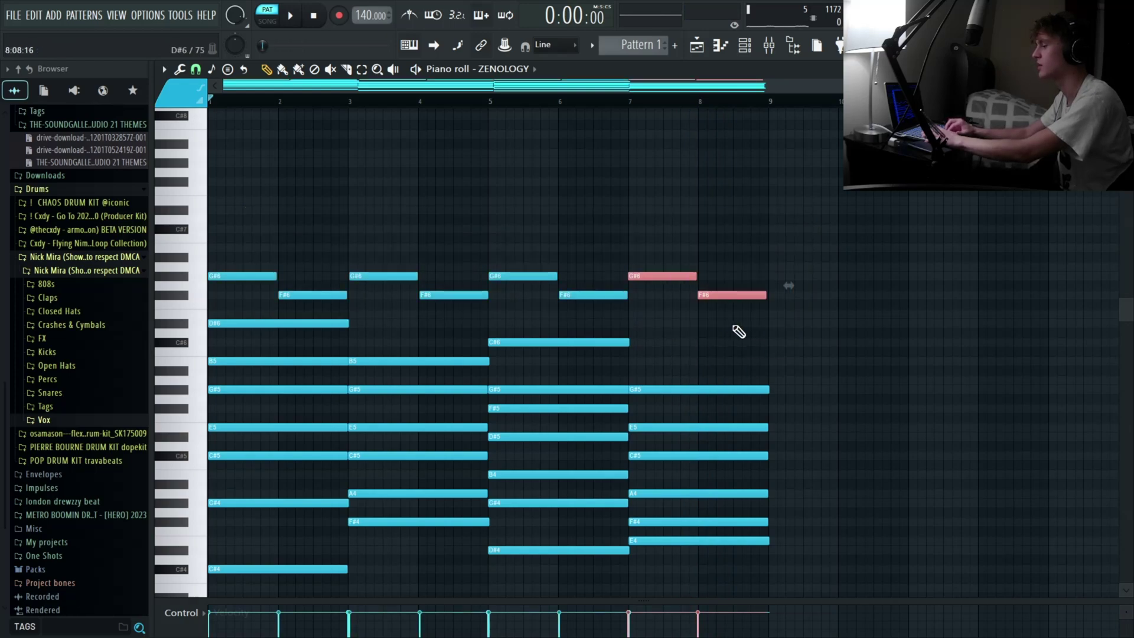
pyautogui.click(491, 104)
pyautogui.press('space')
pyautogui.moveTo(647, 274); pyautogui.dragTo(665, 299)
pyautogui.moveTo(752, 295); pyautogui.dragTo(780, 363)
# Step: Add a B5 melody note at 8:09 and shorten it to end with the last chord
pyautogui.click(738, 344)
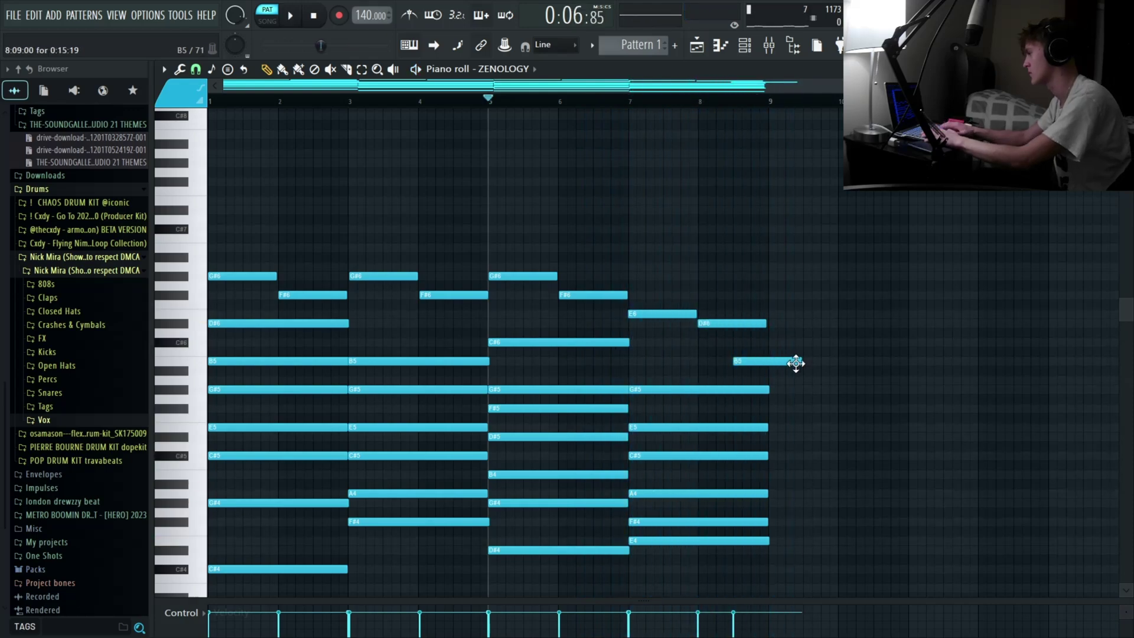
pyautogui.moveTo(797, 363); pyautogui.dragTo(764, 363)
pyautogui.scroll(4, 759, 362)
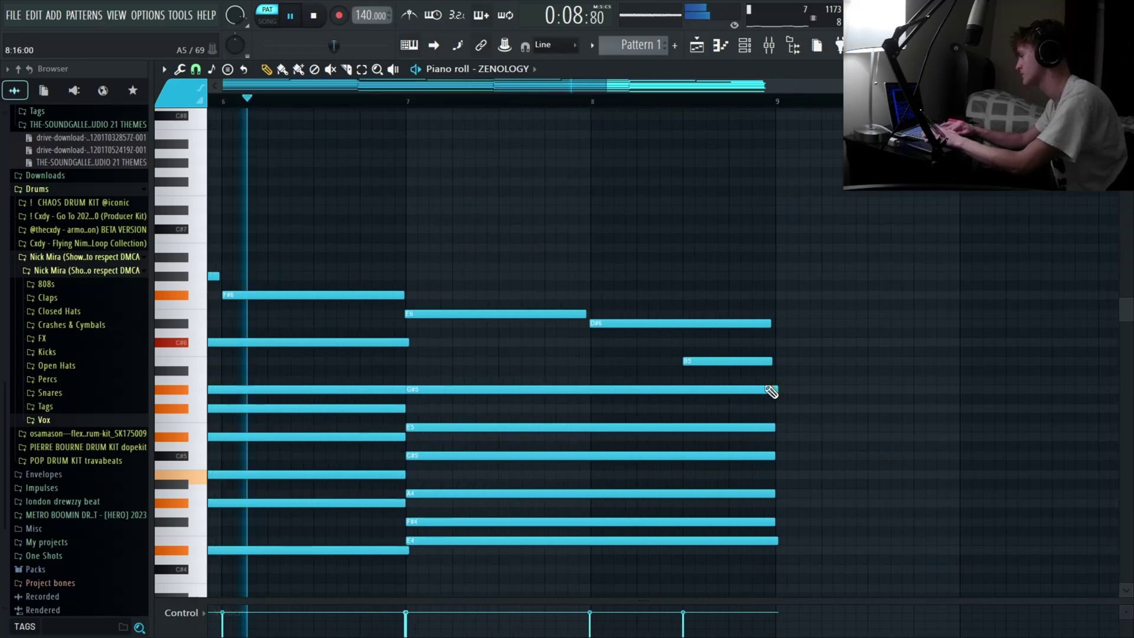
pyautogui.doubleClick(731, 363)
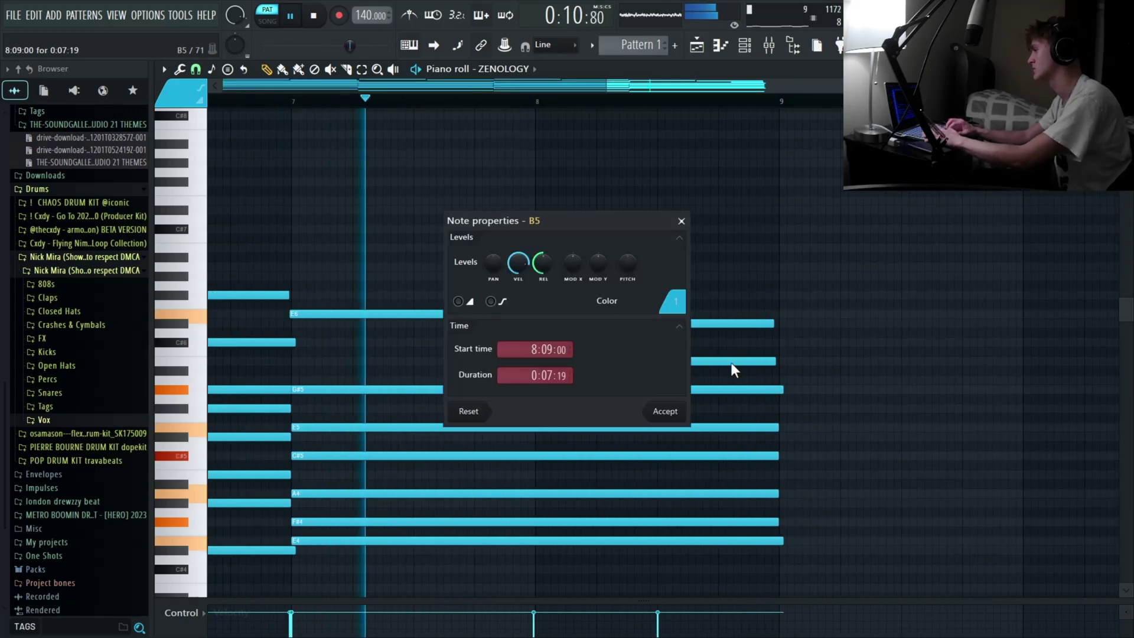
pyautogui.click(679, 221)
pyautogui.scroll(-4, 635, 300)
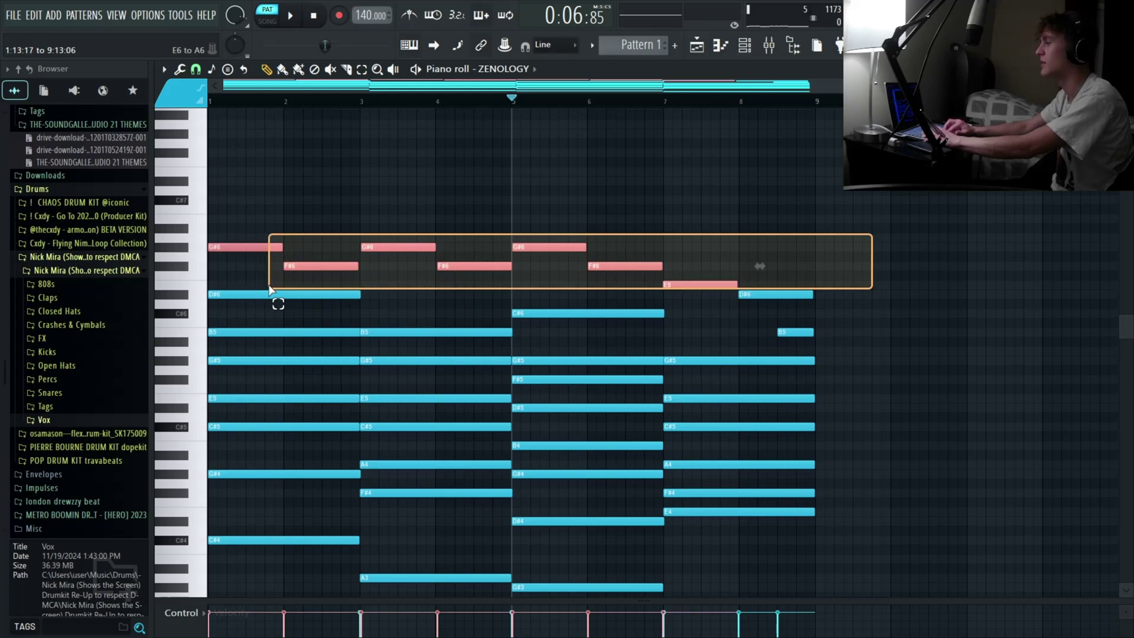
# Step: Add a half-bar E7 in the second half of bar 1, transpose the whole pattern down one octave, and restart playback
pyautogui.scroll(1, 275, 289)
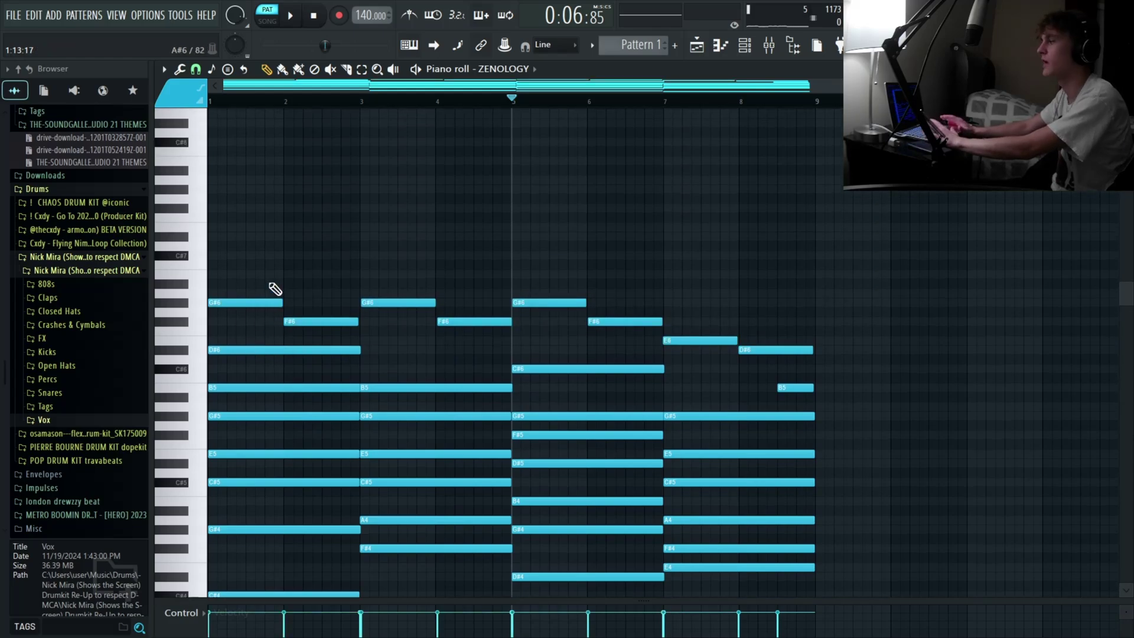
pyautogui.click(254, 227)
pyautogui.press('space')
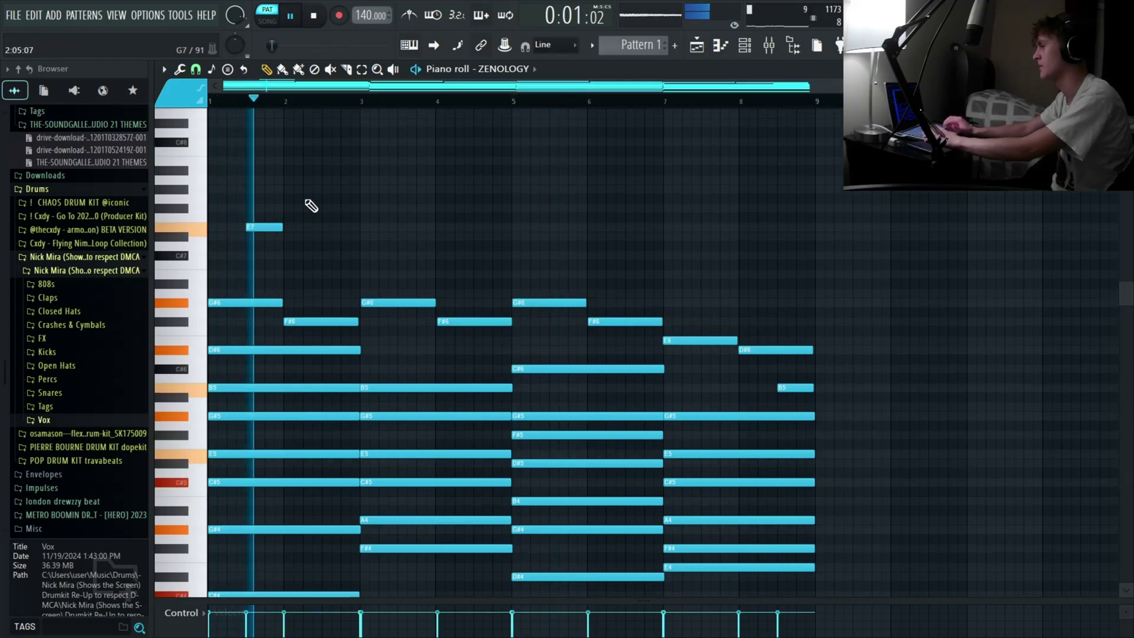
pyautogui.hotkey('ctrl', 'Down')
pyautogui.press('space')
pyautogui.press('space')
# Step: Add half-bar G#6 and F#6 melody notes after the E6, at 1:13 and the start of bar 2, and restart playback
pyautogui.scroll(3, 306, 199)
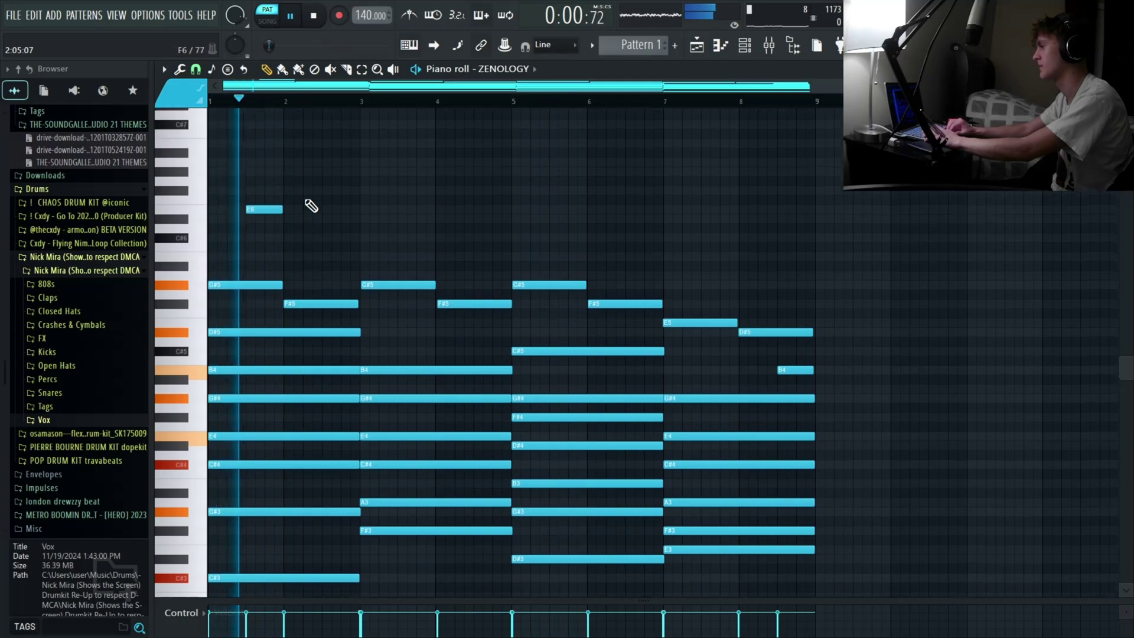
pyautogui.press('space')
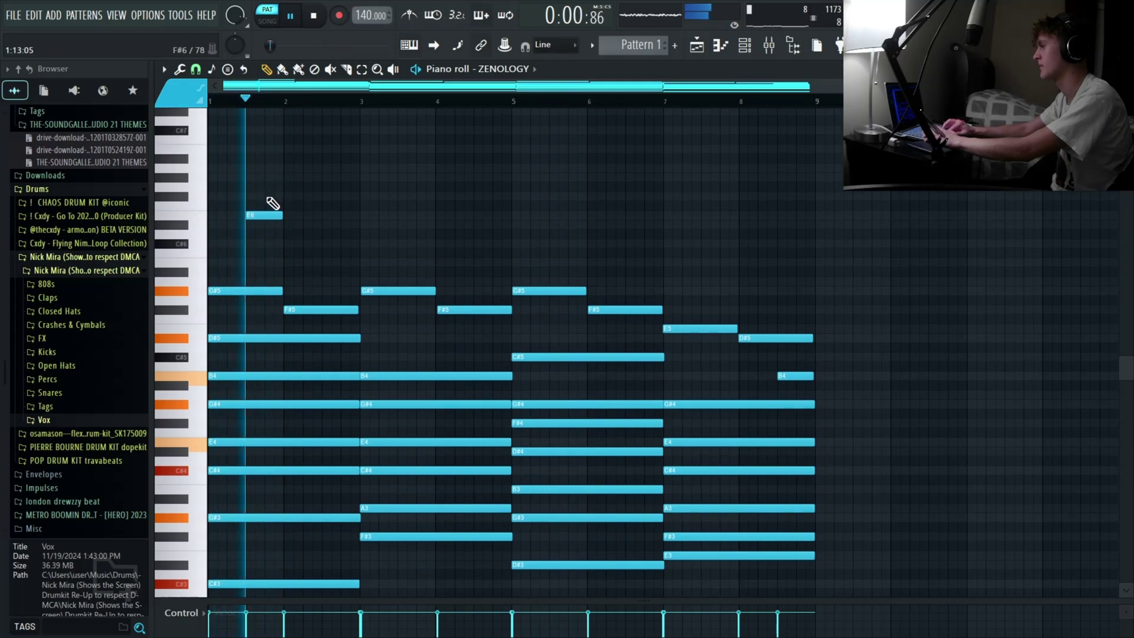
pyautogui.click(268, 196)
pyautogui.scroll(2, 294, 216)
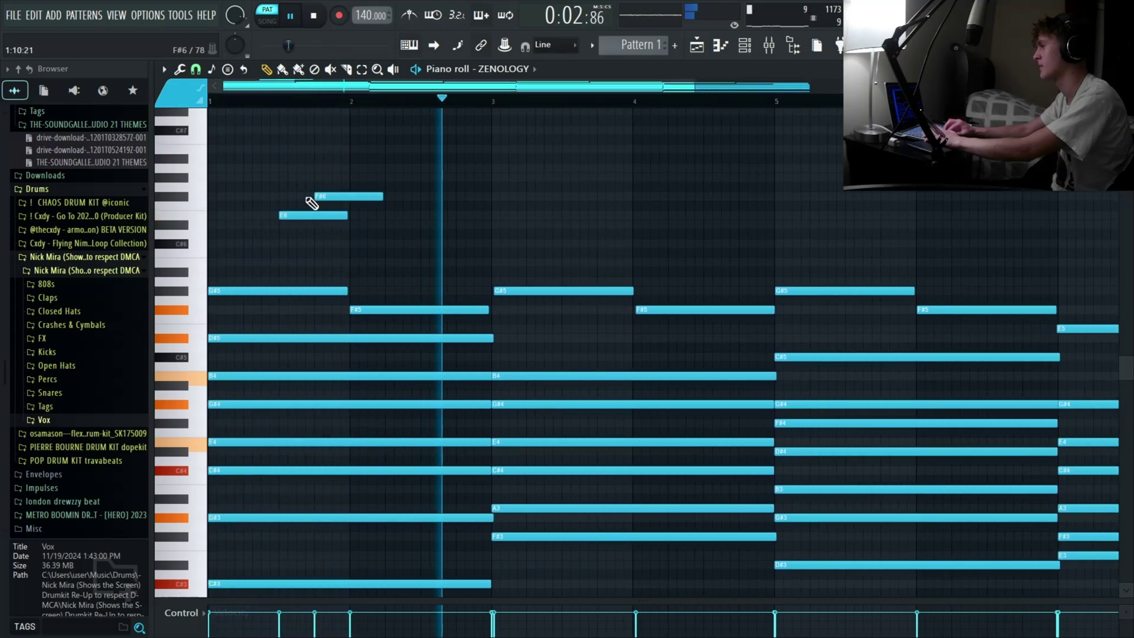
pyautogui.moveTo(337, 195); pyautogui.dragTo(355, 177)
pyautogui.press('space')
pyautogui.press('space')
pyautogui.click(322, 179)
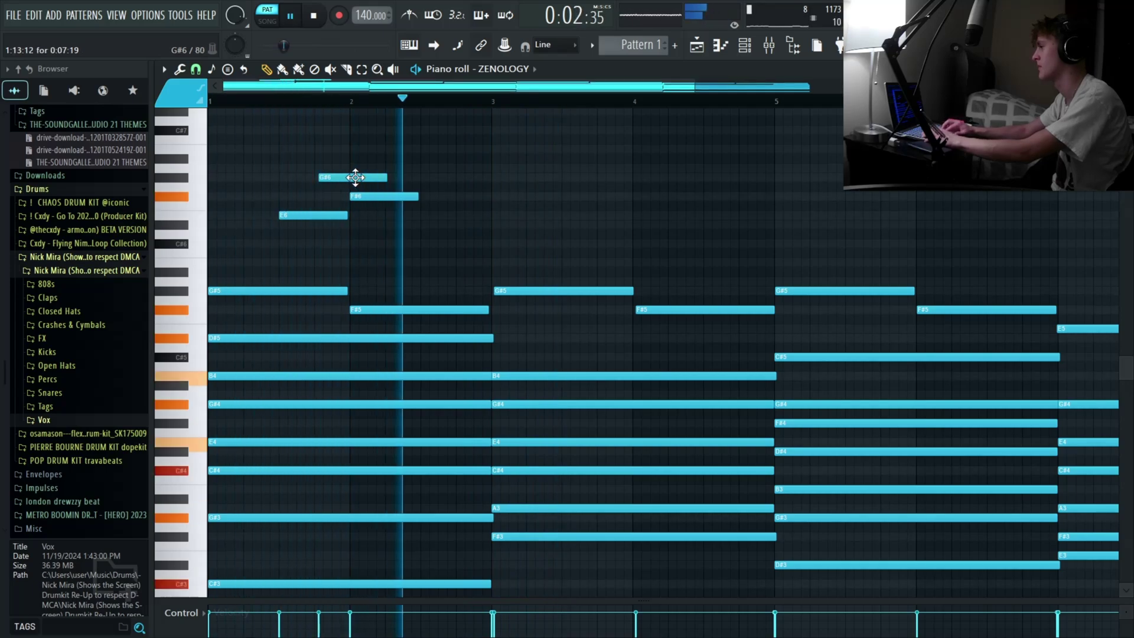
pyautogui.press('space')
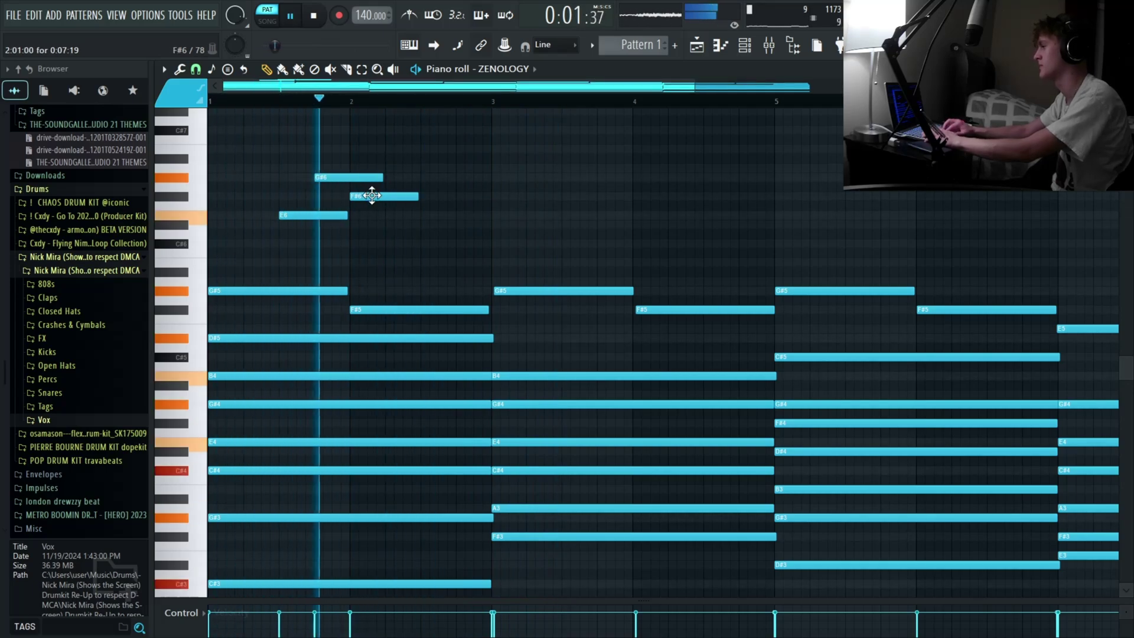
pyautogui.press('space')
pyautogui.press('space')
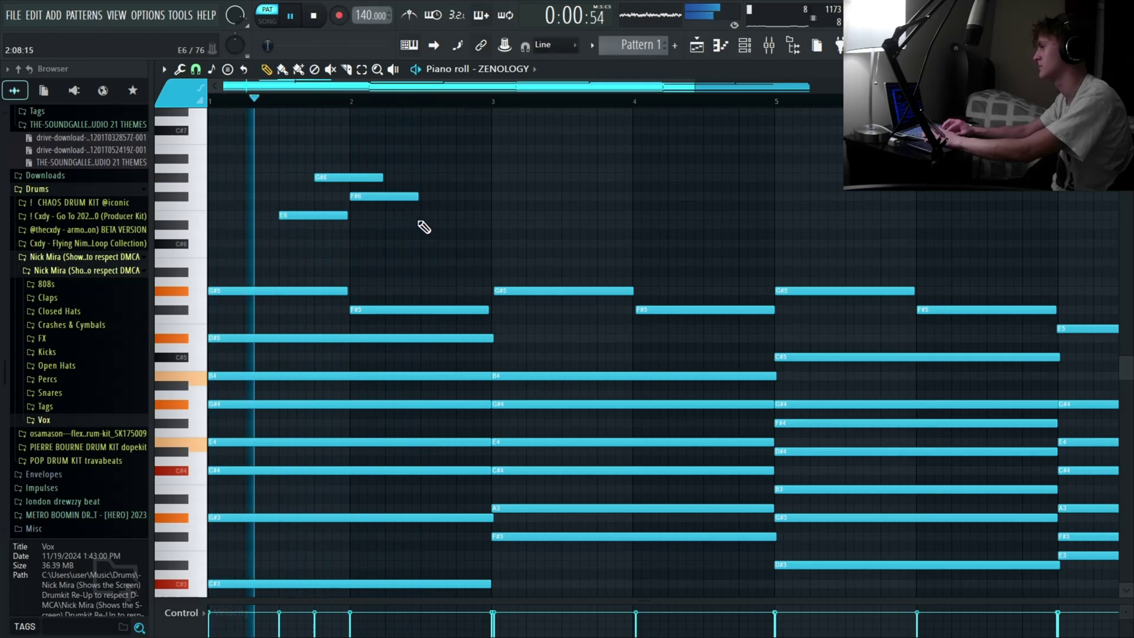
# Step: Add a half-bar D#6 at 2:09 and move the four upper melody notes one beat earlier, so the E6 starts at 1:05
pyautogui.click(421, 225)
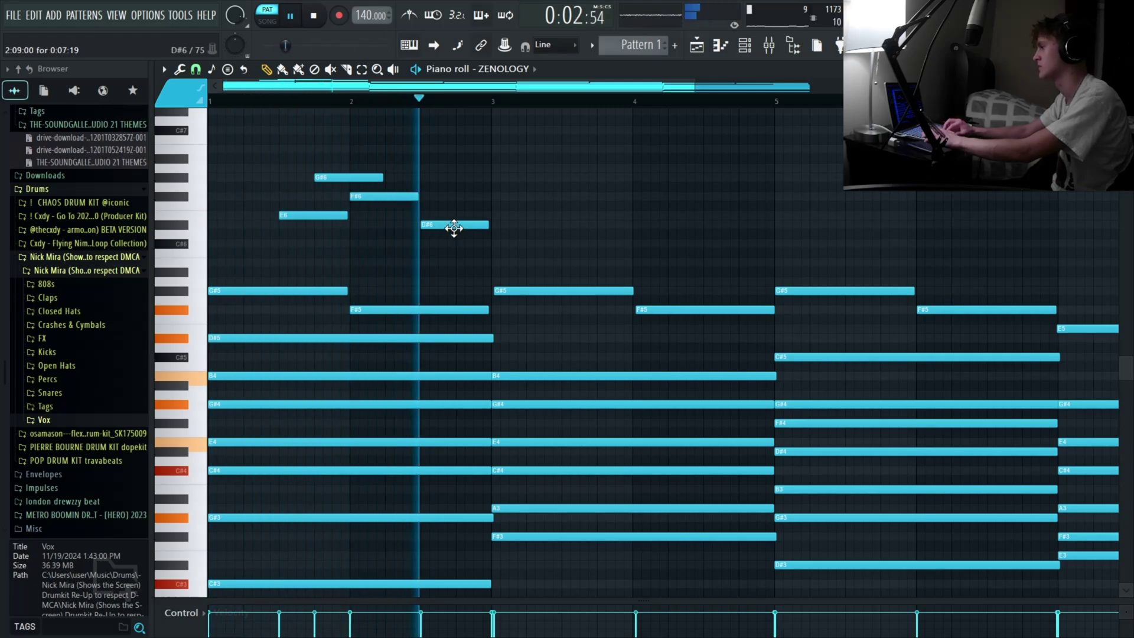
pyautogui.press('space')
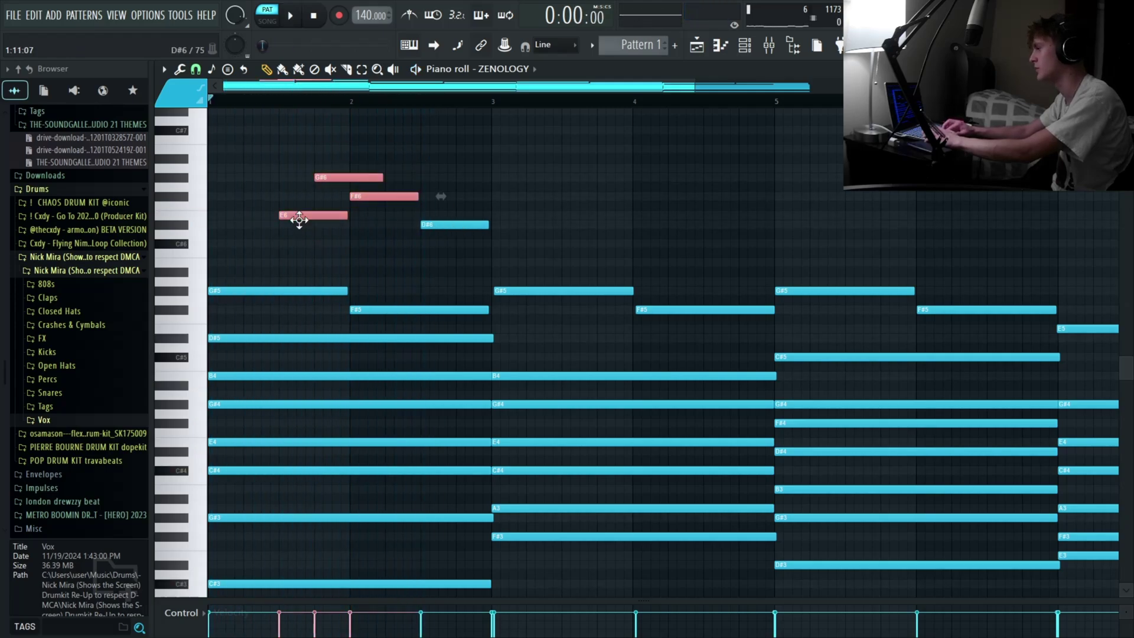
pyautogui.press('space')
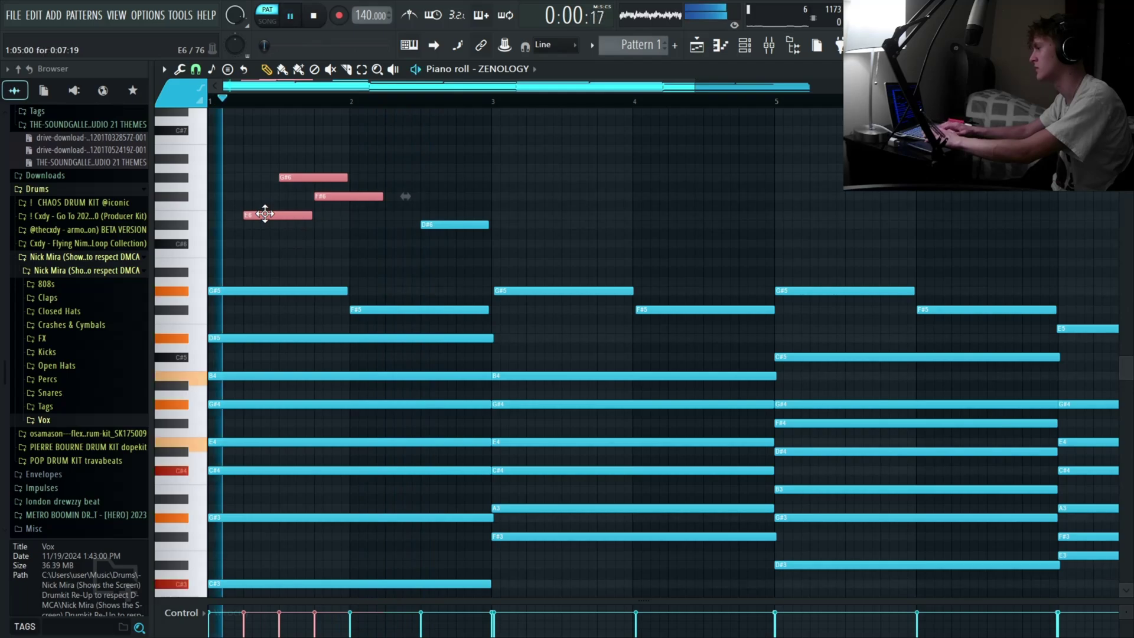
pyautogui.moveTo(440, 225); pyautogui.dragTo(404, 224)
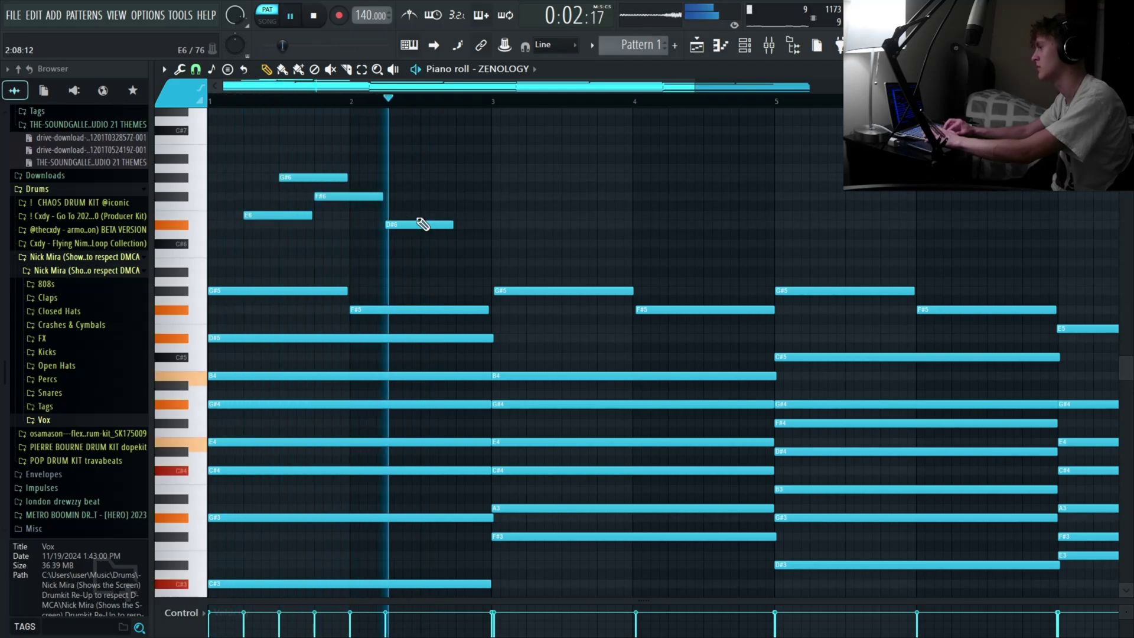
# Step: Finish the bar 2 phrase with a D#6 at 2:01, a short E6 before 2:09, and a D#6 lasting from 2:09 to the bar's end
pyautogui.click(423, 216)
pyautogui.click(456, 224)
pyautogui.press('space')
pyautogui.press('space')
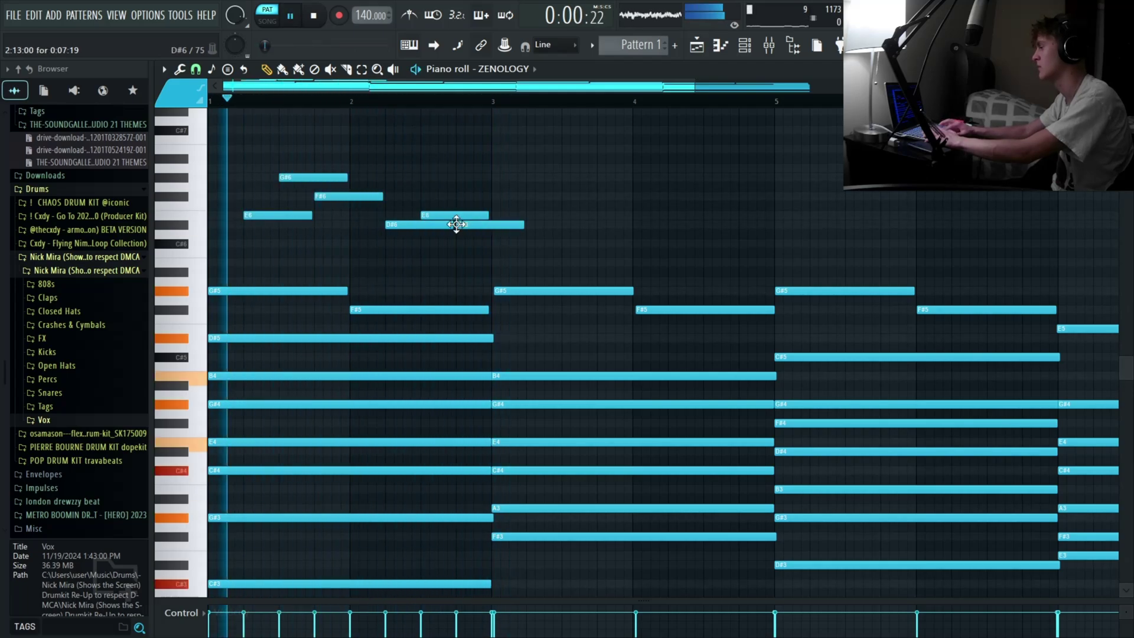
pyautogui.moveTo(567, 183); pyautogui.dragTo(421, 242)
pyautogui.moveTo(431, 216); pyautogui.dragTo(417, 223)
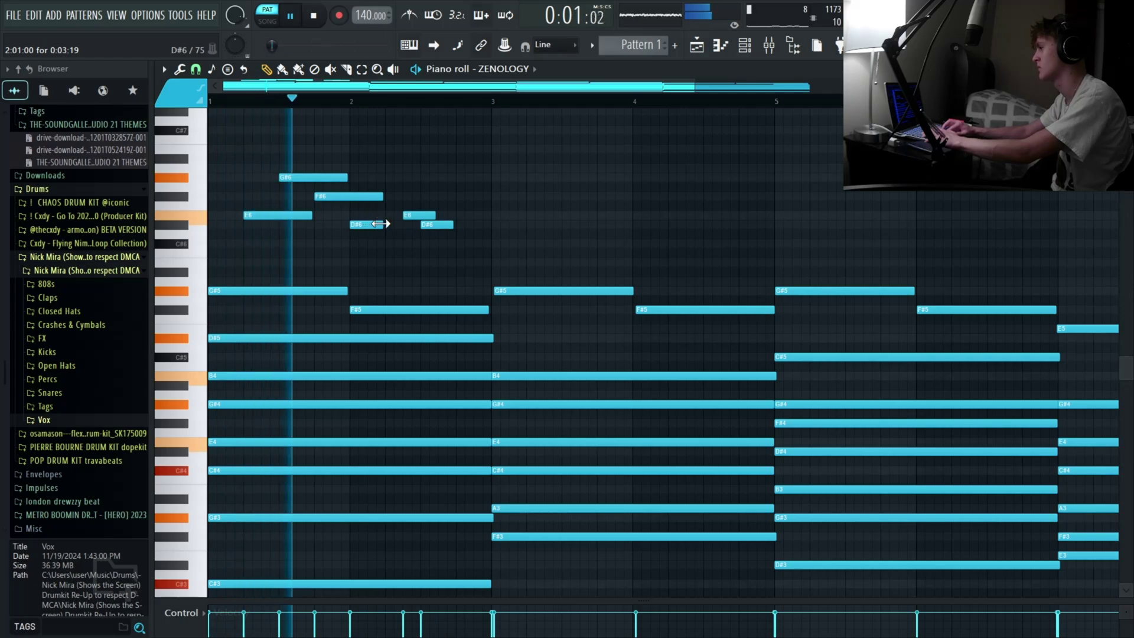
pyautogui.moveTo(452, 225); pyautogui.dragTo(459, 229)
pyautogui.scroll(-1, 492, 245)
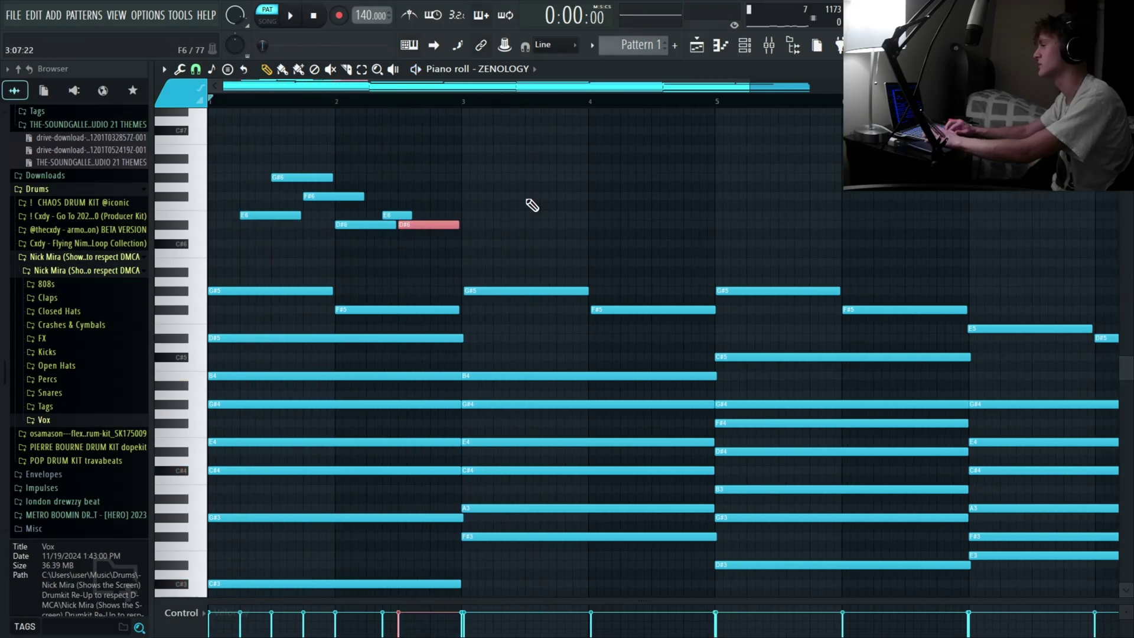
# Step: Duplicate the upper melody phrase to start at 3:05 and copy both phrases across bars 5 to 8
pyautogui.moveTo(542, 172); pyautogui.dragTo(261, 261)
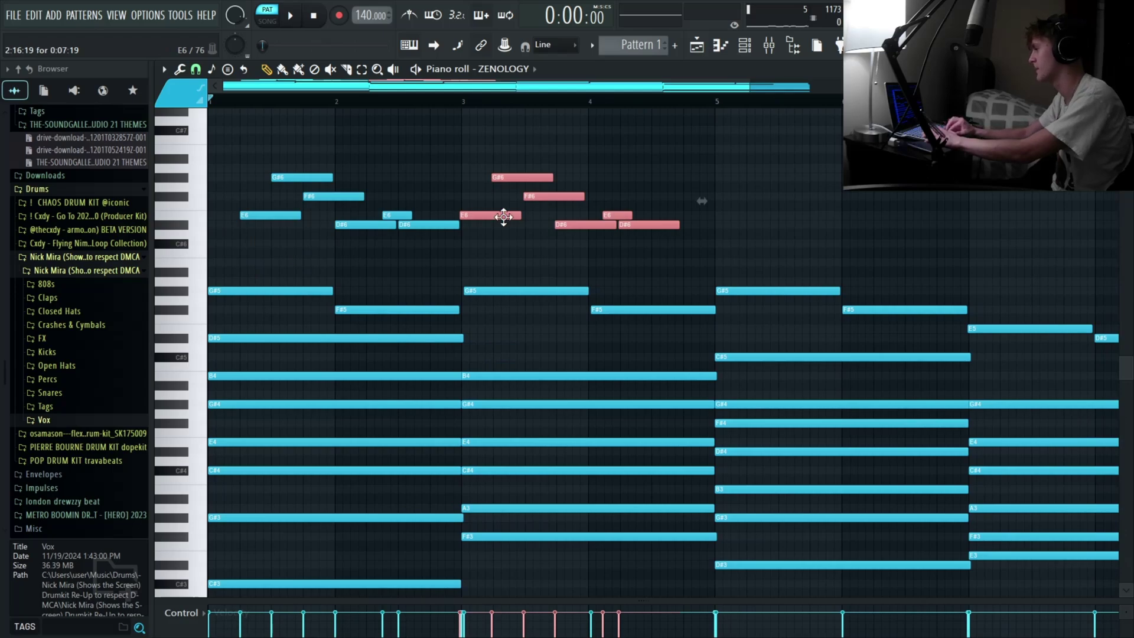
pyautogui.press('space')
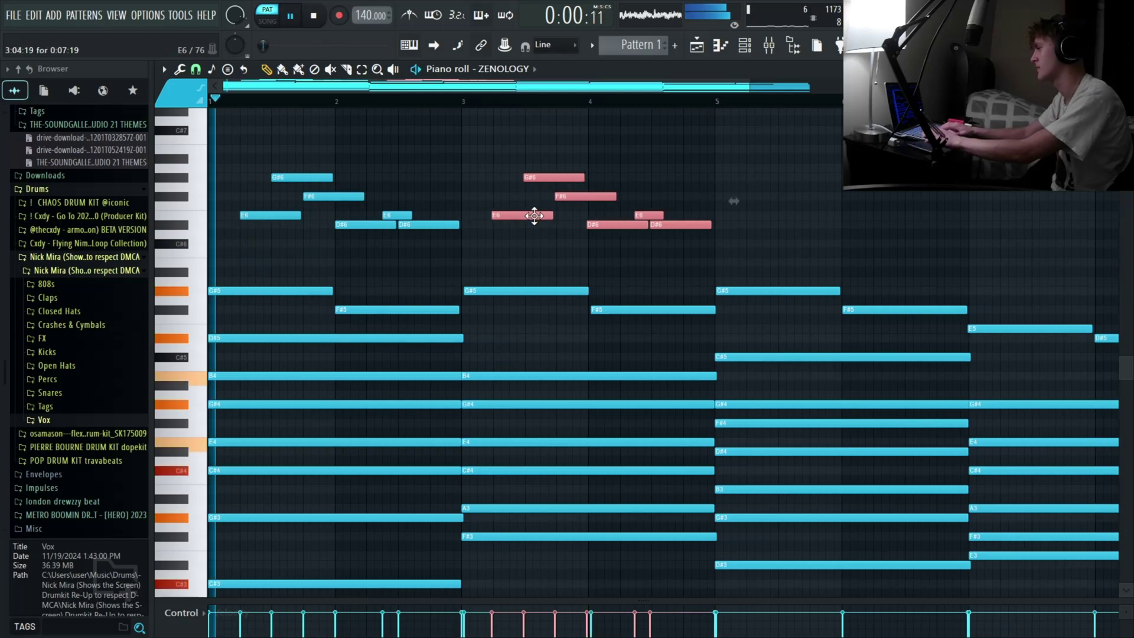
pyautogui.scroll(3, 535, 215)
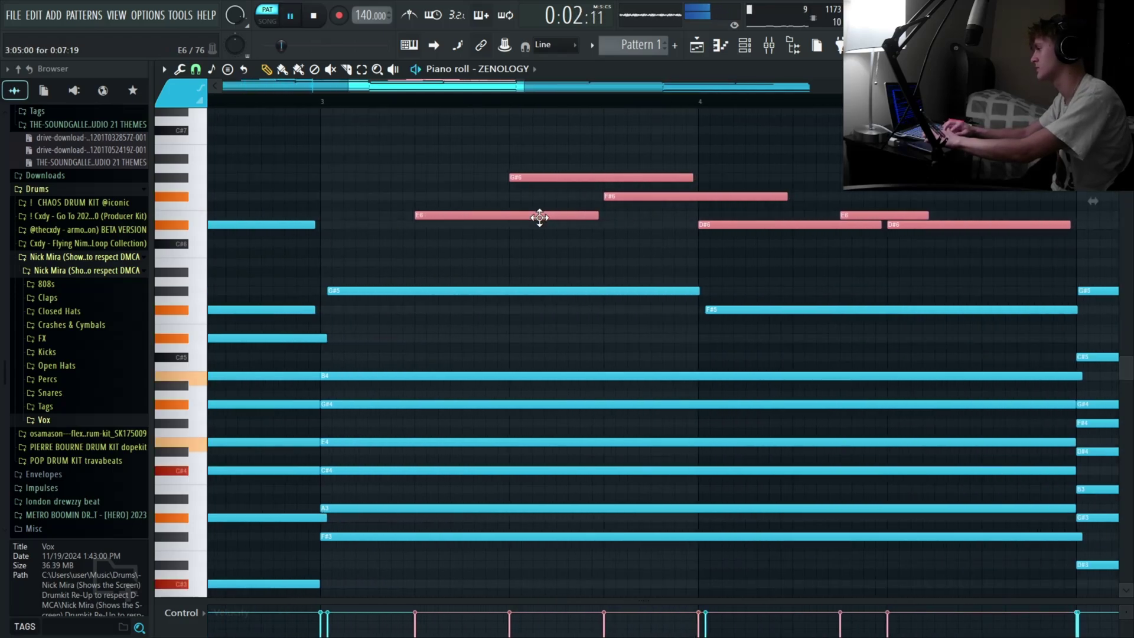
pyautogui.scroll(-4, 539, 217)
pyautogui.moveTo(576, 165); pyautogui.dragTo(241, 240)
pyautogui.hotkey('ctrl', 'b')
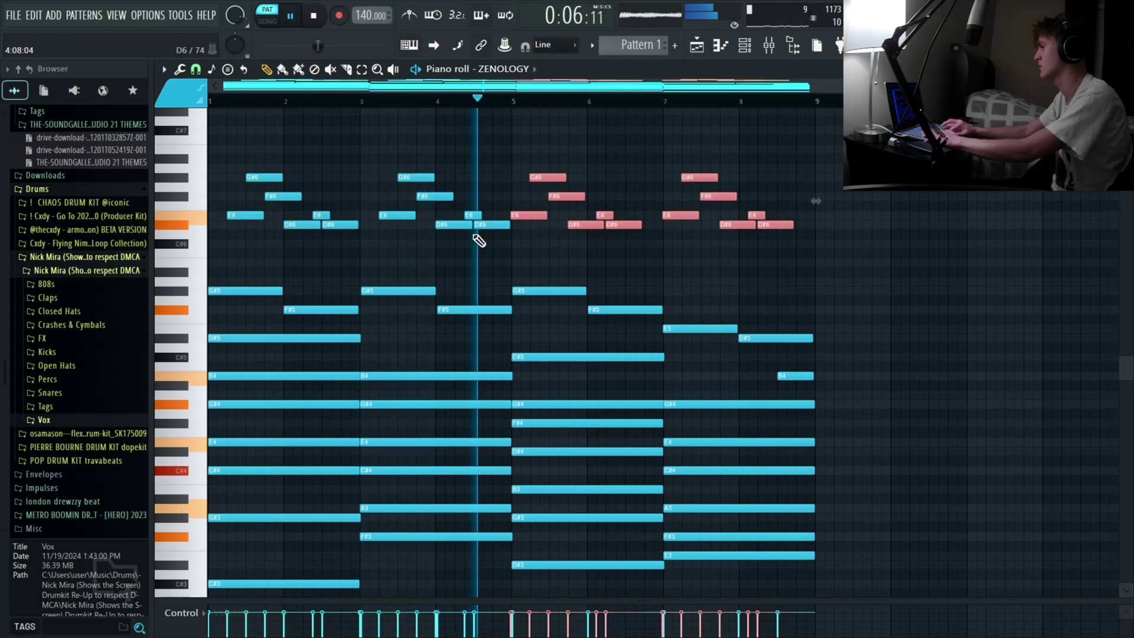
# Step: Move the copied phrases in bars 5 to 8 one beat later so the first E6 starts at 5:05
pyautogui.moveTo(532, 216); pyautogui.dragTo(551, 215)
pyautogui.scroll(1, 551, 215)
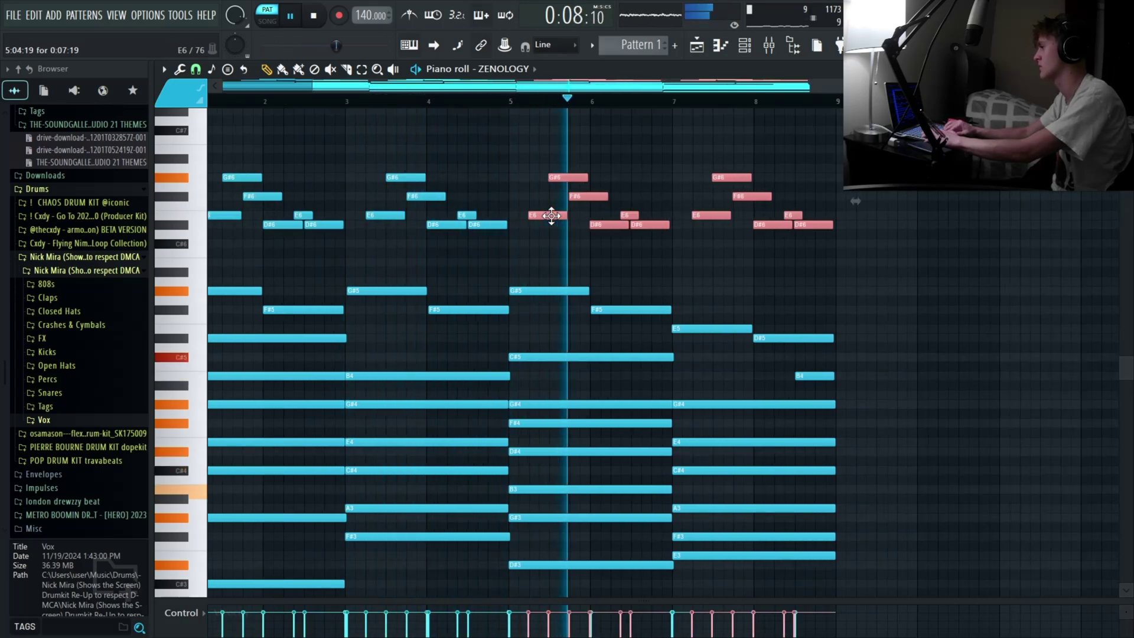
pyautogui.scroll(3, 551, 216)
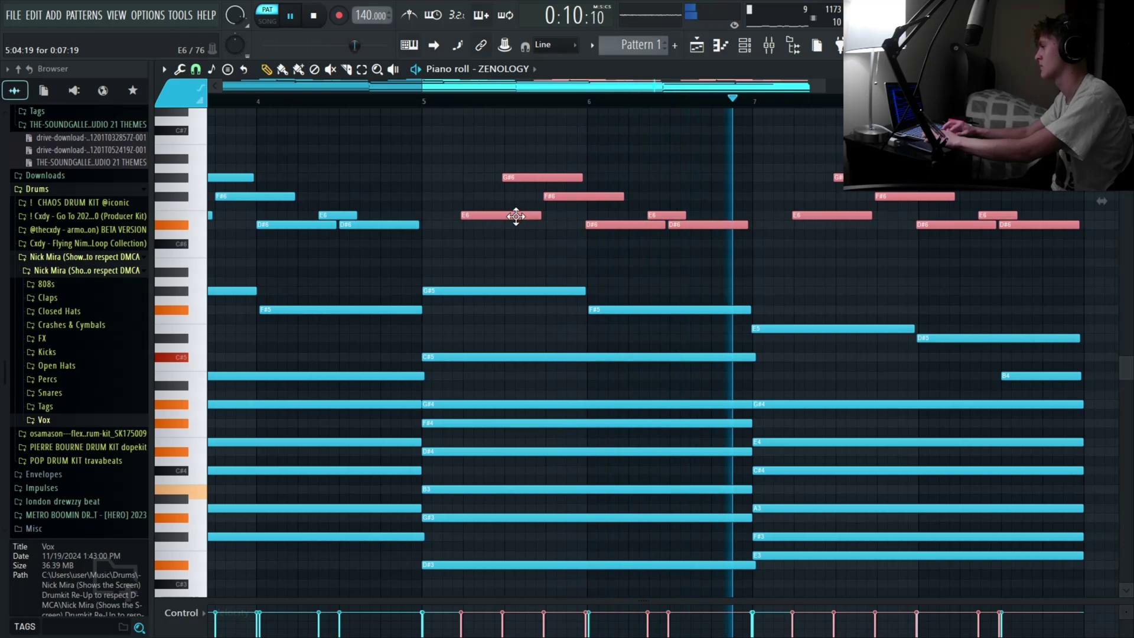
pyautogui.moveTo(515, 216); pyautogui.dragTo(517, 217)
pyautogui.scroll(-4, 518, 217)
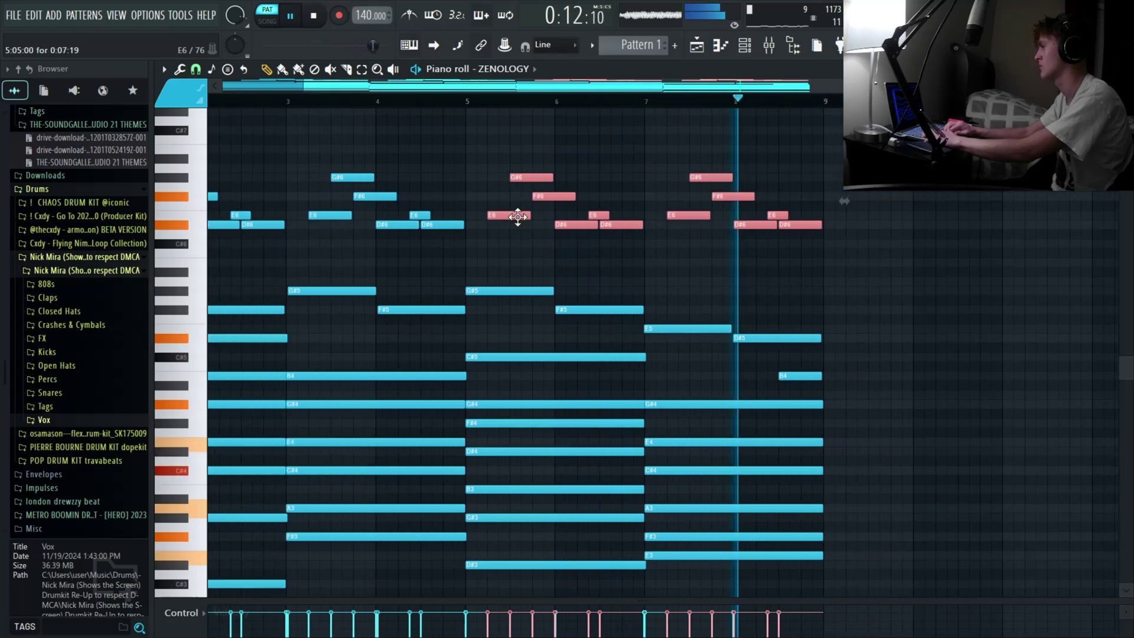
# Step: Rework the upper melody in bar 6 to descend through E6, a short D#6 and C#6, and play it back
pyautogui.press('space')
pyautogui.moveTo(762, 247); pyautogui.dragTo(865, 192)
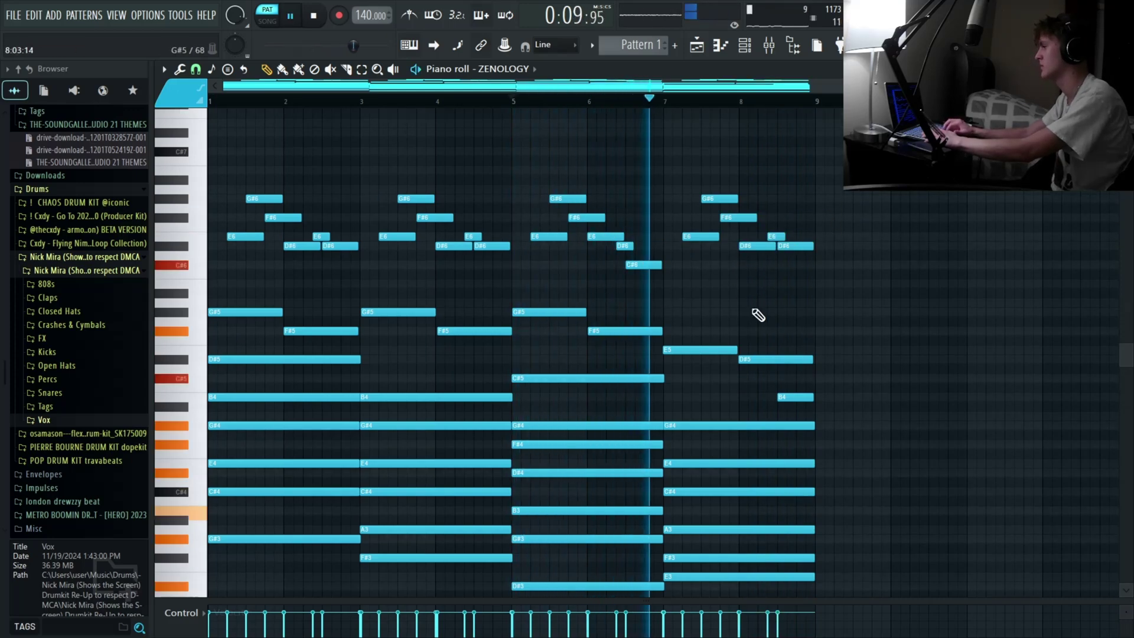
pyautogui.scroll(-5, 740, 293)
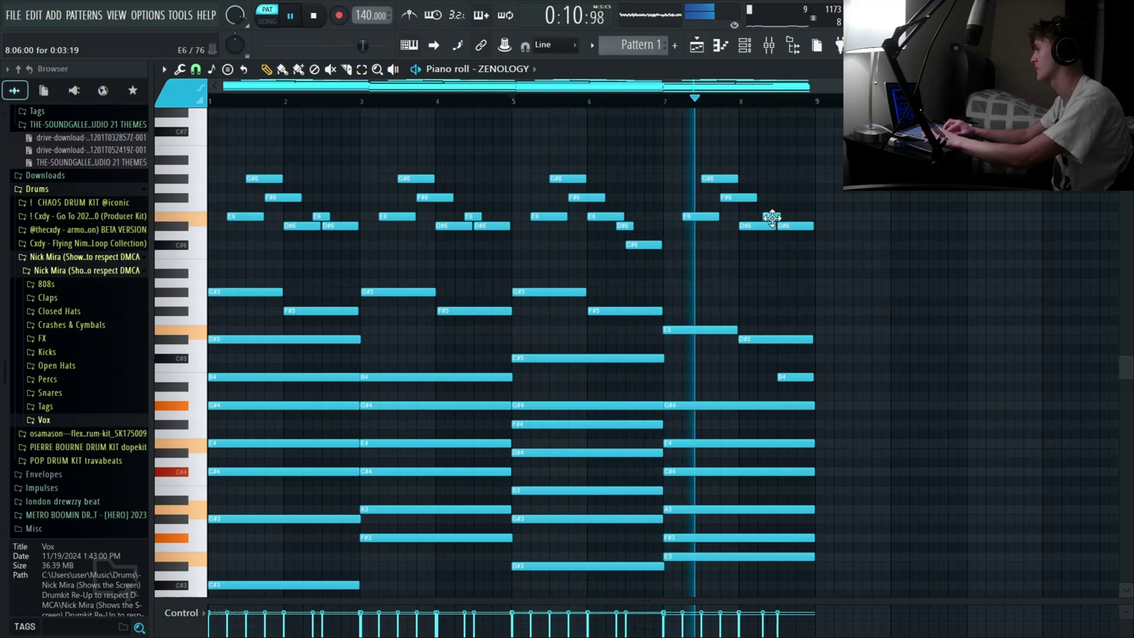
# Step: Add a short B5 around 8:09 and a short C#6 at 8:13 to the upper melody
pyautogui.click(784, 302)
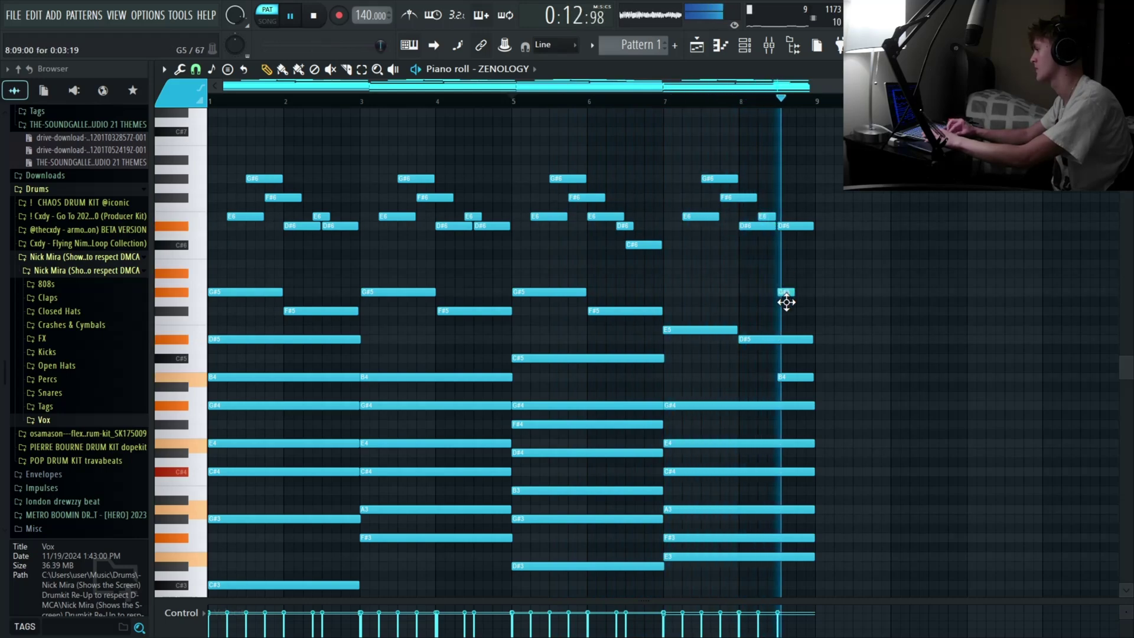
pyautogui.moveTo(786, 302); pyautogui.dragTo(789, 279)
pyautogui.click(798, 245)
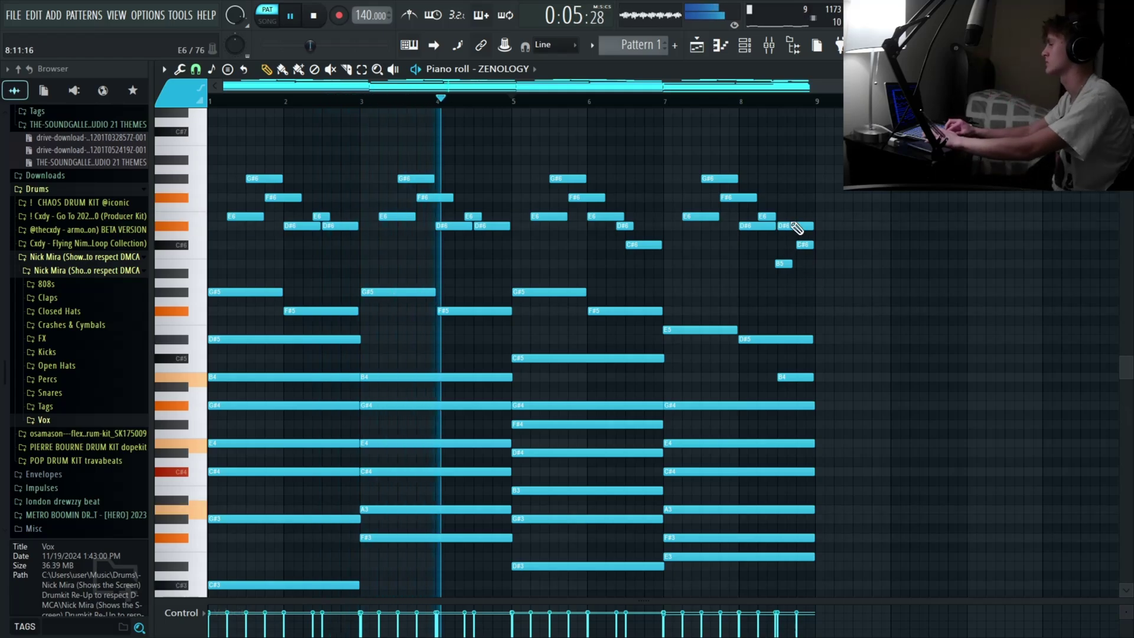
# Step: Lower the short E6 at 8:05 to C#6, delete the D#6 at 8:09, and make bar 8's first upper note a one-beat E6
pyautogui.keyDown('ctrl'); pyautogui.scroll(3, 792, 240); pyautogui.keyUp('ctrl')
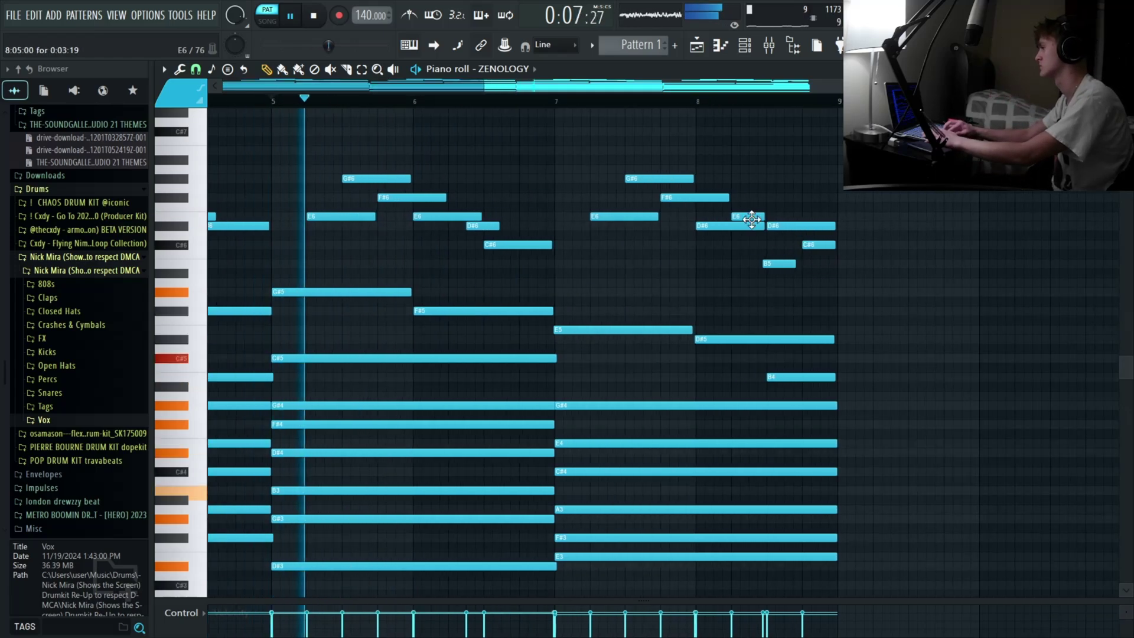
pyautogui.moveTo(751, 219); pyautogui.dragTo(750, 246)
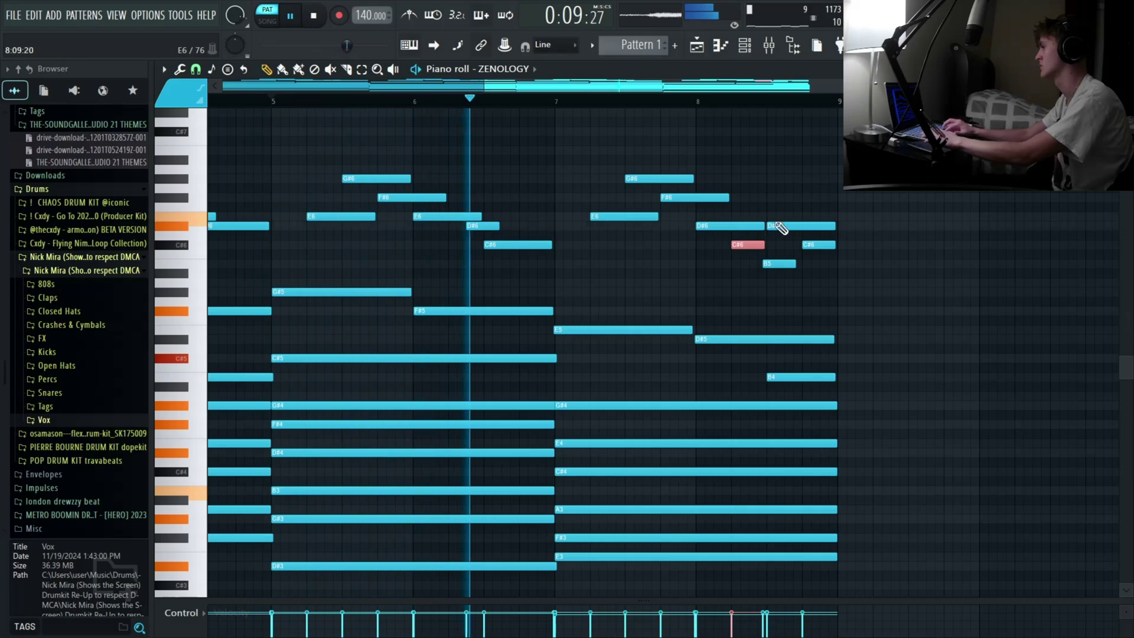
pyautogui.click(800, 224)
pyautogui.rightClick(800, 225)
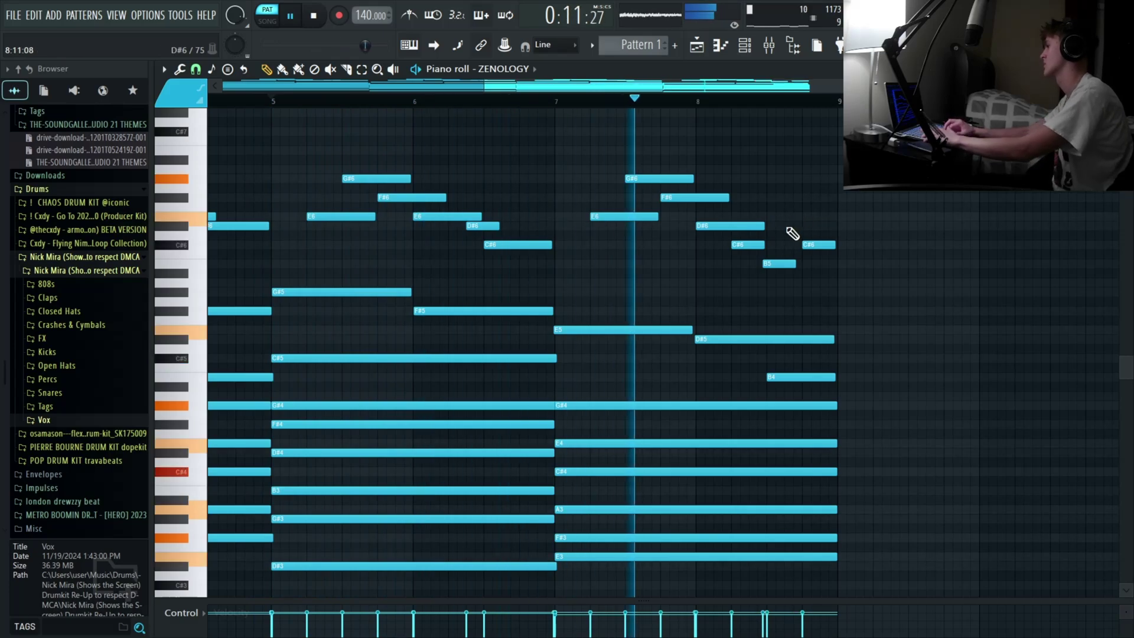
pyautogui.moveTo(762, 226); pyautogui.dragTo(728, 245)
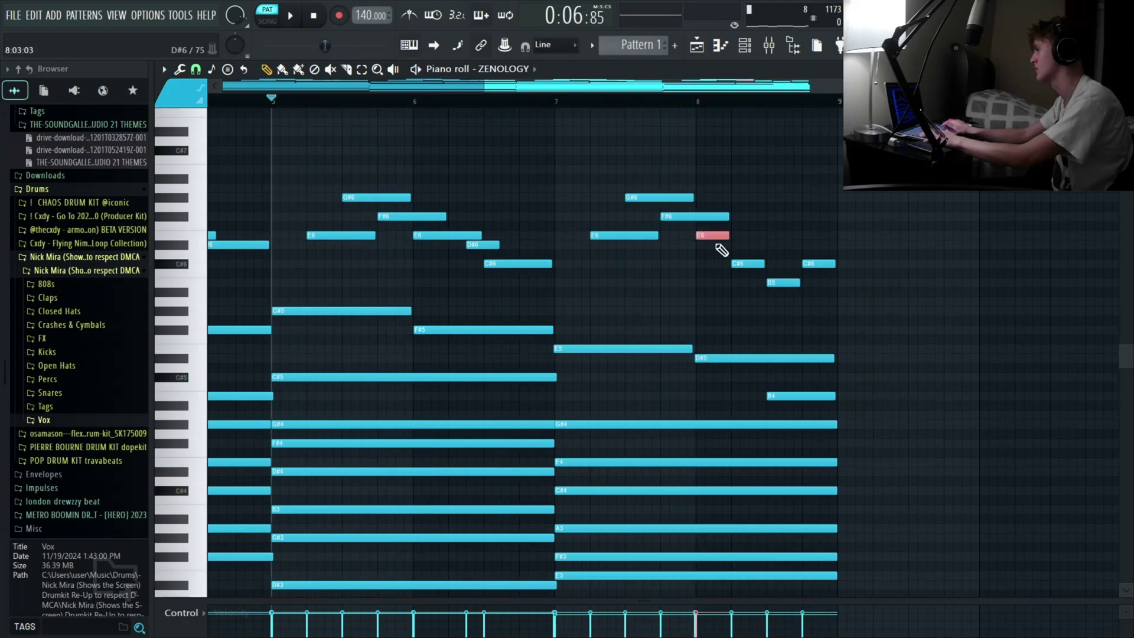
# Step: Play from bar 5, raise the C#6 at 8:05 to D#6, and stop after listening to the ending
pyautogui.press('space')
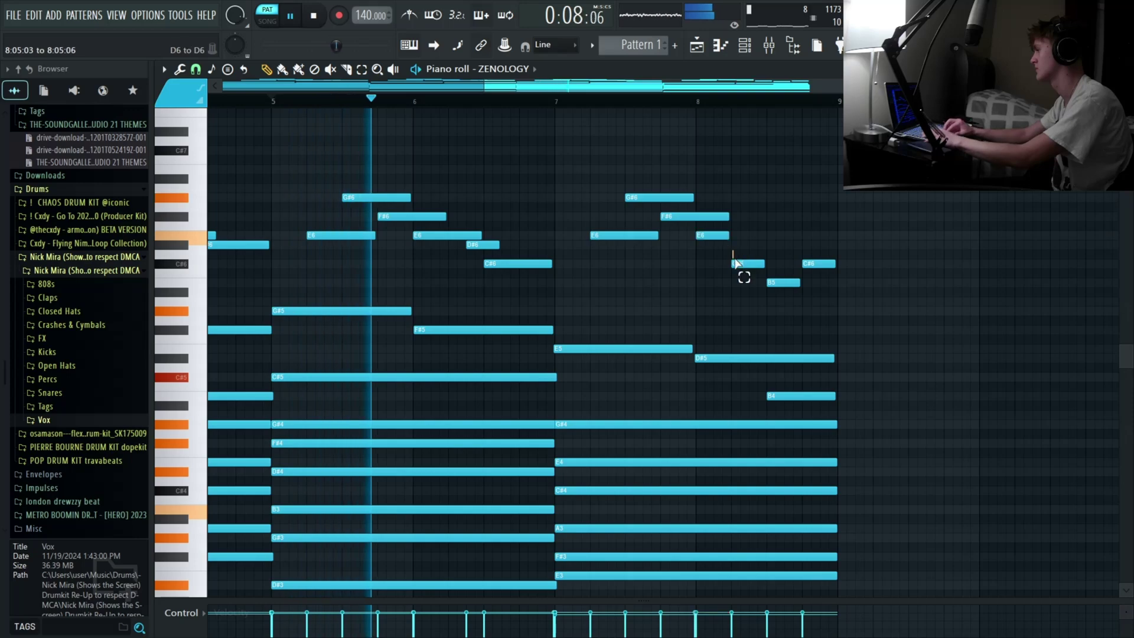
pyautogui.moveTo(735, 262); pyautogui.dragTo(741, 247)
pyautogui.scroll(1, 717, 263)
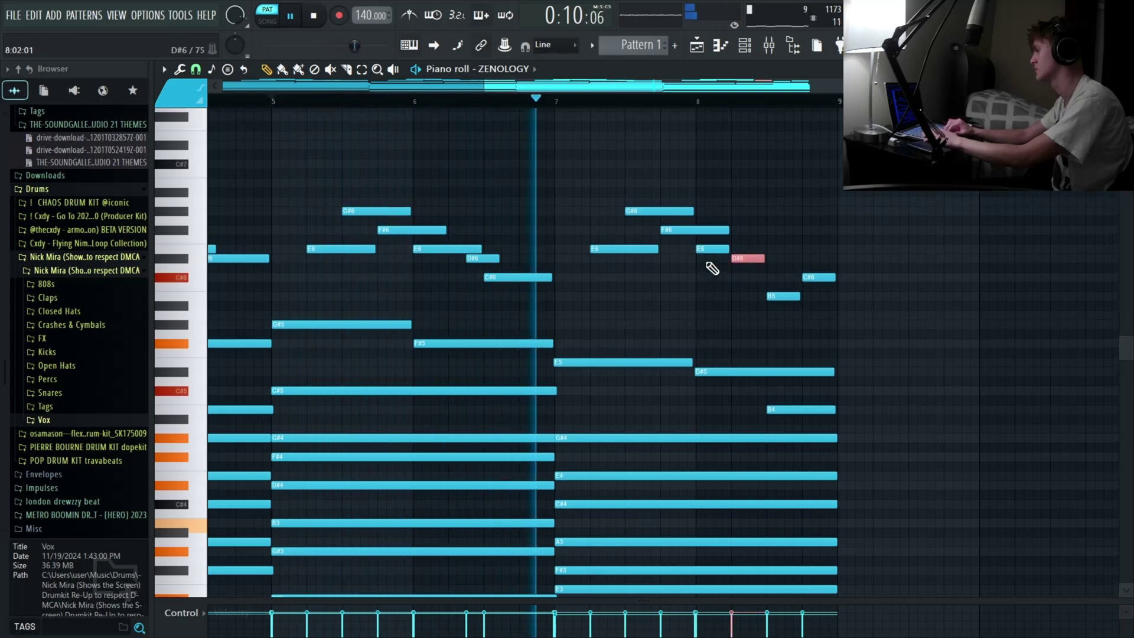
pyautogui.hscroll(2, 696, 256)
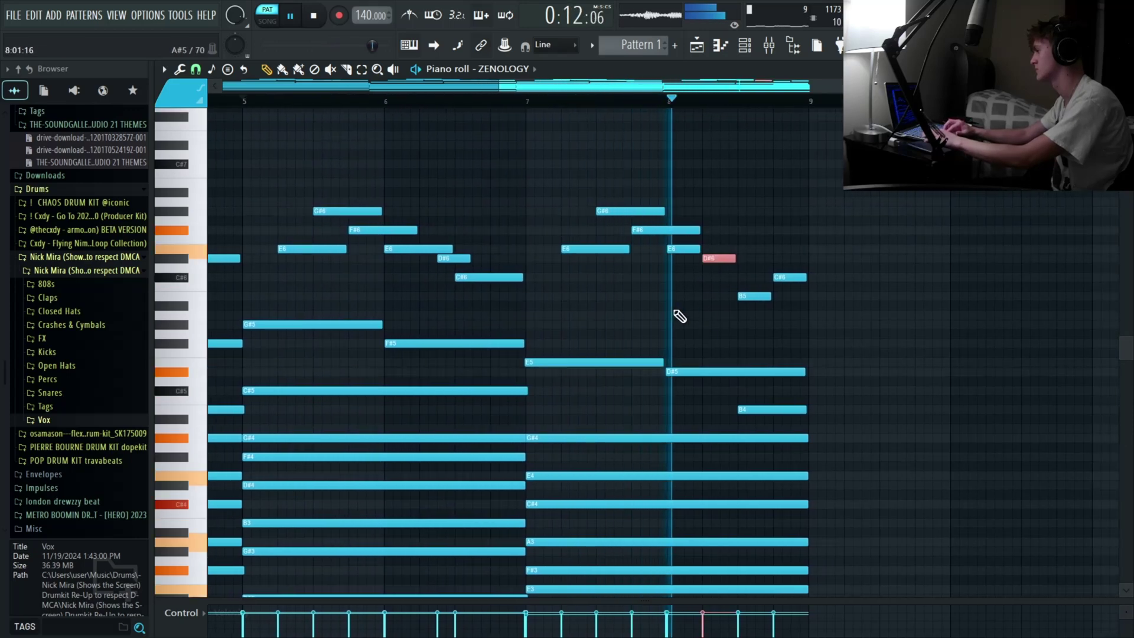
pyautogui.moveTo(673, 303); pyautogui.dragTo(713, 340)
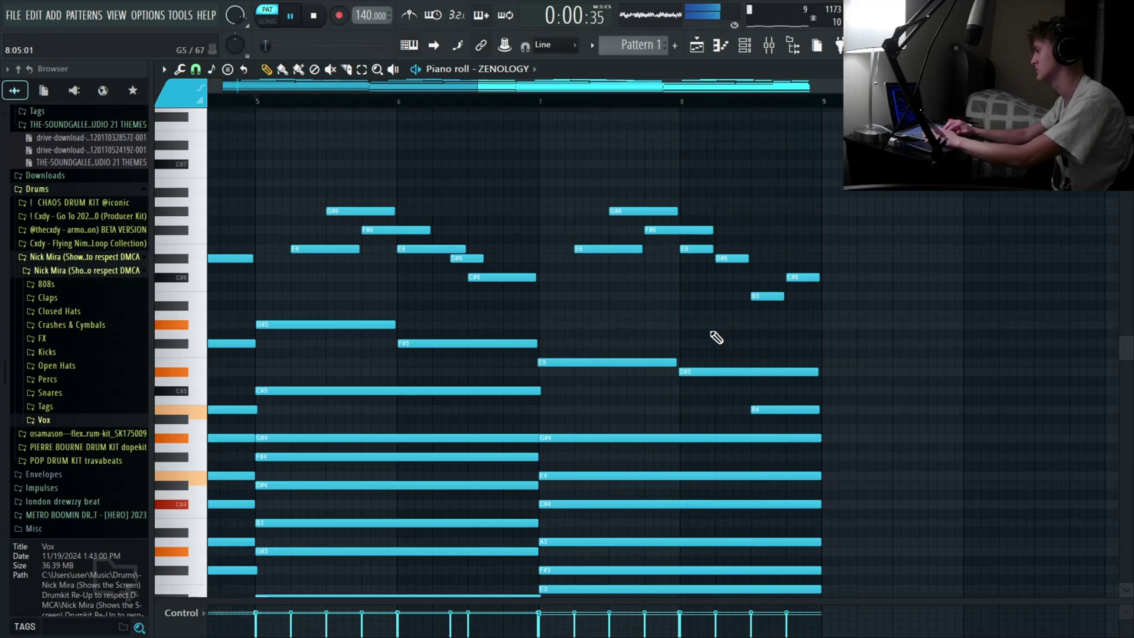
pyautogui.keyDown('ctrl'); pyautogui.scroll(-3, 716, 337); pyautogui.keyUp('ctrl')
pyautogui.press('space')
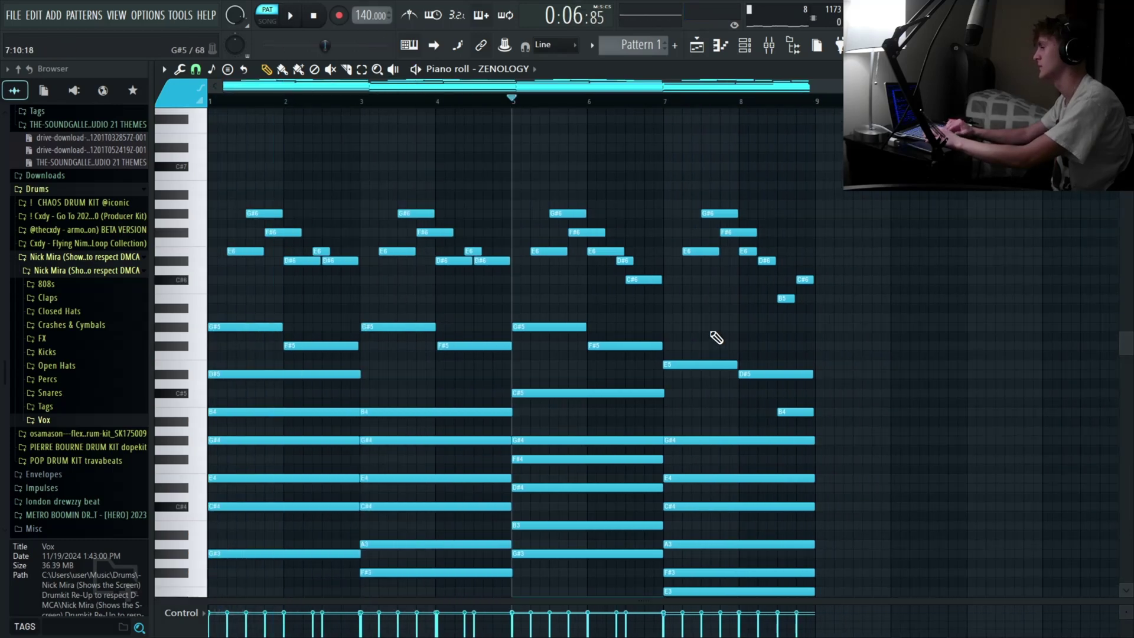
pyautogui.scroll(4, 716, 336)
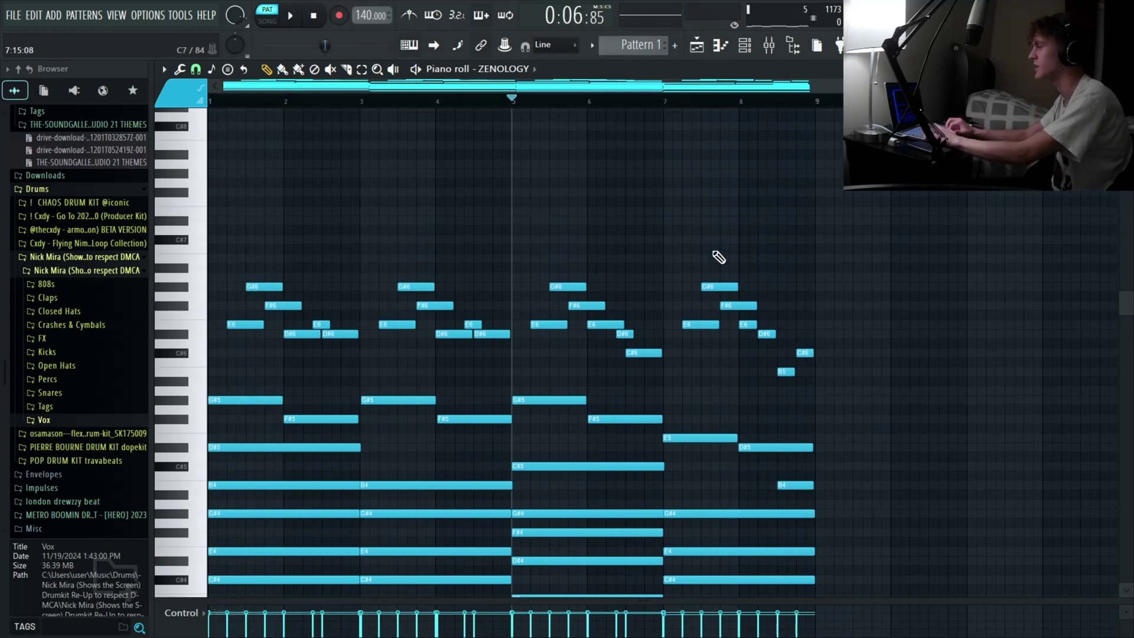
pyautogui.moveTo(726, 201)
pyautogui.mouseDown()
pyautogui.moveTo(822, 115)
pyautogui.moveTo(610, 250)
pyautogui.mouseUp()
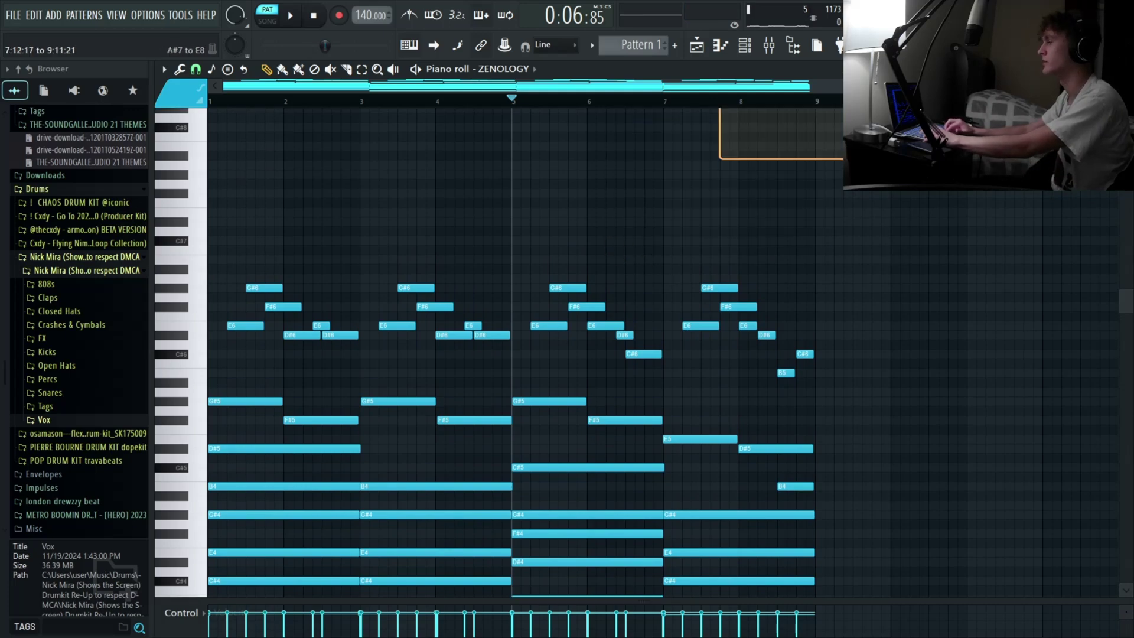
# Step: Double bar 8's four short upper melody notes an octave higher with E7, D#7, B6 and C#7 while playing from bar 5
pyautogui.scroll(4, 791, 133)
pyautogui.moveTo(305, 173); pyautogui.dragTo(680, 269)
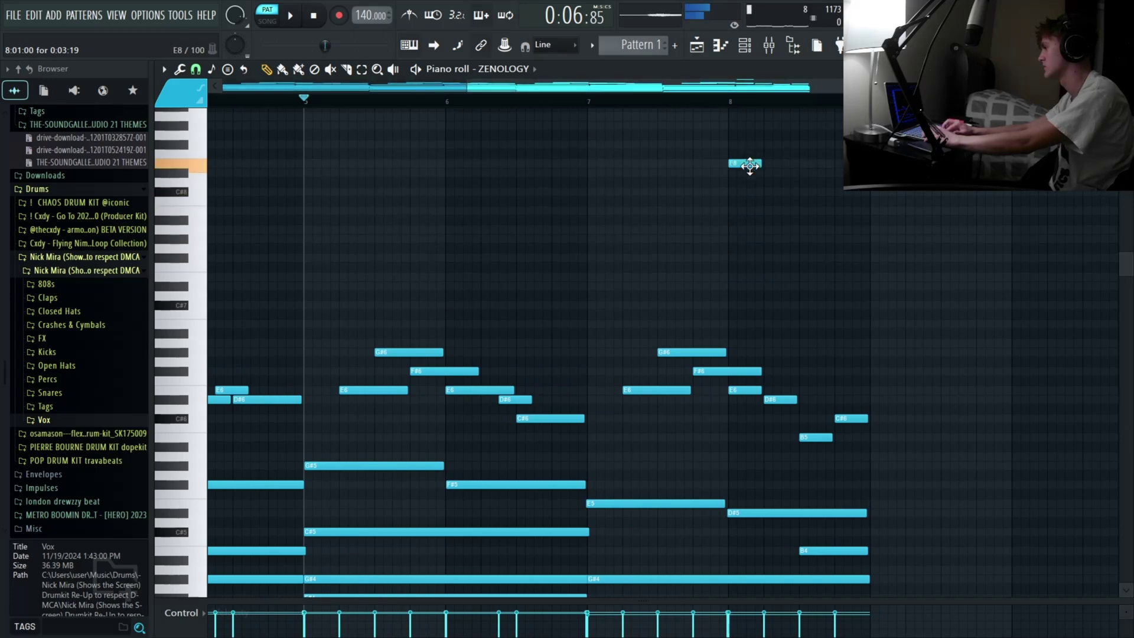
pyautogui.press('space')
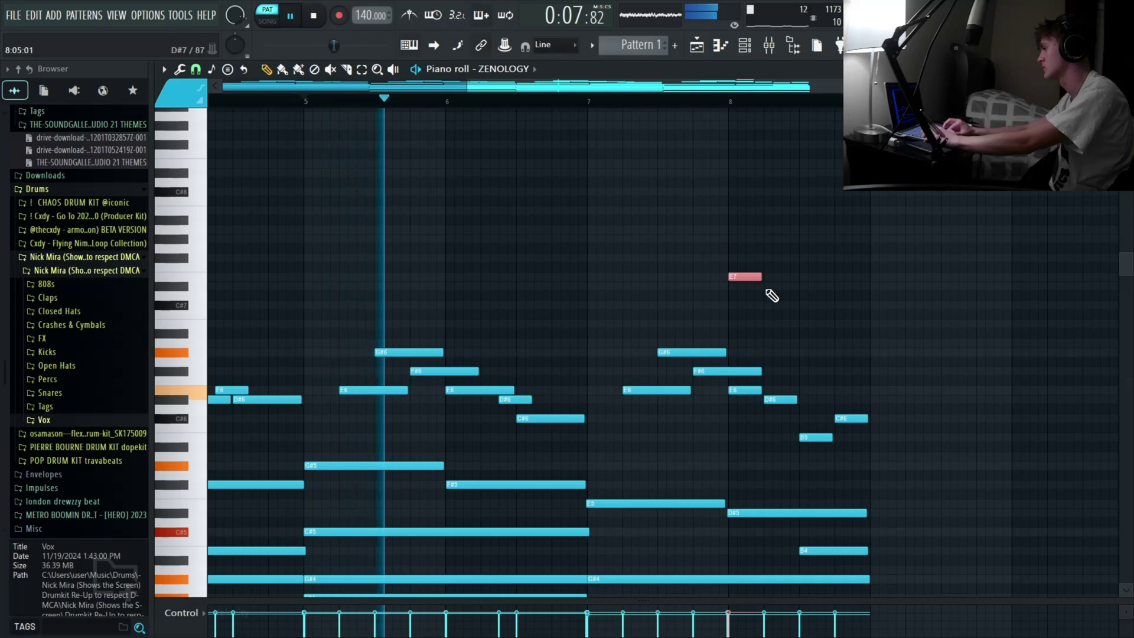
pyautogui.click(770, 286)
pyautogui.click(802, 324)
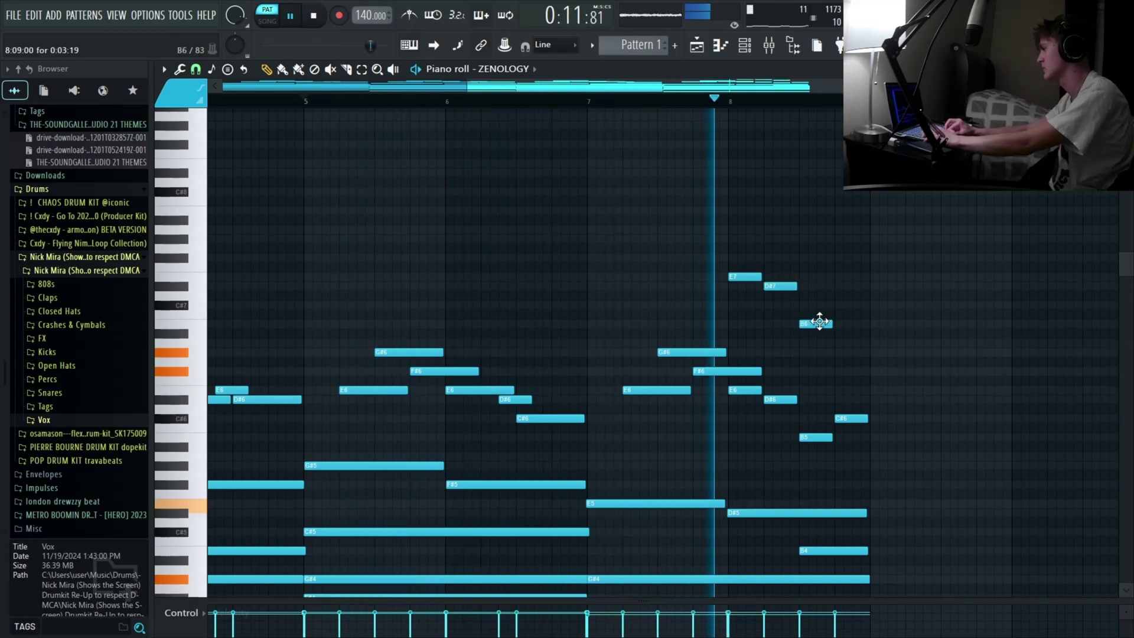
pyautogui.click(843, 305)
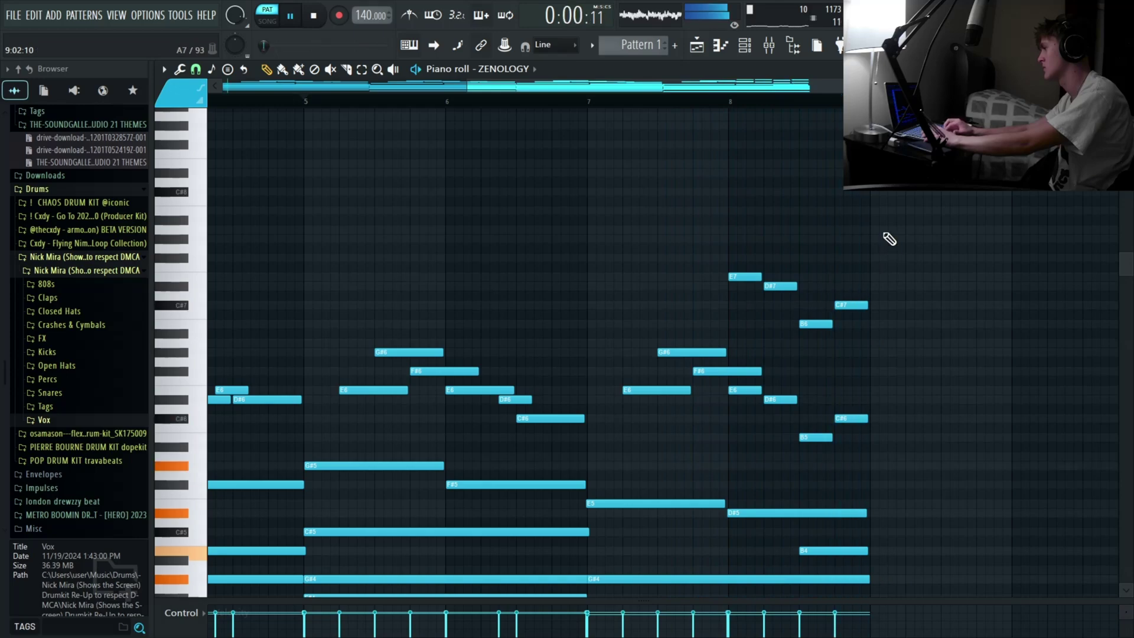
# Step: Select the four new high notes in bar 8, replay from bar 5 to hear the ending, and stop playback
pyautogui.scroll(-2, 890, 238)
pyautogui.moveTo(888, 208); pyautogui.dragTo(715, 284)
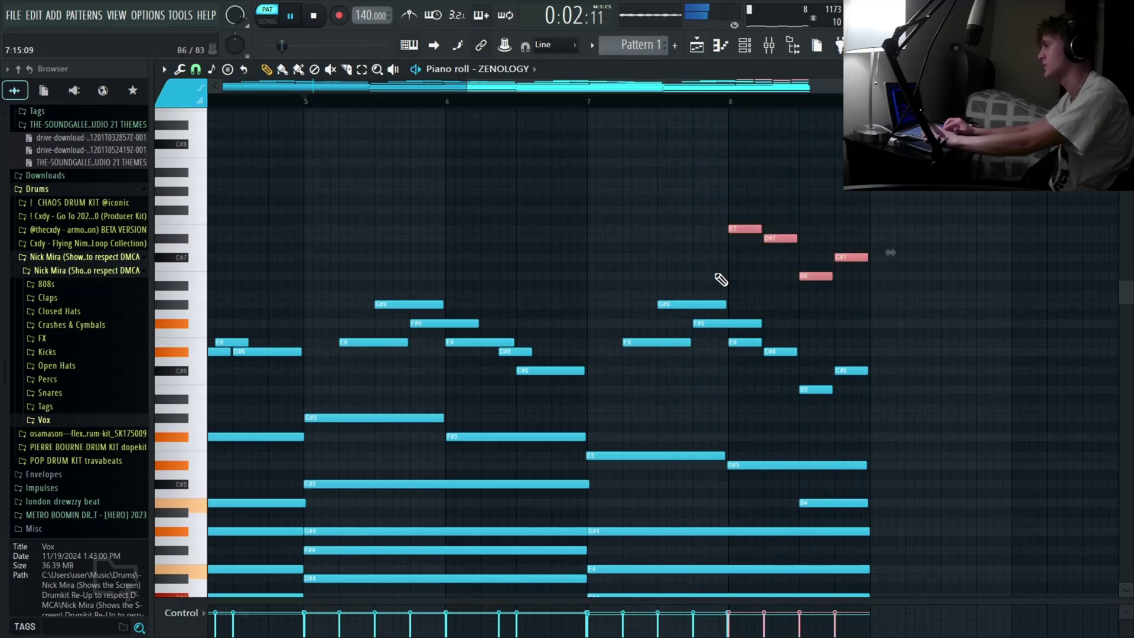
pyautogui.hotkey('ctrl', 'Down')
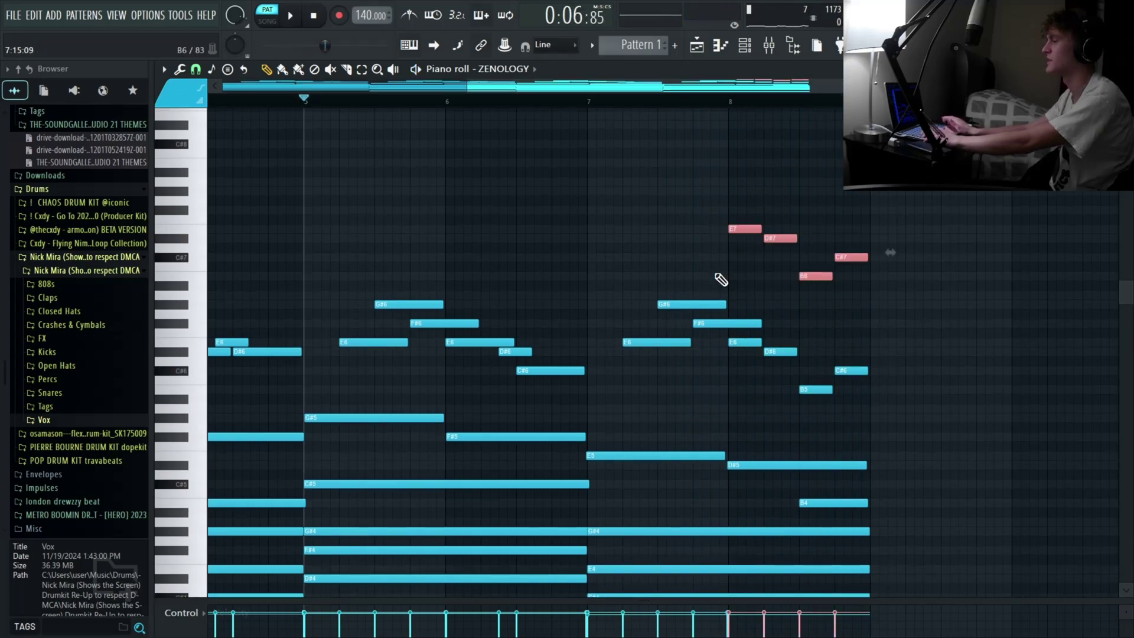
pyautogui.scroll(-3, 720, 280)
pyautogui.press('space')
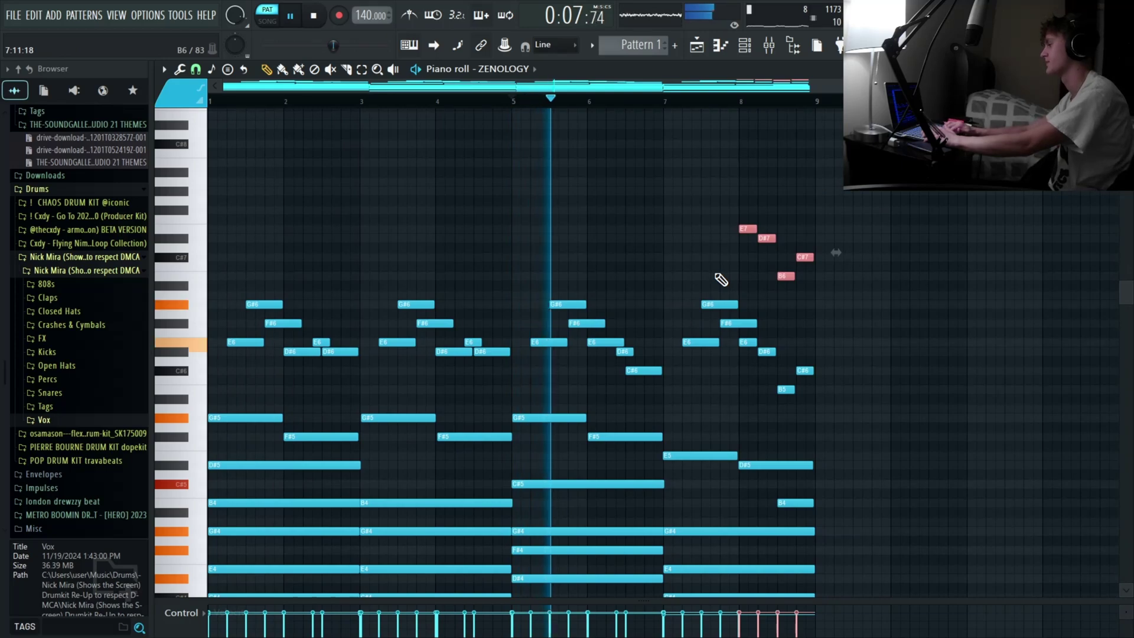
pyautogui.scroll(-2, 721, 279)
pyautogui.moveTo(1125, 94); pyautogui.dragTo(1126, 103)
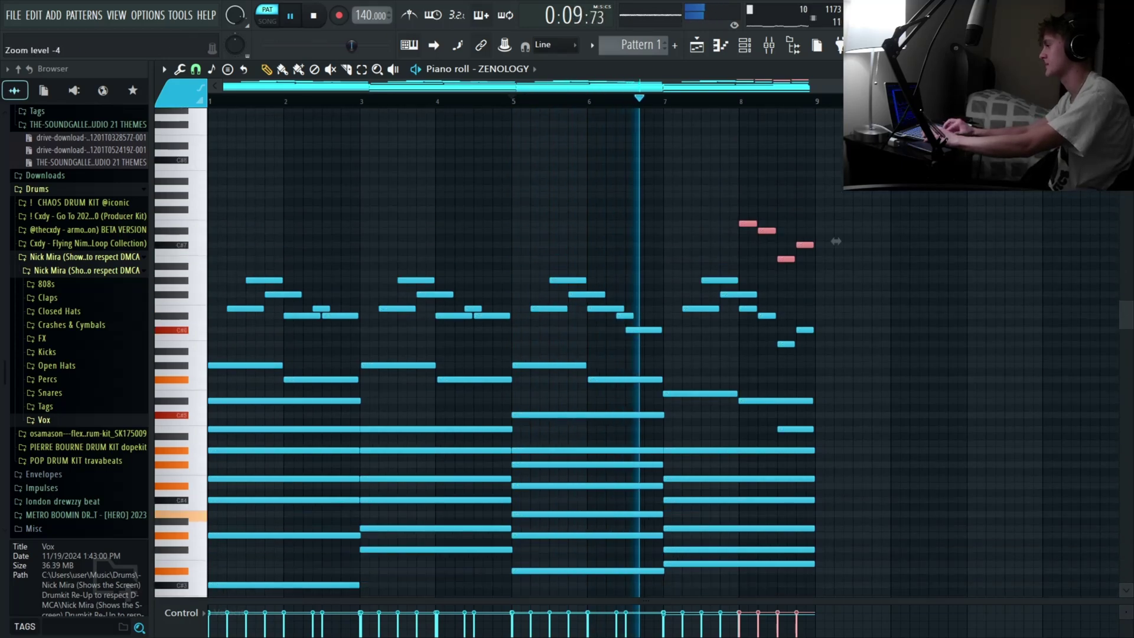
pyautogui.scroll(-5, 927, 340)
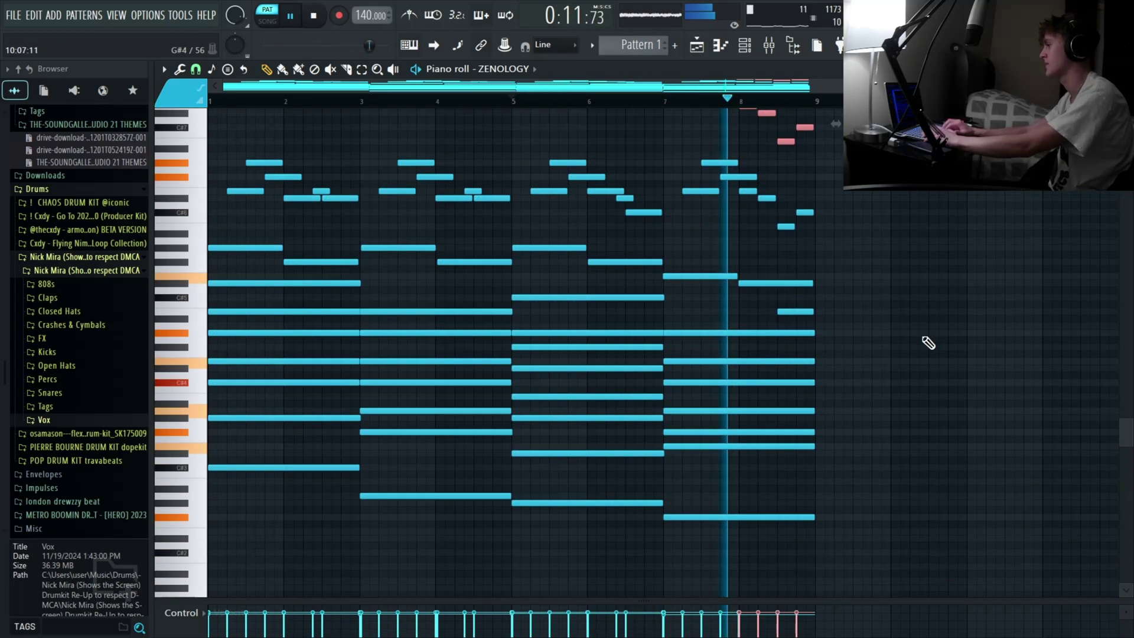
pyautogui.press('space')
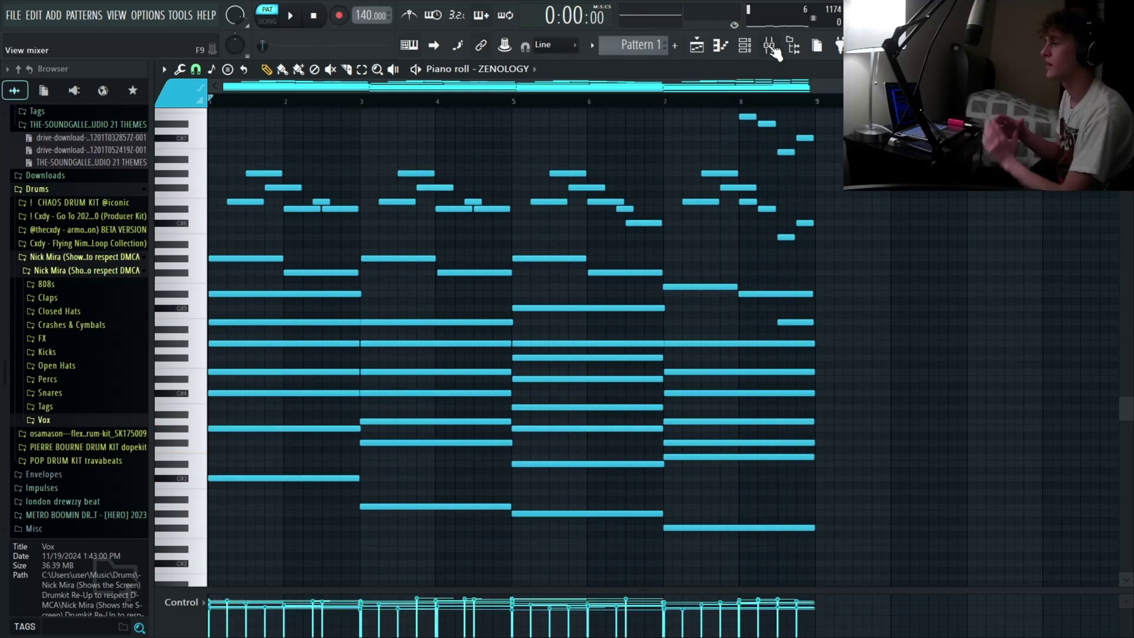
pyautogui.scroll(1, 909, 198)
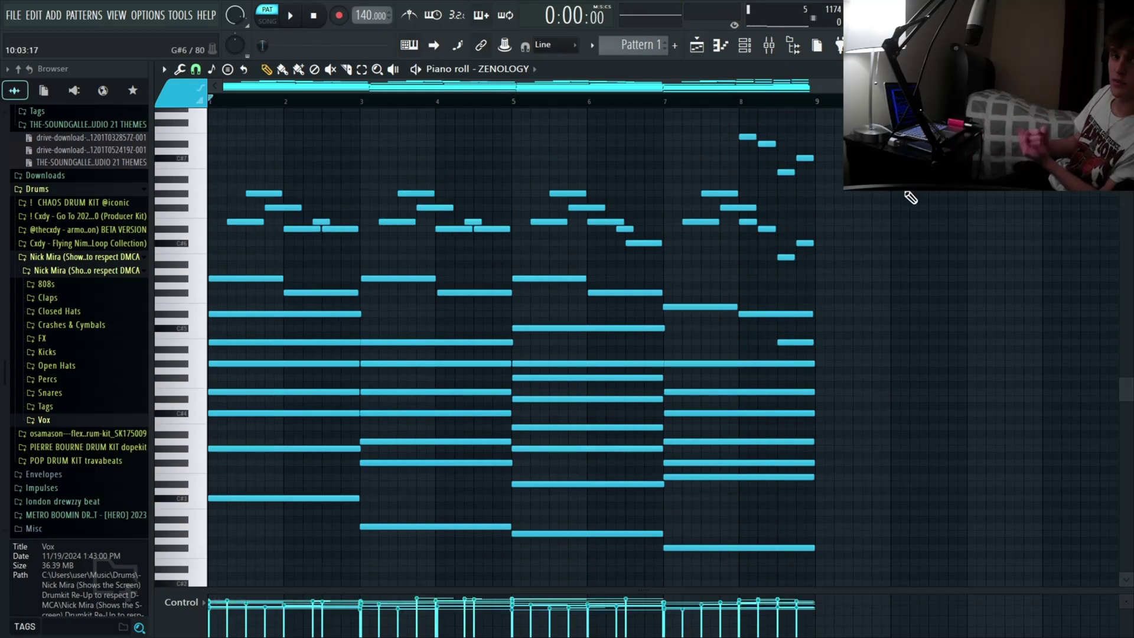